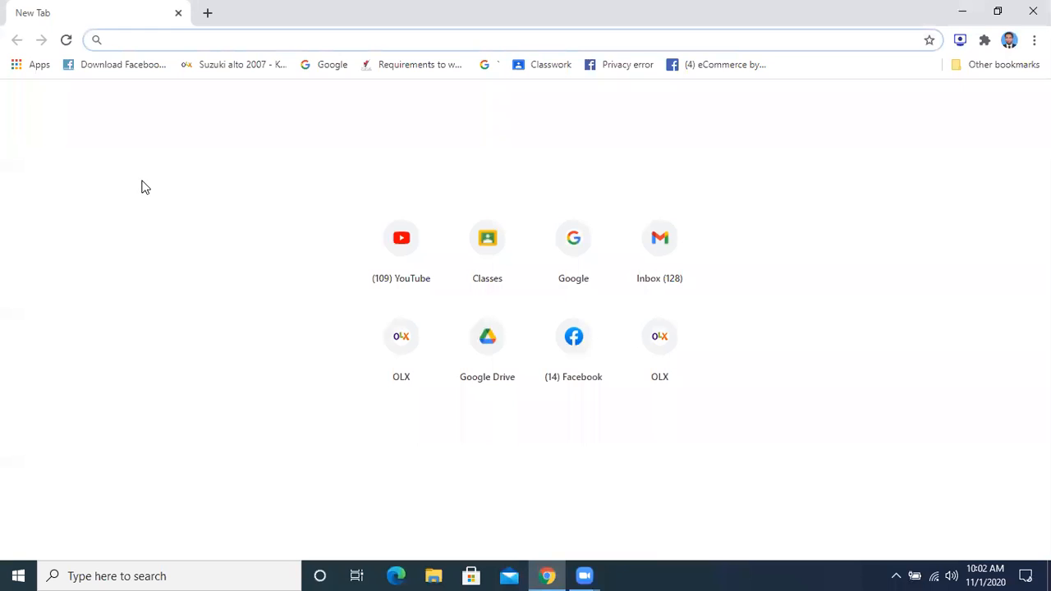
Open Google Classroom and enter the PIII C Computer Science class.
{"action": "type", "text": "c"}
{"action": "key", "text": "Return"}
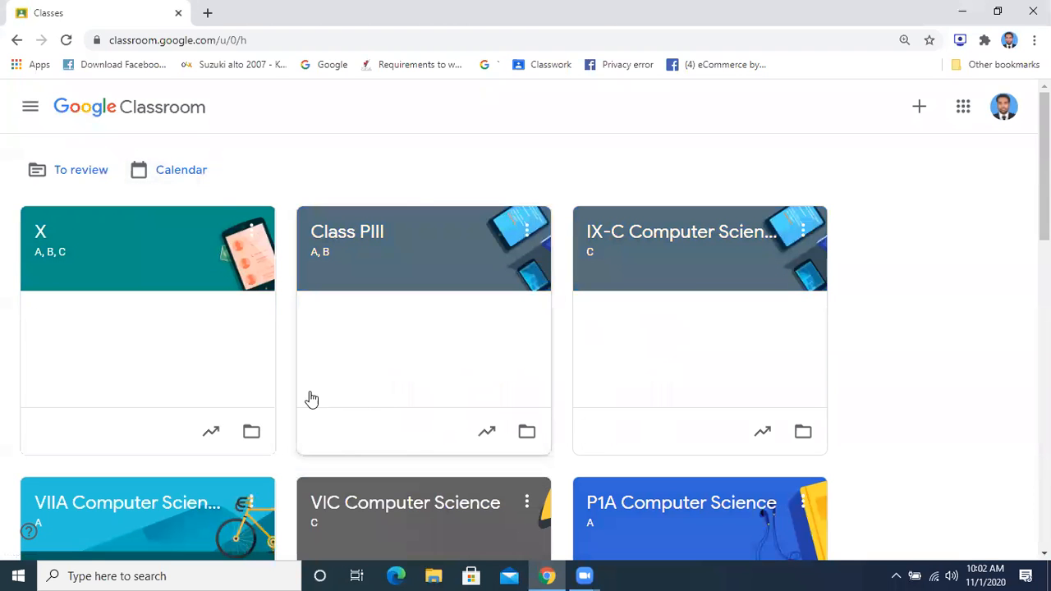
{"action": "scroll", "coordinate": [541, 370], "scroll_direction": "down", "scroll_amount": 8}
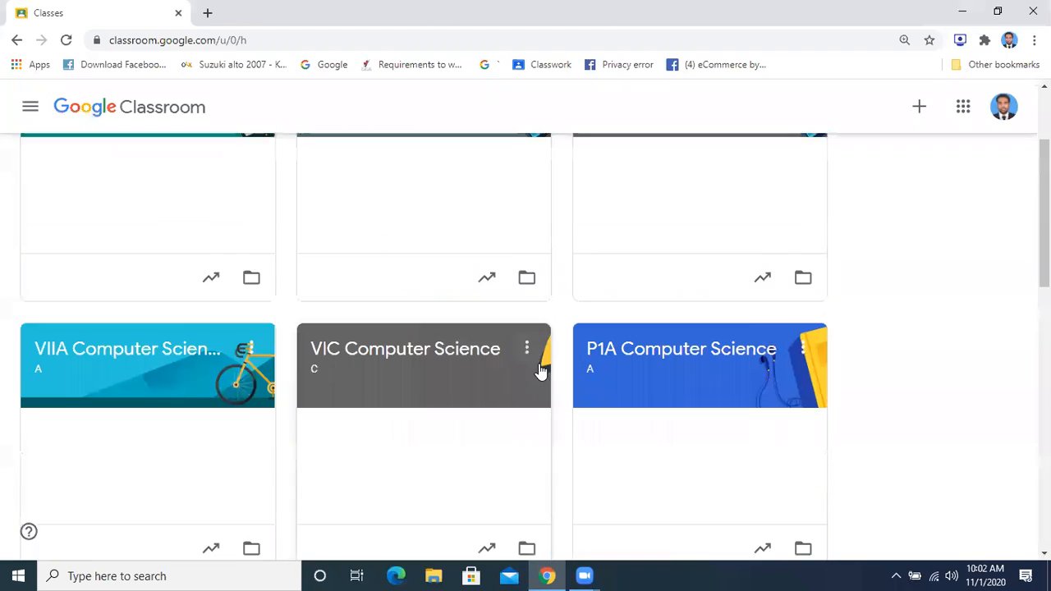
{"action": "scroll", "coordinate": [540, 371], "scroll_direction": "down", "scroll_amount": 4}
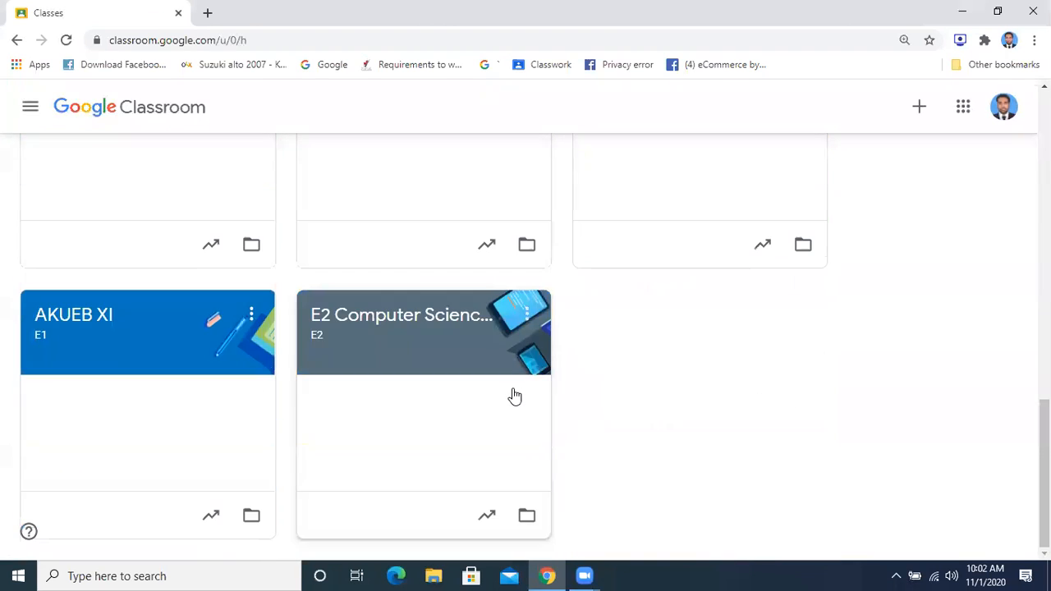
{"action": "scroll", "coordinate": [516, 375], "scroll_direction": "up", "scroll_amount": 5}
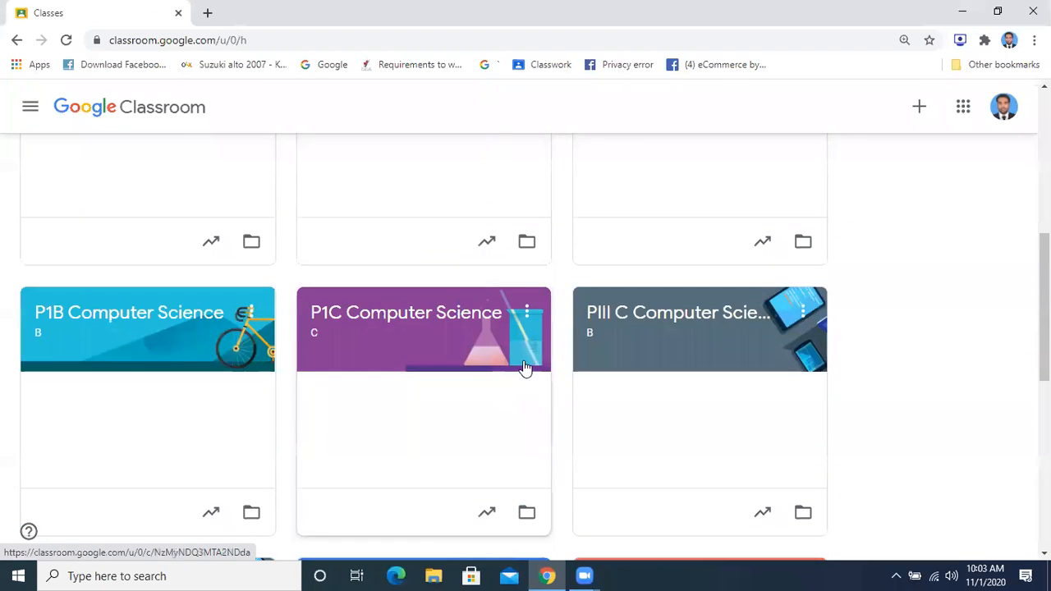
{"action": "scroll", "coordinate": [523, 369], "scroll_direction": "up", "scroll_amount": 3}
{"action": "left_click", "coordinate": [667, 465]}
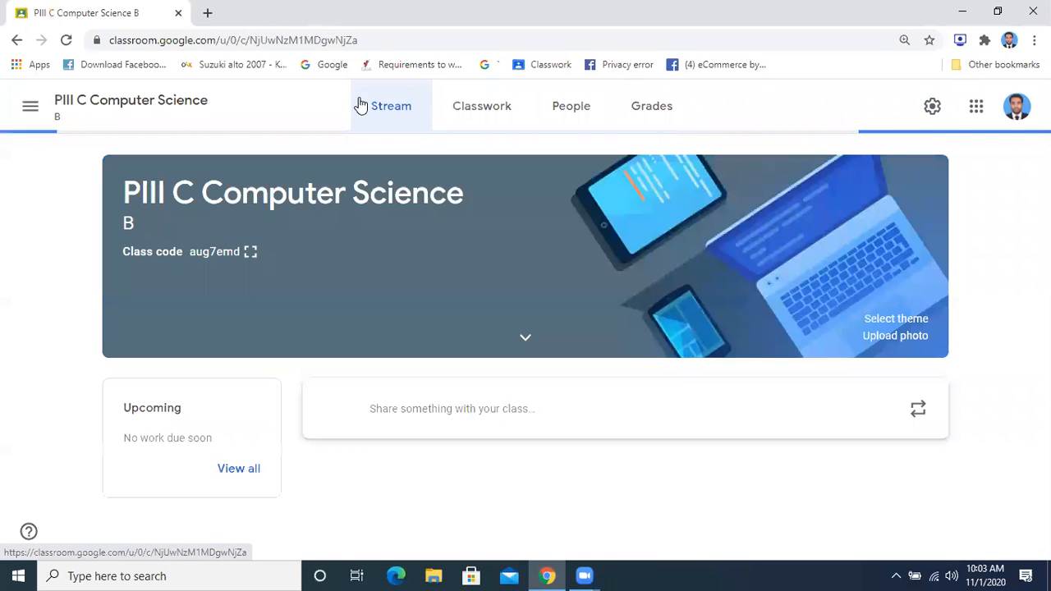
Expand the 28-Oct Class Work & Home Work post in the classwork and highlight its paragraph about the attached class work and home work.
{"action": "left_click", "coordinate": [470, 114]}
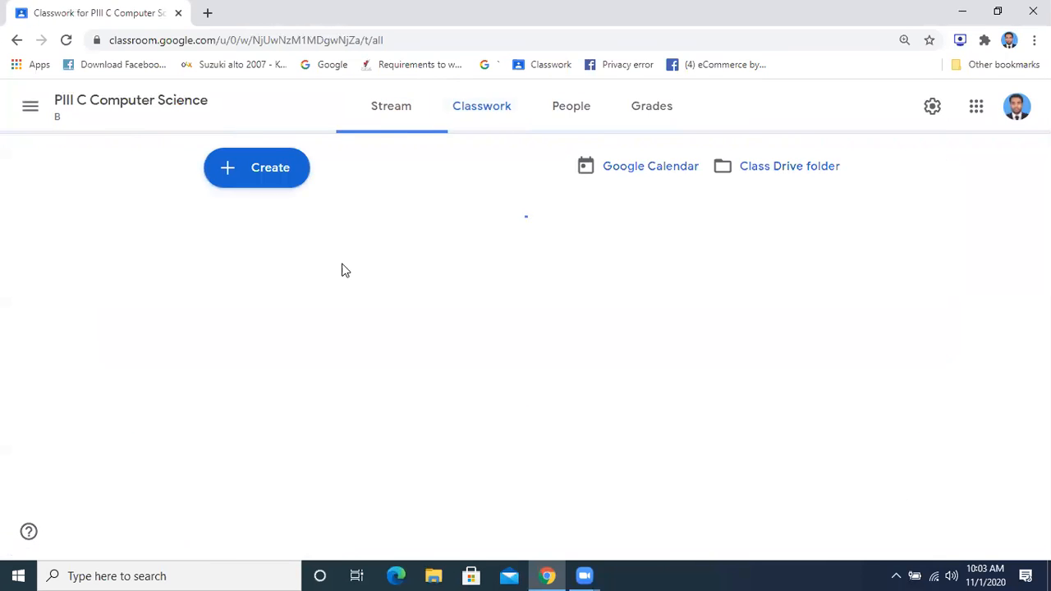
{"action": "left_click", "coordinate": [359, 240]}
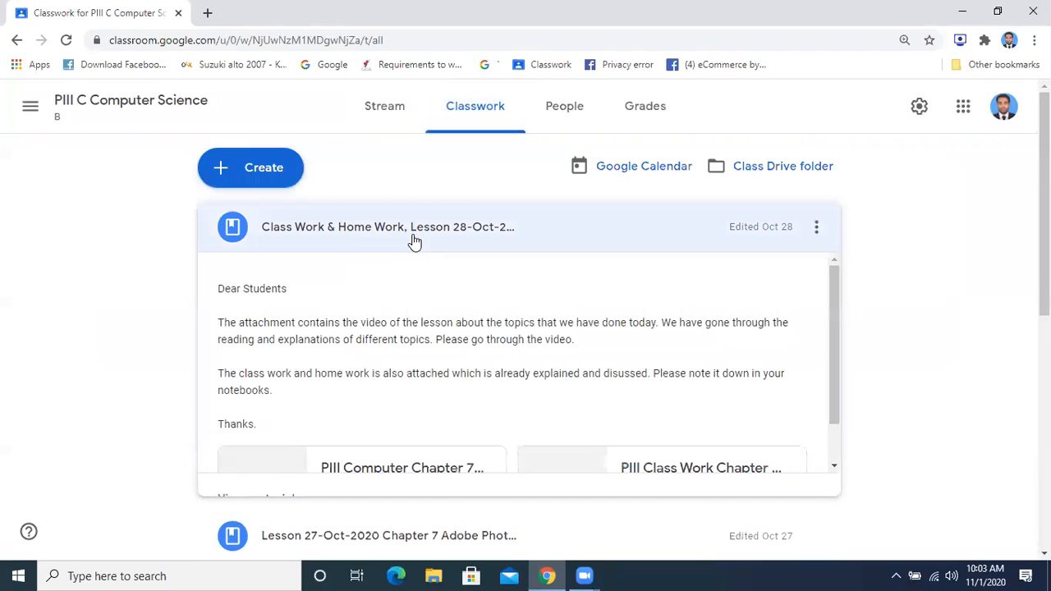
{"action": "scroll", "coordinate": [414, 241], "scroll_direction": "down", "scroll_amount": 6}
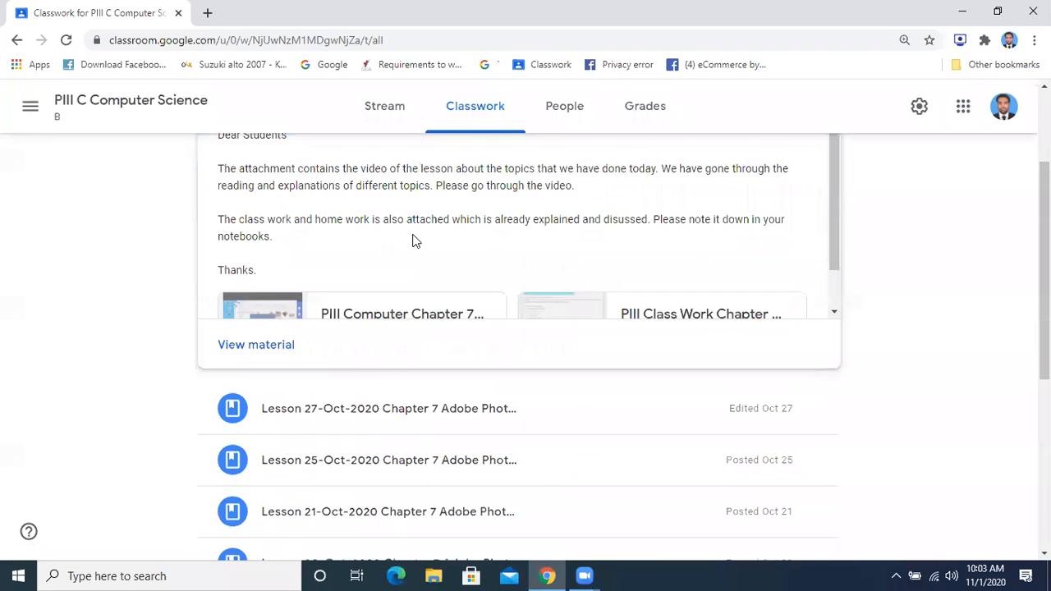
{"action": "scroll", "coordinate": [414, 240], "scroll_direction": "up", "scroll_amount": 2}
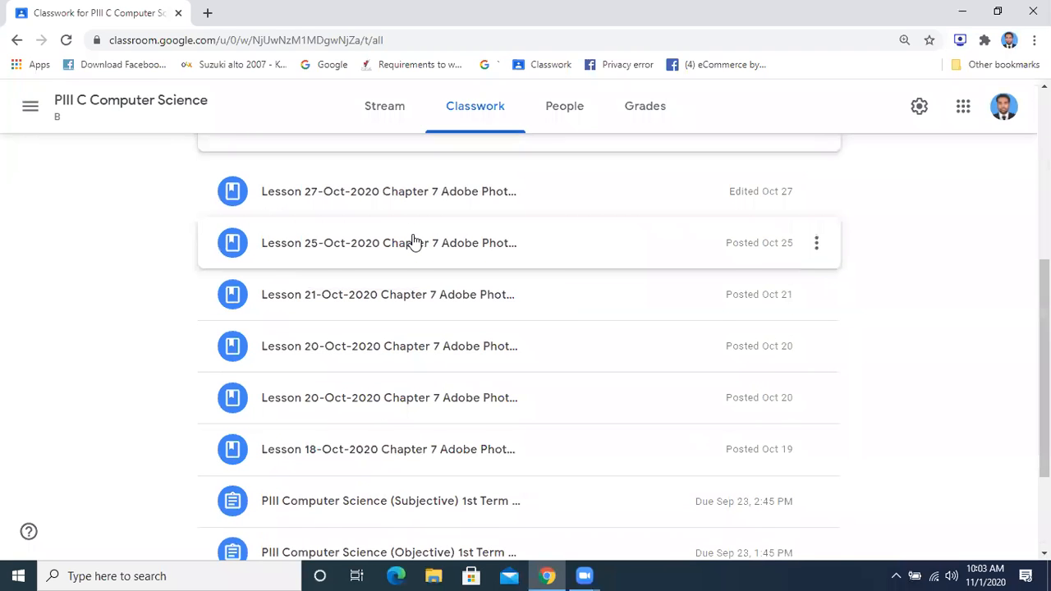
{"action": "scroll", "coordinate": [415, 241], "scroll_direction": "up", "scroll_amount": 4}
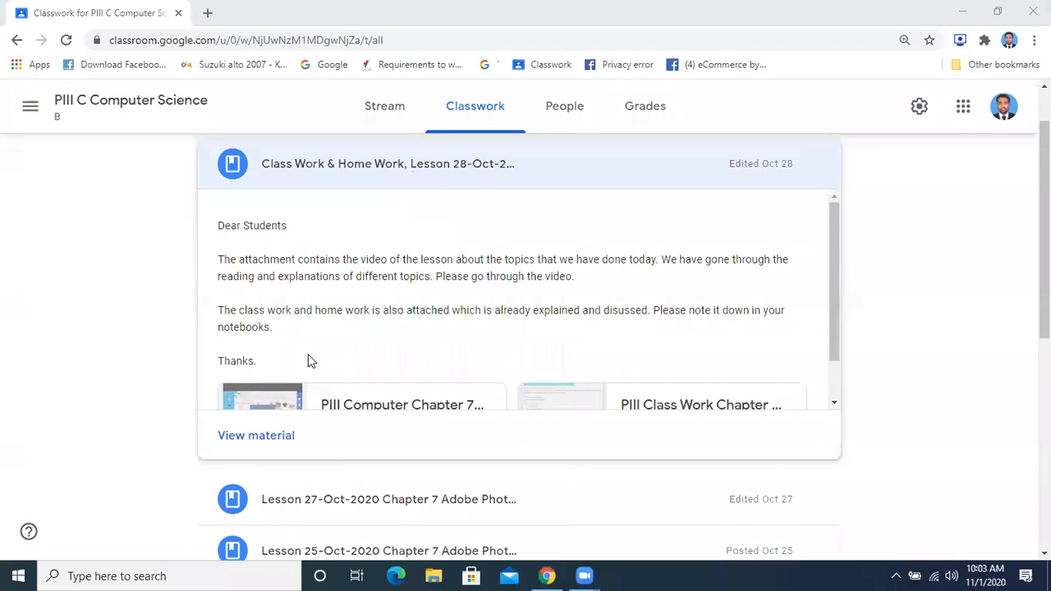
{"action": "left_click_drag", "start_coordinate": [219, 315], "coordinate": [286, 335]}
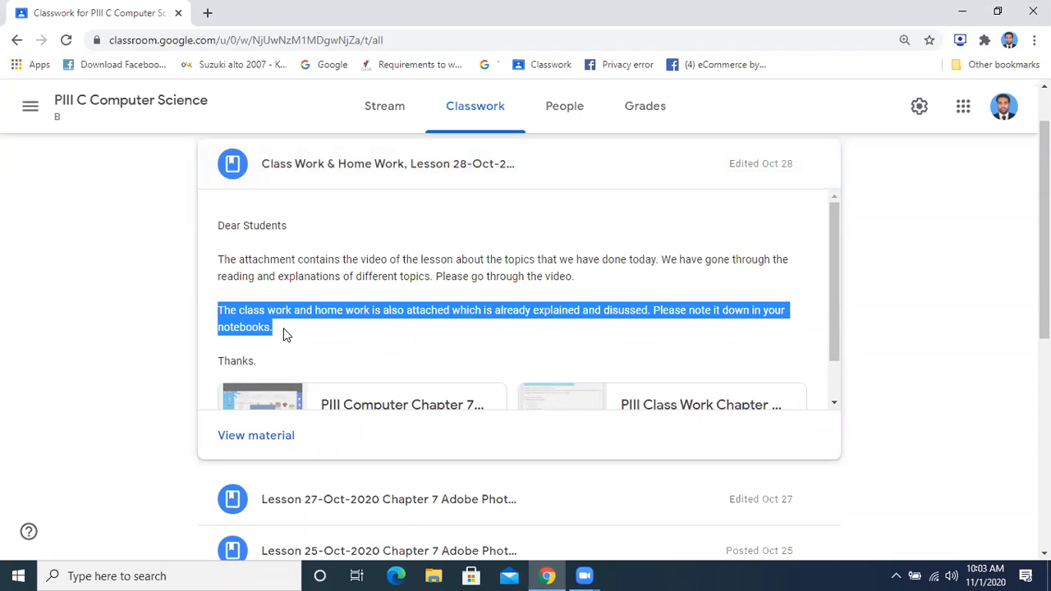
Open the attached PIII Class Work Chapter 7 Photoshop document and review its class work questions and home work.
{"action": "left_click", "coordinate": [553, 402]}
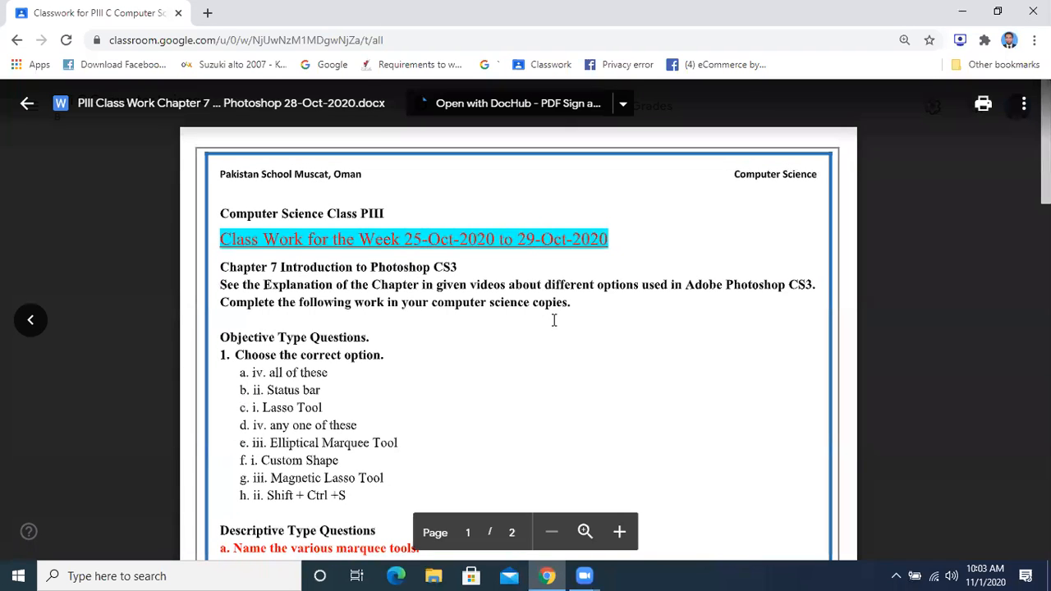
{"action": "scroll", "coordinate": [553, 320], "scroll_direction": "down", "scroll_amount": 10}
{"action": "scroll", "coordinate": [553, 321], "scroll_direction": "down", "scroll_amount": 2}
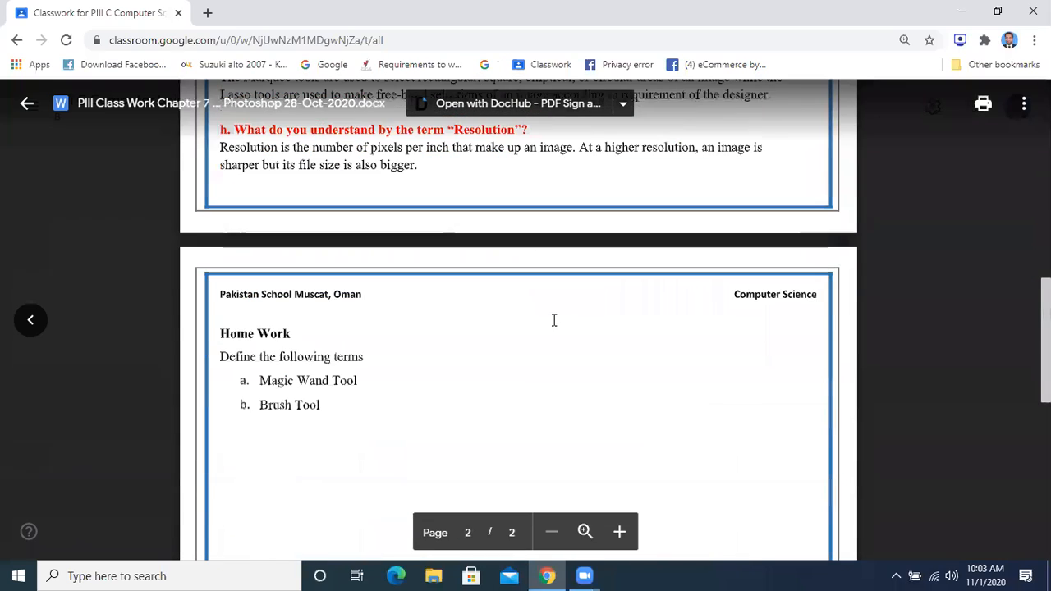
{"action": "scroll", "coordinate": [554, 320], "scroll_direction": "up", "scroll_amount": 5}
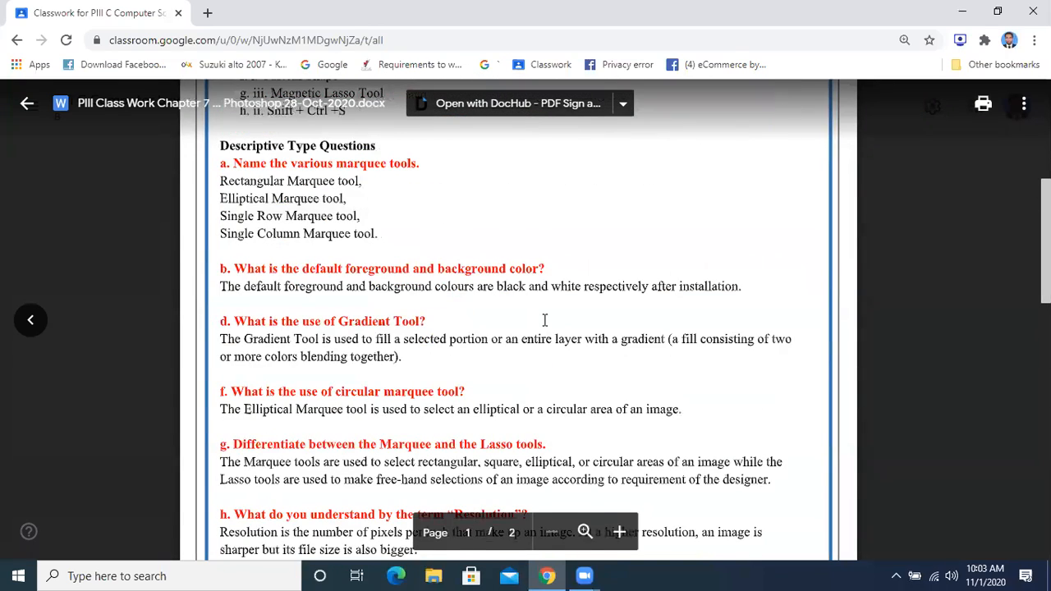
{"action": "scroll", "coordinate": [545, 320], "scroll_direction": "up", "scroll_amount": 1}
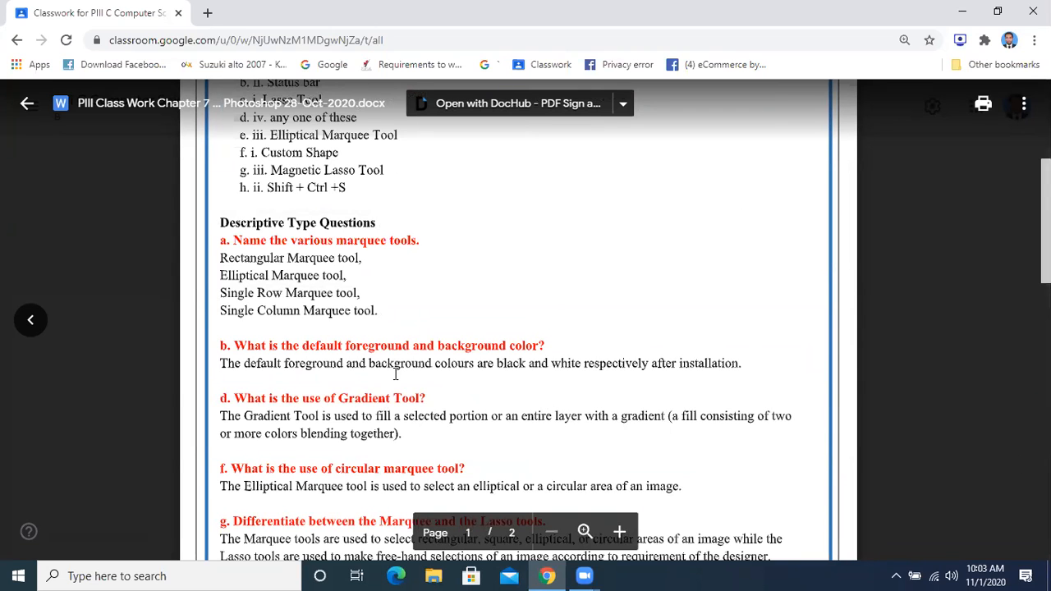
{"action": "scroll", "coordinate": [395, 374], "scroll_direction": "down", "scroll_amount": 3}
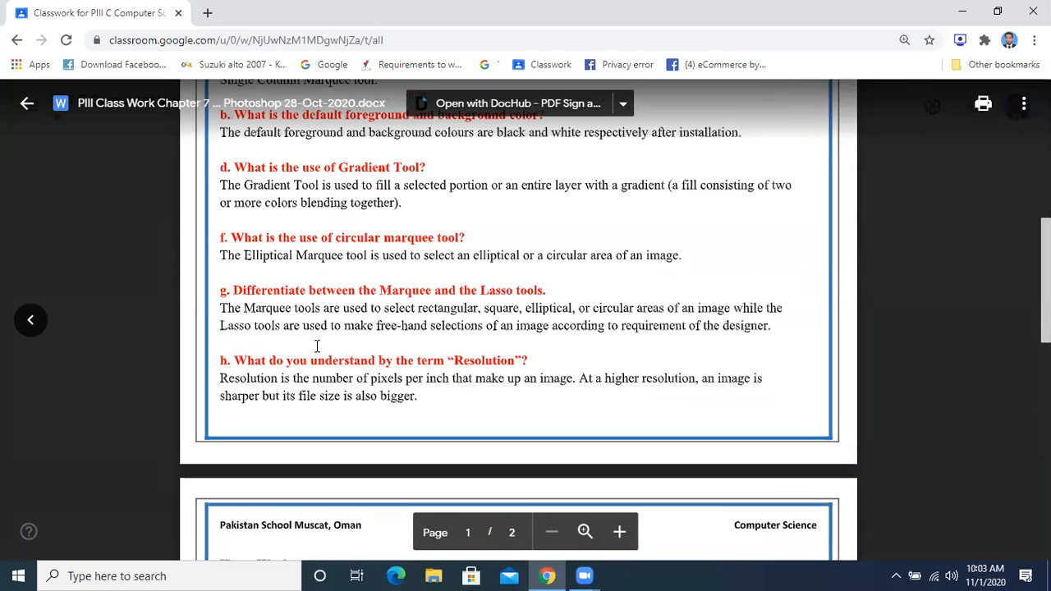
Highlight question f about the use of the circular marquee tool, its answer, and the phrase "a circular area of an image".
{"action": "left_click_drag", "start_coordinate": [300, 237], "coordinate": [474, 238]}
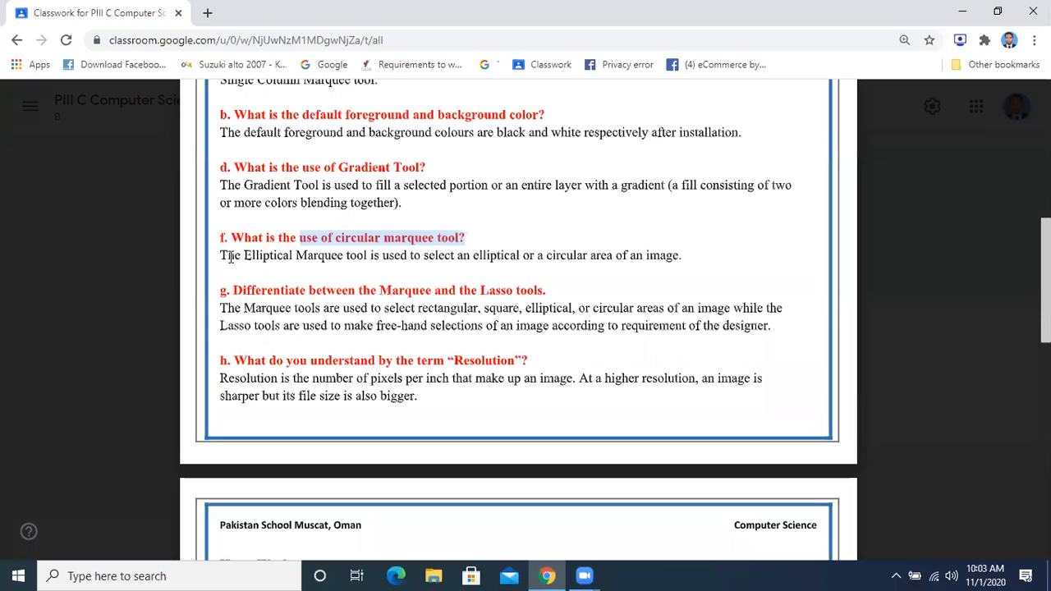
{"action": "left_click_drag", "start_coordinate": [236, 257], "coordinate": [657, 257]}
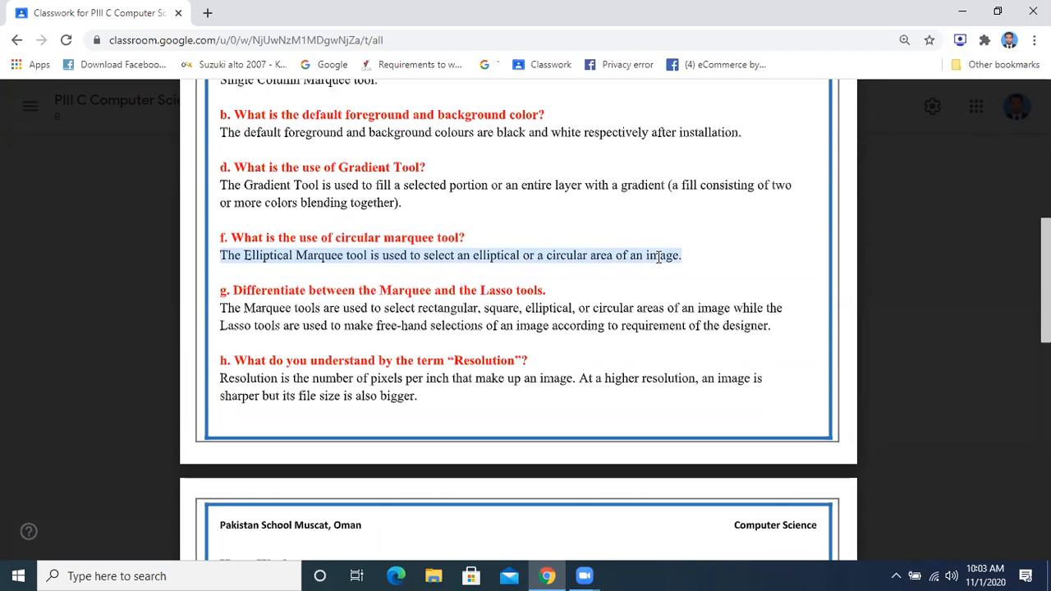
{"action": "left_click_drag", "start_coordinate": [537, 255], "coordinate": [690, 254]}
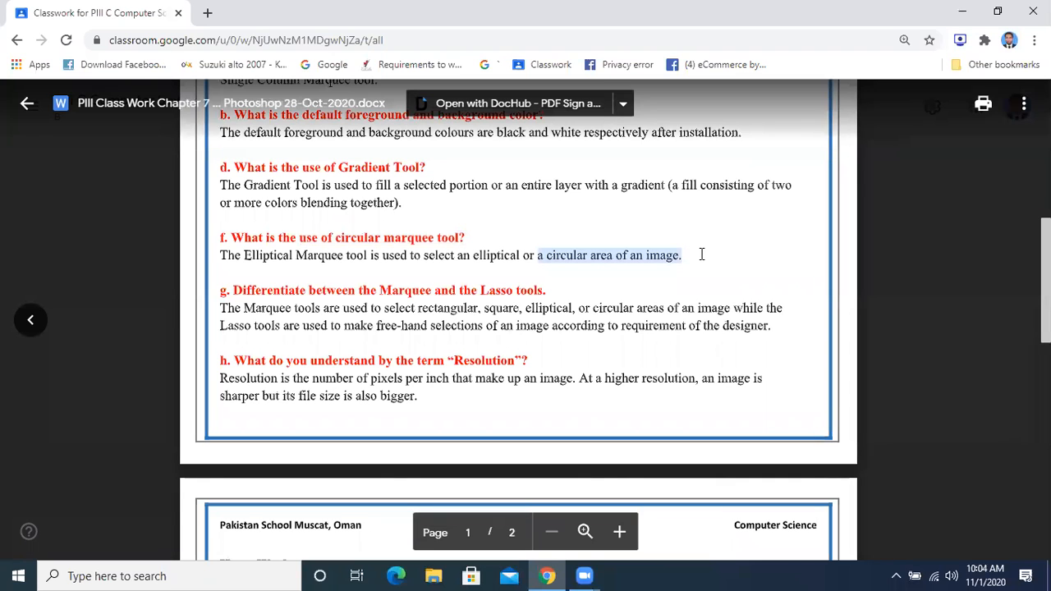
Minimize the browser and launch Adobe Photoshop CS3.
{"action": "left_click", "coordinate": [961, 13]}
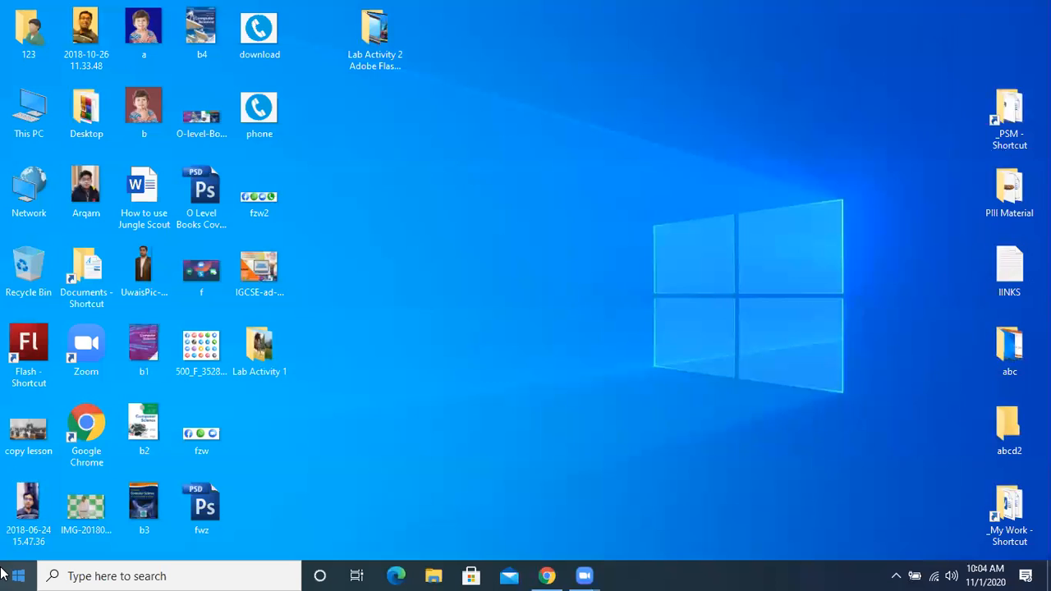
{"action": "left_click", "coordinate": [17, 575]}
{"action": "type", "text": "adob"}
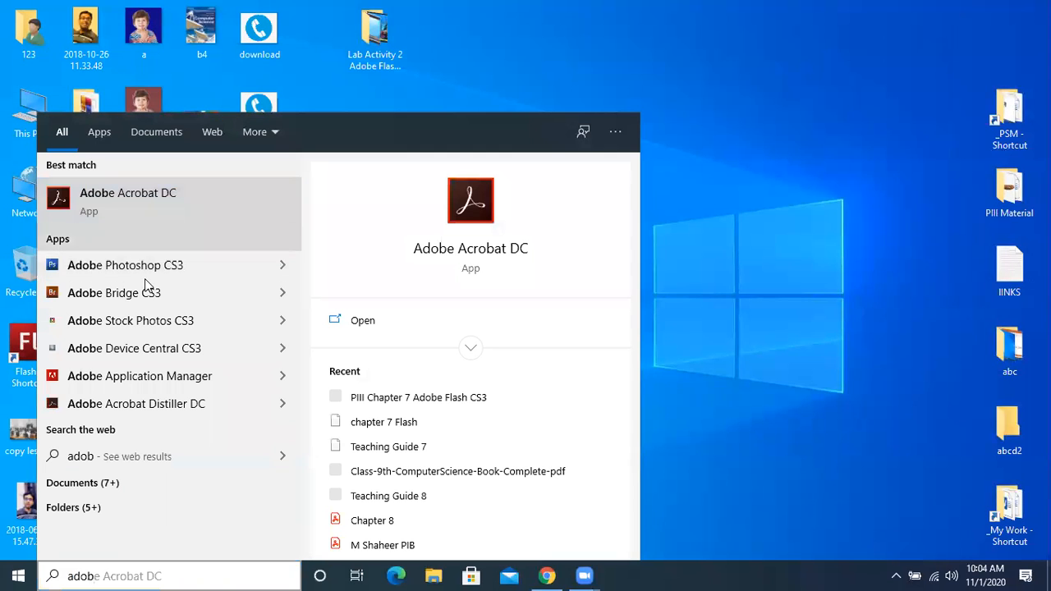
{"action": "left_click", "coordinate": [145, 279]}
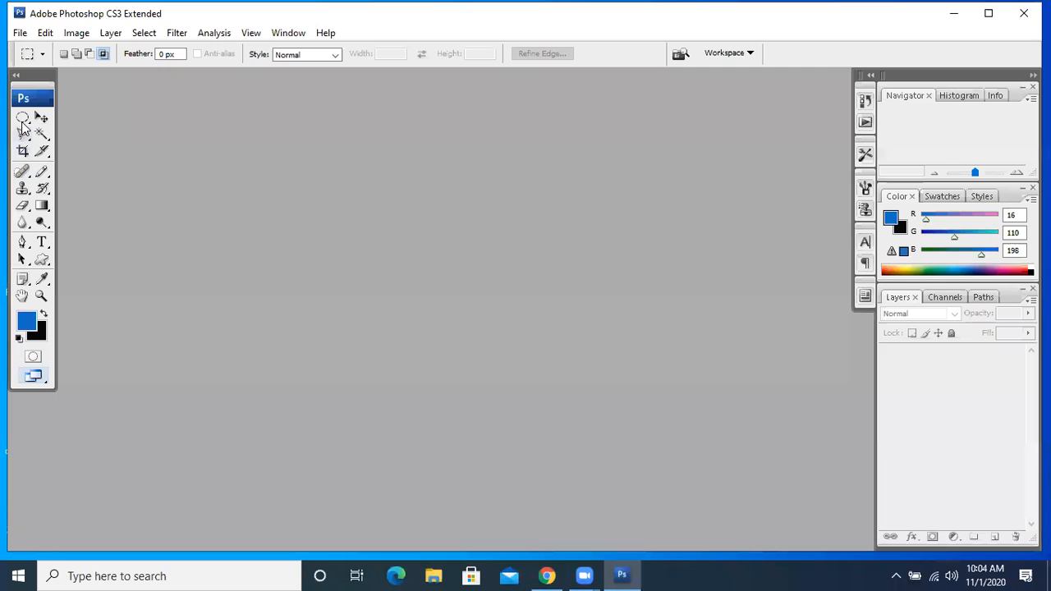
Create a new 7 by 5 inch RGB document at 72 pixels/inch with a white background.
{"action": "left_click", "coordinate": [20, 32]}
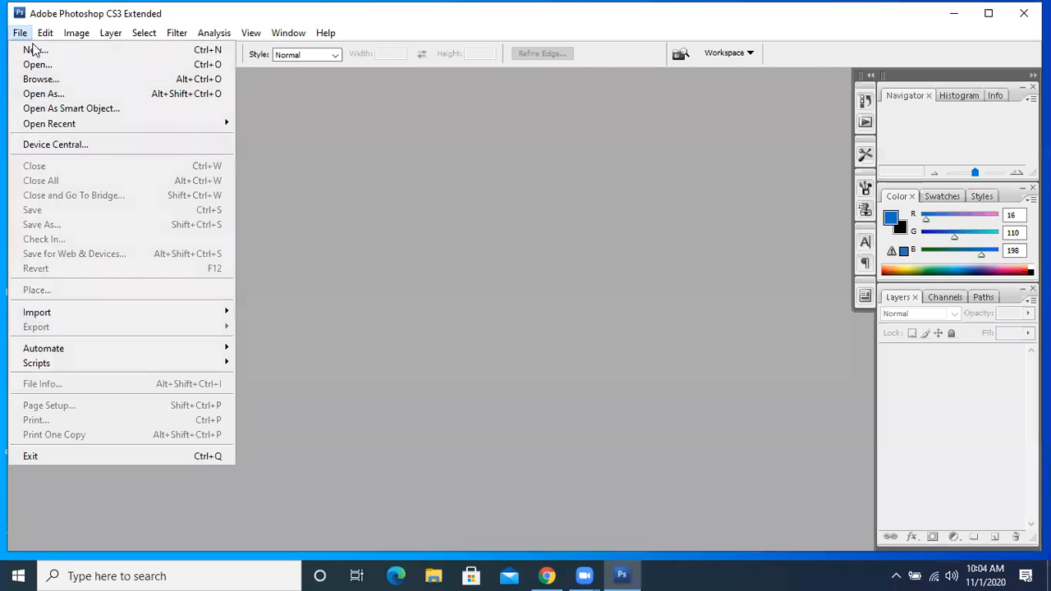
{"action": "left_click", "coordinate": [33, 46]}
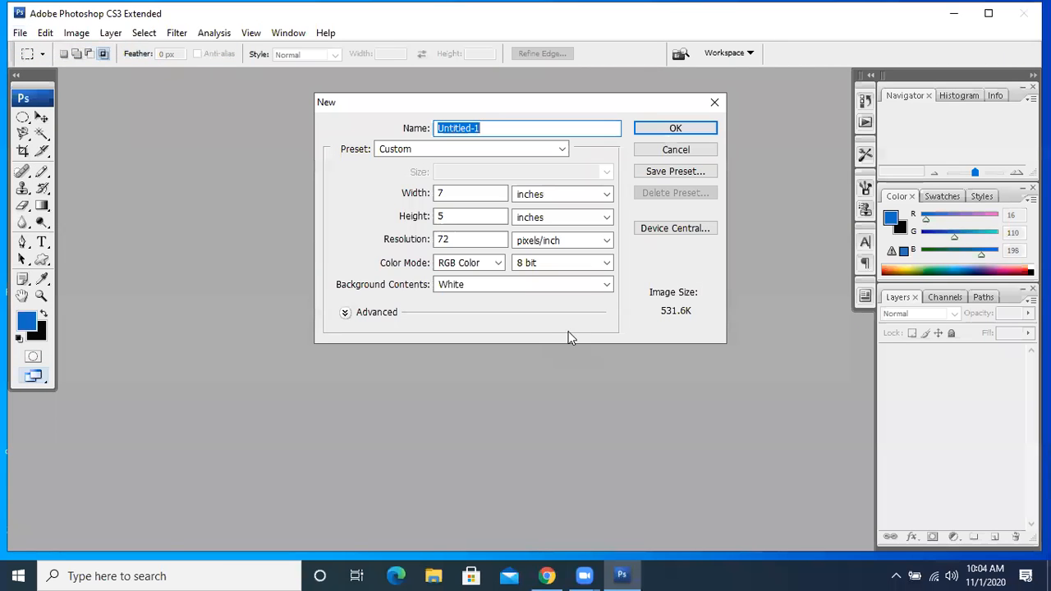
{"action": "left_click", "coordinate": [646, 129]}
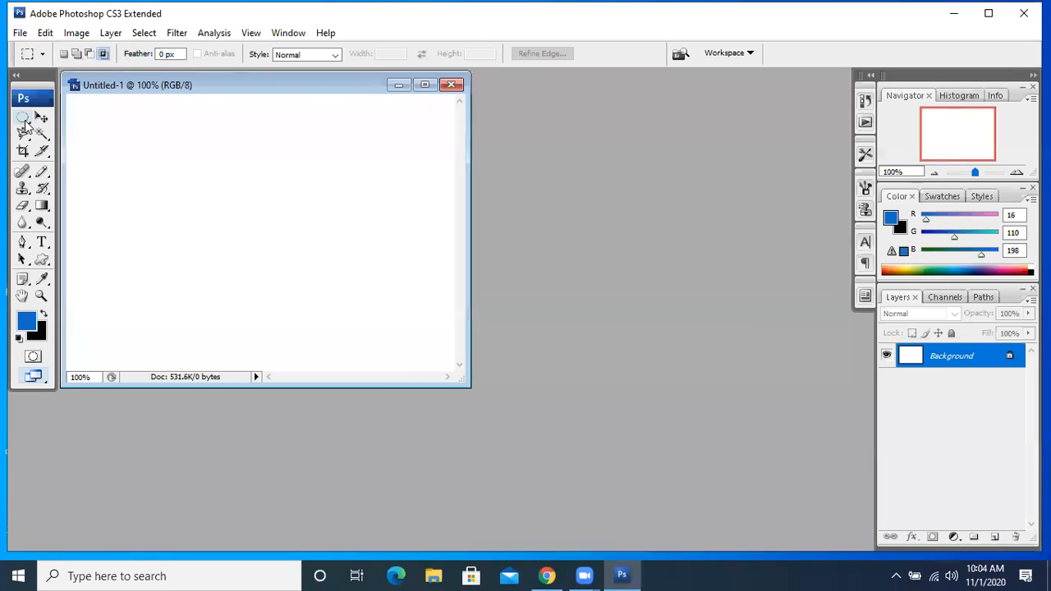
Draw several elliptical selections on the blank canvas with the Elliptical Marquee Tool, including a wide one and a tall one, and clear the selection.
{"action": "right_click", "coordinate": [26, 121]}
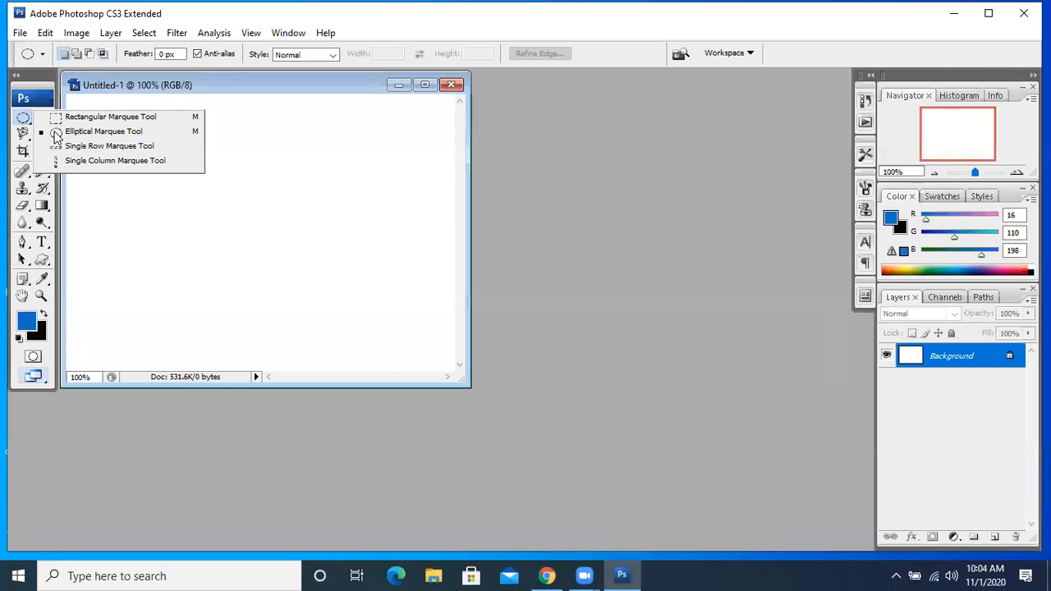
{"action": "left_click", "coordinate": [54, 132]}
{"action": "left_click_drag", "start_coordinate": [120, 143], "coordinate": [206, 236]}
{"action": "left_click", "coordinate": [310, 220]}
{"action": "left_click_drag", "start_coordinate": [123, 209], "coordinate": [379, 272]}
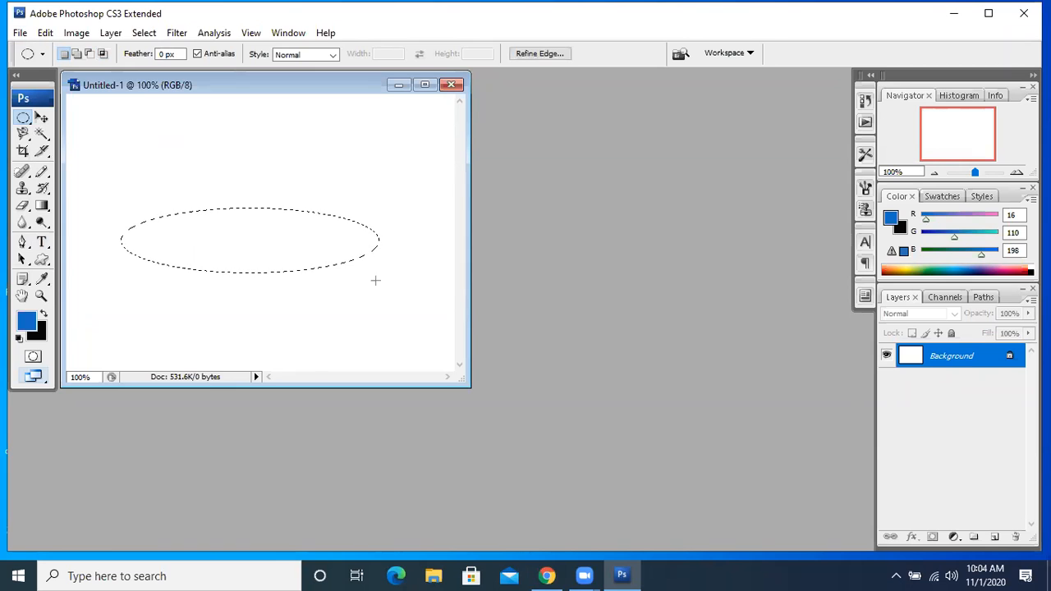
{"action": "left_click_drag", "start_coordinate": [227, 132], "coordinate": [343, 367]}
{"action": "left_click", "coordinate": [628, 114]}
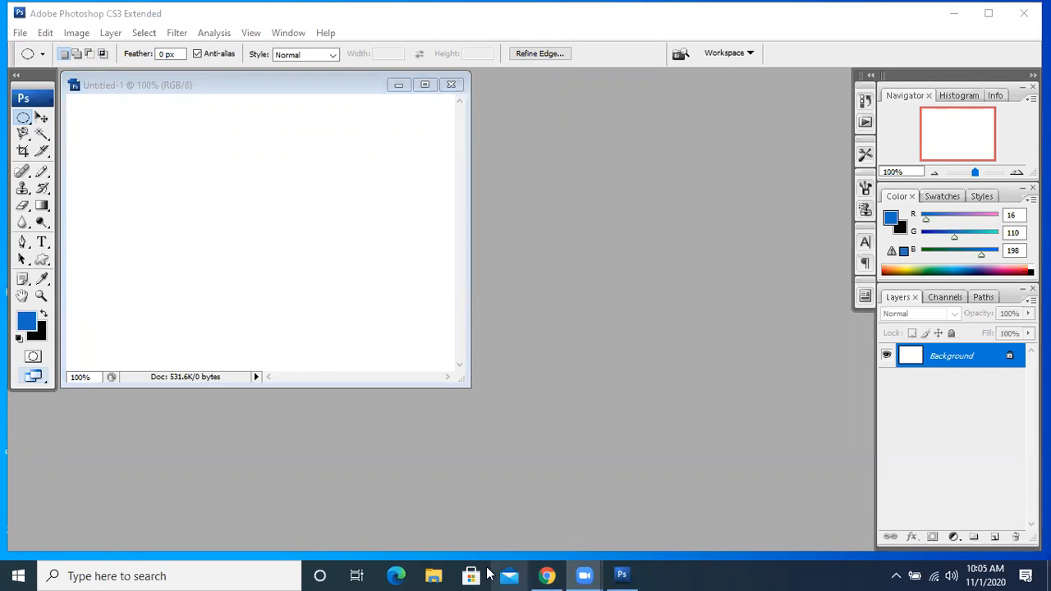
Open the recent PDF "PIII Chapter 7 Adobe Flash CS3" from File Explorer and go to page 16.
{"action": "left_click", "coordinate": [434, 575]}
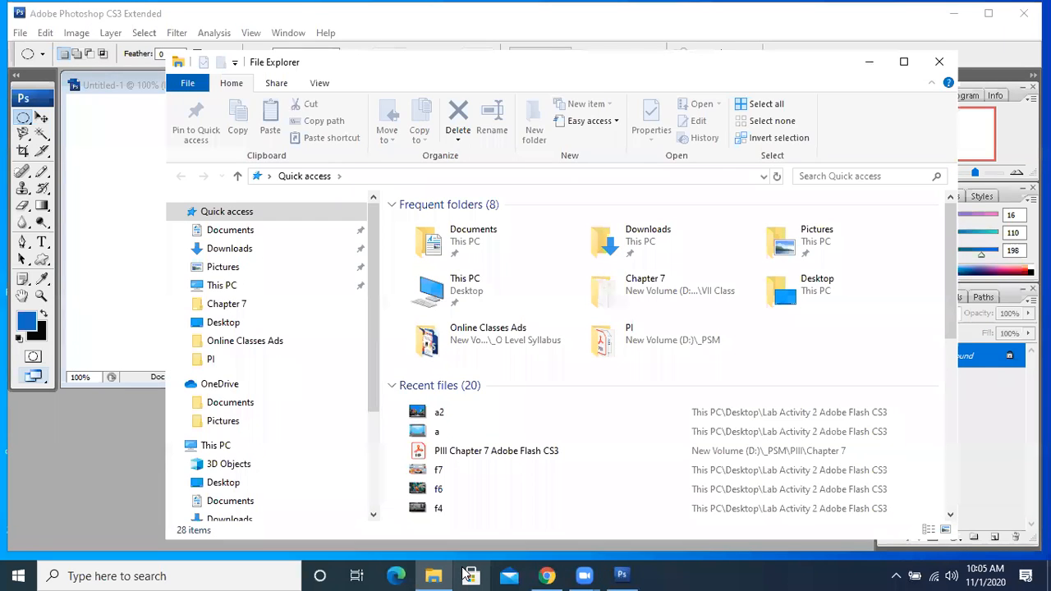
{"action": "double_click", "coordinate": [498, 452]}
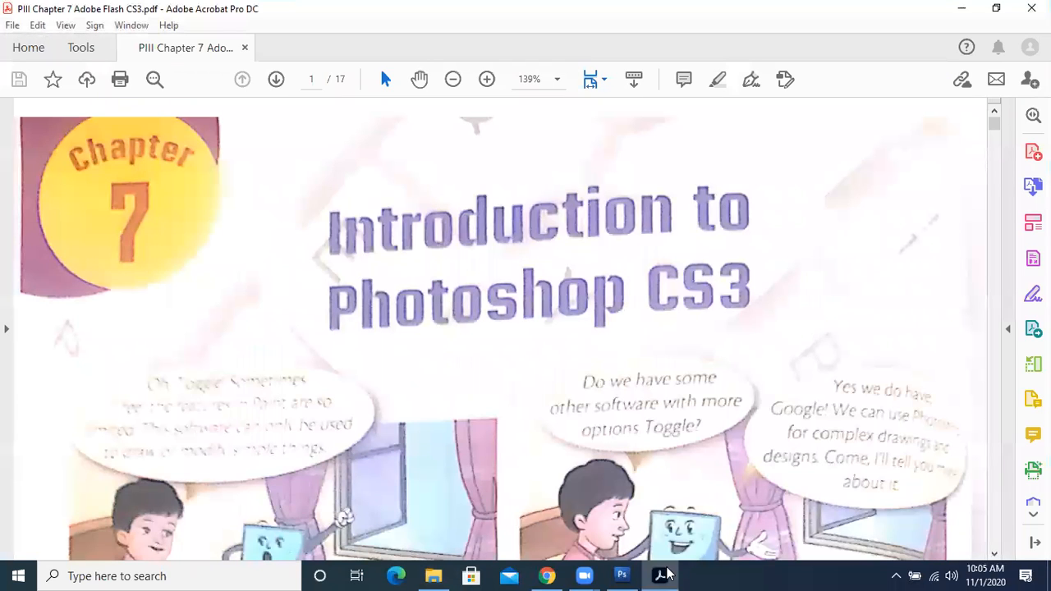
{"action": "left_click_drag", "start_coordinate": [994, 122], "coordinate": [994, 503]}
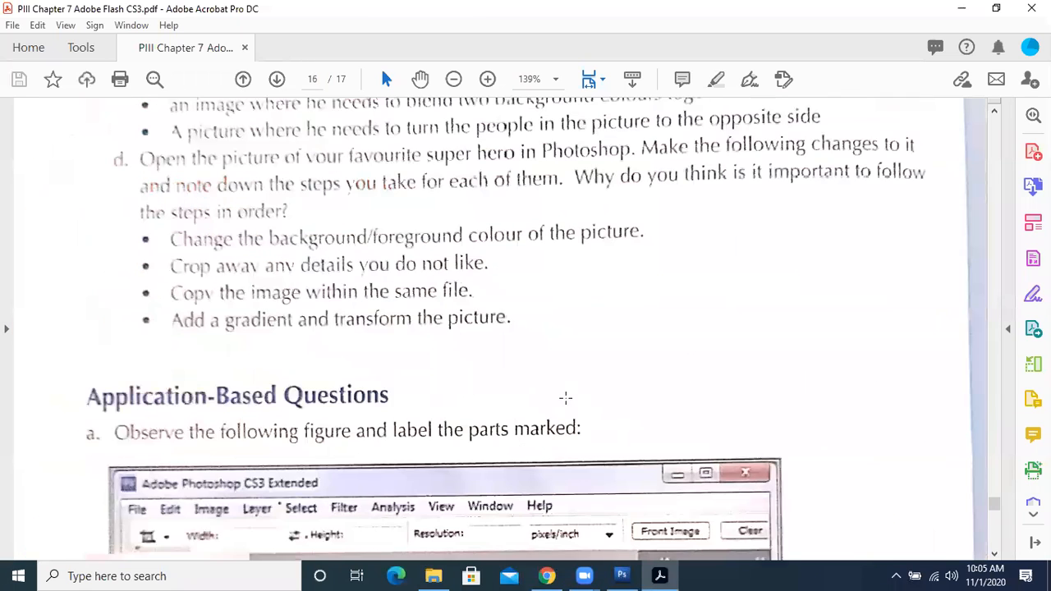
Read through the application-based questions on page 16 and the lab activities, group project and teacher's notes on page 17.
{"action": "scroll", "coordinate": [563, 331], "scroll_direction": "up", "scroll_amount": 5}
{"action": "scroll", "coordinate": [563, 331], "scroll_direction": "down", "scroll_amount": 5}
{"action": "scroll", "coordinate": [564, 331], "scroll_direction": "up", "scroll_amount": 1}
{"action": "scroll", "coordinate": [564, 331], "scroll_direction": "down", "scroll_amount": 8}
{"action": "scroll", "coordinate": [563, 331], "scroll_direction": "down", "scroll_amount": 2}
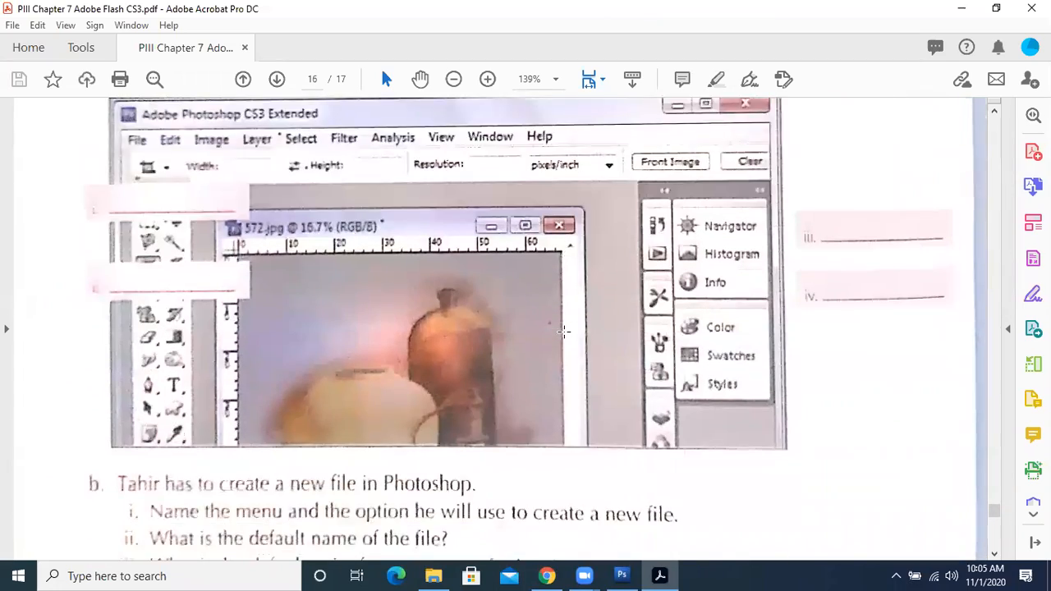
{"action": "scroll", "coordinate": [563, 331], "scroll_direction": "down", "scroll_amount": 8}
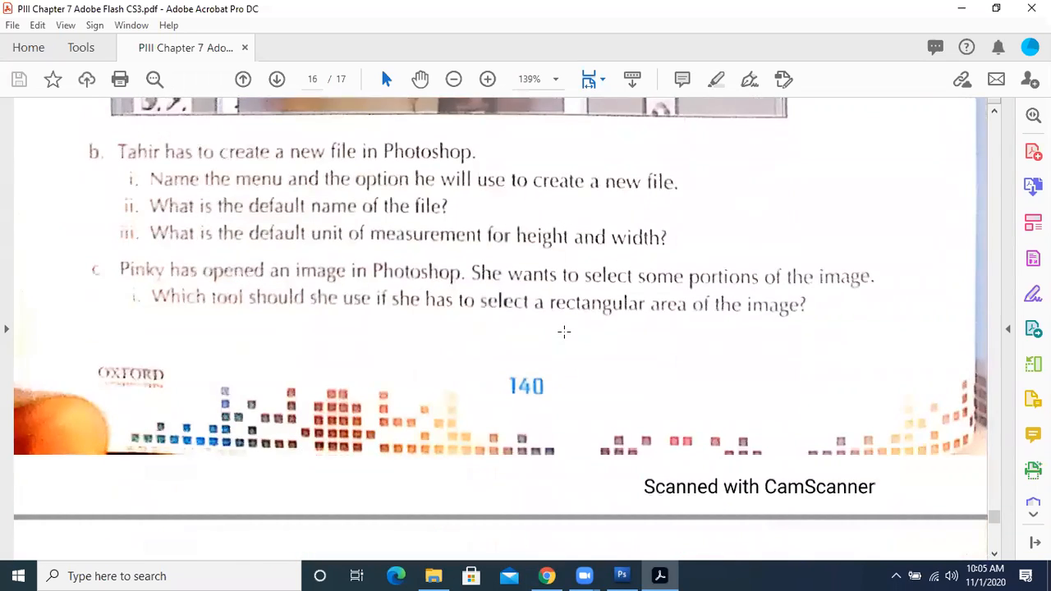
{"action": "scroll", "coordinate": [563, 331], "scroll_direction": "down", "scroll_amount": 10}
{"action": "scroll", "coordinate": [563, 331], "scroll_direction": "down", "scroll_amount": 3}
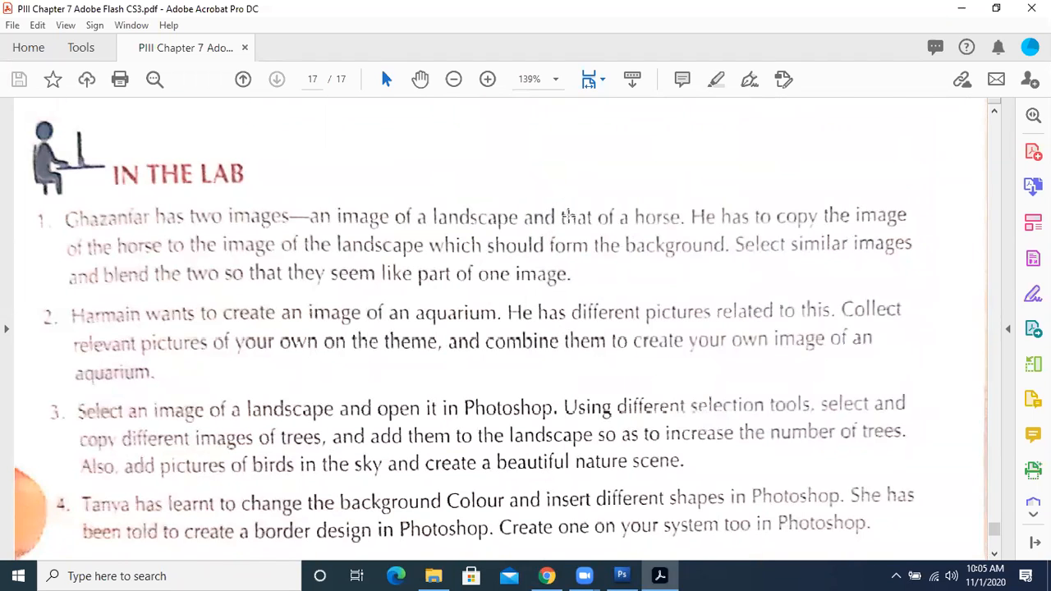
{"action": "scroll", "coordinate": [564, 195], "scroll_direction": "down", "scroll_amount": 10}
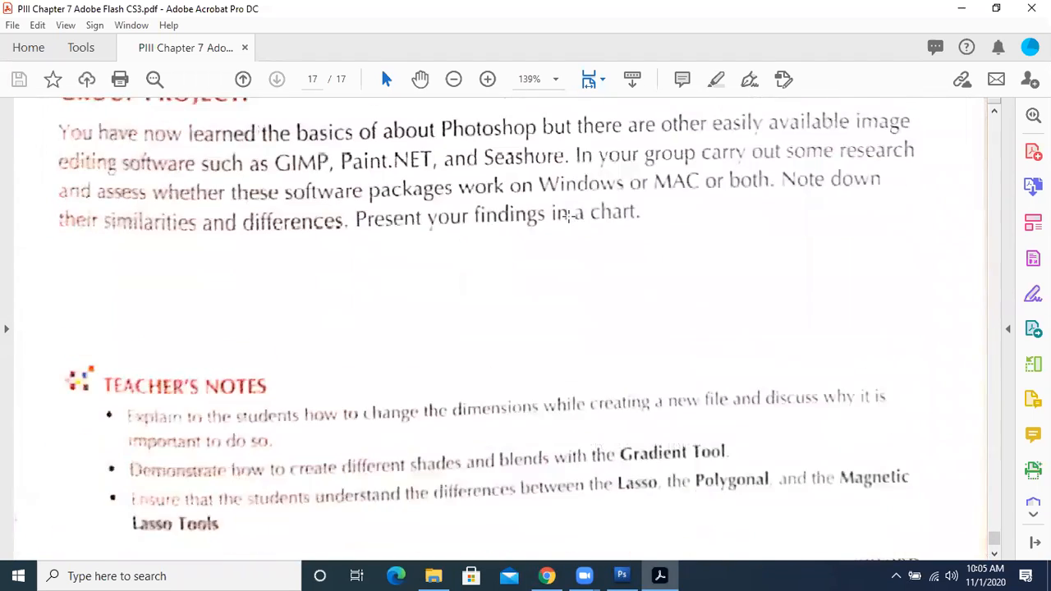
Review the lab activities, group project and teacher's notes on page 17 of the chapter PDF.
{"action": "scroll", "coordinate": [568, 215], "scroll_direction": "up", "scroll_amount": 3}
{"action": "scroll", "coordinate": [568, 215], "scroll_direction": "down", "scroll_amount": 3}
{"action": "scroll", "coordinate": [569, 215], "scroll_direction": "up", "scroll_amount": 2}
{"action": "scroll", "coordinate": [569, 216], "scroll_direction": "up", "scroll_amount": 6}
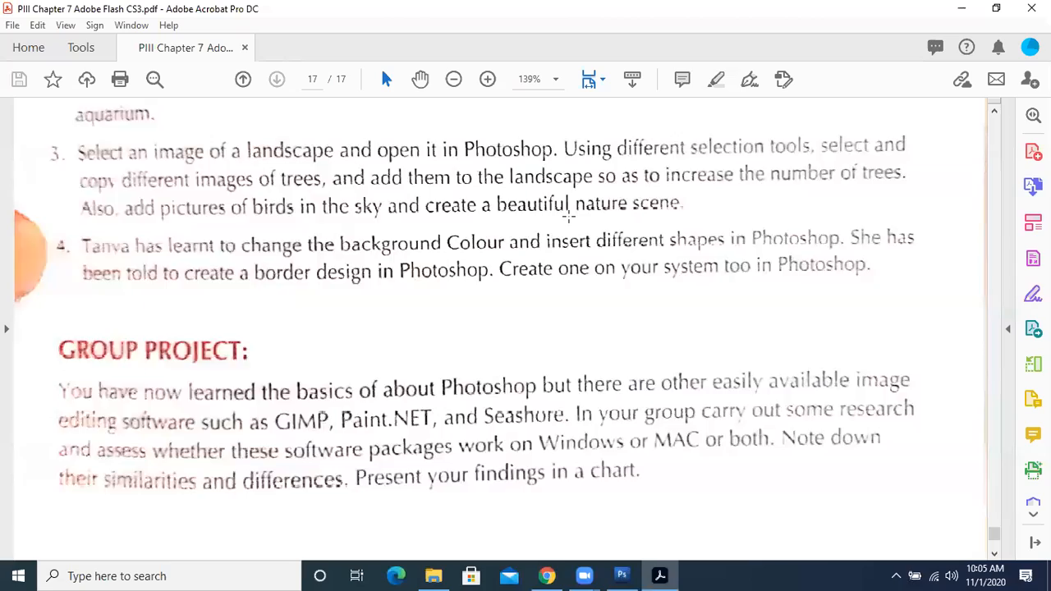
{"action": "scroll", "coordinate": [569, 216], "scroll_direction": "down", "scroll_amount": 8}
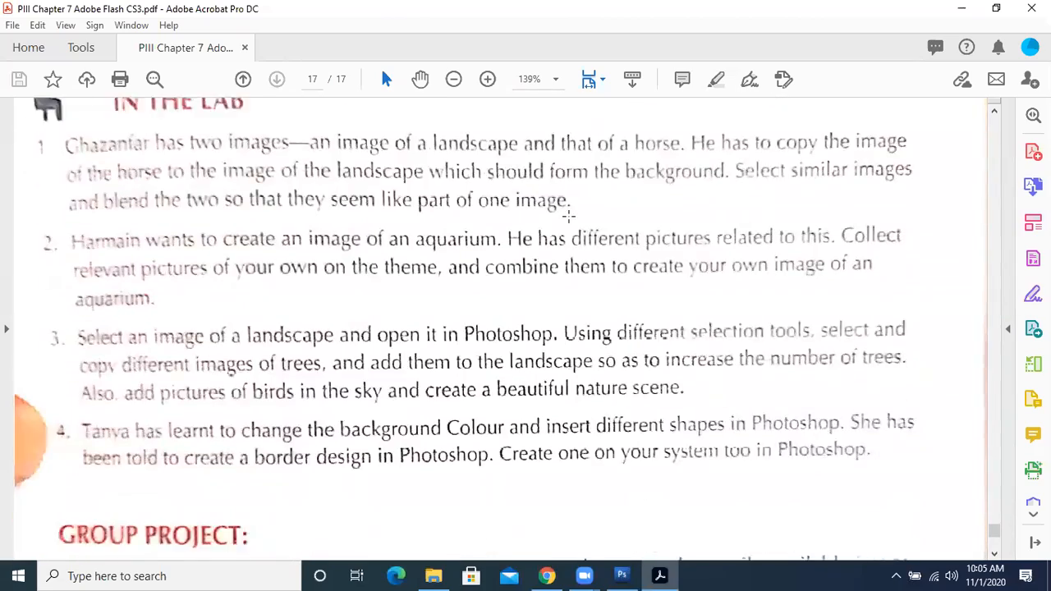
{"action": "scroll", "coordinate": [568, 215], "scroll_direction": "down", "scroll_amount": 5}
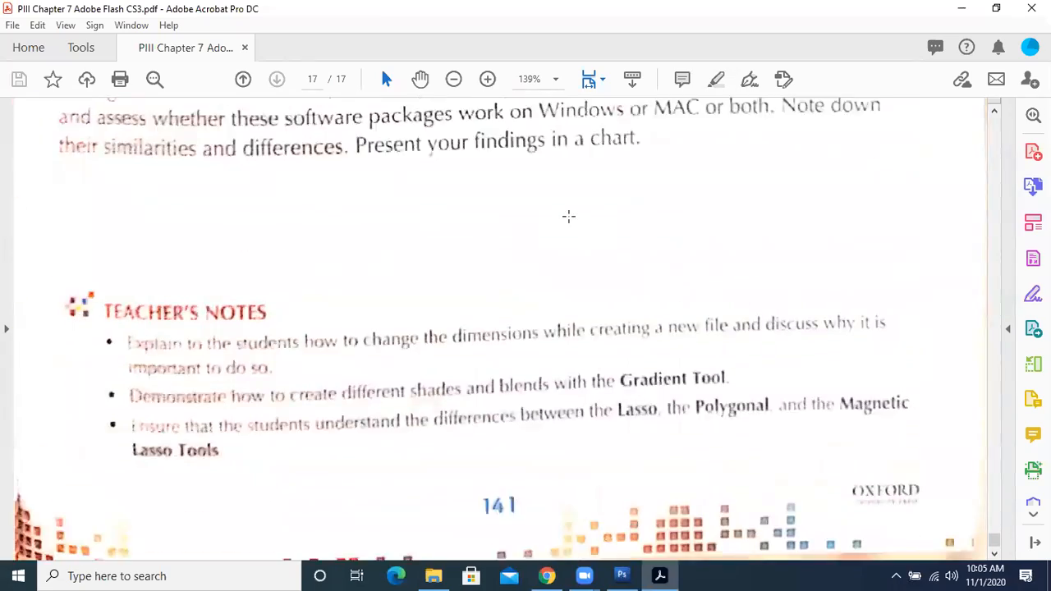
{"action": "scroll", "coordinate": [568, 215], "scroll_direction": "up", "scroll_amount": 5}
{"action": "scroll", "coordinate": [568, 215], "scroll_direction": "up", "scroll_amount": 5}
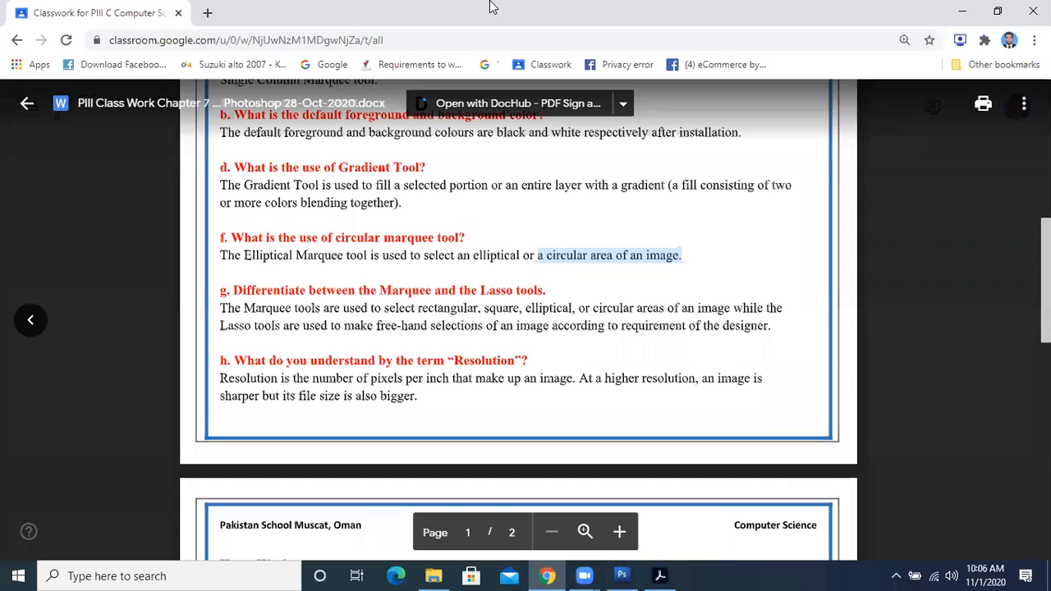
Switch to Chrome and search Google Images for "horse" in a new browser tab.
{"action": "left_click", "coordinate": [207, 12]}
{"action": "type", "text": "g"}
{"action": "key", "text": "Return"}
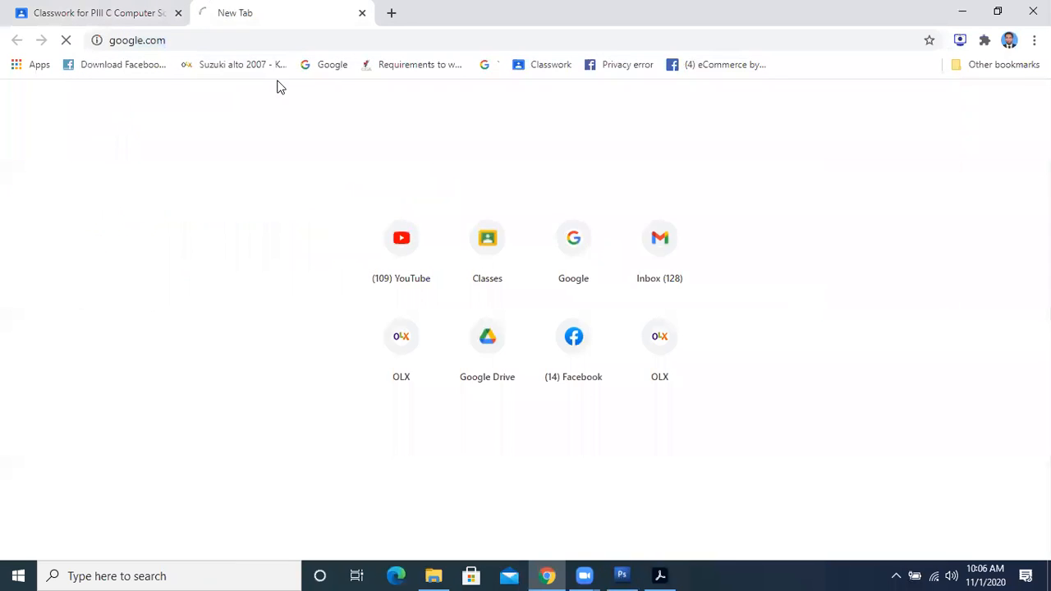
{"action": "type", "text": "horse"}
{"action": "key", "text": "Return"}
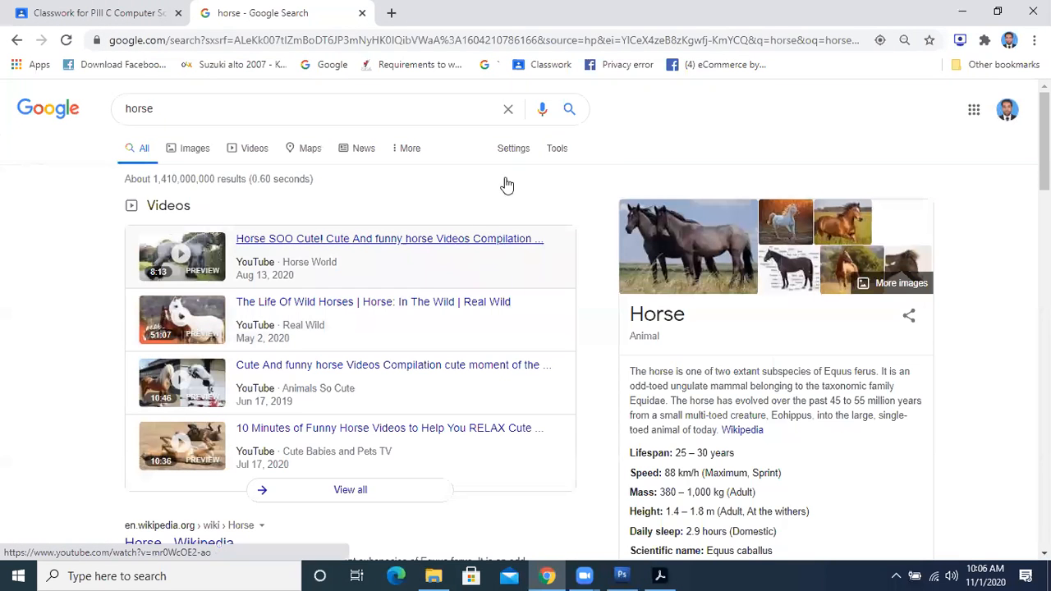
{"action": "left_click", "coordinate": [201, 148]}
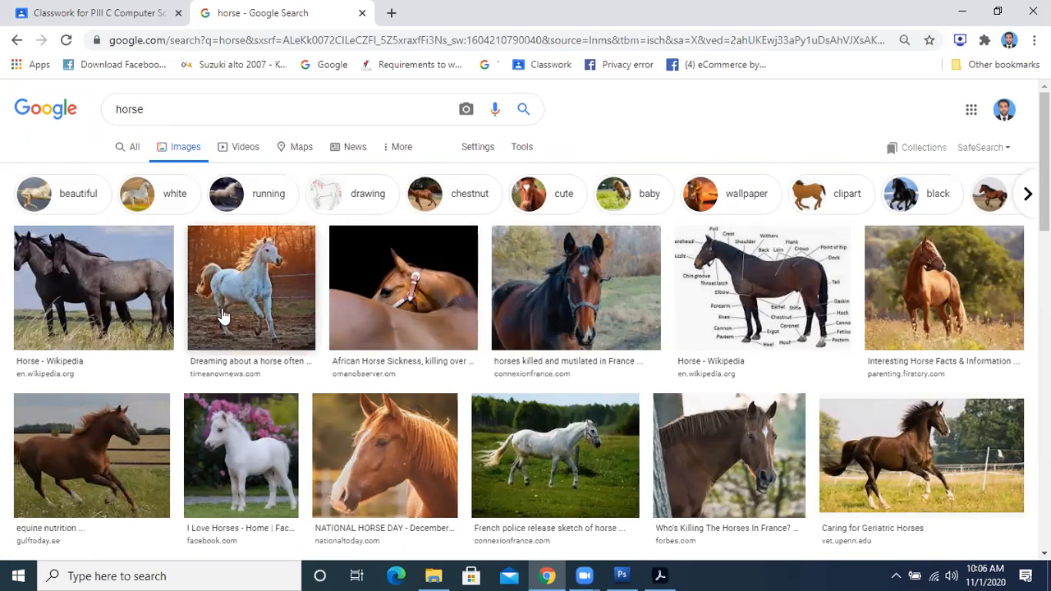
Open the "Caring for Geriatric Horses" image result in a new tab and view it.
{"action": "scroll", "coordinate": [222, 314], "scroll_direction": "down", "scroll_amount": 1}
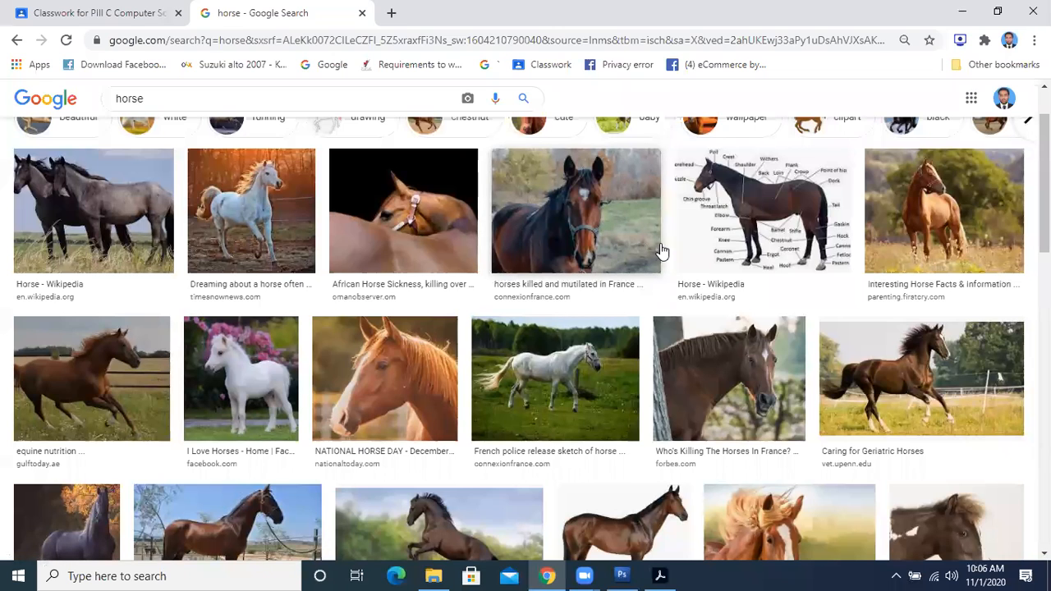
{"action": "scroll", "coordinate": [664, 252], "scroll_direction": "down", "scroll_amount": 1}
{"action": "right_click", "coordinate": [858, 283]}
{"action": "left_click", "coordinate": [903, 282]}
{"action": "left_click", "coordinate": [452, 8]}
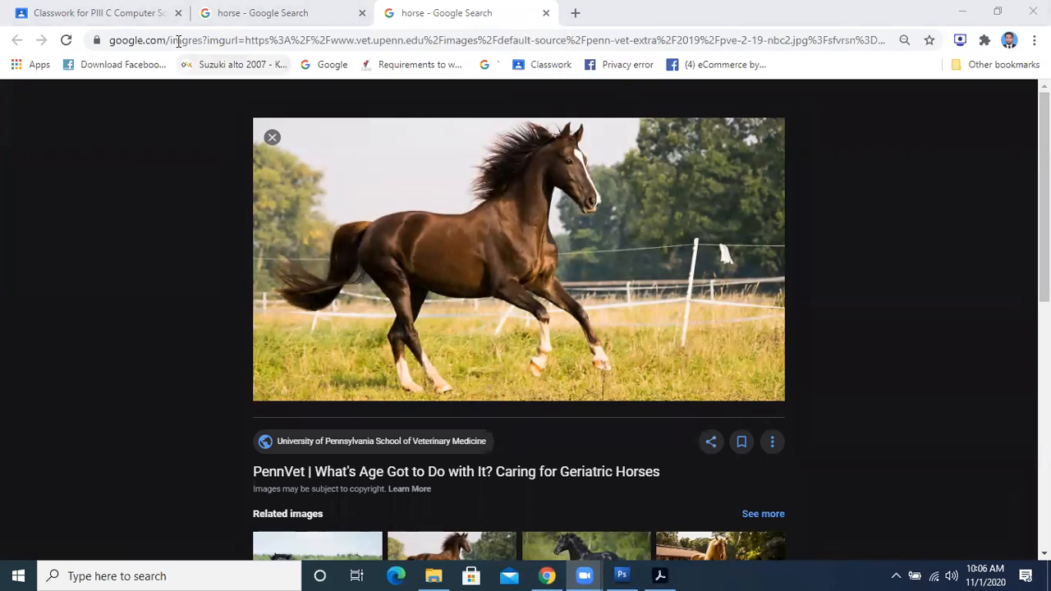
Return to the image results and search for "grassy field".
{"action": "left_click", "coordinate": [252, 9]}
{"action": "scroll", "coordinate": [270, 117], "scroll_direction": "up", "scroll_amount": 3}
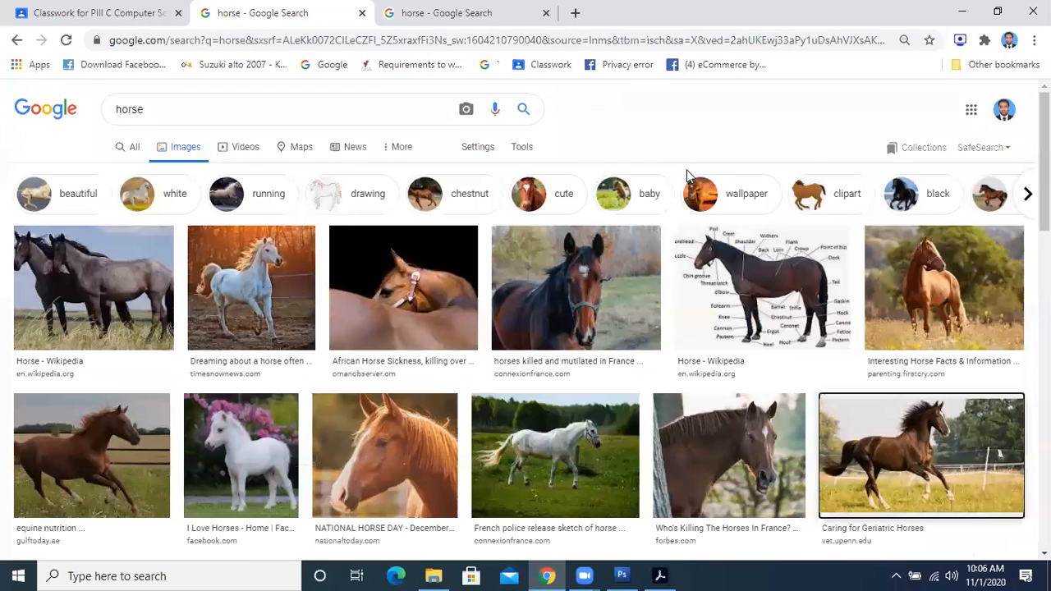
{"action": "left_click", "coordinate": [226, 101]}
{"action": "type", "text": "grassy fil"}
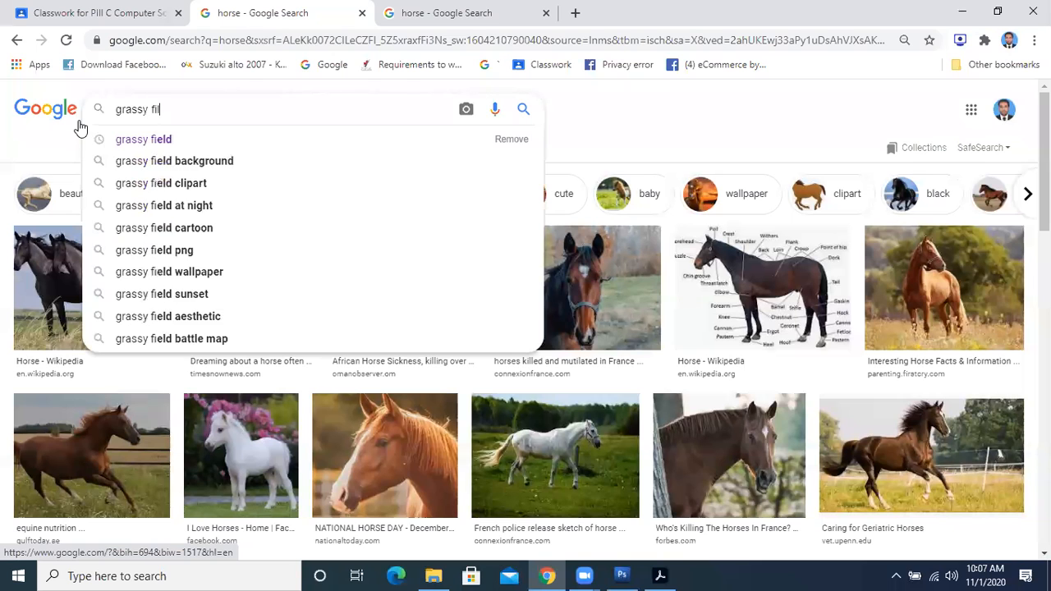
{"action": "key", "text": "BackSpace"}
{"action": "type", "text": "eld"}
{"action": "key", "text": "Return"}
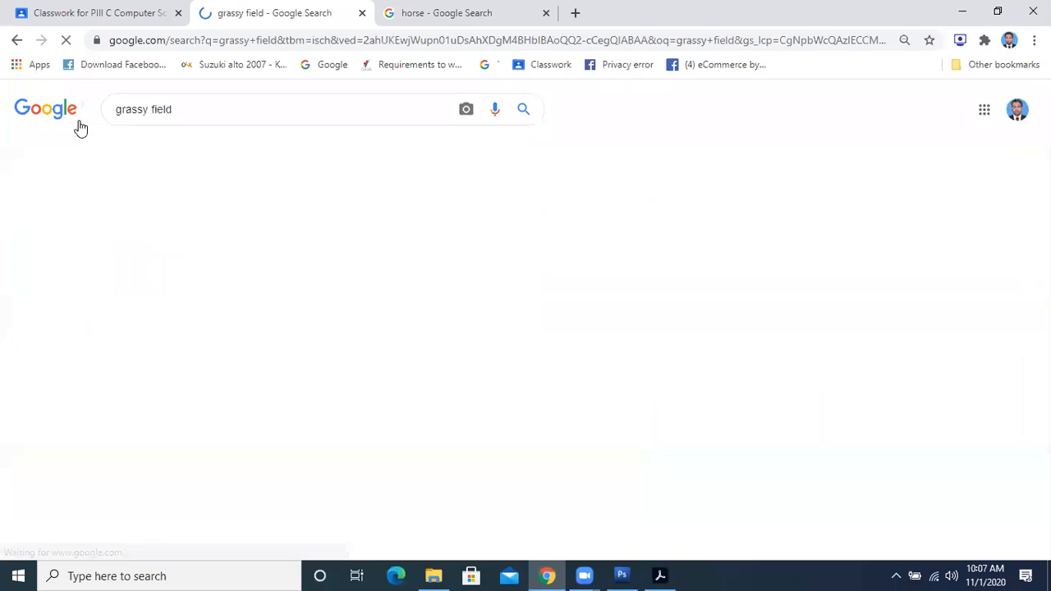
Open the "Castle on the end of a grassy field" image result in a new tab and view it.
{"action": "scroll", "coordinate": [431, 302], "scroll_direction": "down", "scroll_amount": 1}
{"action": "scroll", "coordinate": [432, 302], "scroll_direction": "down", "scroll_amount": 10}
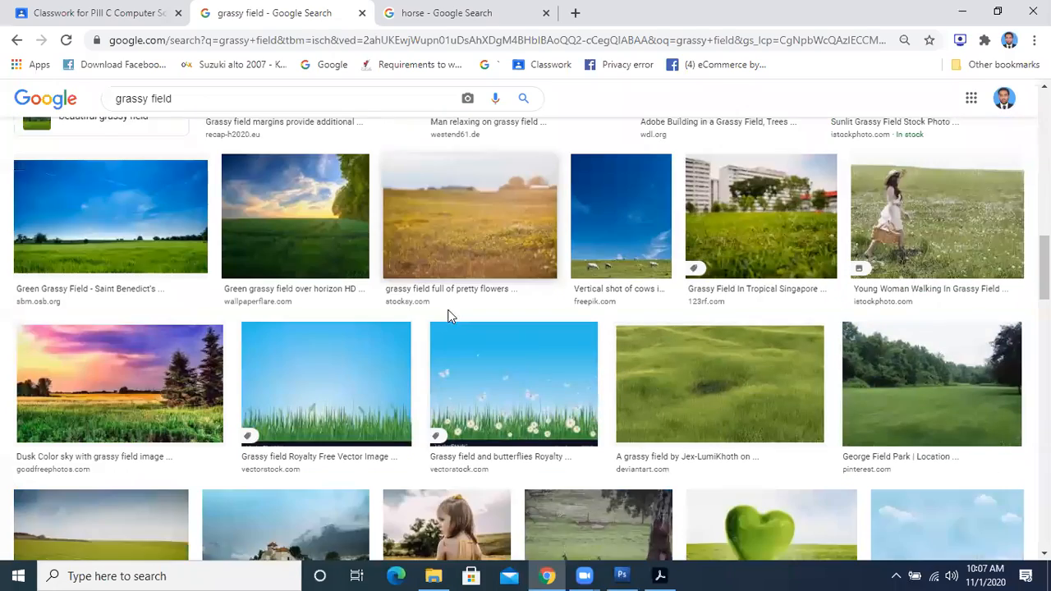
{"action": "scroll", "coordinate": [450, 317], "scroll_direction": "down", "scroll_amount": 1}
{"action": "scroll", "coordinate": [450, 317], "scroll_direction": "down", "scroll_amount": 4}
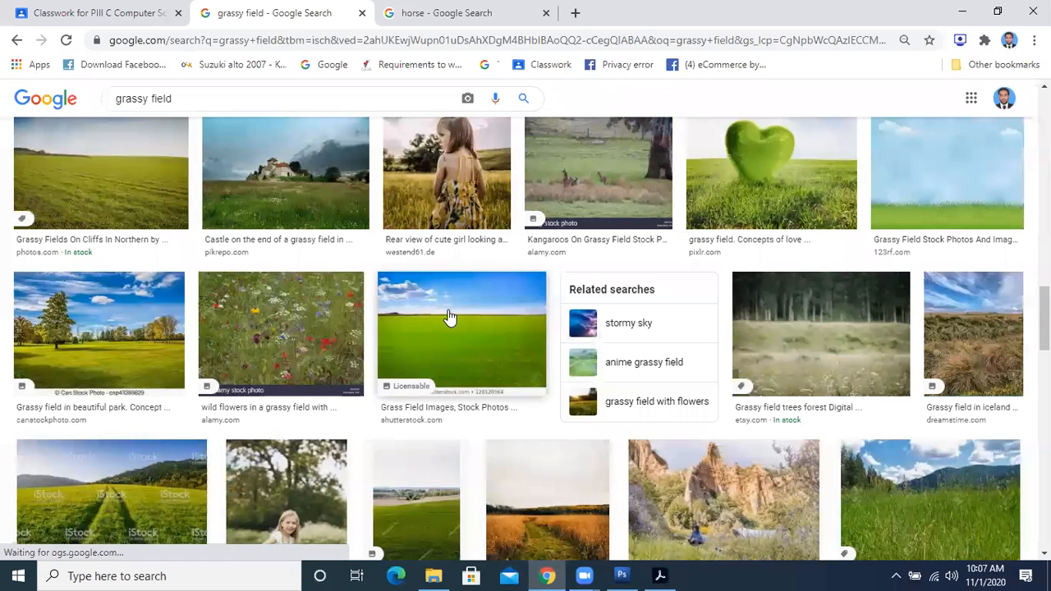
{"action": "right_click", "coordinate": [305, 148]}
{"action": "left_click", "coordinate": [321, 158]}
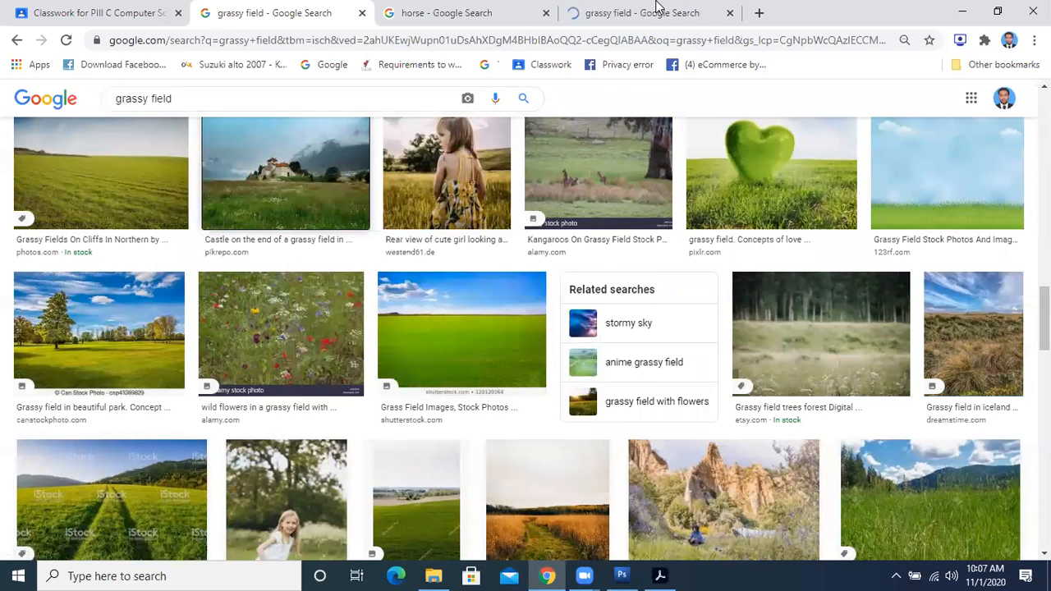
{"action": "left_click", "coordinate": [657, 11]}
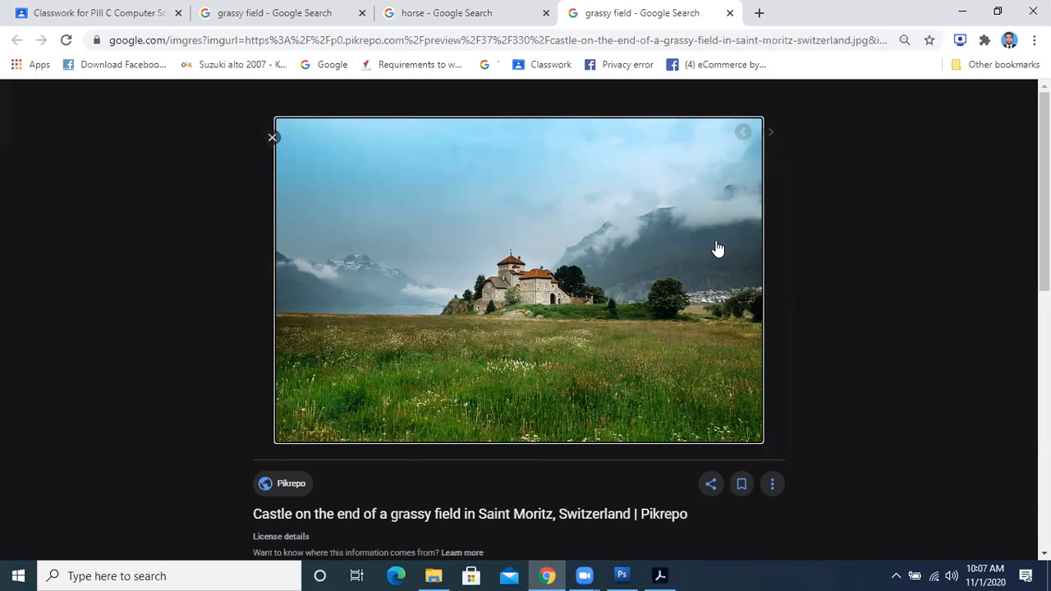
{"action": "key", "text": "alt+Tab"}
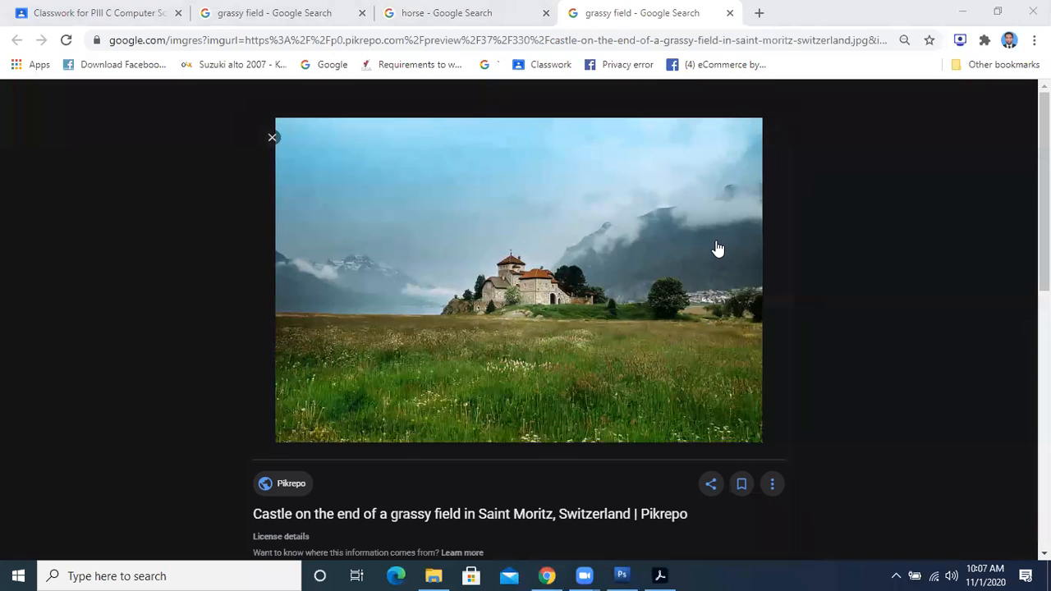
{"action": "right_click", "coordinate": [555, 313]}
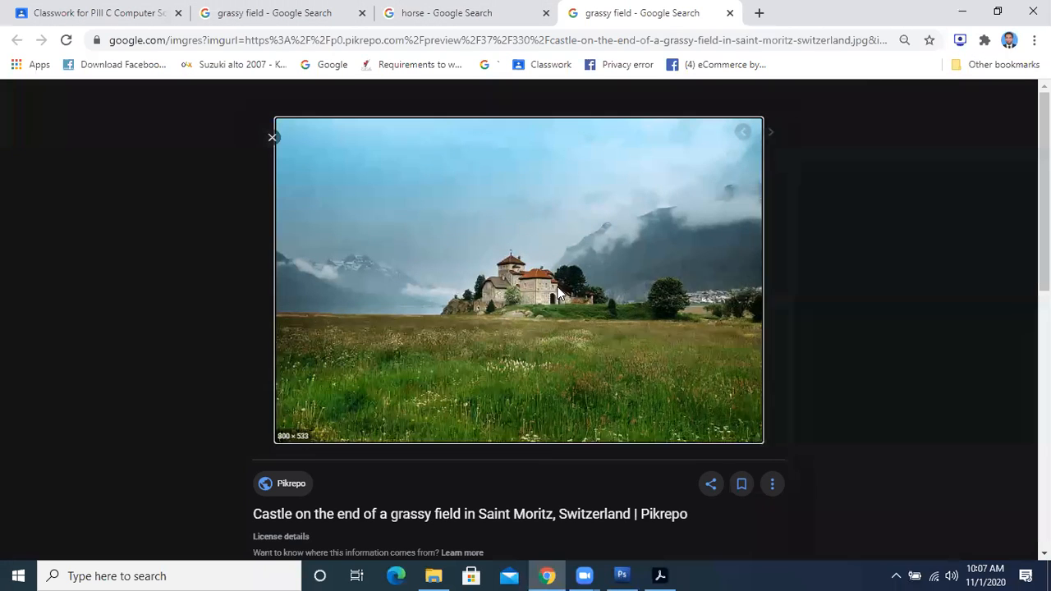
{"action": "left_click", "coordinate": [608, 438]}
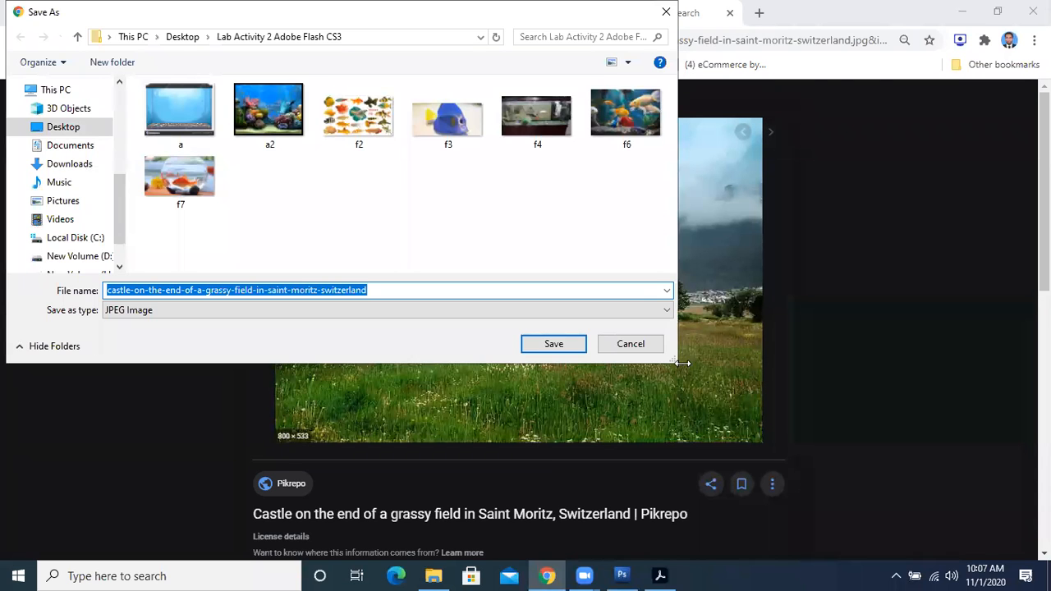
{"action": "key", "text": "Escape"}
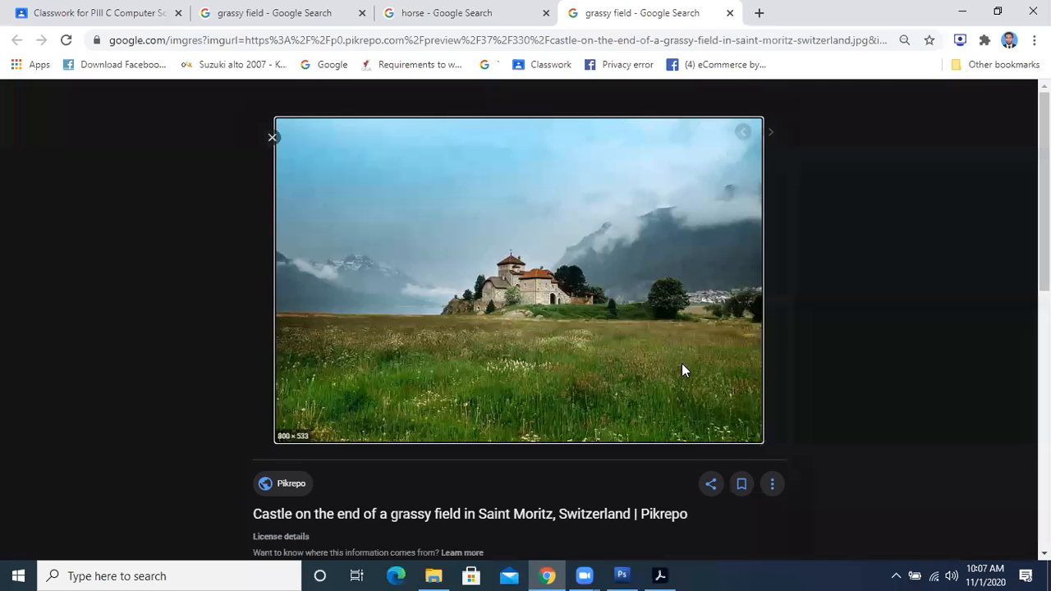
Minimize the open windows and open the Lab Activity 1 folder on the desktop.
{"action": "left_click", "coordinate": [961, 12]}
{"action": "left_click", "coordinate": [961, 9]}
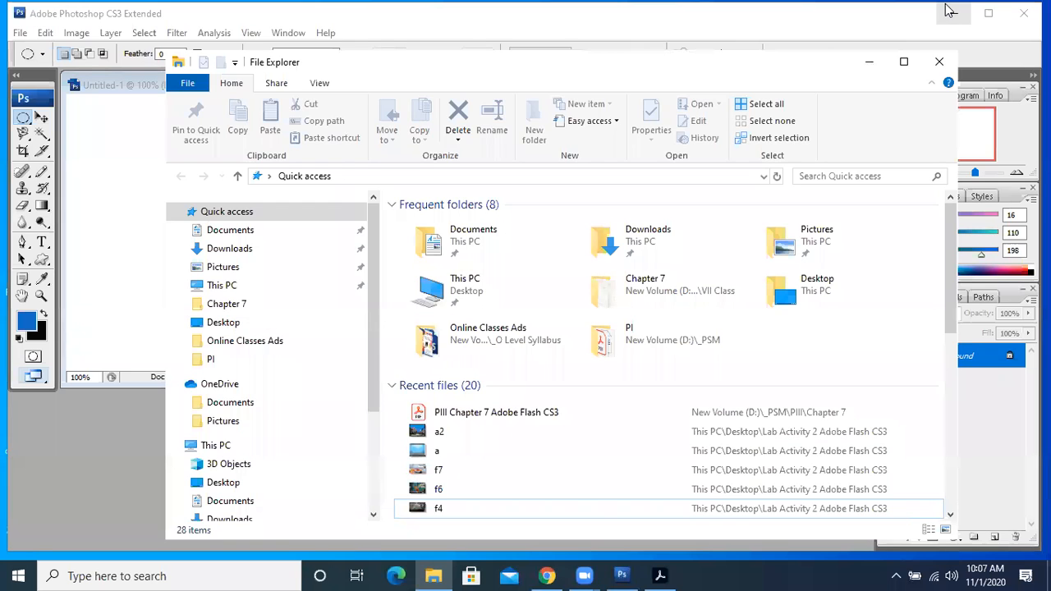
{"action": "left_click", "coordinate": [950, 17]}
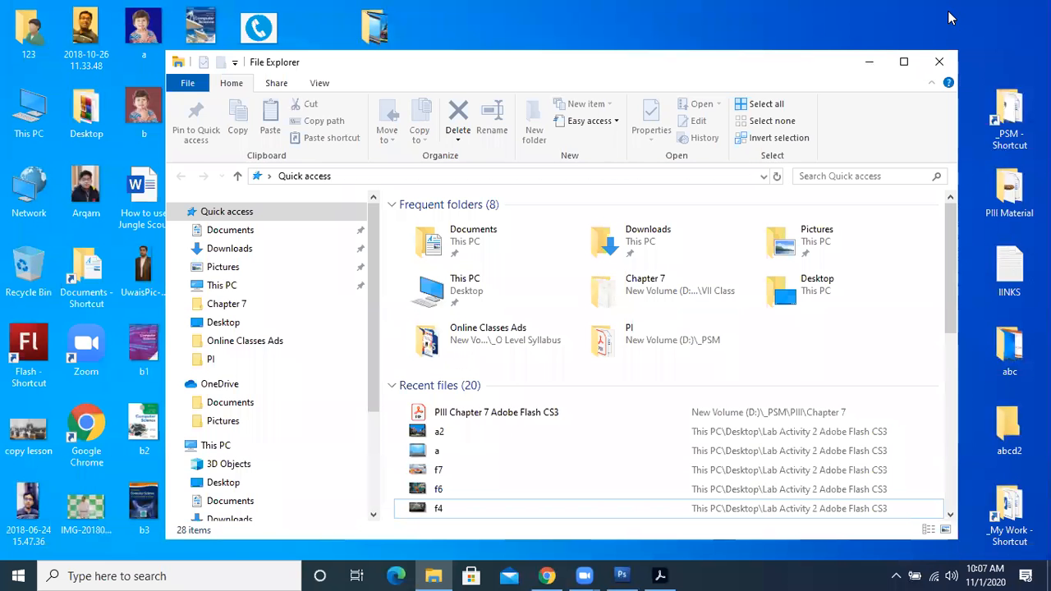
{"action": "left_click", "coordinate": [869, 62]}
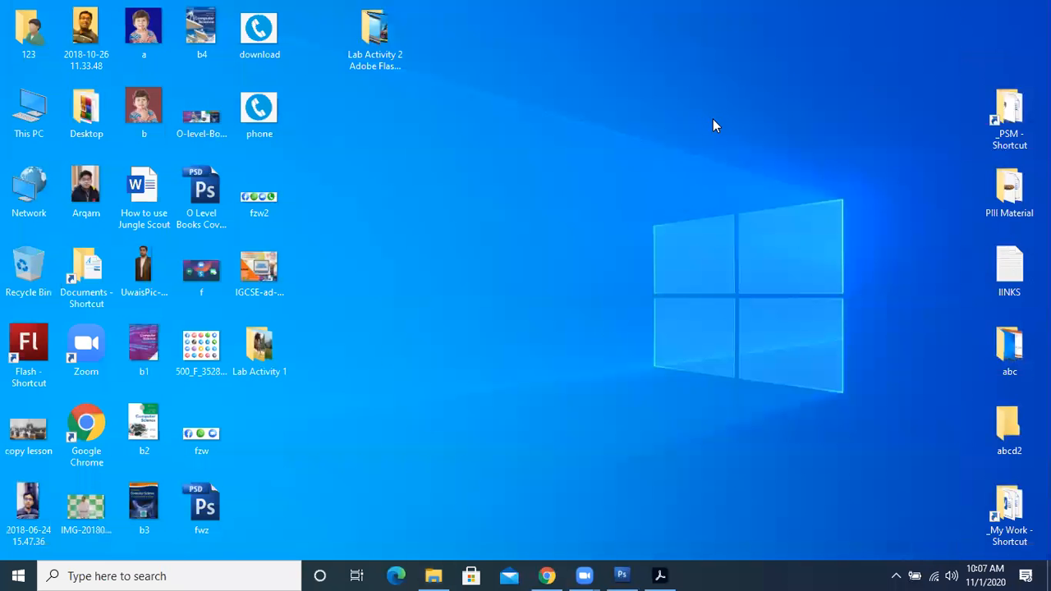
{"action": "double_click", "coordinate": [243, 369]}
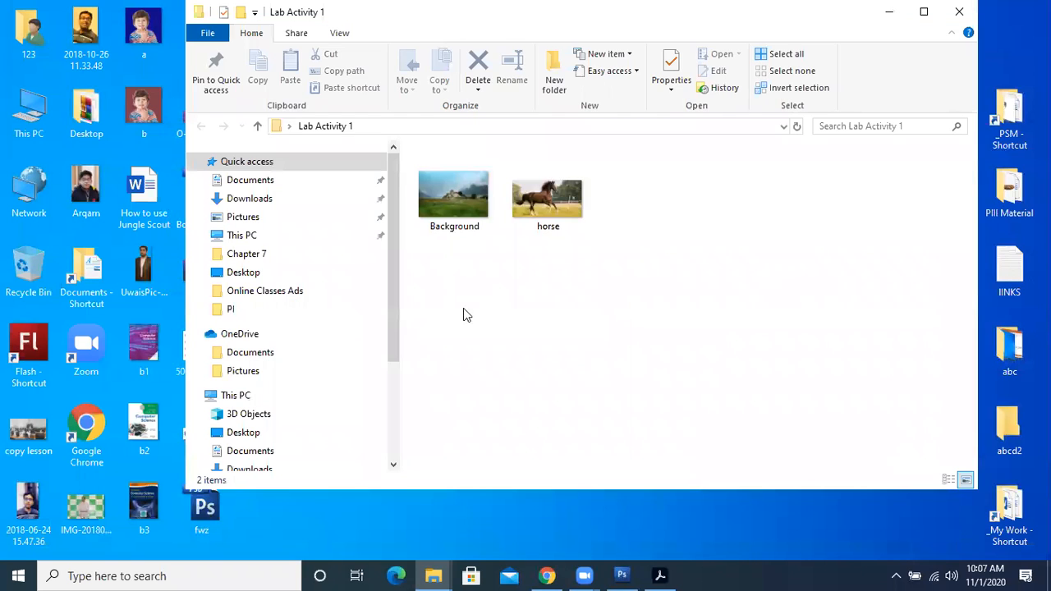
View the horse and Background pictures in the Lab Activity 1 folder, examining the horse to copy and the landscape.
{"action": "double_click", "coordinate": [528, 206]}
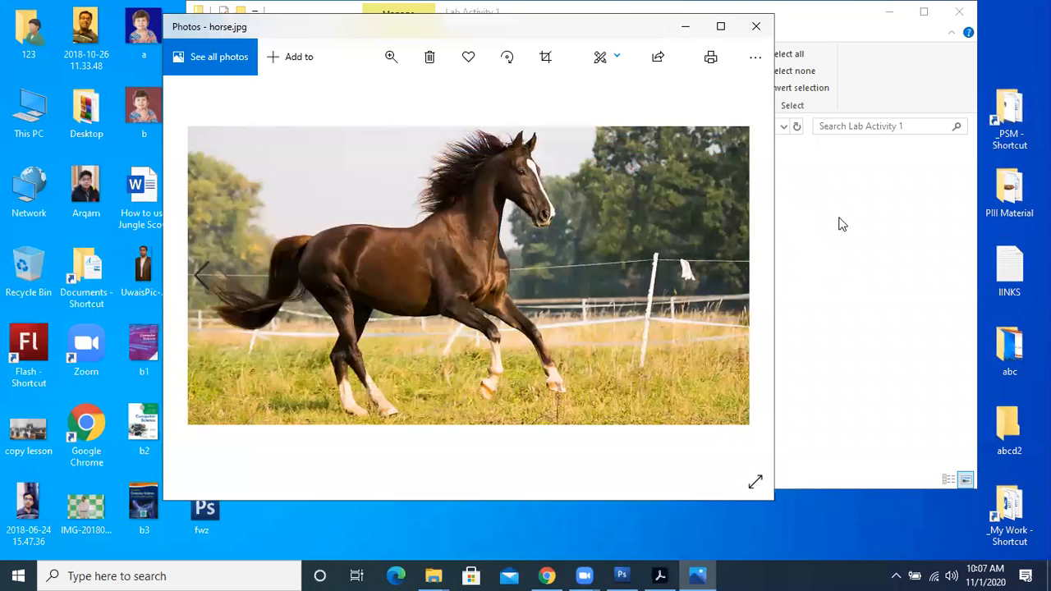
{"action": "left_click", "coordinate": [859, 217]}
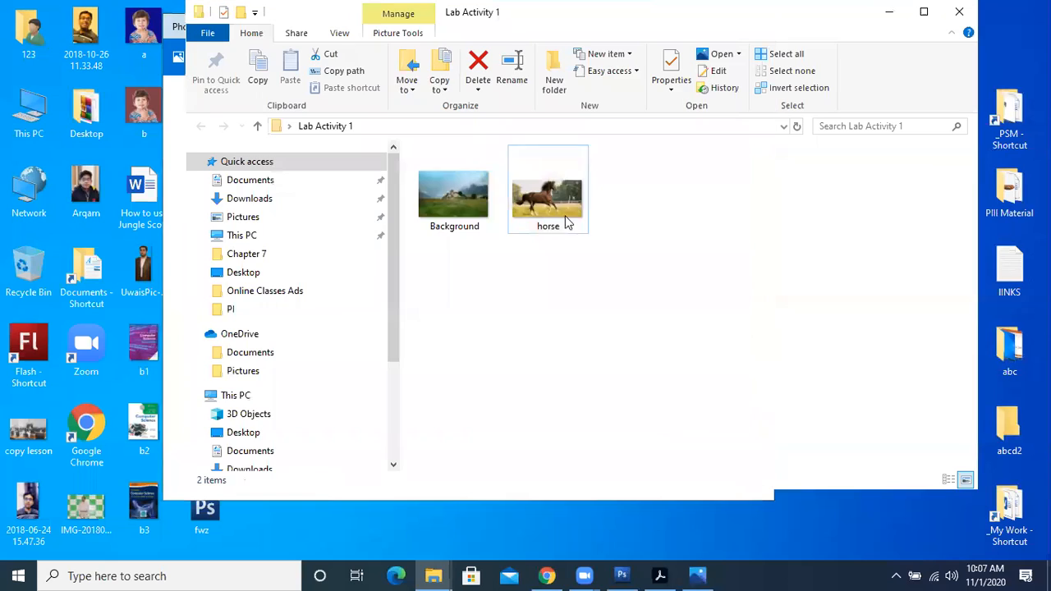
{"action": "double_click", "coordinate": [443, 205]}
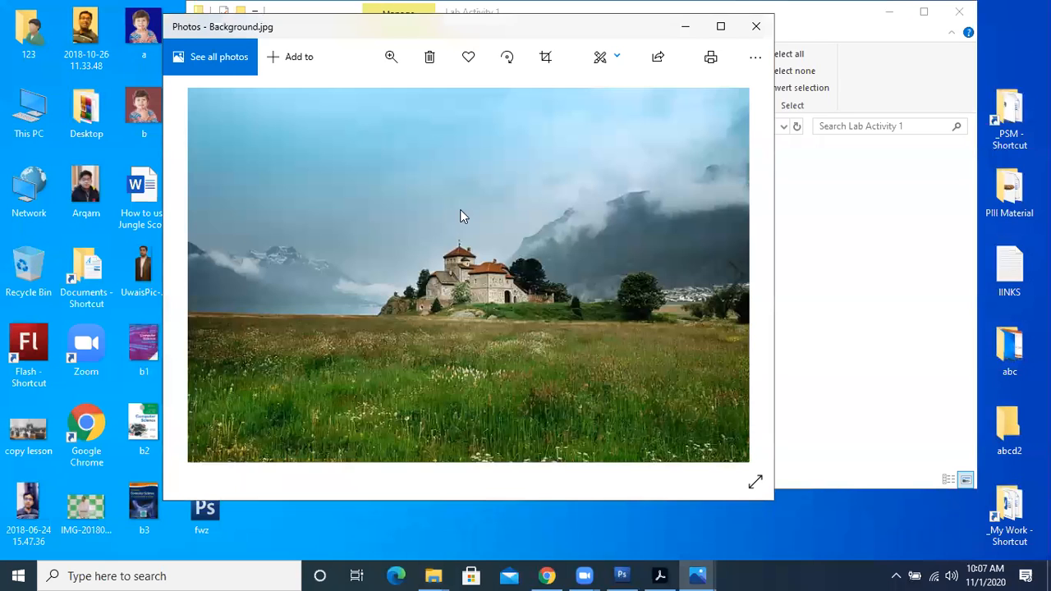
{"action": "left_click", "coordinate": [843, 191]}
{"action": "double_click", "coordinate": [526, 210]}
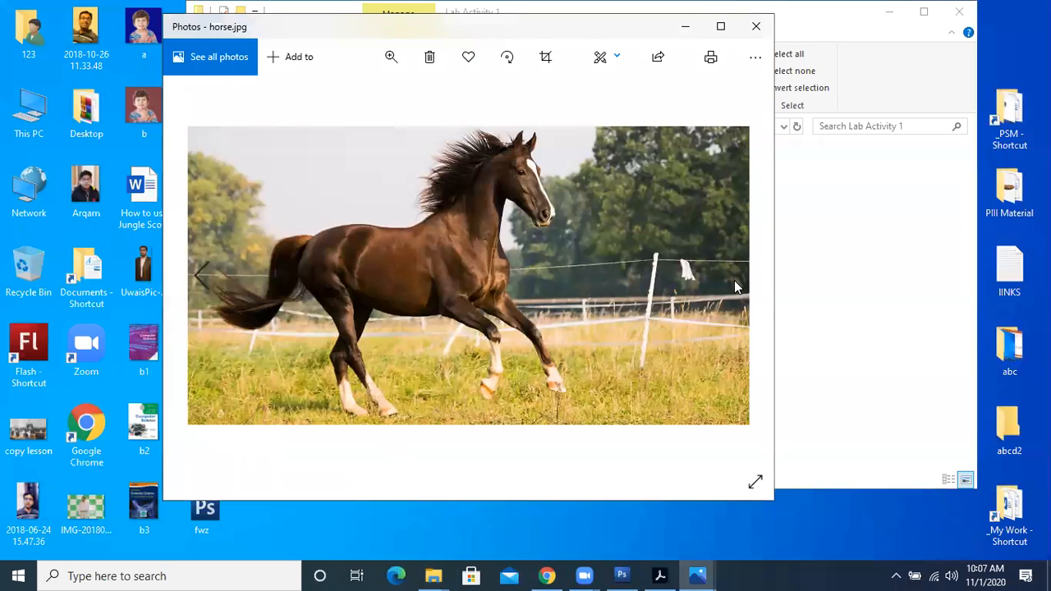
{"action": "left_click", "coordinate": [806, 256]}
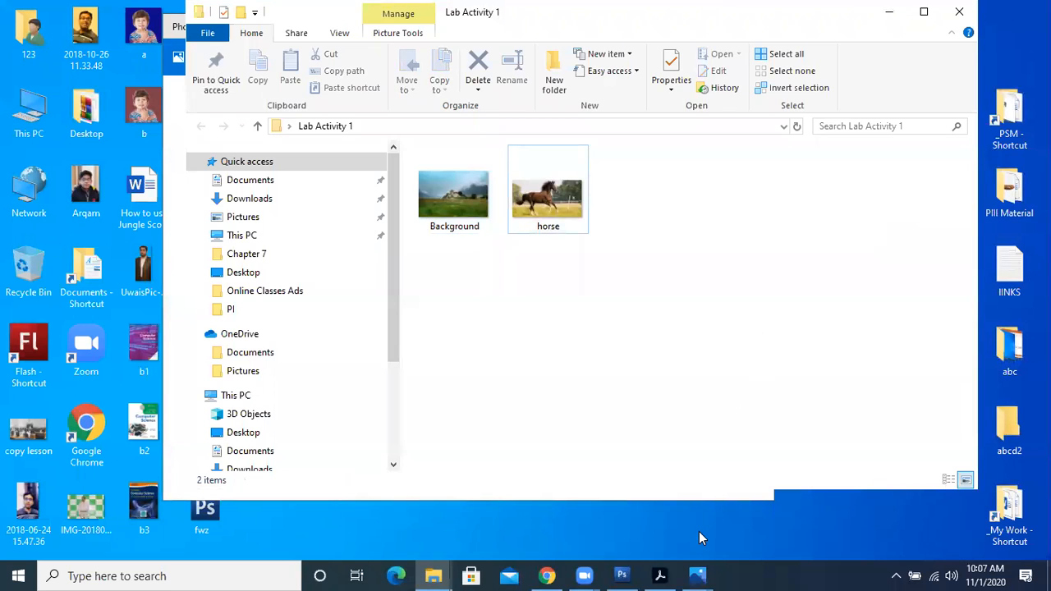
{"action": "left_click", "coordinate": [697, 576]}
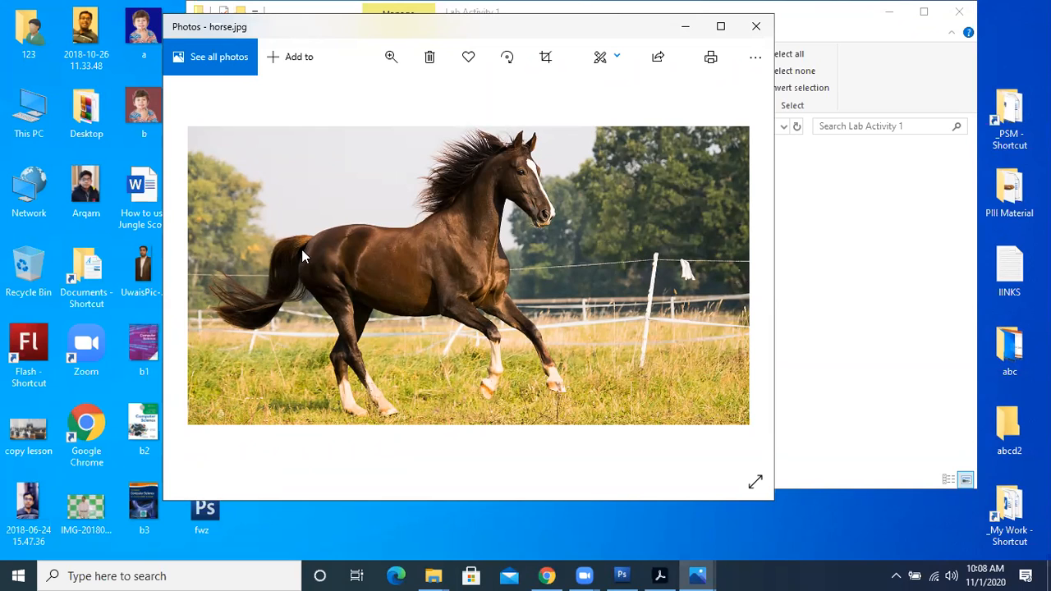
{"action": "left_click", "coordinate": [869, 301]}
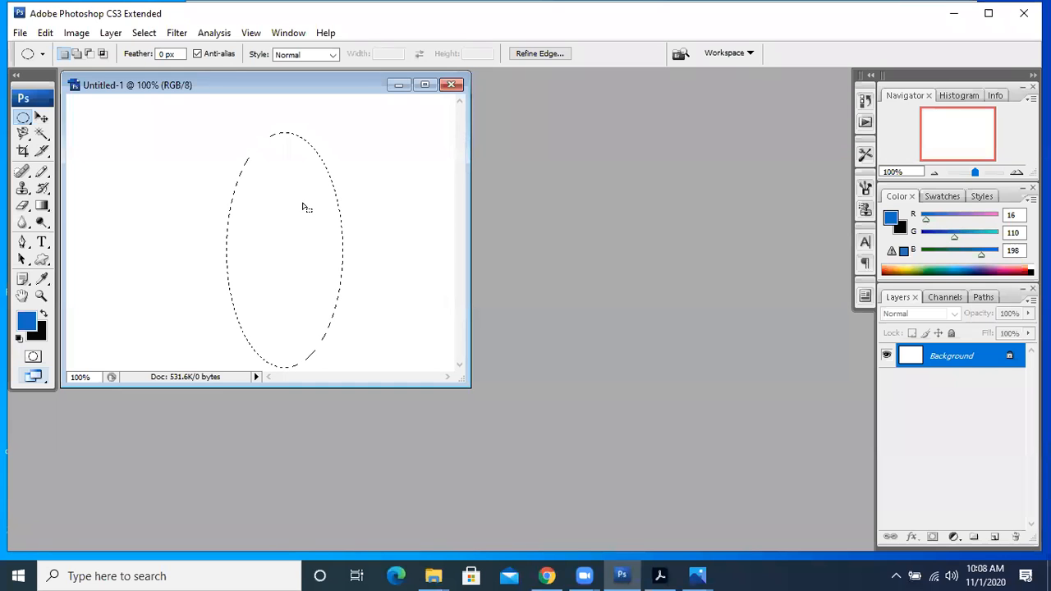
Close the untitled document and open the Background and horse pictures from the Lab Activity 1 folder on the Desktop.
{"action": "key", "text": "ctrl+w"}
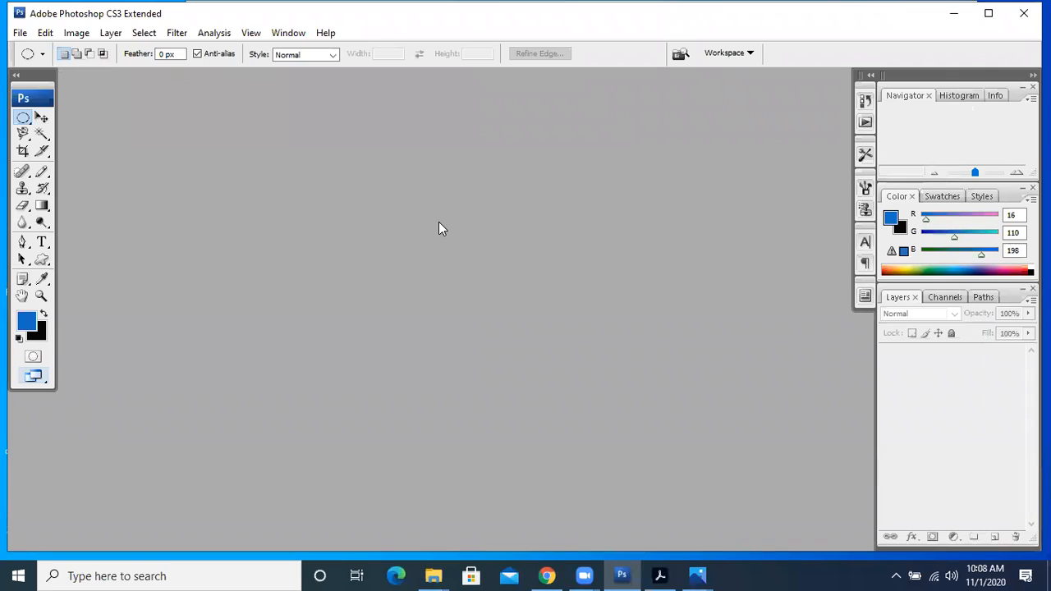
{"action": "key", "text": "ctrl+o"}
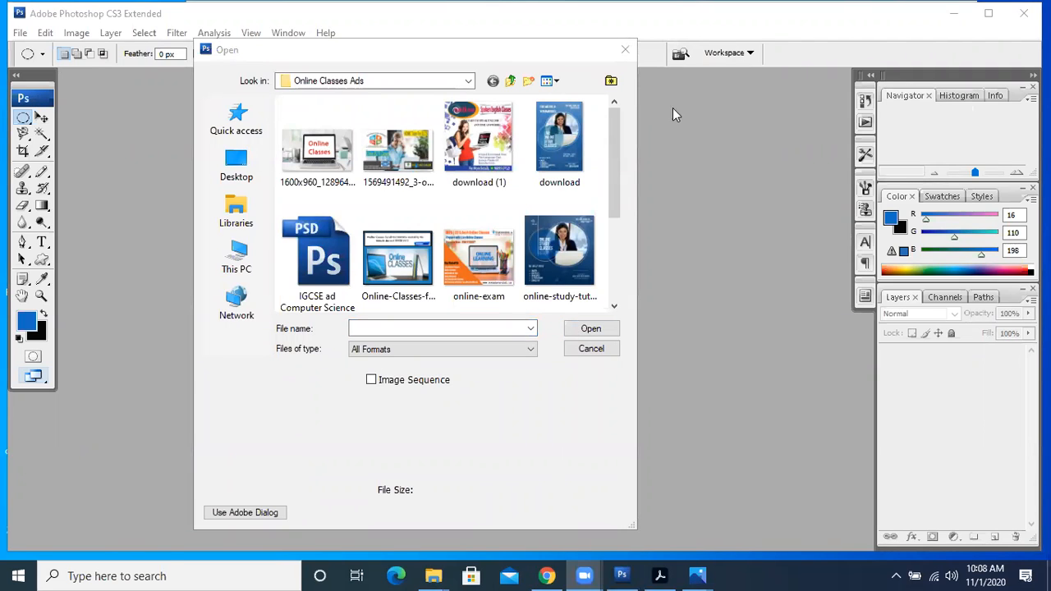
{"action": "left_click", "coordinate": [509, 81]}
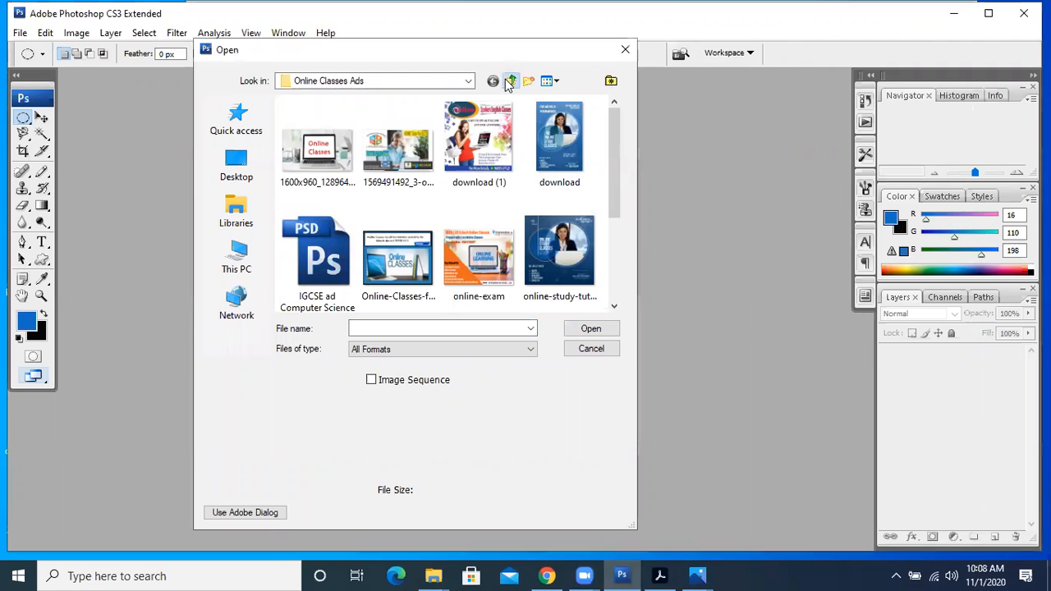
{"action": "left_click", "coordinate": [509, 81]}
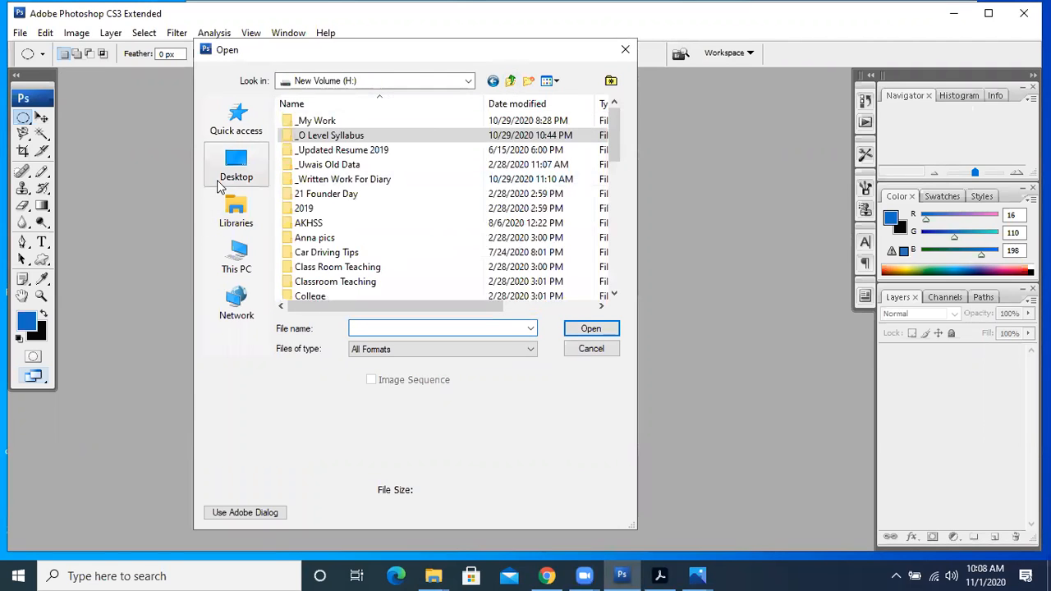
{"action": "left_click", "coordinate": [237, 165]}
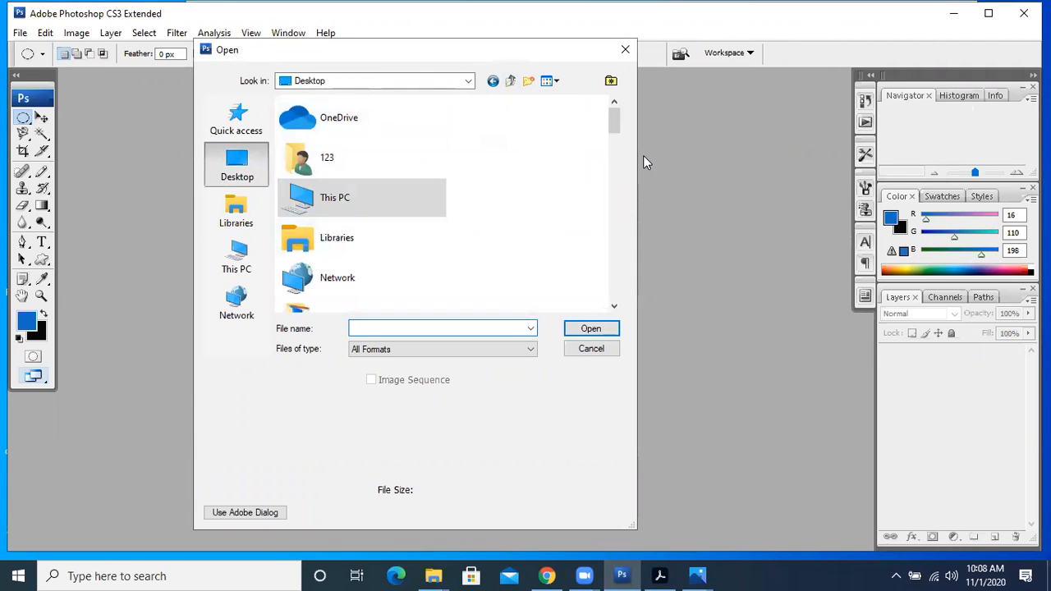
{"action": "left_click_drag", "start_coordinate": [614, 115], "coordinate": [615, 158]}
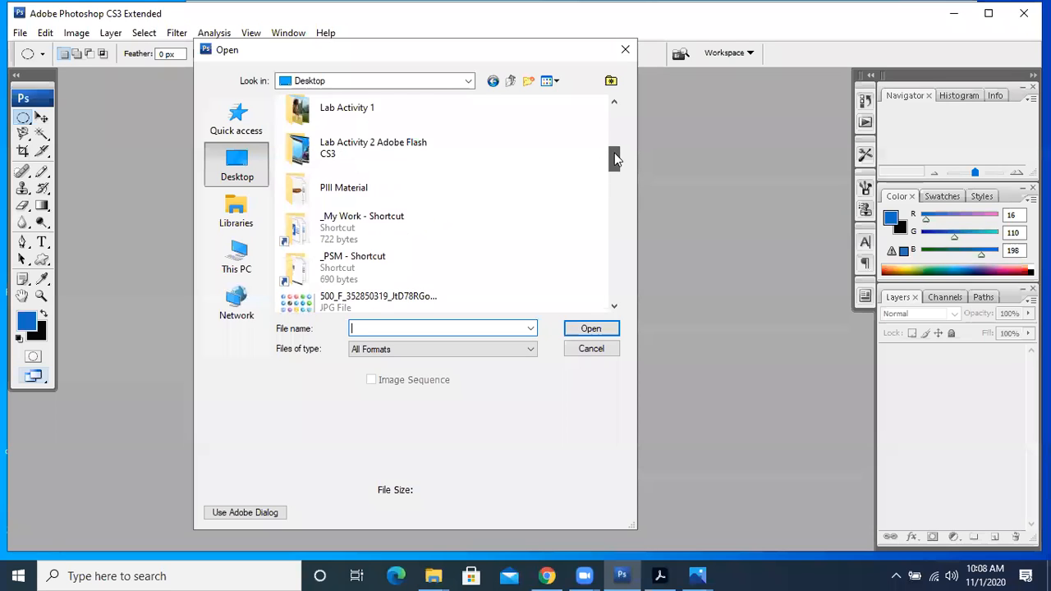
{"action": "double_click", "coordinate": [347, 117]}
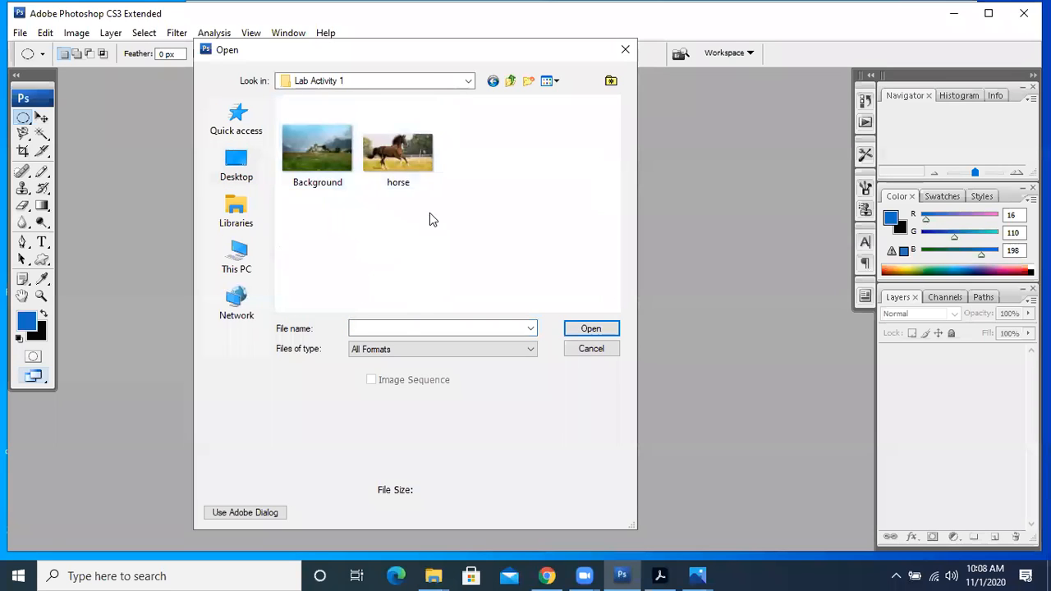
{"action": "left_click_drag", "start_coordinate": [430, 215], "coordinate": [345, 186]}
{"action": "left_click", "coordinate": [588, 327]}
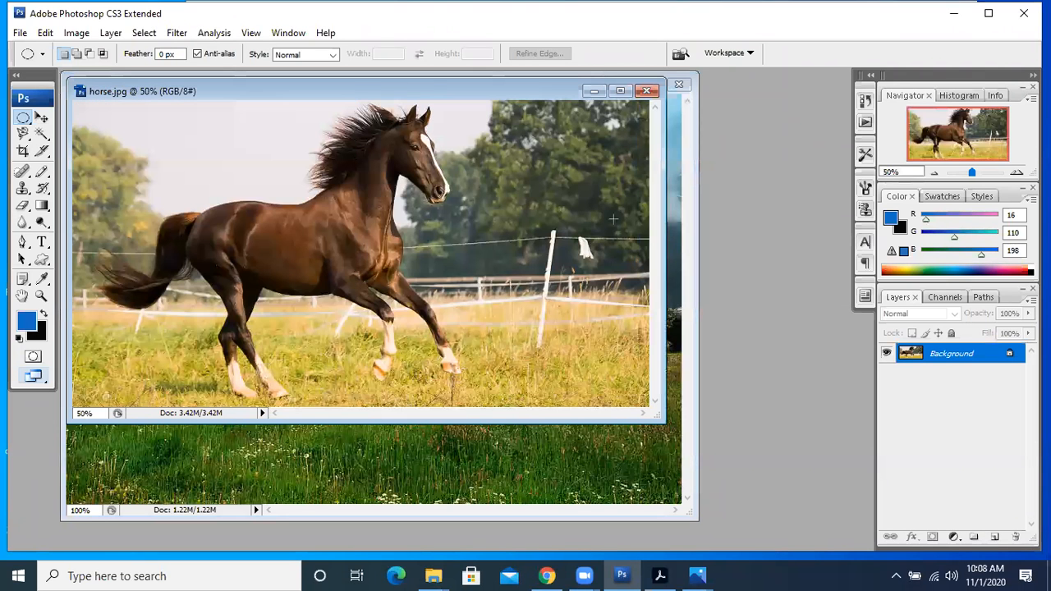
Select an oval area around the fence post and white cloth in the horse picture and copy it into the Background picture's sky.
{"action": "left_click_drag", "start_coordinate": [453, 89], "coordinate": [586, 144]}
{"action": "left_click_drag", "start_coordinate": [470, 142], "coordinate": [493, 143]}
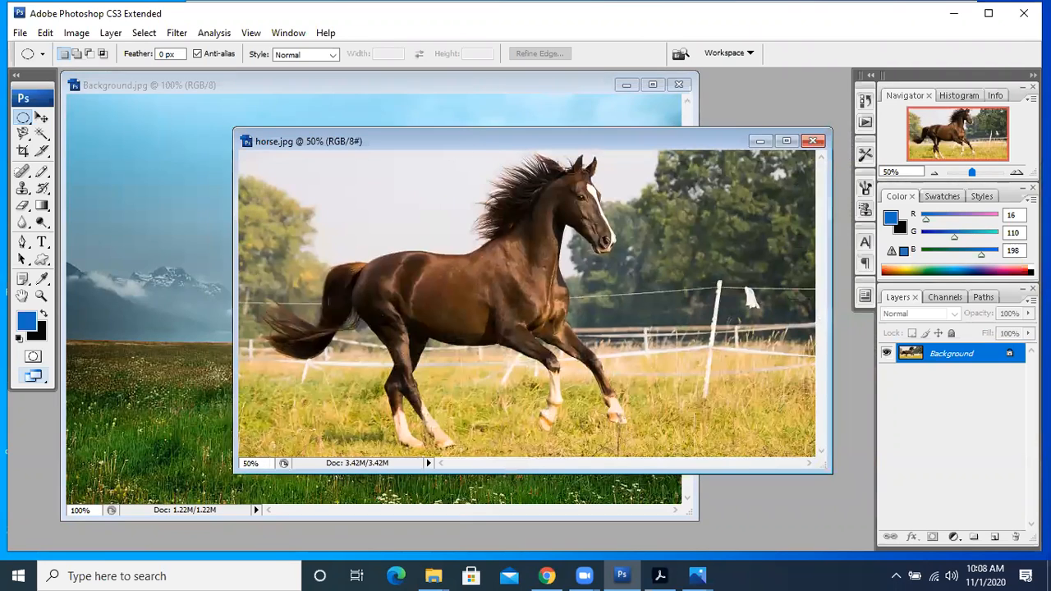
{"action": "left_click", "coordinate": [23, 118]}
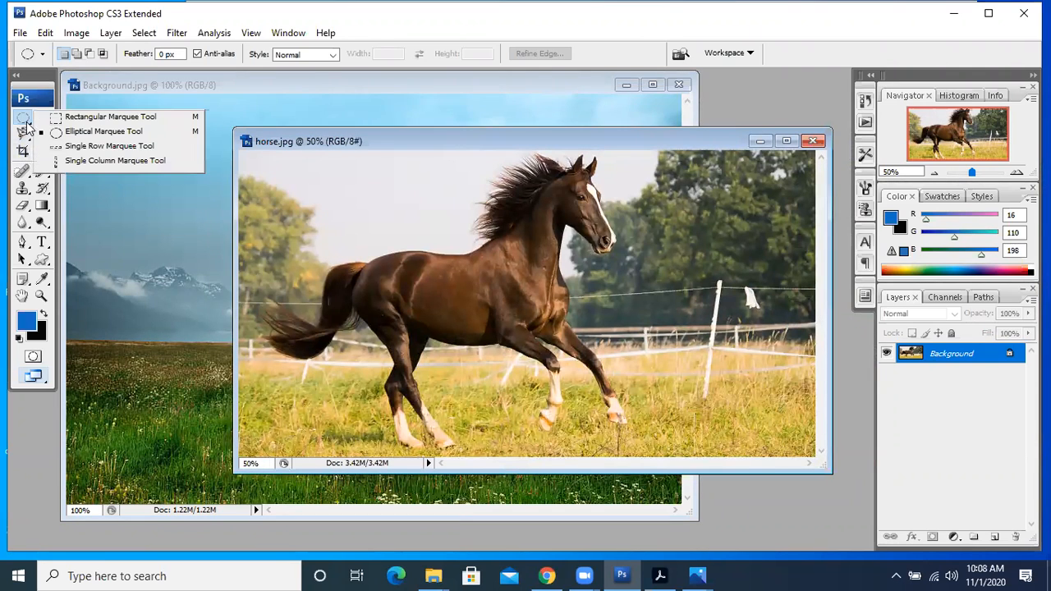
{"action": "left_click_drag", "start_coordinate": [706, 248], "coordinate": [775, 347]}
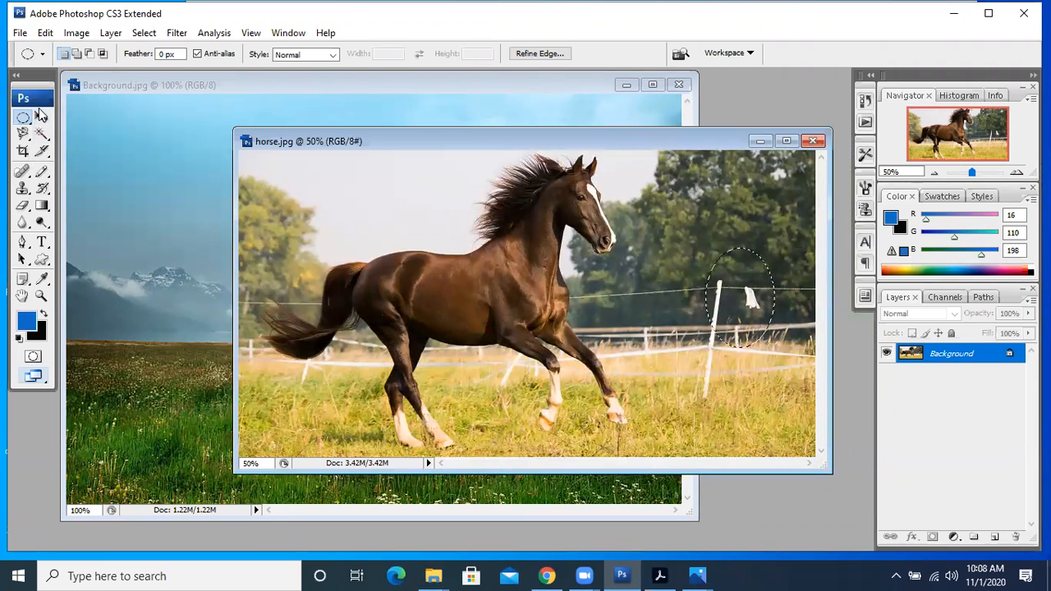
{"action": "left_click", "coordinate": [42, 117]}
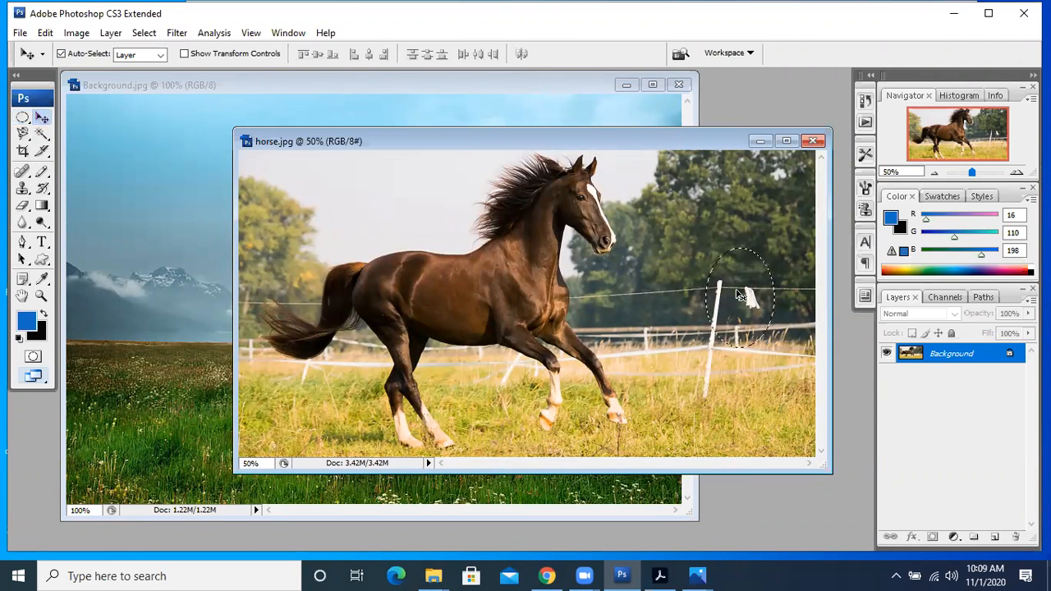
{"action": "left_click_drag", "start_coordinate": [737, 293], "coordinate": [189, 205]}
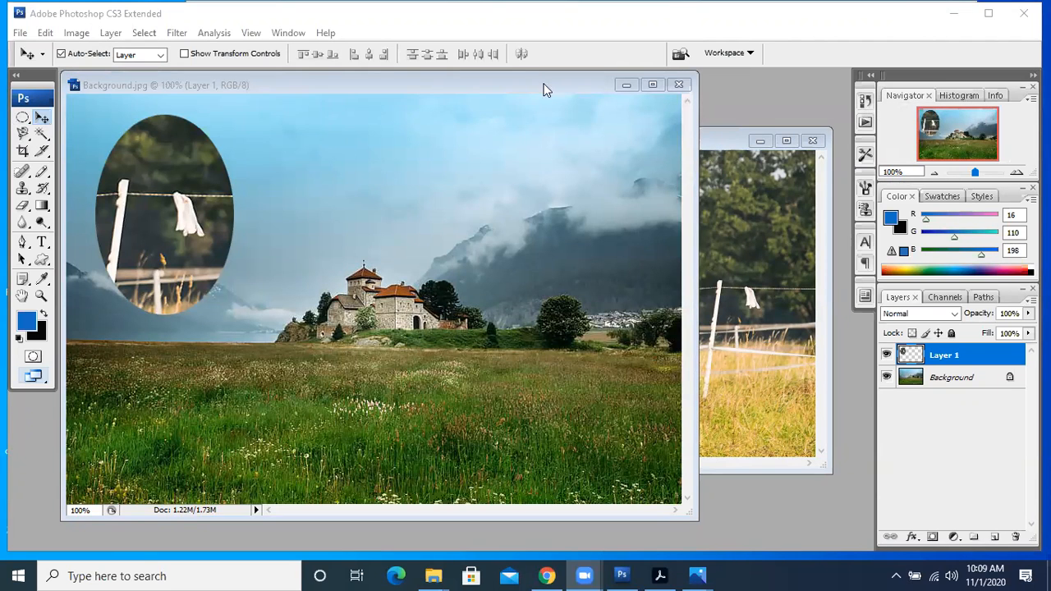
Move the copied oval in the Background picture down so it overlaps the edge of the meadow beside the castle.
{"action": "left_click", "coordinate": [714, 139]}
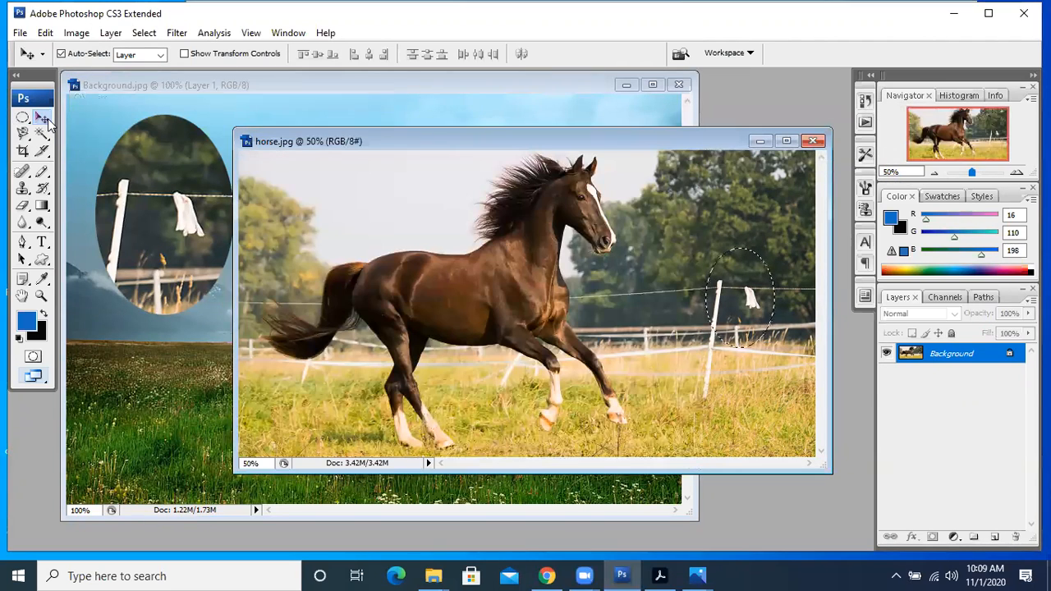
{"action": "left_click", "coordinate": [153, 174]}
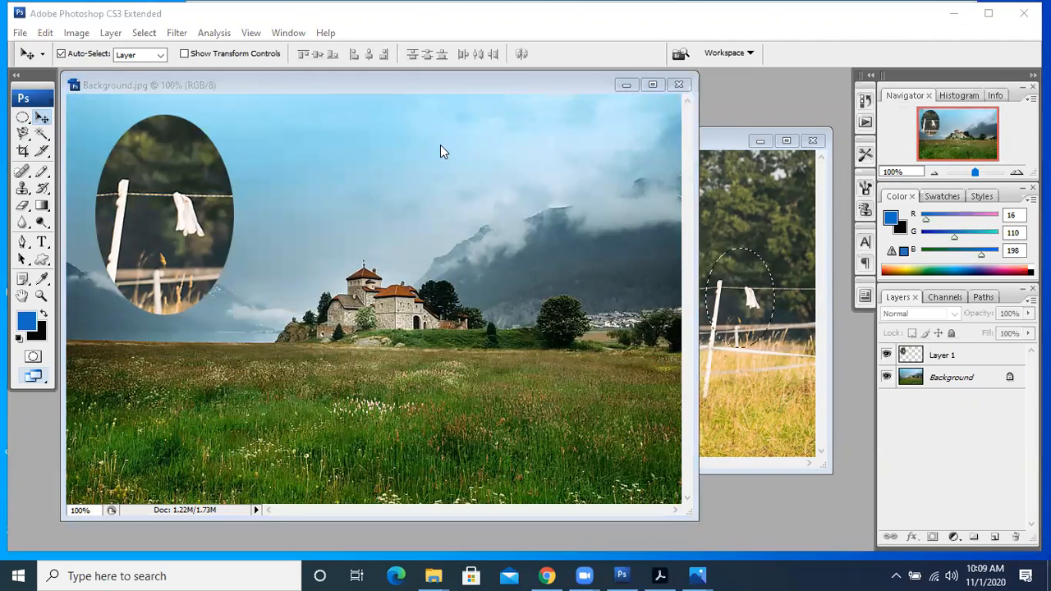
{"action": "left_click", "coordinate": [281, 206]}
{"action": "left_click_drag", "start_coordinate": [198, 211], "coordinate": [242, 270]}
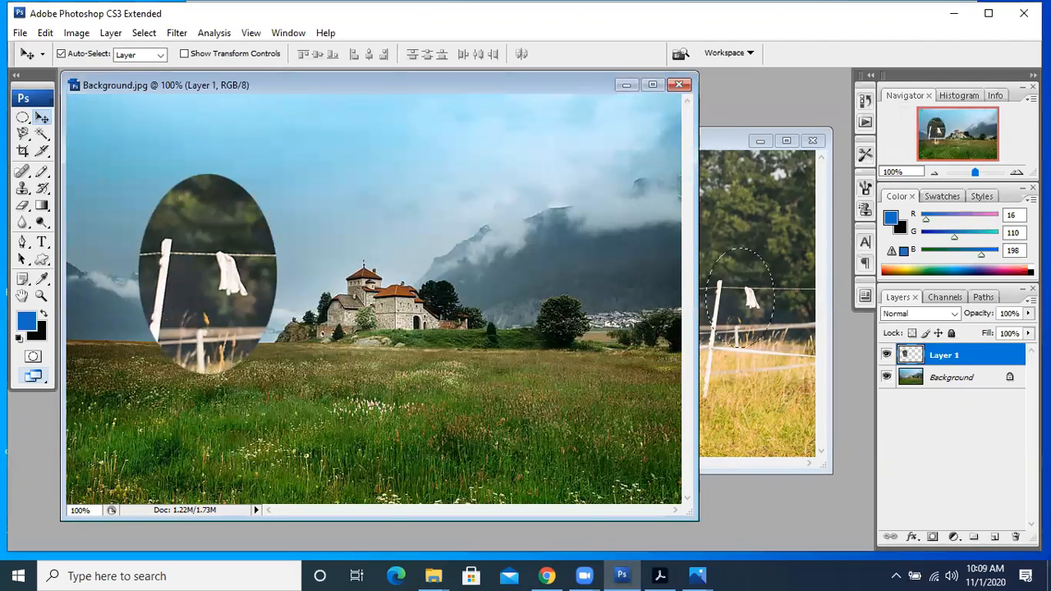
Delete the layer holding the copied oval from the Background picture.
{"action": "right_click", "coordinate": [965, 359]}
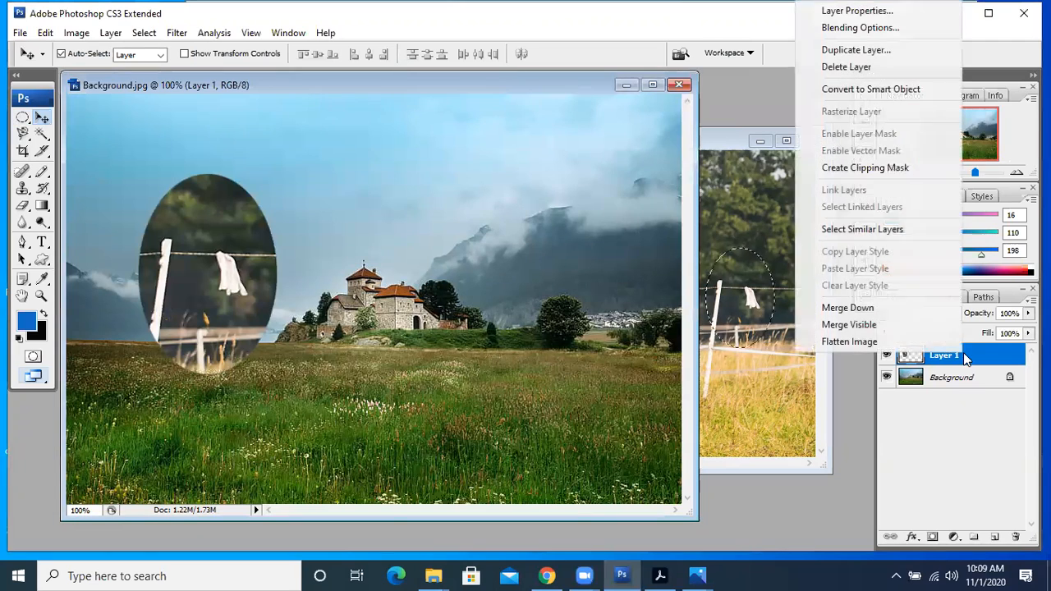
{"action": "left_click", "coordinate": [879, 69]}
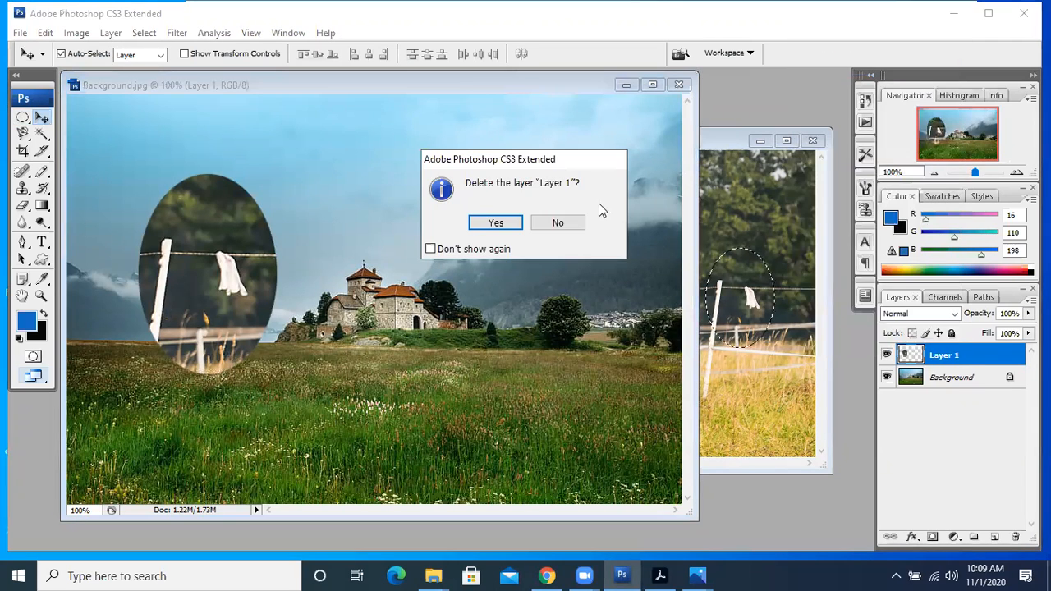
{"action": "left_click", "coordinate": [516, 223]}
Bring the horse picture to the front, shift its window upward and make the window taller.
{"action": "left_click", "coordinate": [752, 165]}
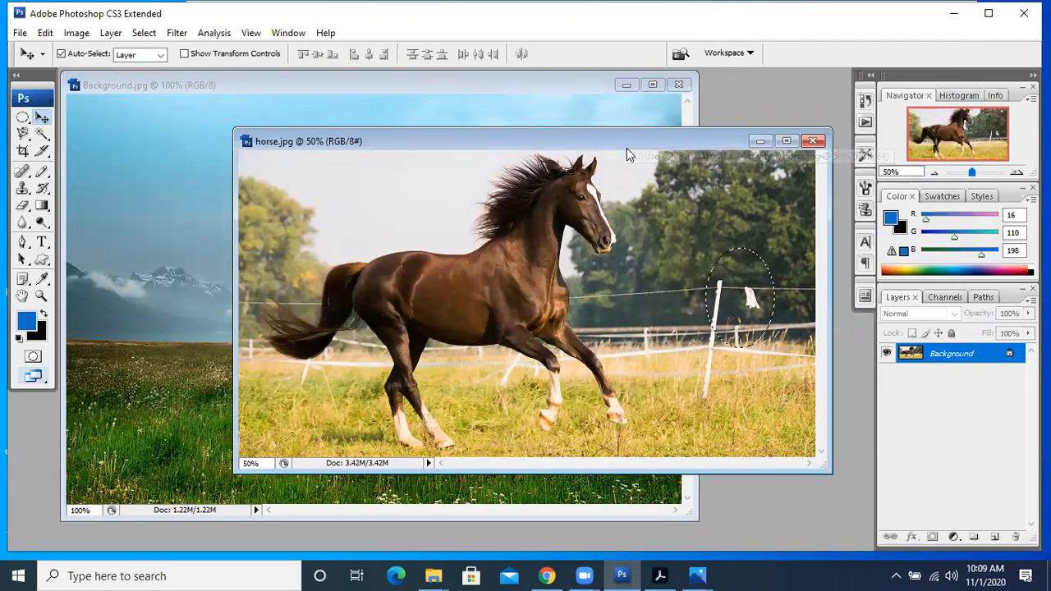
{"action": "left_click_drag", "start_coordinate": [554, 110], "coordinate": [554, 103]}
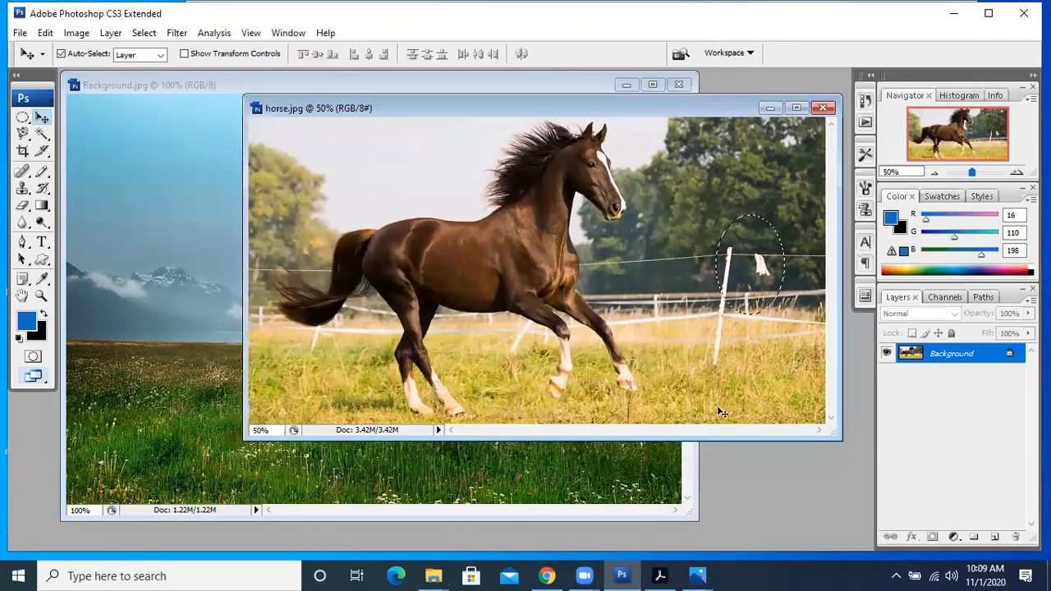
{"action": "left_click_drag", "start_coordinate": [720, 440], "coordinate": [739, 532]}
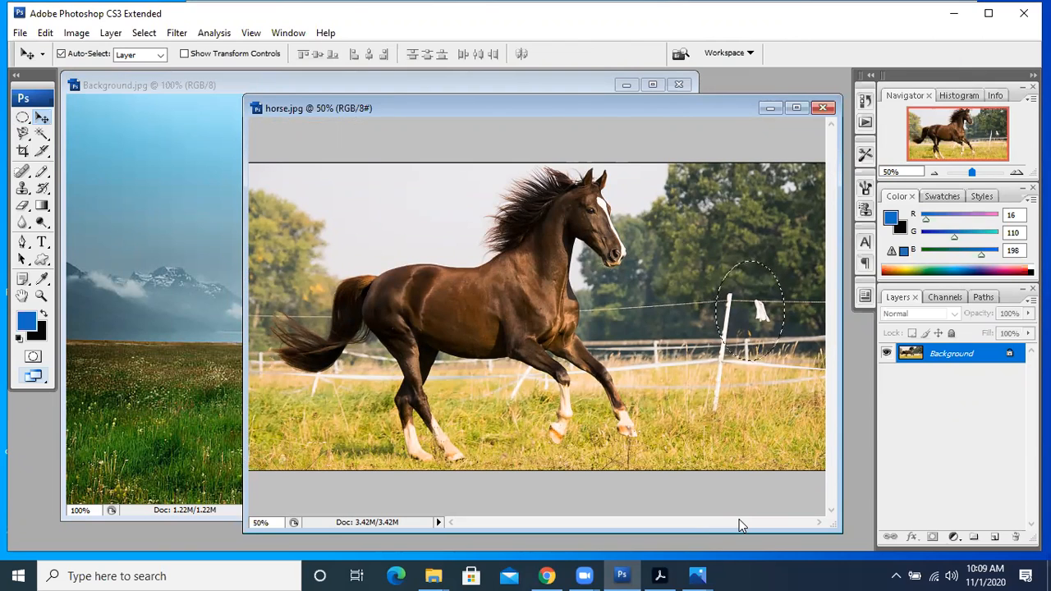
Make a rough Magnetic Lasso selection from the horse's neck across to the fence, and deselect it.
{"action": "left_click", "coordinate": [24, 137]}
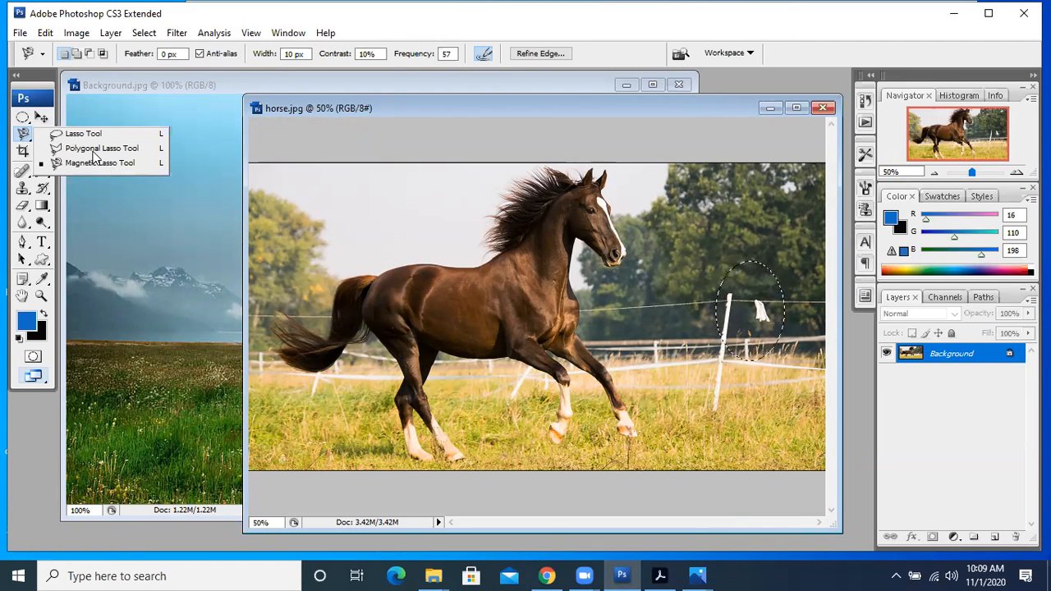
{"action": "left_click", "coordinate": [520, 216]}
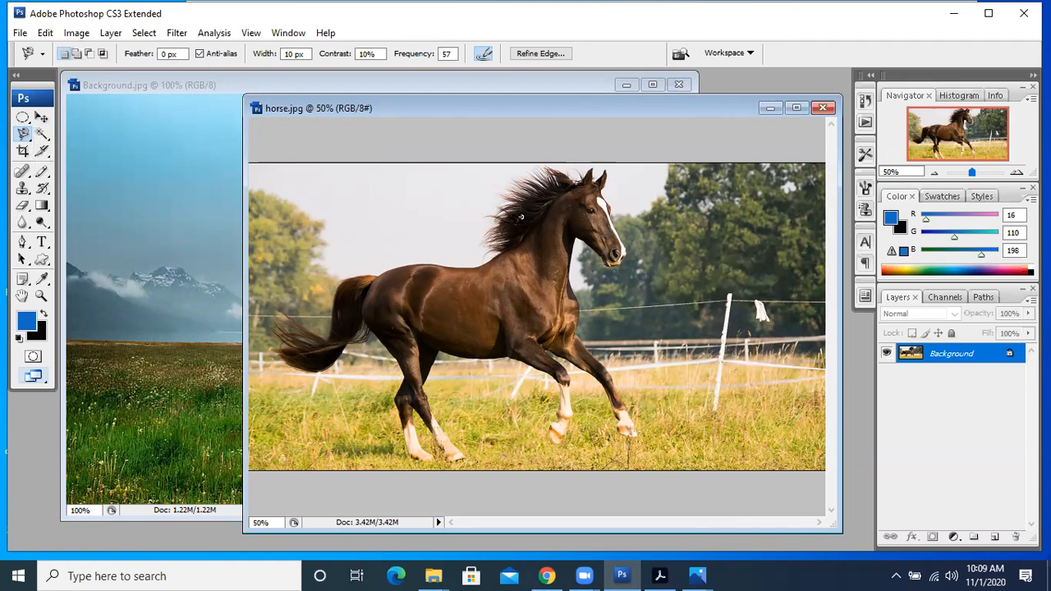
{"action": "double_click", "coordinate": [661, 345]}
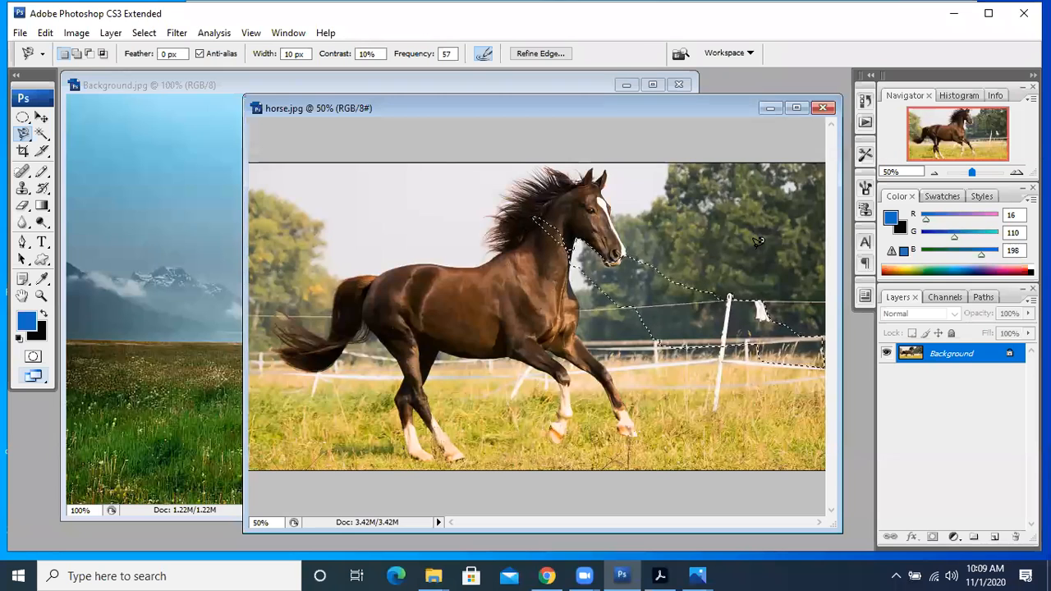
{"action": "key", "text": "ctrl+d"}
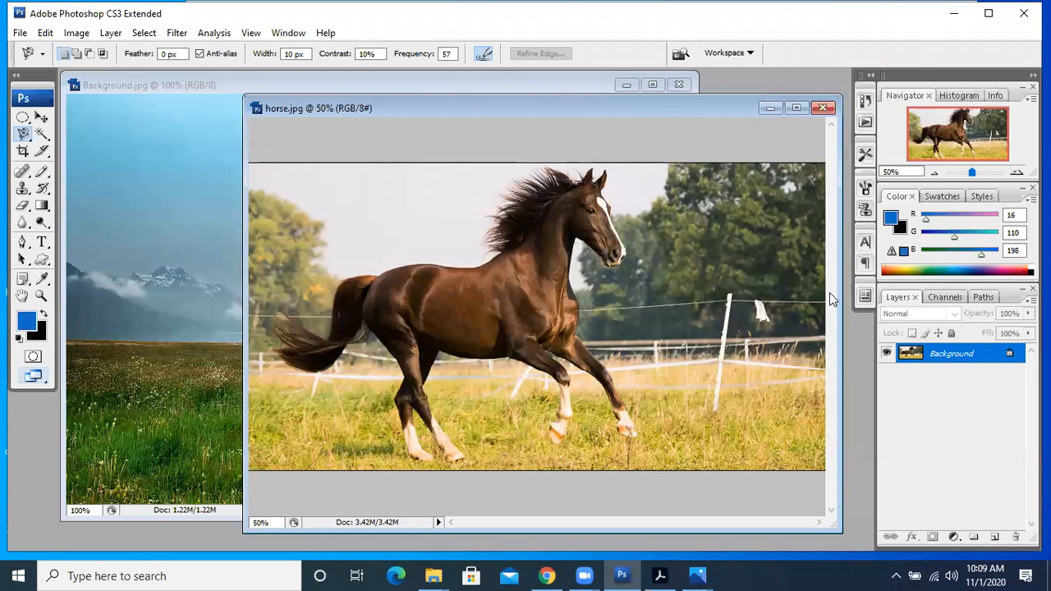
Choose the Magnetic Lasso tool, zoom the horse picture to 66.67% and enlarge its window to fit the whole horse.
{"action": "right_click", "coordinate": [24, 134]}
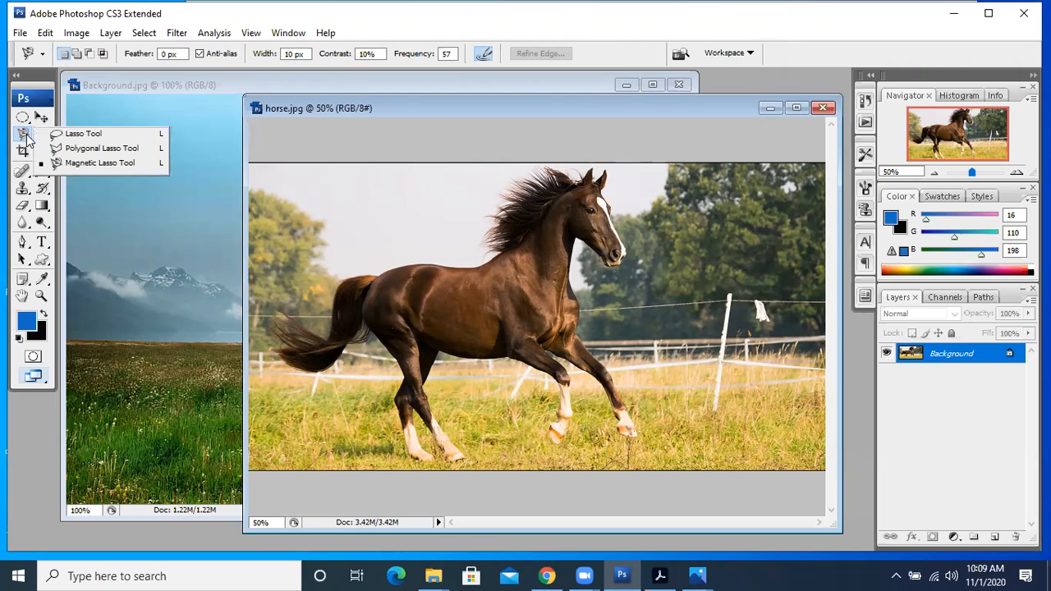
{"action": "left_click", "coordinate": [105, 167]}
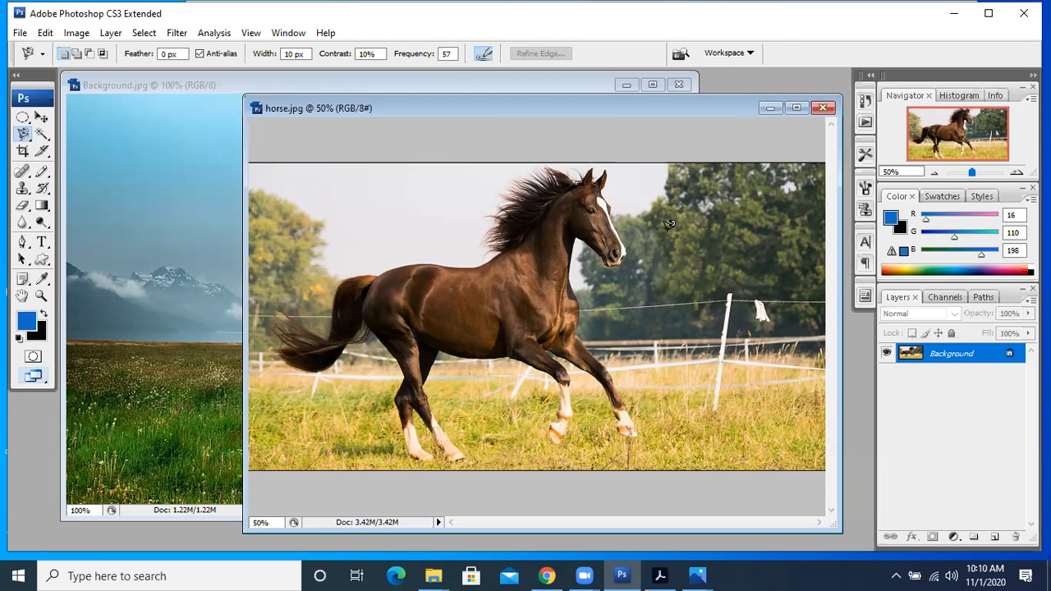
{"action": "key", "text": "ctrl+plus"}
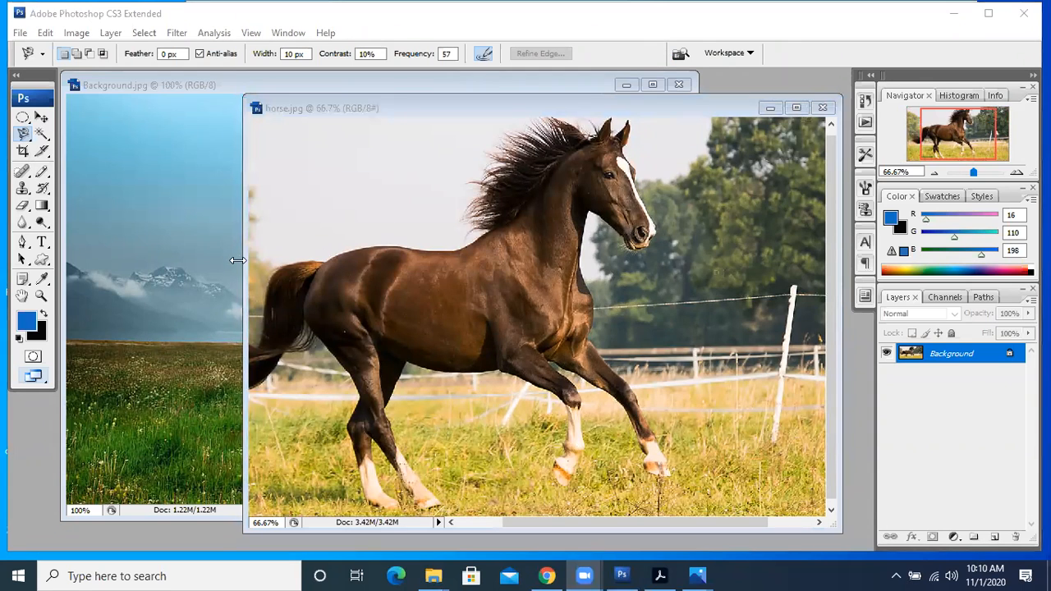
{"action": "left_click", "coordinate": [200, 253]}
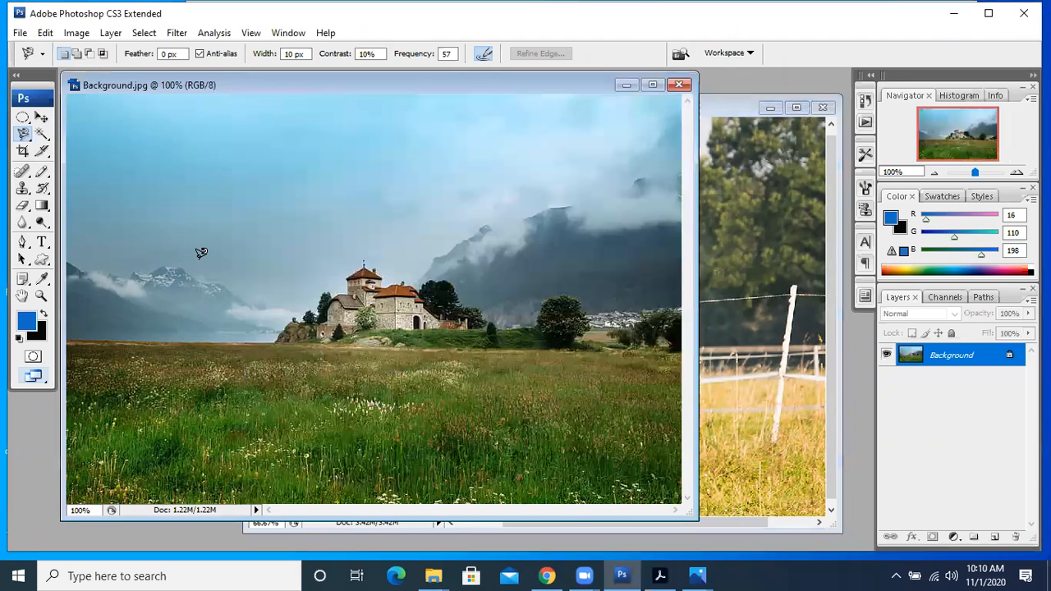
{"action": "left_click", "coordinate": [702, 113]}
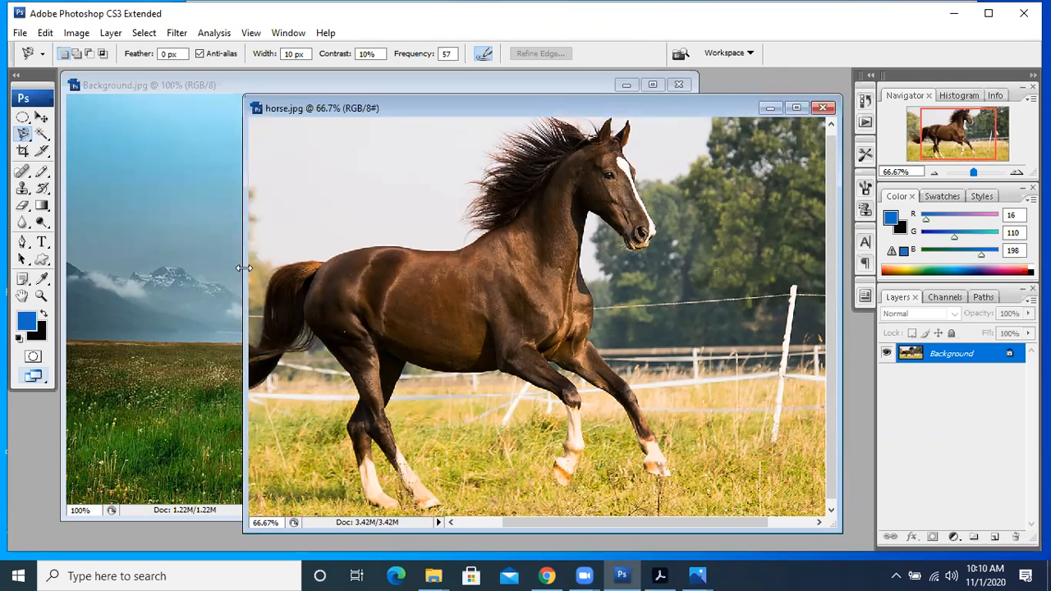
{"action": "left_click_drag", "start_coordinate": [244, 267], "coordinate": [145, 267]}
{"action": "left_click_drag", "start_coordinate": [585, 523], "coordinate": [546, 523]}
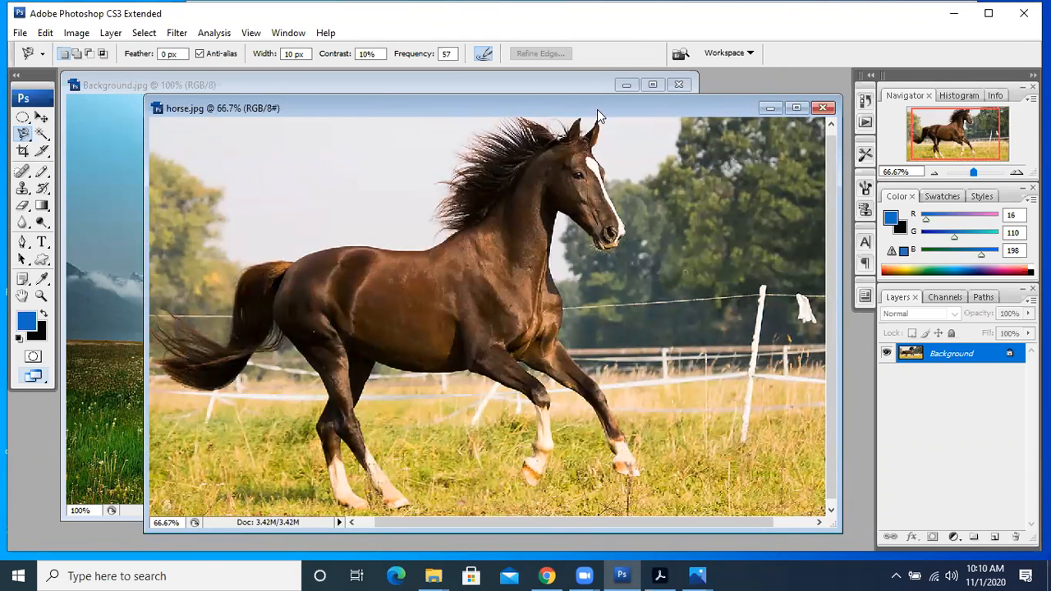
{"action": "left_click_drag", "start_coordinate": [597, 96], "coordinate": [597, 76]}
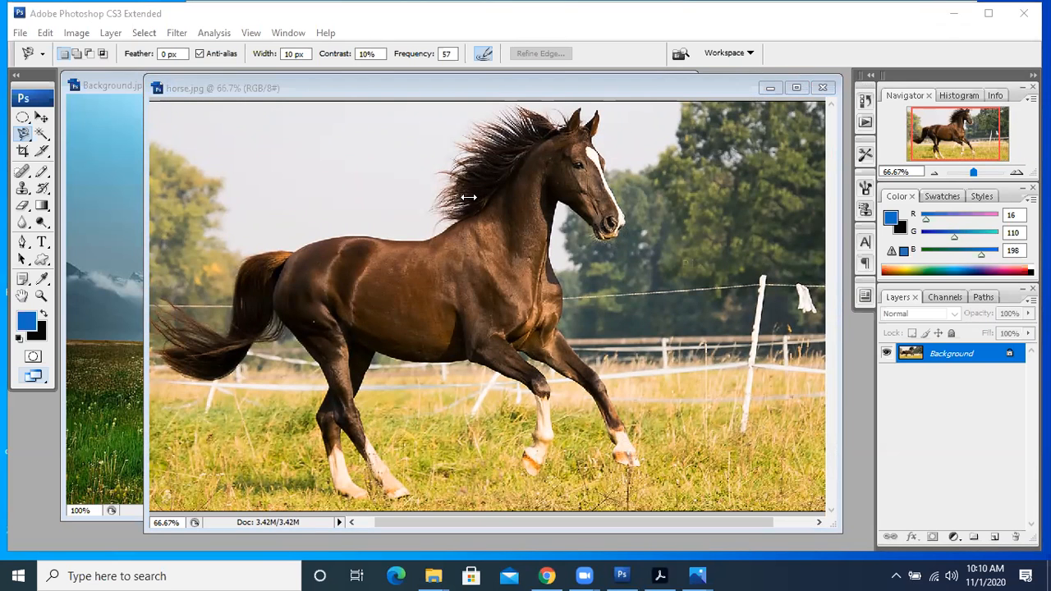
{"action": "left_click", "coordinate": [506, 97]}
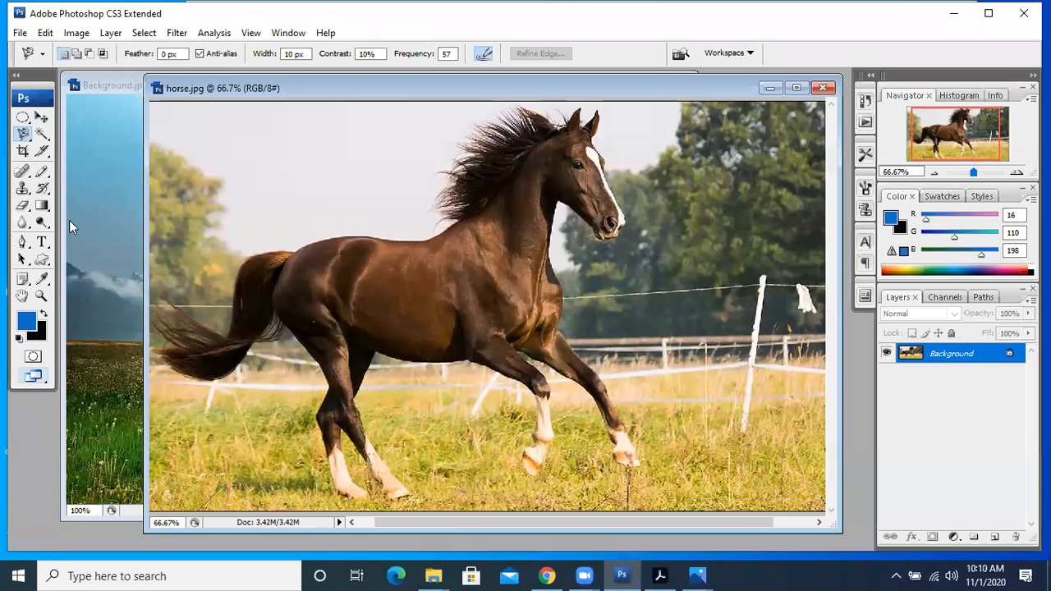
Trace the horse's entire outline with the Magnetic Lasso, starting and closing the selection on its back near the tail.
{"action": "right_click", "coordinate": [21, 135]}
{"action": "left_click", "coordinate": [75, 167]}
{"action": "left_click", "coordinate": [294, 249]}
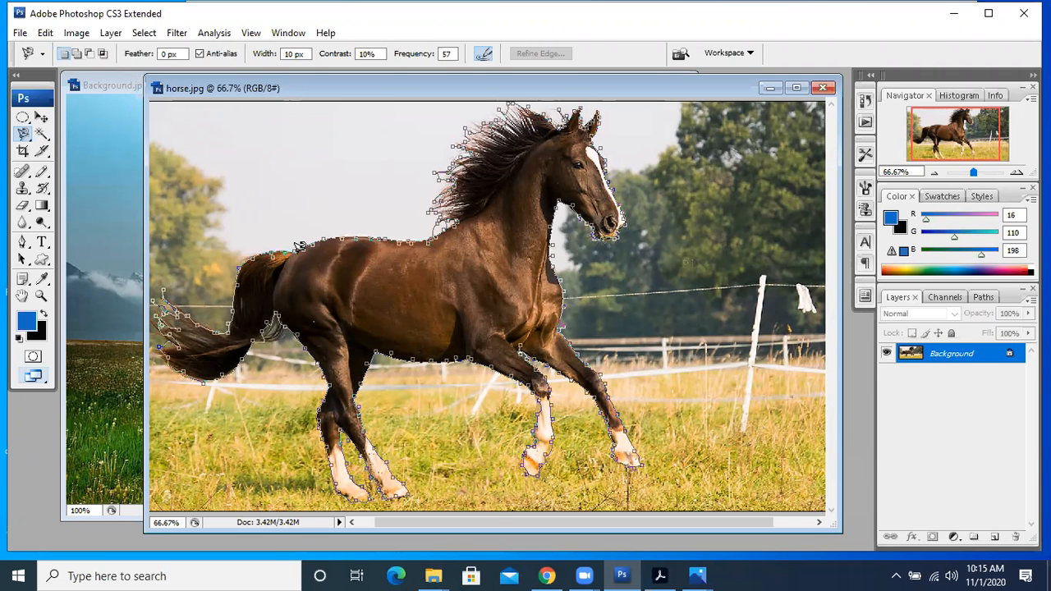
{"action": "double_click", "coordinate": [293, 246]}
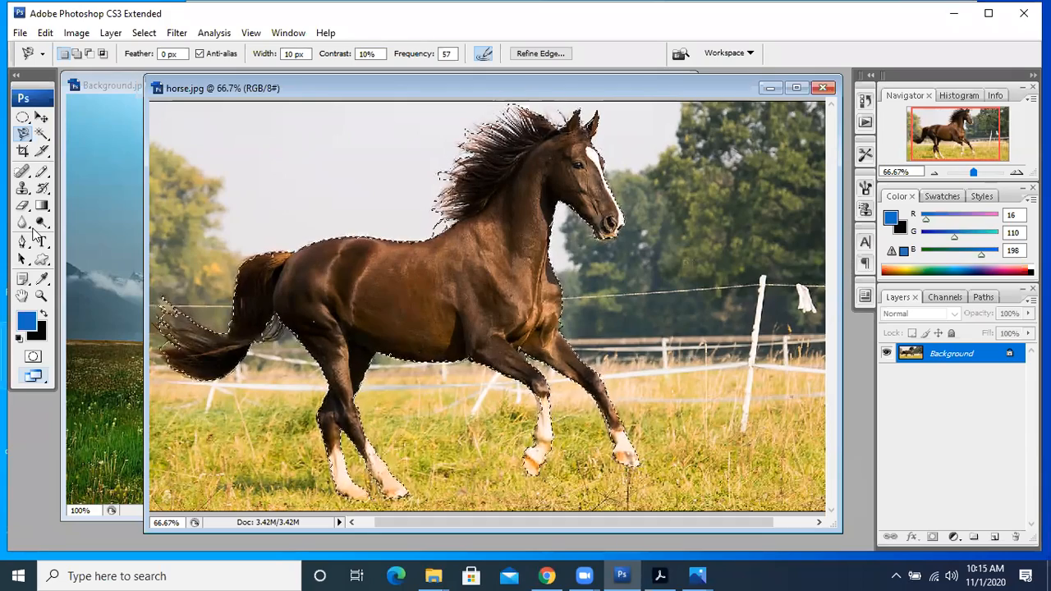
Move the horse picture's window aside, copy the selected horse into the Background picture as a new layer, and shift it slightly down and right.
{"action": "left_click_drag", "start_coordinate": [223, 86], "coordinate": [454, 94]}
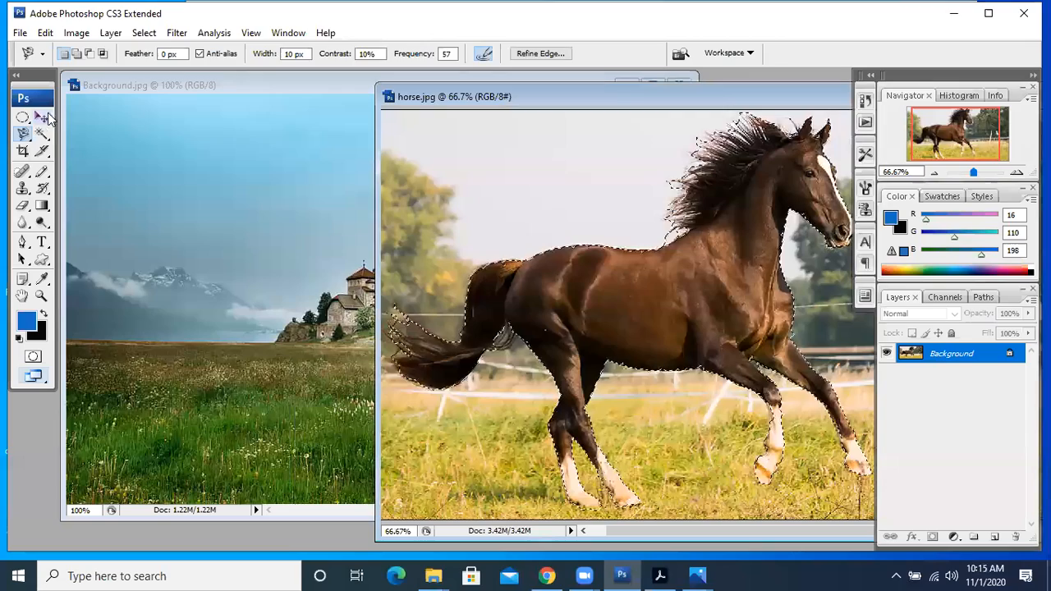
{"action": "key", "text": "v"}
{"action": "left_click_drag", "start_coordinate": [744, 333], "coordinate": [411, 311]}
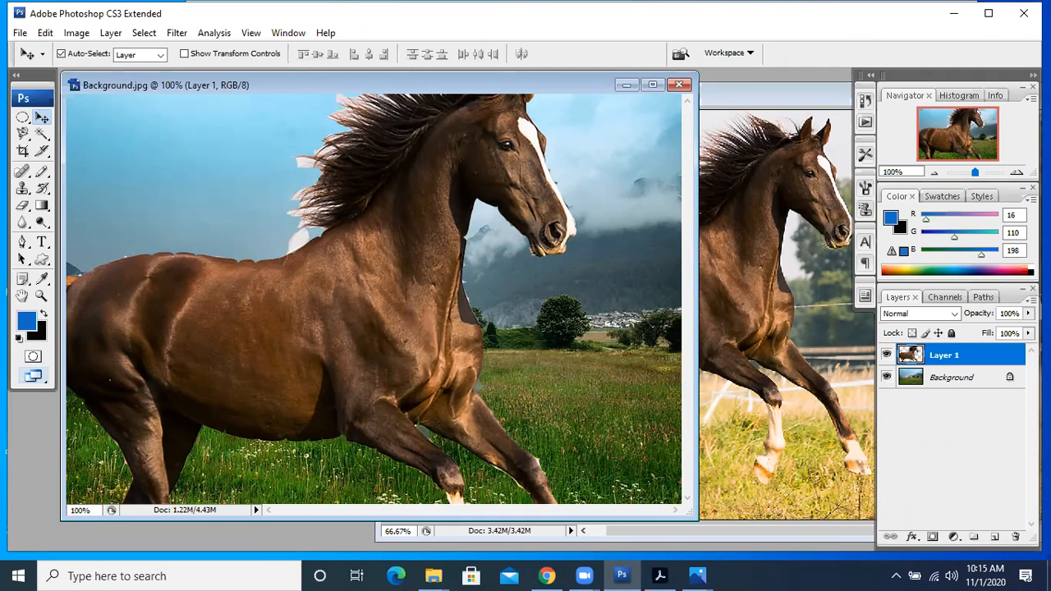
{"action": "left_click", "coordinate": [664, 57]}
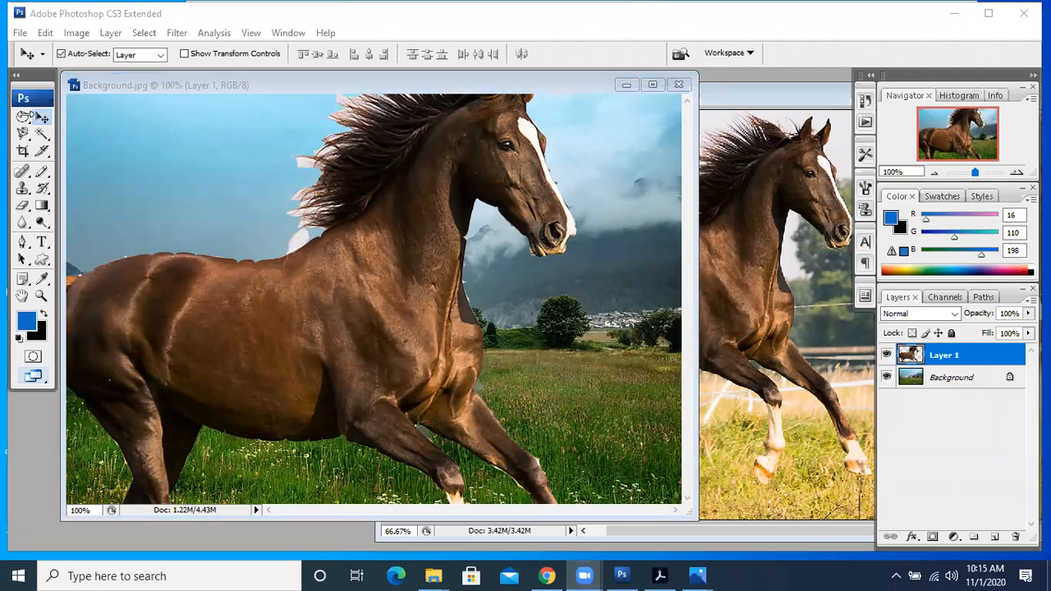
{"action": "left_click", "coordinate": [40, 117]}
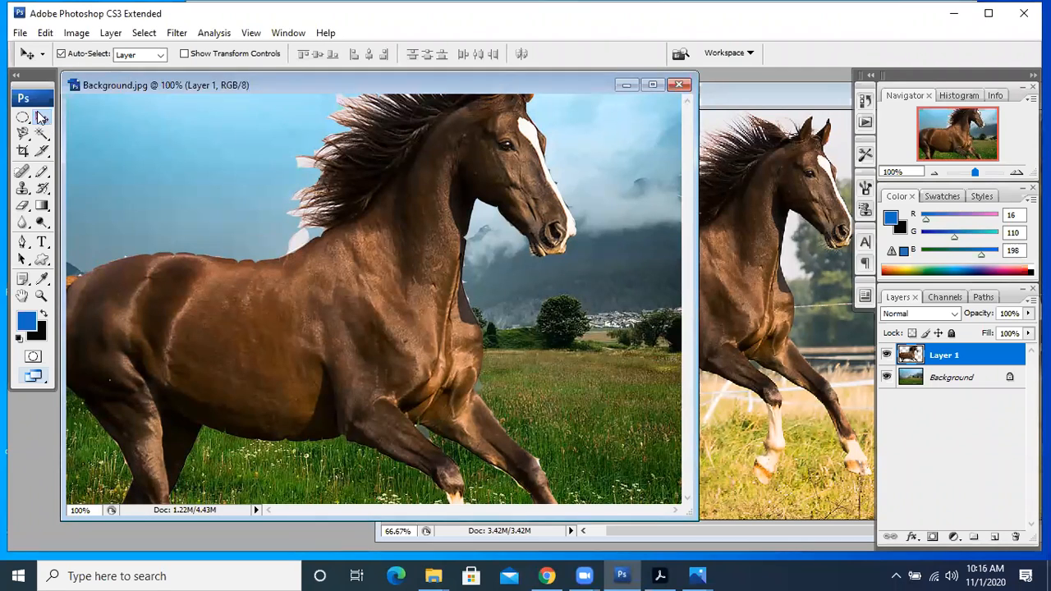
{"action": "left_click_drag", "start_coordinate": [407, 185], "coordinate": [450, 209]}
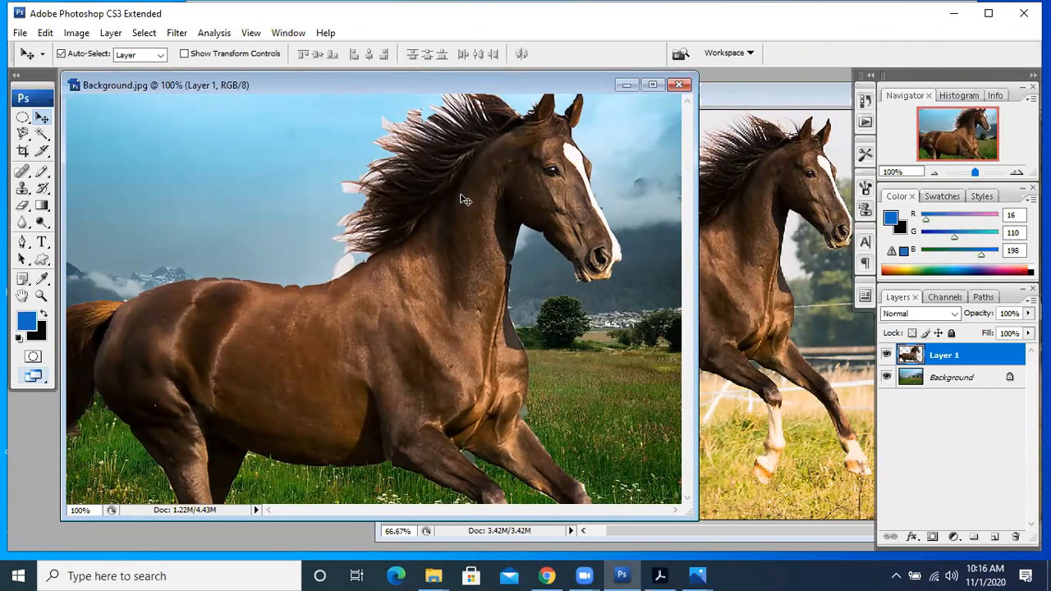
Scale the horse layer proportionally to 57.0%, centre it at about X 505.5 px, Y 311.3 px in the landscape, and apply the transformation.
{"action": "key", "text": "ctrl+t"}
{"action": "left_click_drag", "start_coordinate": [497, 147], "coordinate": [502, 207]}
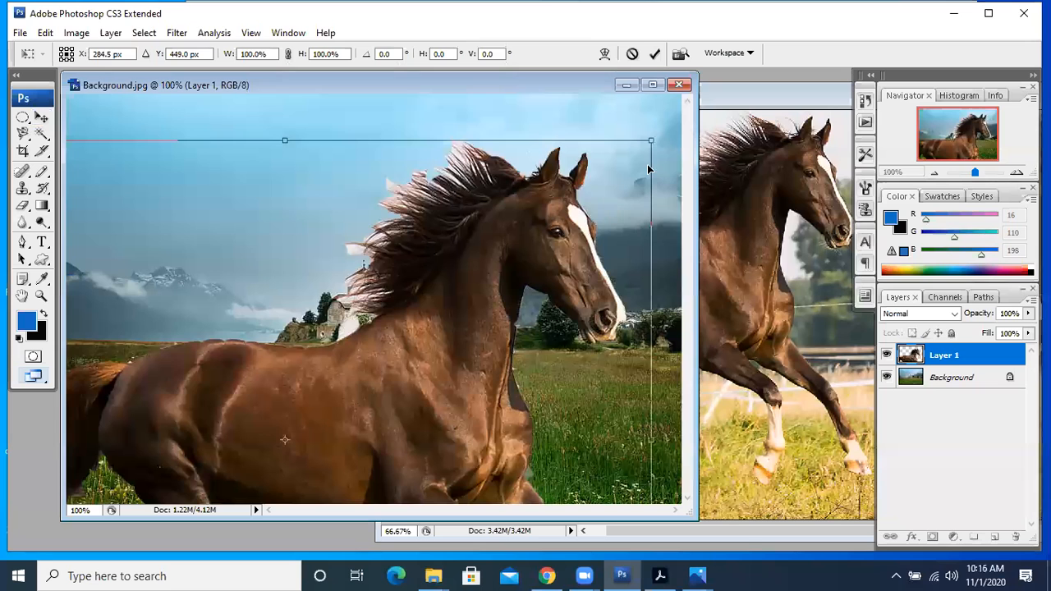
{"action": "left_click_drag", "start_coordinate": [652, 141], "coordinate": [443, 310]}
{"action": "left_click_drag", "start_coordinate": [317, 402], "coordinate": [440, 238]}
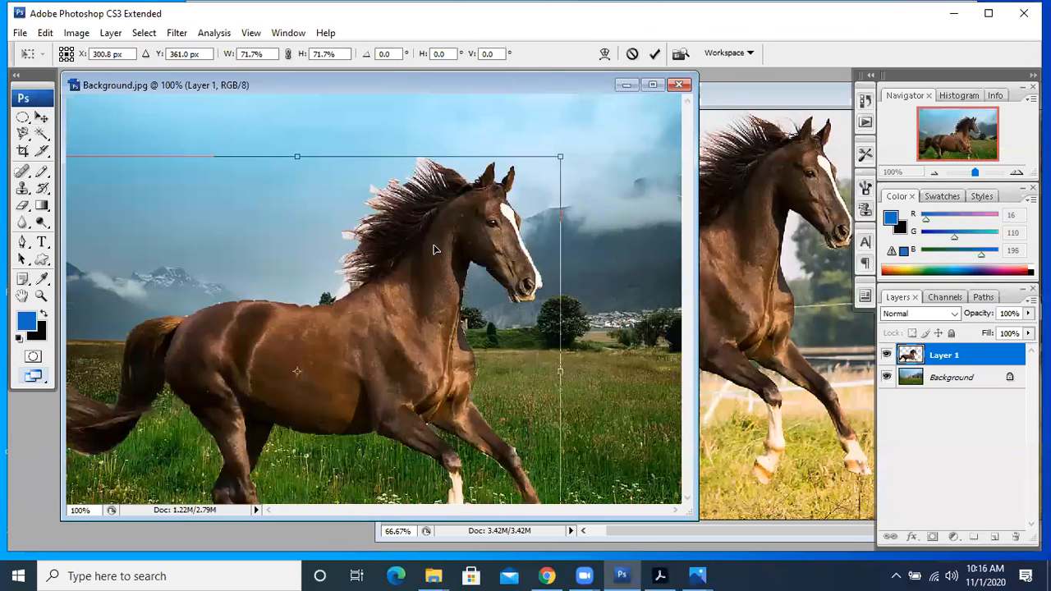
{"action": "left_click_drag", "start_coordinate": [556, 157], "coordinate": [391, 300]}
{"action": "left_click_drag", "start_coordinate": [317, 360], "coordinate": [426, 297]}
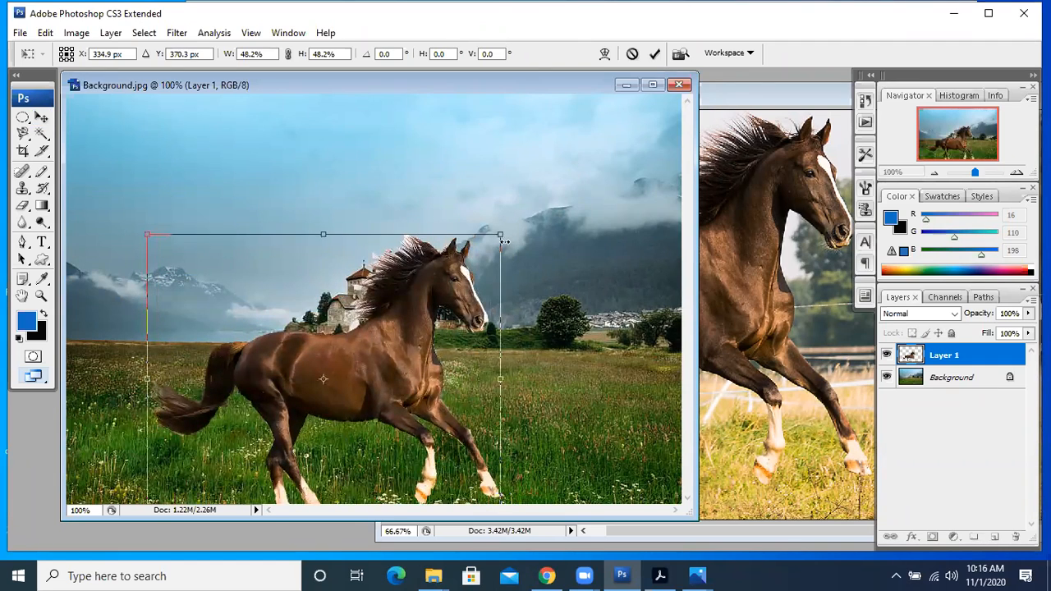
{"action": "left_click_drag", "start_coordinate": [507, 230], "coordinate": [587, 201]}
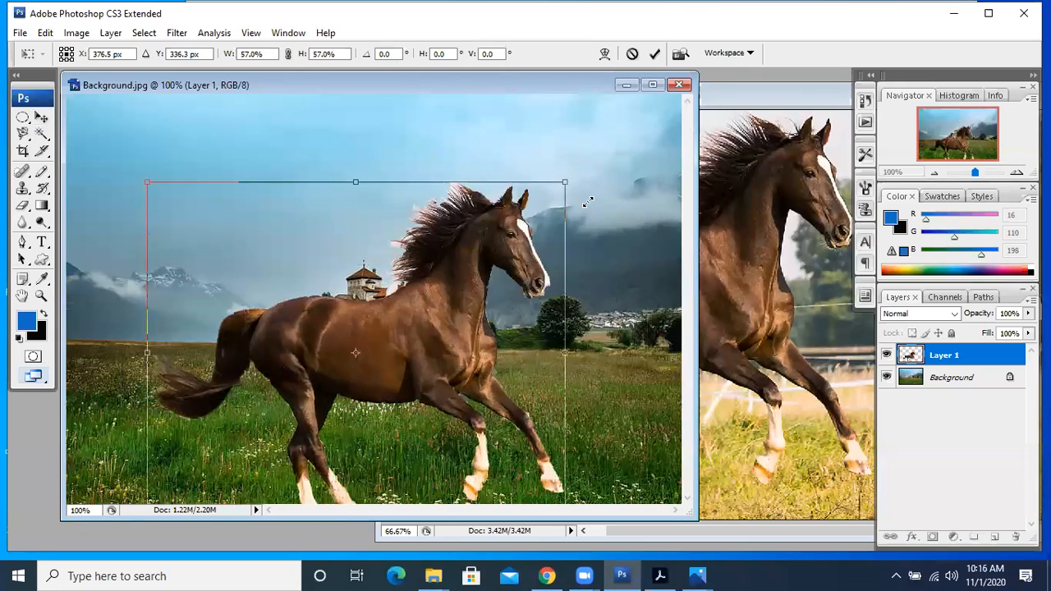
{"action": "left_click_drag", "start_coordinate": [455, 332], "coordinate": [549, 312]}
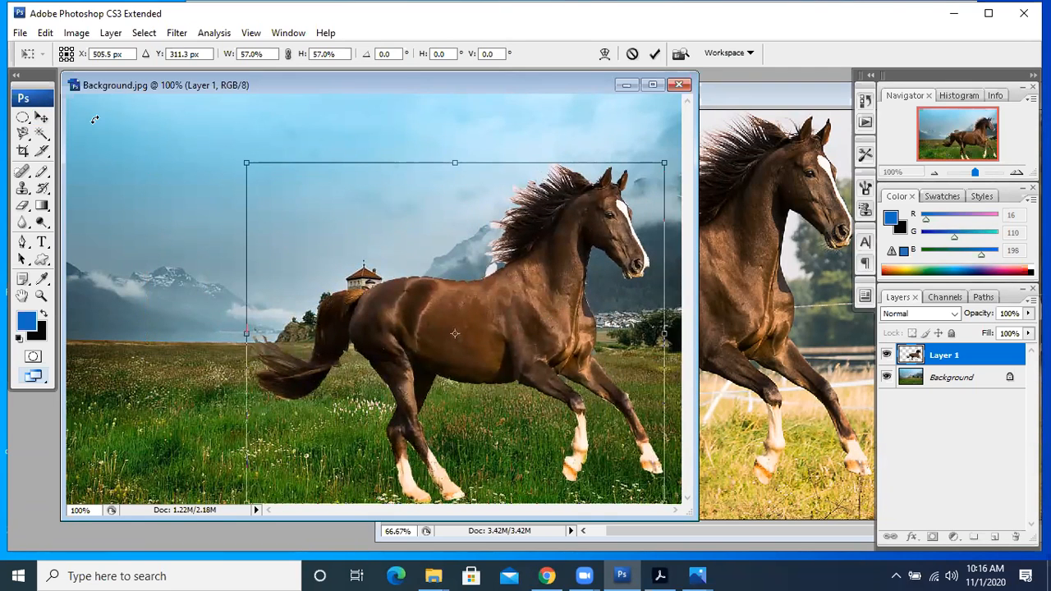
{"action": "left_click", "coordinate": [43, 120]}
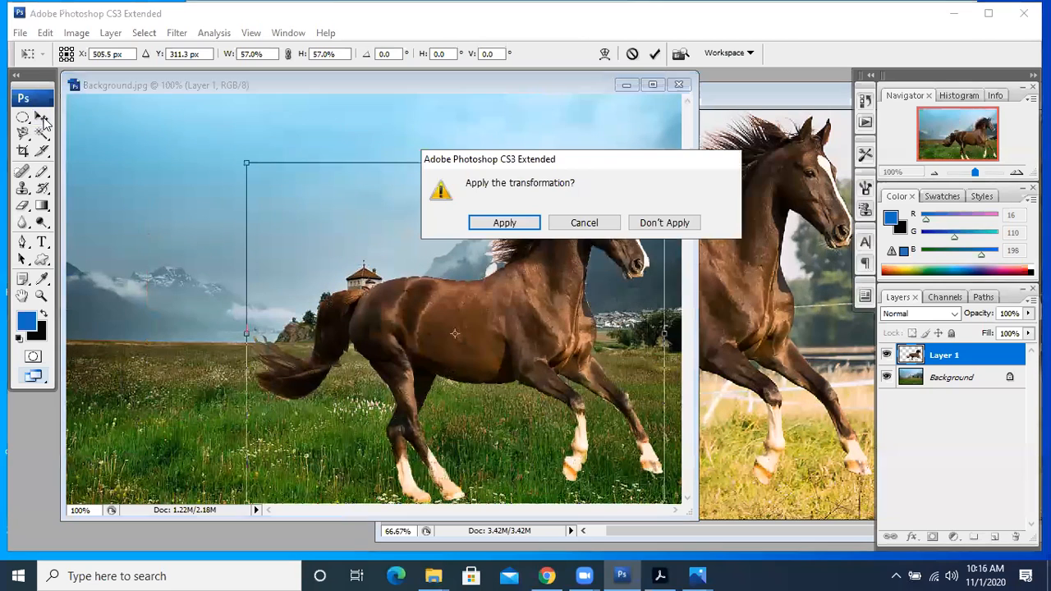
{"action": "left_click", "coordinate": [518, 229]}
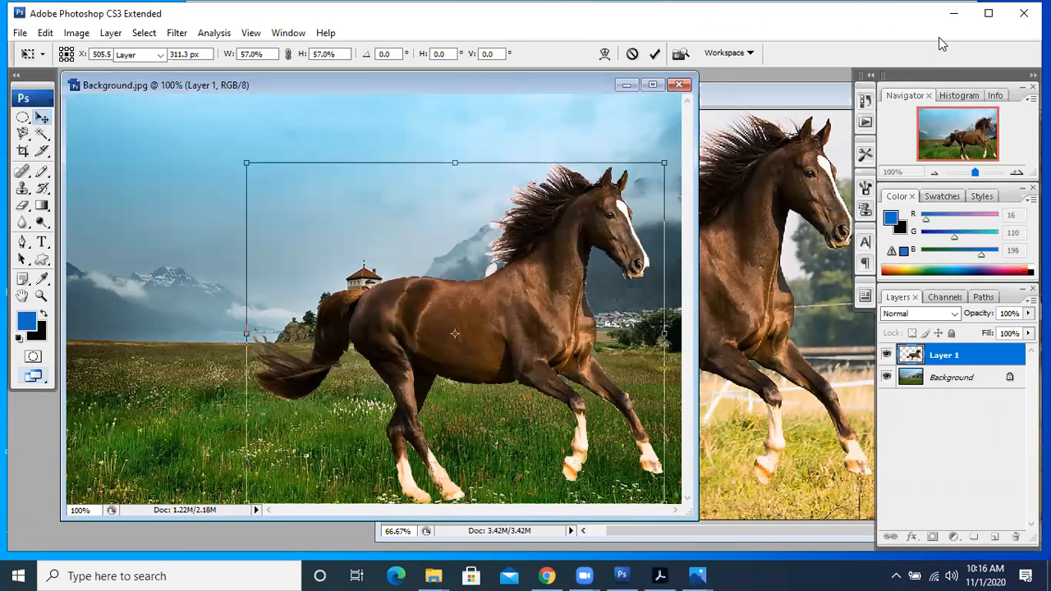
Minimize the horse picture's window and select the Background layer in the landscape picture.
{"action": "left_click_drag", "start_coordinate": [818, 105], "coordinate": [235, 154]}
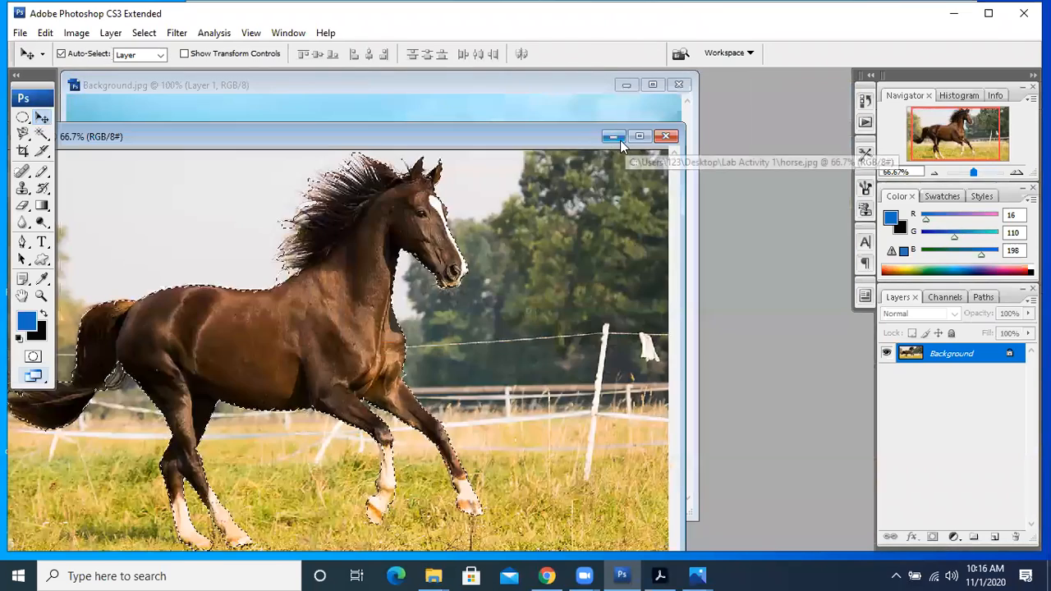
{"action": "left_click", "coordinate": [609, 136]}
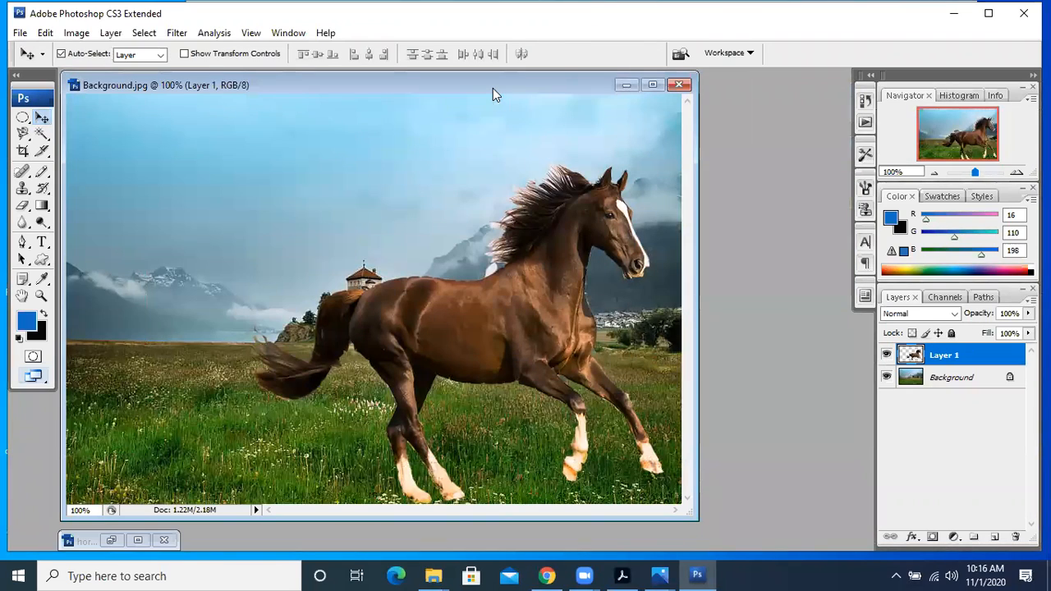
{"action": "left_click", "coordinate": [952, 379]}
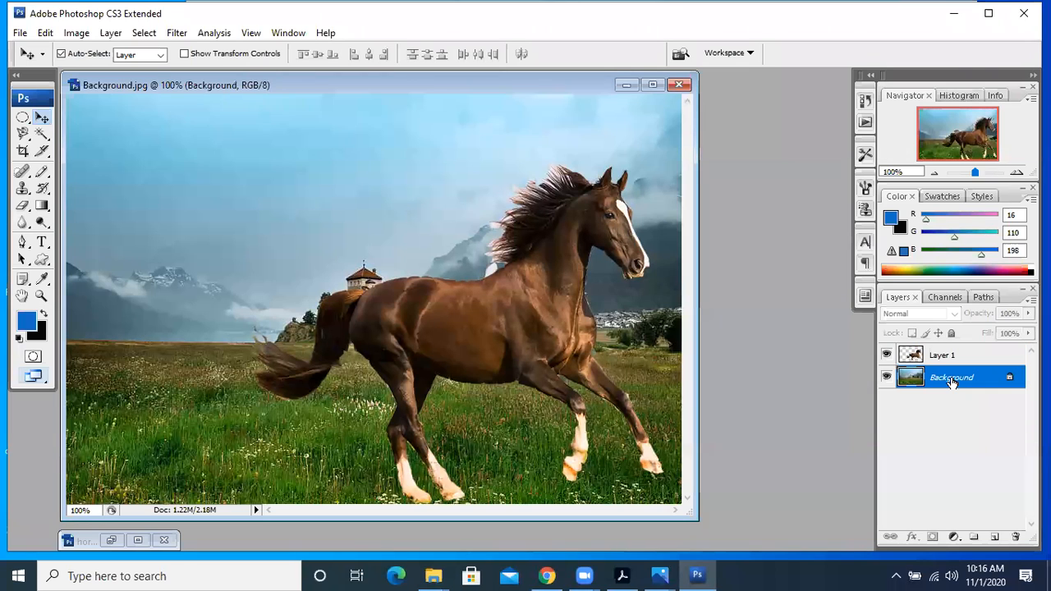
Move the horse left and down until it overlaps the castle and its hind hooves meet the lower image edge, keeping Layer 1 selected.
{"action": "left_click", "coordinate": [24, 120]}
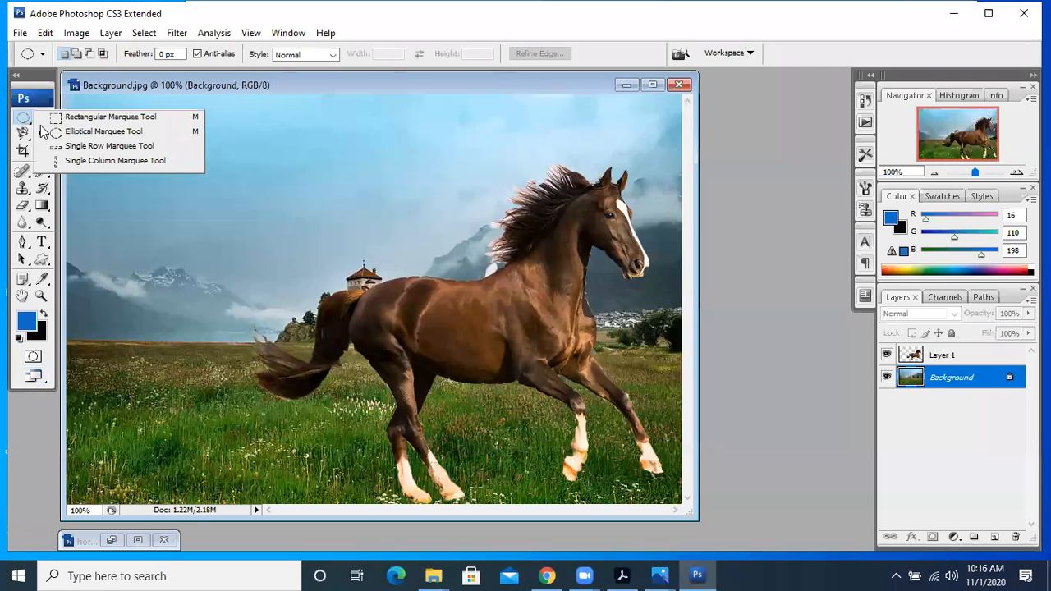
{"action": "left_click", "coordinate": [42, 118]}
{"action": "left_click_drag", "start_coordinate": [522, 293], "coordinate": [362, 281]}
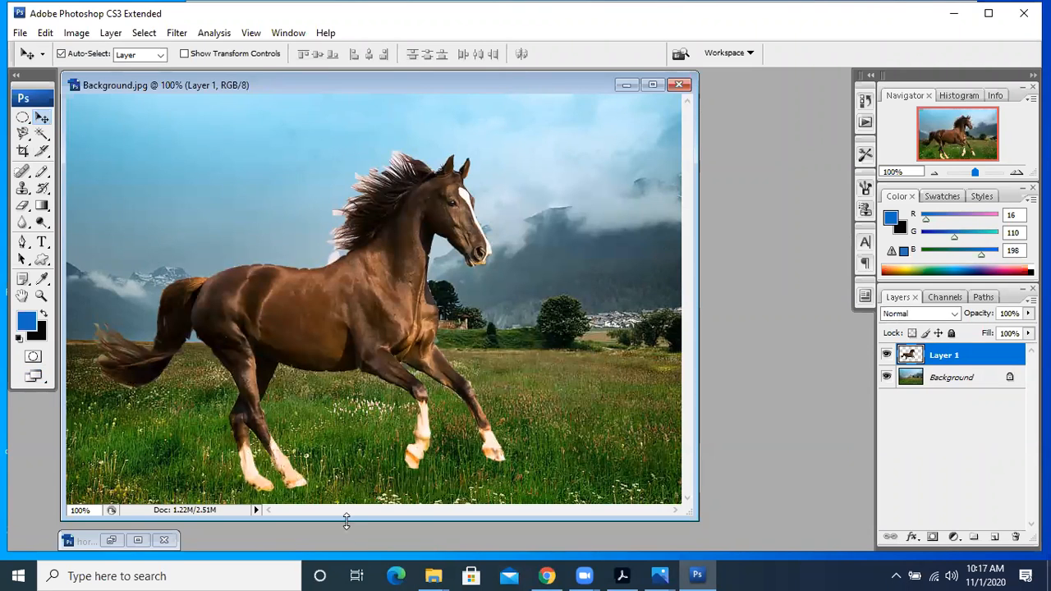
{"action": "left_click_drag", "start_coordinate": [359, 312], "coordinate": [419, 347]}
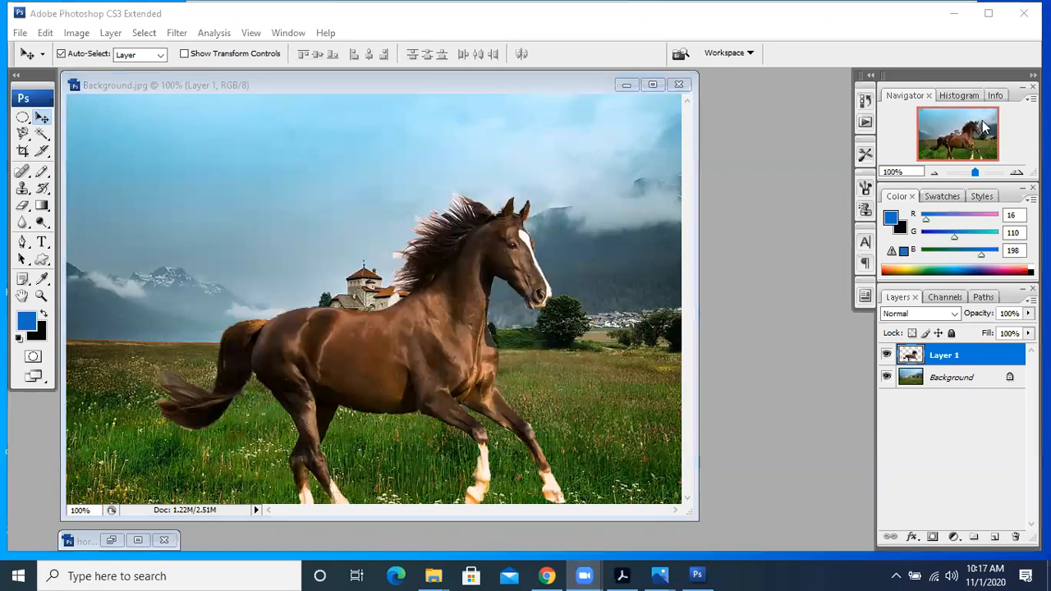
{"action": "left_click", "coordinate": [382, 354]}
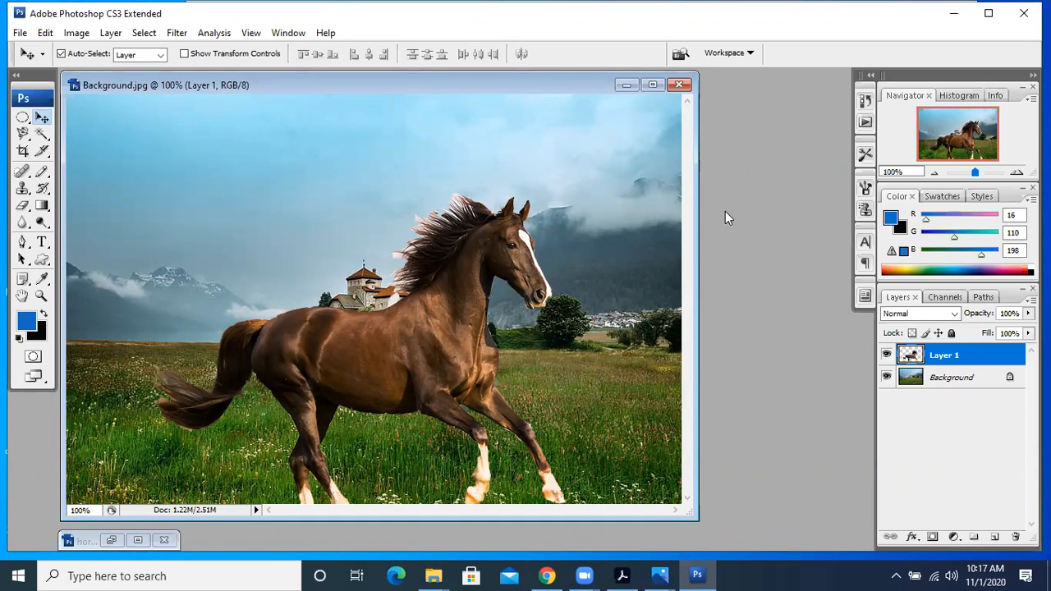
{"action": "left_click", "coordinate": [948, 361]}
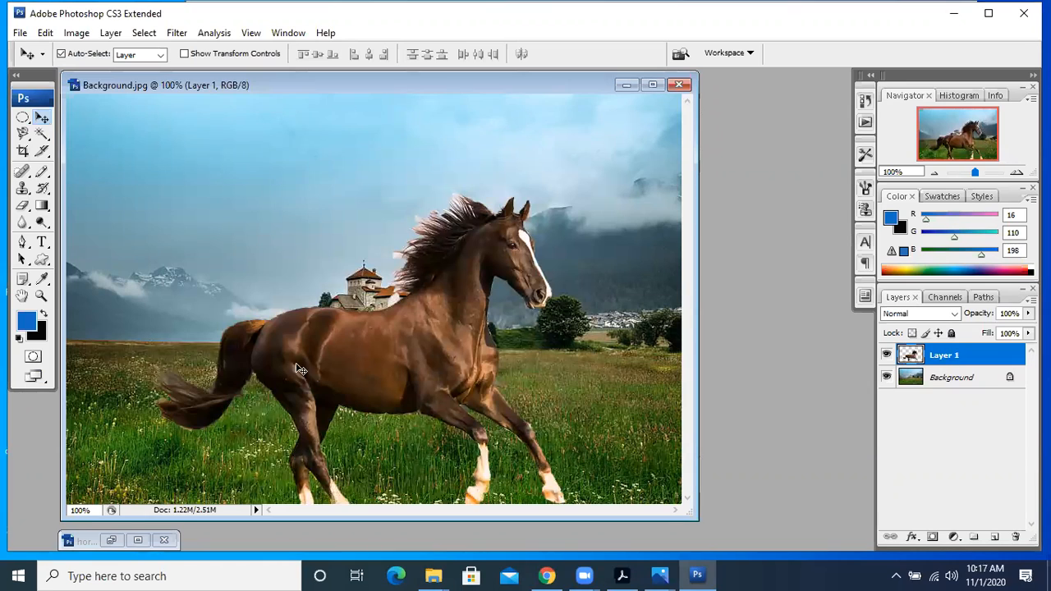
Choose the Eraser tool with a hard 9 px brush and erase the white remnant beside the horse's mane near the castle.
{"action": "left_click", "coordinate": [26, 190]}
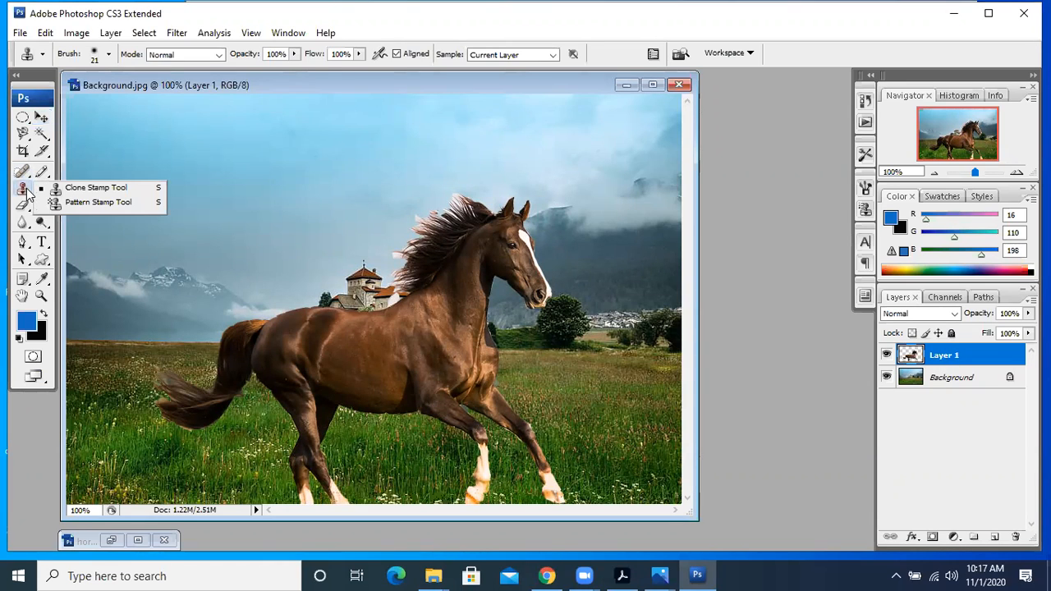
{"action": "left_click", "coordinate": [23, 205]}
{"action": "left_click", "coordinate": [82, 205]}
{"action": "left_click", "coordinate": [44, 54]}
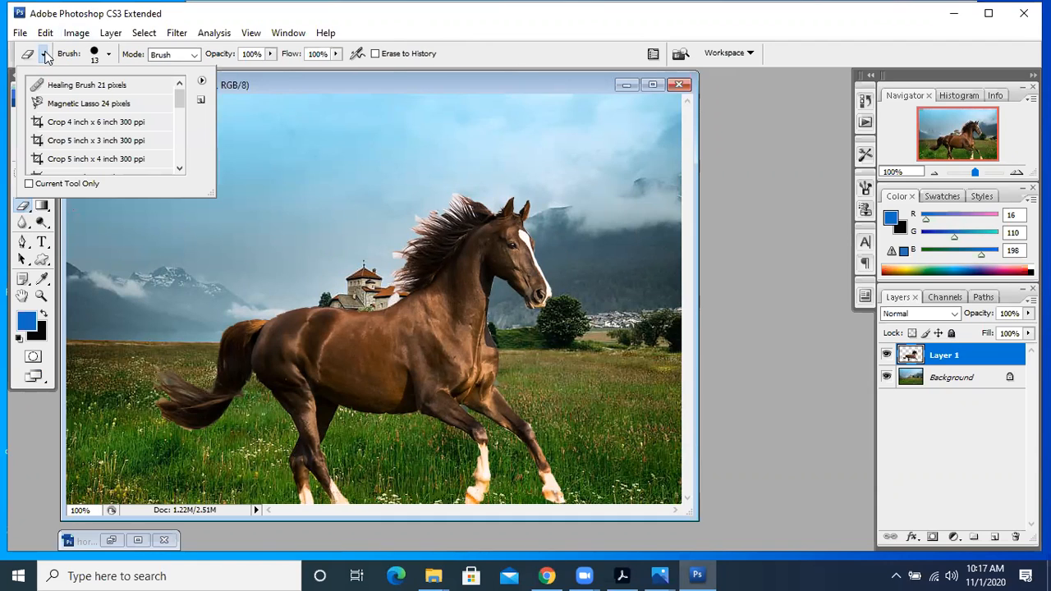
{"action": "left_click", "coordinate": [111, 58]}
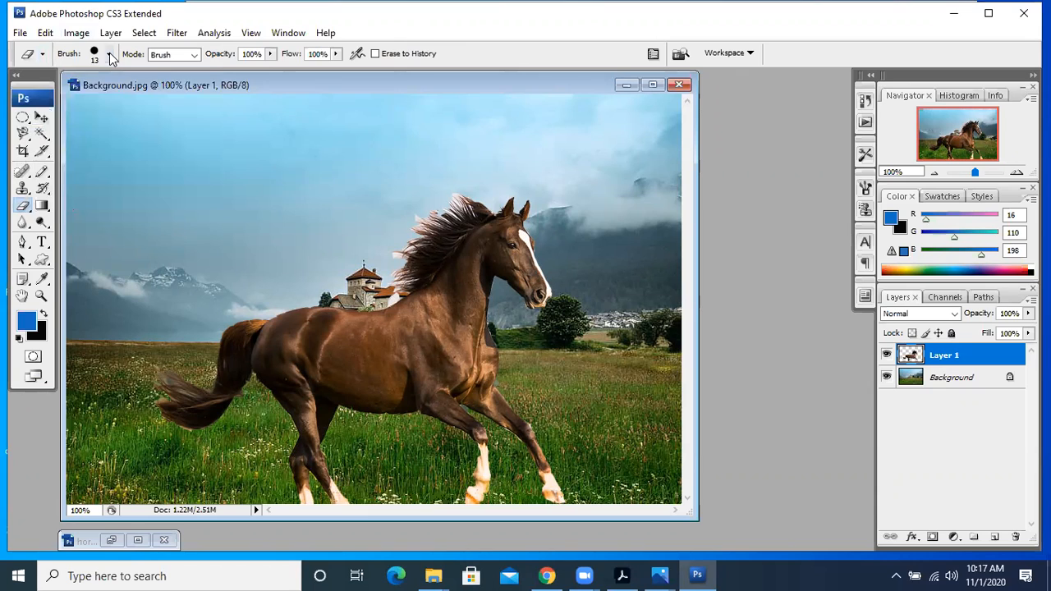
{"action": "left_click", "coordinate": [109, 55]}
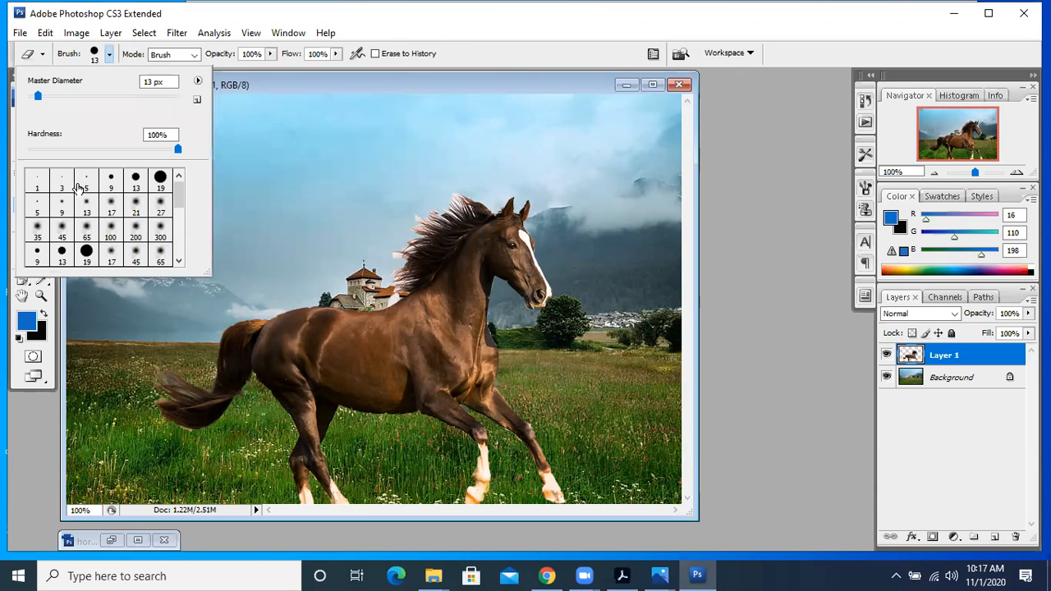
{"action": "left_click", "coordinate": [114, 184]}
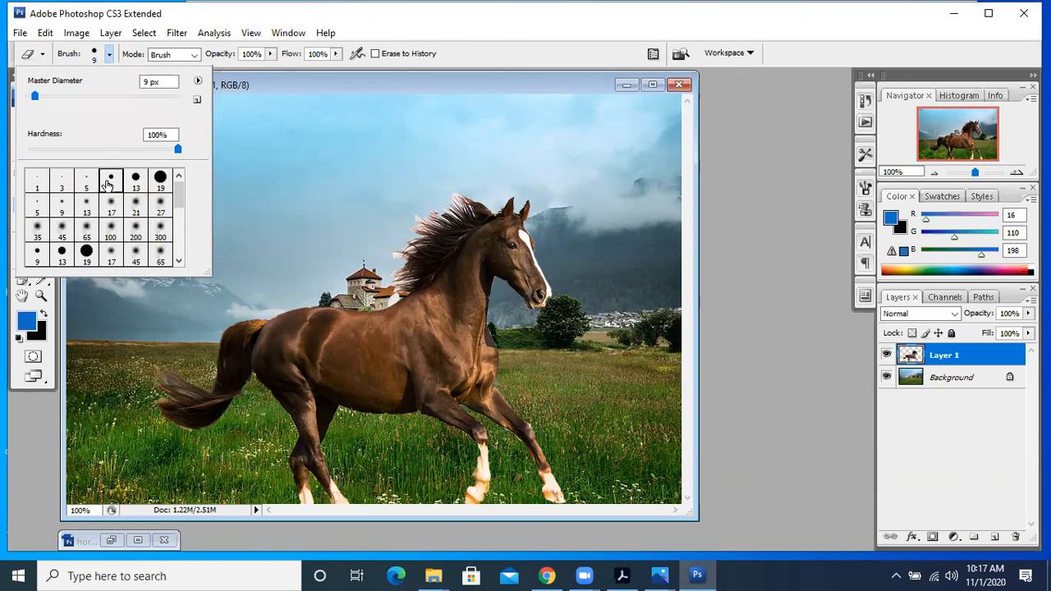
{"action": "left_click", "coordinate": [394, 253]}
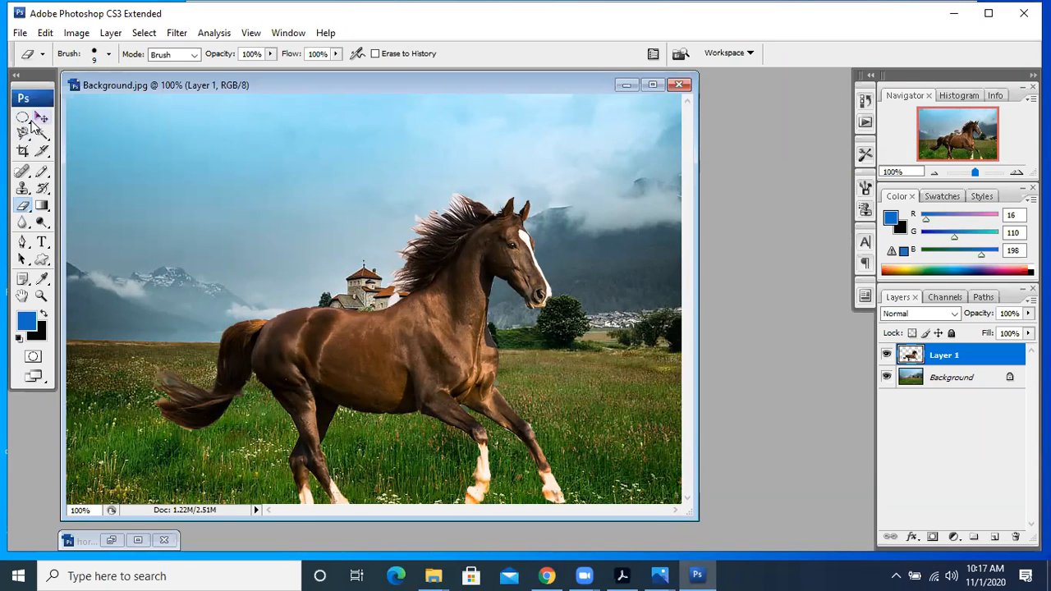
Reduce the Eraser's brush to the hard 5 px preset.
{"action": "left_click", "coordinate": [23, 188]}
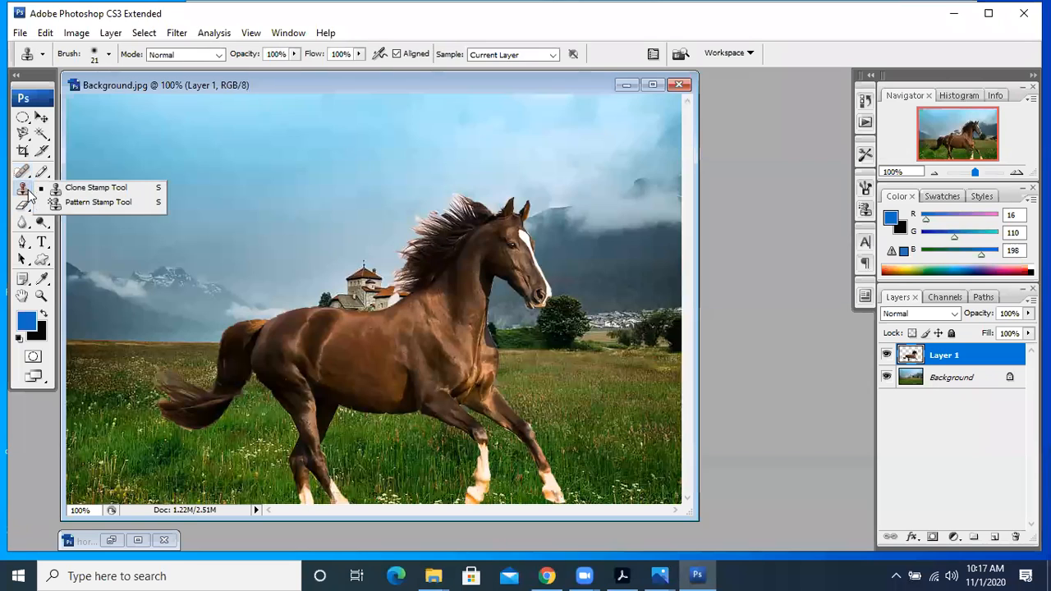
{"action": "left_click", "coordinate": [23, 205]}
{"action": "left_click", "coordinate": [108, 53]}
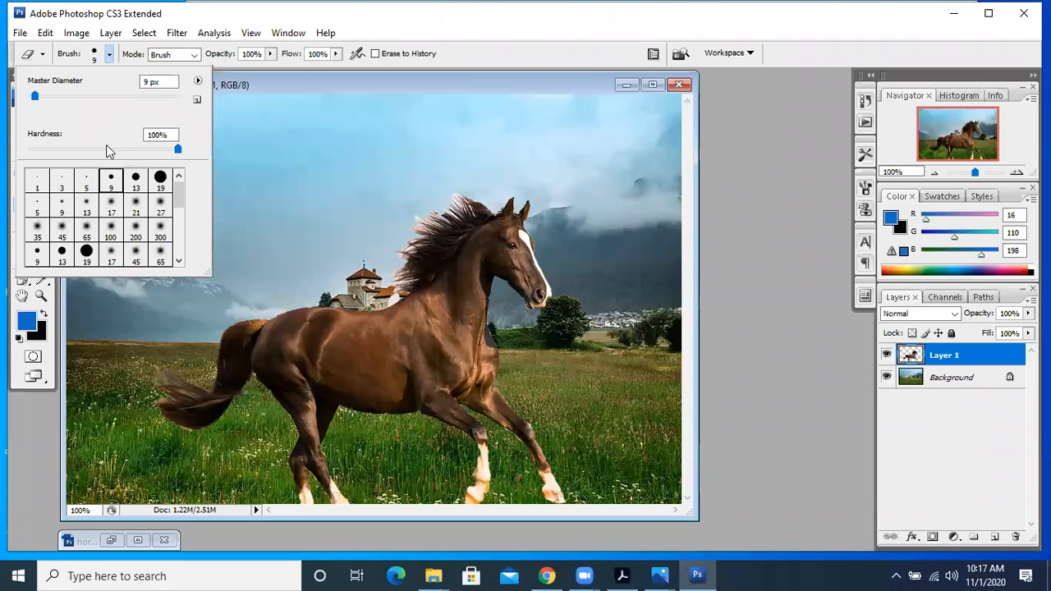
{"action": "left_click", "coordinate": [85, 180]}
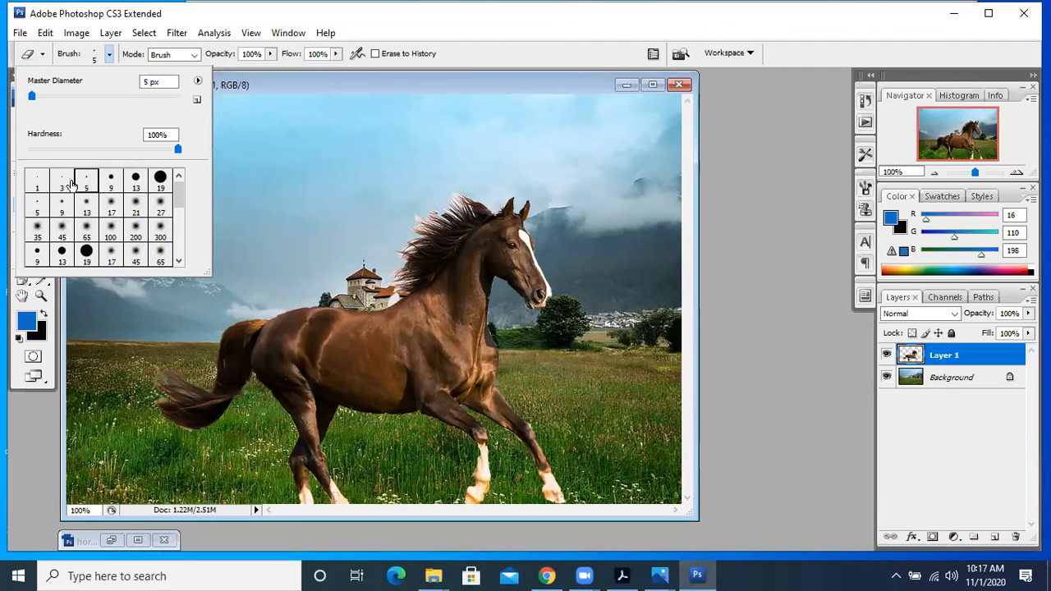
{"action": "left_click", "coordinate": [559, 56]}
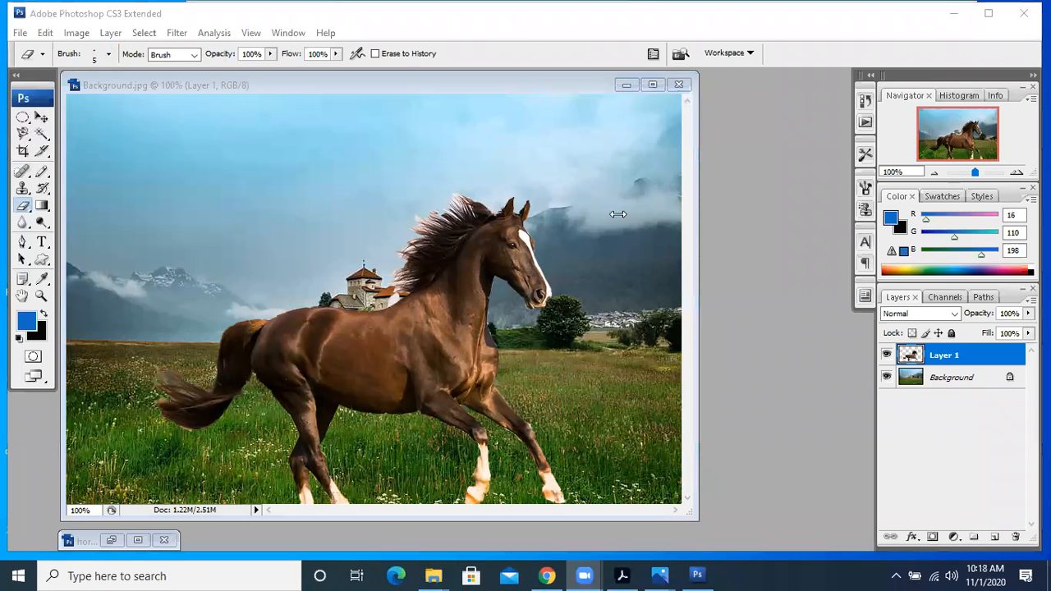
{"action": "left_click", "coordinate": [596, 82]}
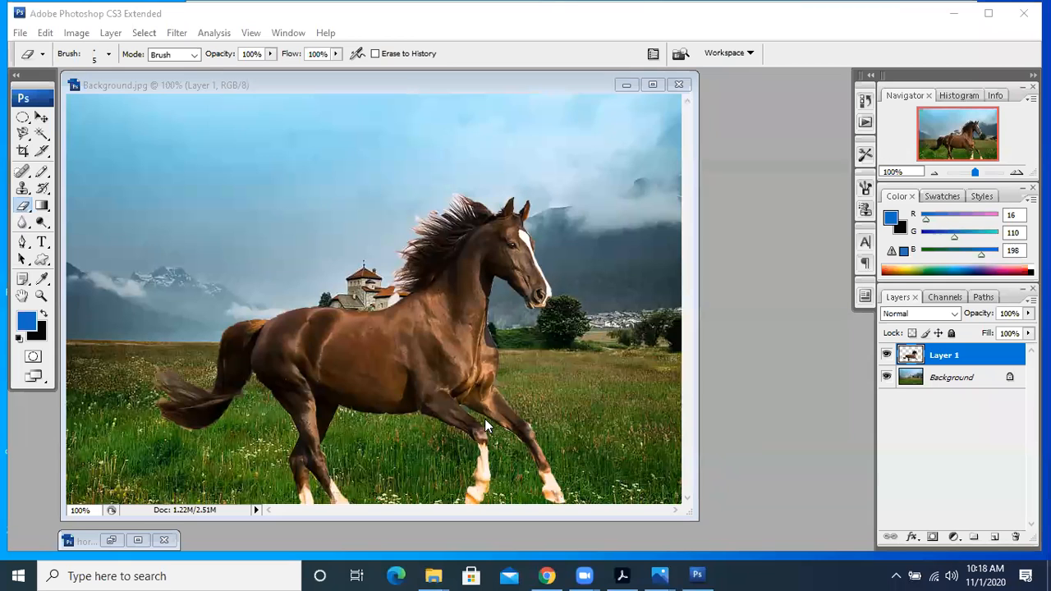
{"action": "left_click", "coordinate": [778, 190]}
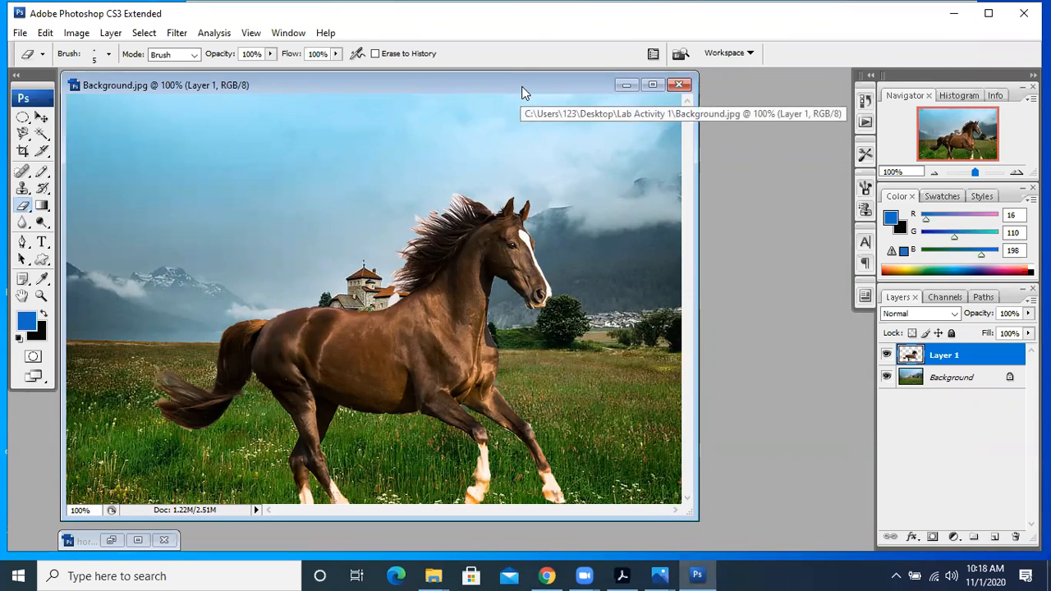
Magnify the Background picture to 300% and use the Move tool to shift the horse left and down, bringing its head and mane into view.
{"action": "left_click", "coordinate": [43, 118]}
{"action": "left_click", "coordinate": [605, 206]}
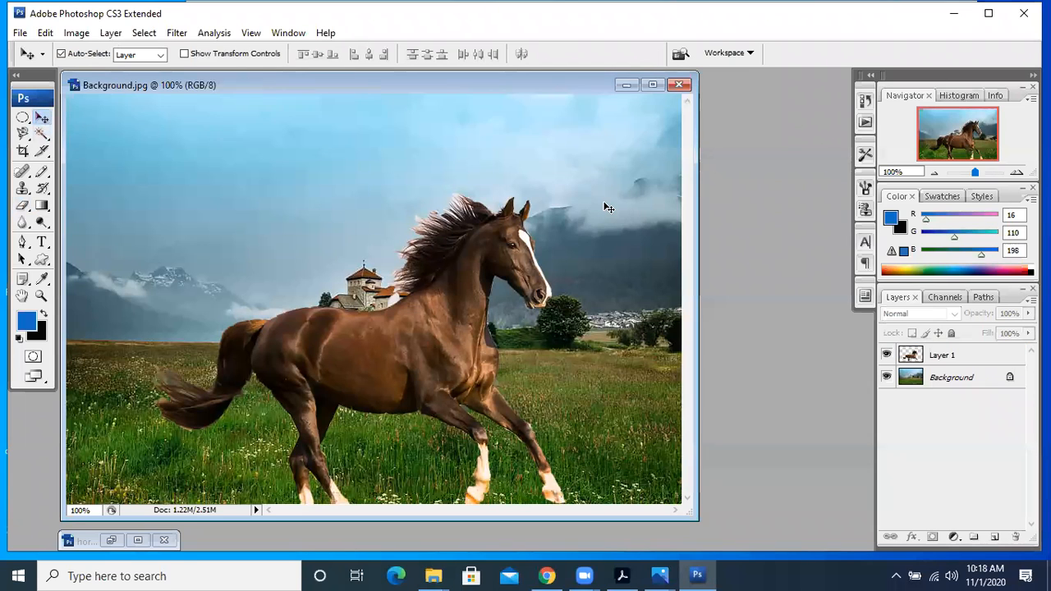
{"action": "key", "text": "ctrl+plus"}
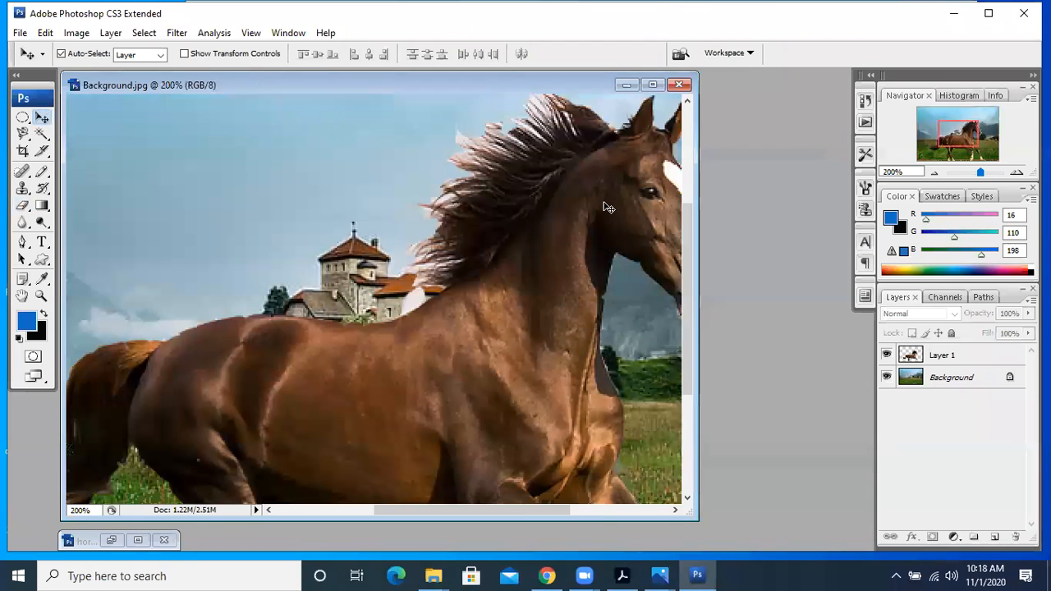
{"action": "key", "text": "ctrl+plus"}
{"action": "left_click_drag", "start_coordinate": [611, 216], "coordinate": [413, 351]}
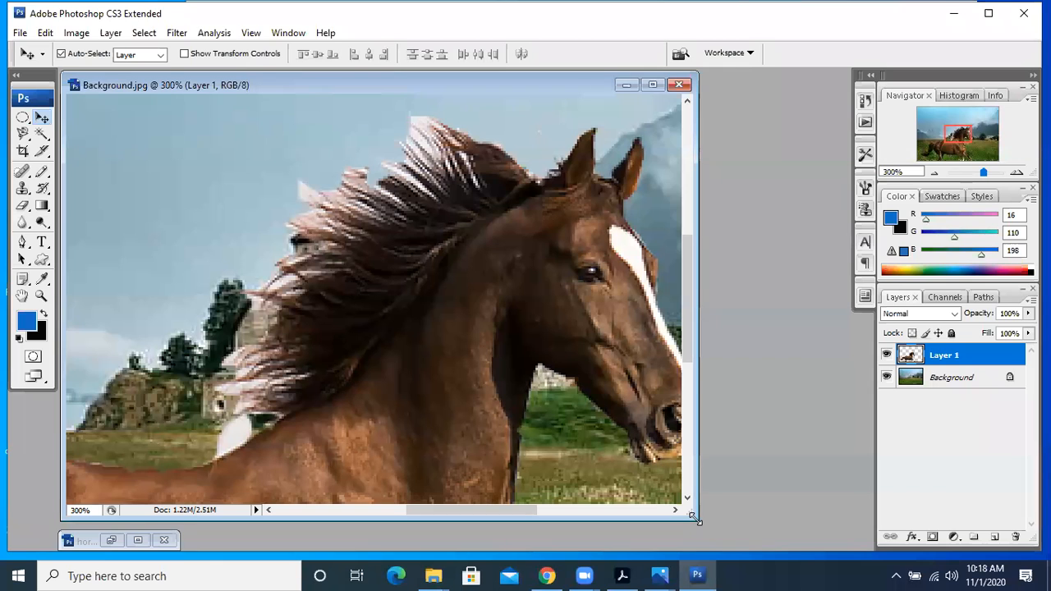
Enlarge the picture window until the horse's whole muzzle fits, and choose the Eraser tool with Layer 1 active.
{"action": "left_click_drag", "start_coordinate": [693, 518], "coordinate": [743, 544]}
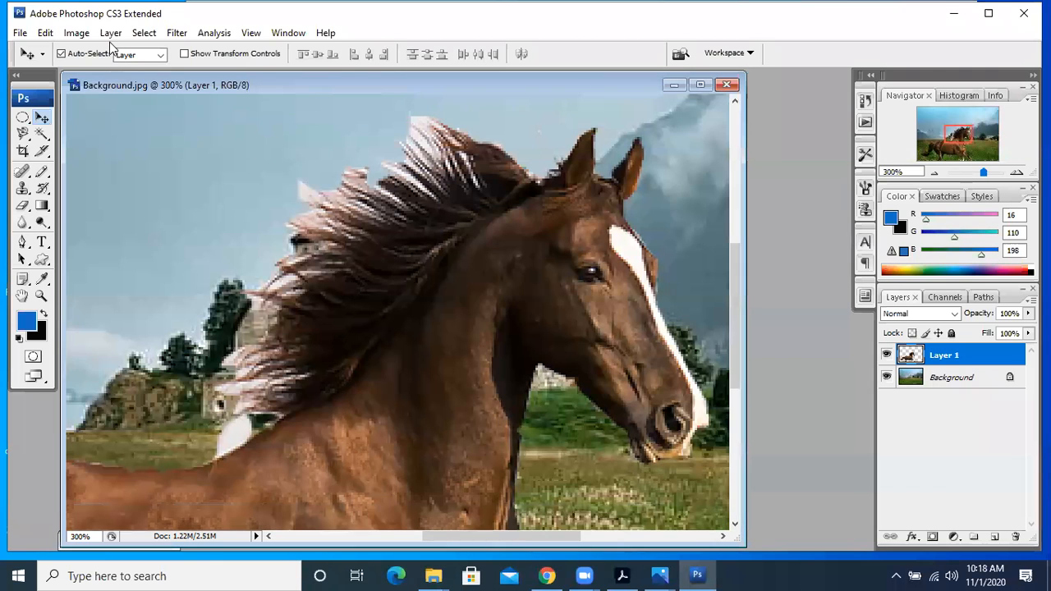
{"action": "left_click", "coordinate": [24, 206]}
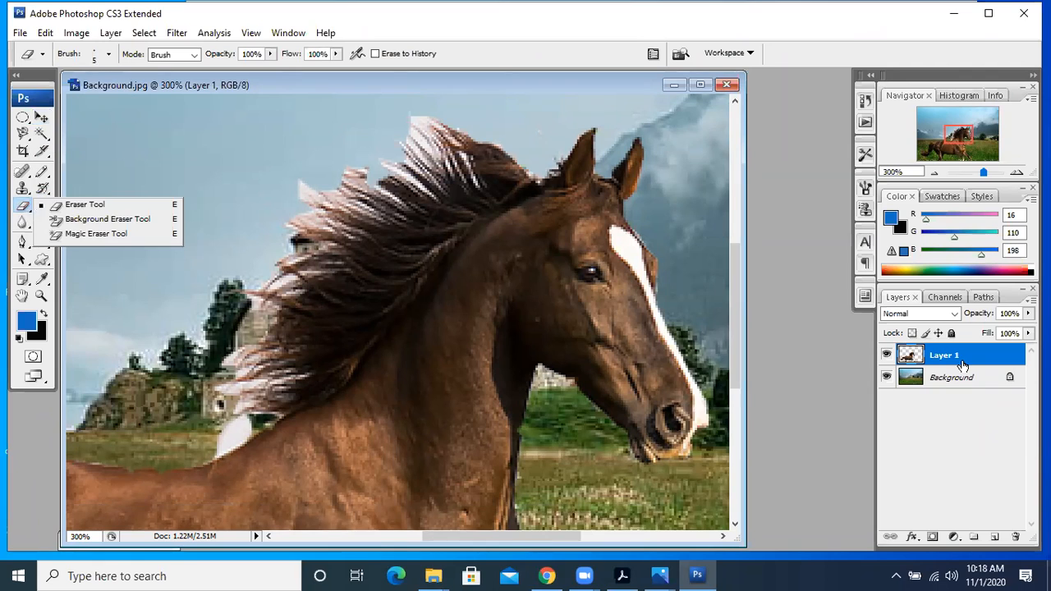
{"action": "left_click", "coordinate": [963, 364]}
{"action": "right_click", "coordinate": [24, 206]}
{"action": "left_click", "coordinate": [87, 205]}
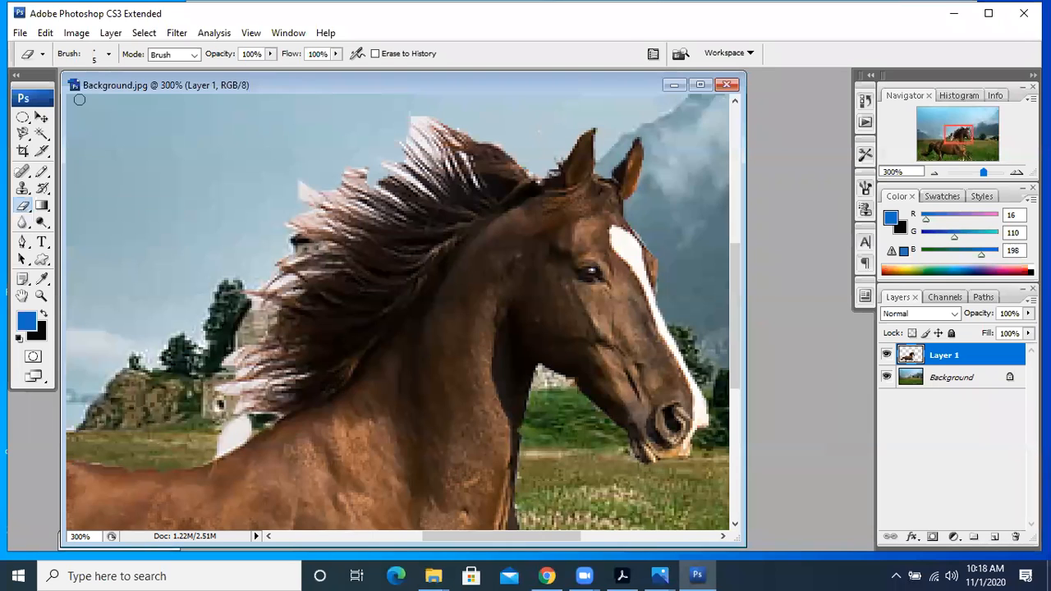
Set the Eraser to the hard 3 px brush and erase the white remnant between the mane's lower end and the horse's back.
{"action": "left_click", "coordinate": [108, 54]}
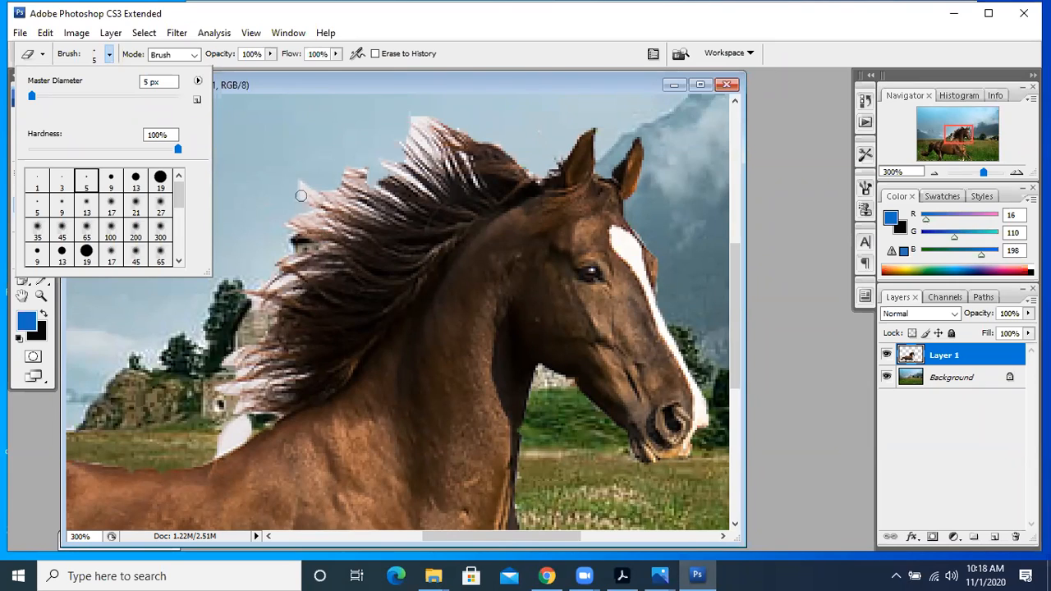
{"action": "left_click", "coordinate": [34, 184]}
{"action": "left_click", "coordinate": [63, 186]}
{"action": "left_click", "coordinate": [203, 458]}
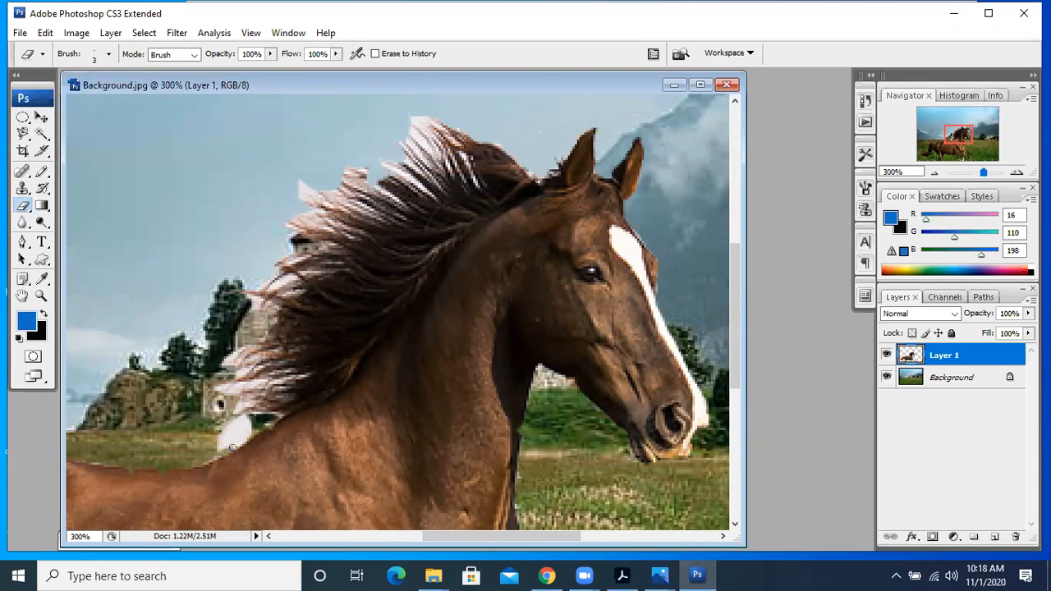
{"action": "left_click", "coordinate": [241, 442]}
{"action": "left_click_drag", "start_coordinate": [211, 451], "coordinate": [235, 442]}
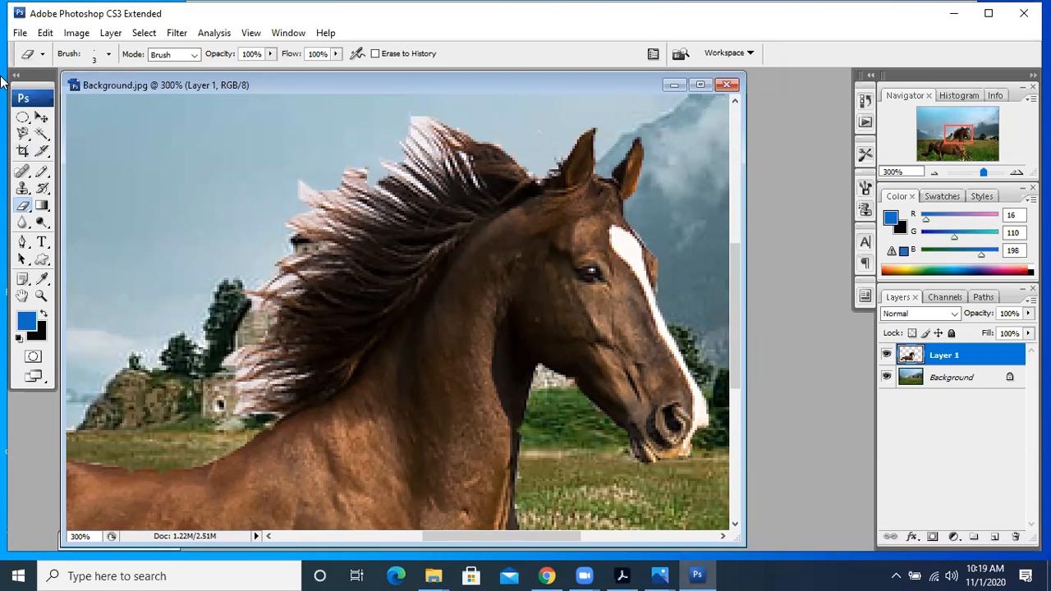
Reduce the Eraser to the hard 1 px brush and erase the white fringes along the mane's outer edge, from its top tuft down to the castle.
{"action": "left_click", "coordinate": [109, 54]}
{"action": "left_click", "coordinate": [29, 187]}
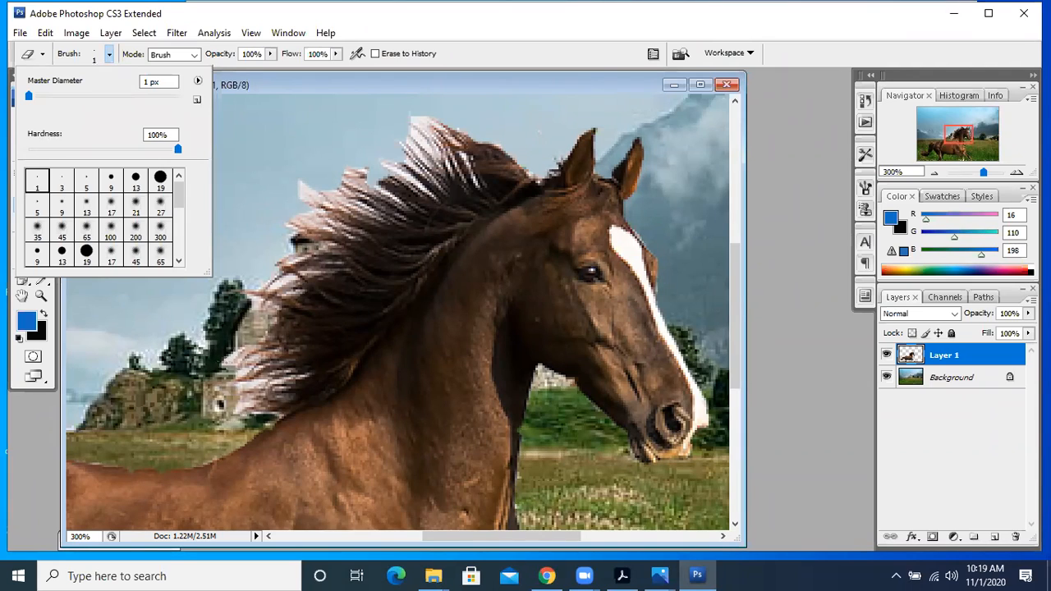
{"action": "key", "text": "Return"}
{"action": "left_click", "coordinate": [233, 357]}
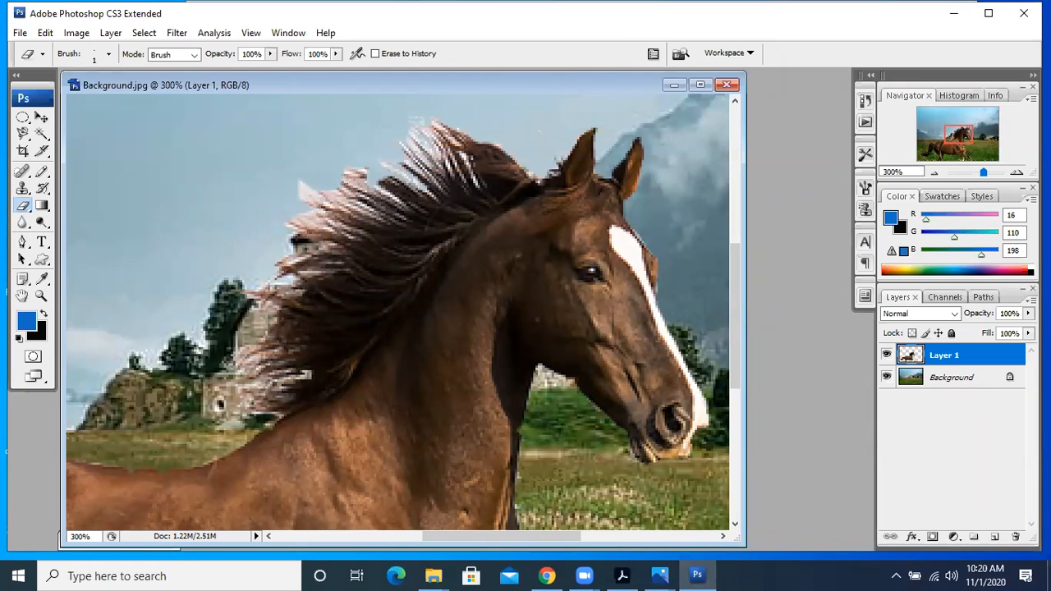
{"action": "mouse_move", "coordinate": [300, 179]}
{"action": "left_mouse_down"}
{"action": "mouse_move", "coordinate": [301, 198]}
{"action": "mouse_move", "coordinate": [320, 194]}
{"action": "left_mouse_up"}
{"action": "left_click_drag", "start_coordinate": [292, 264], "coordinate": [315, 271]}
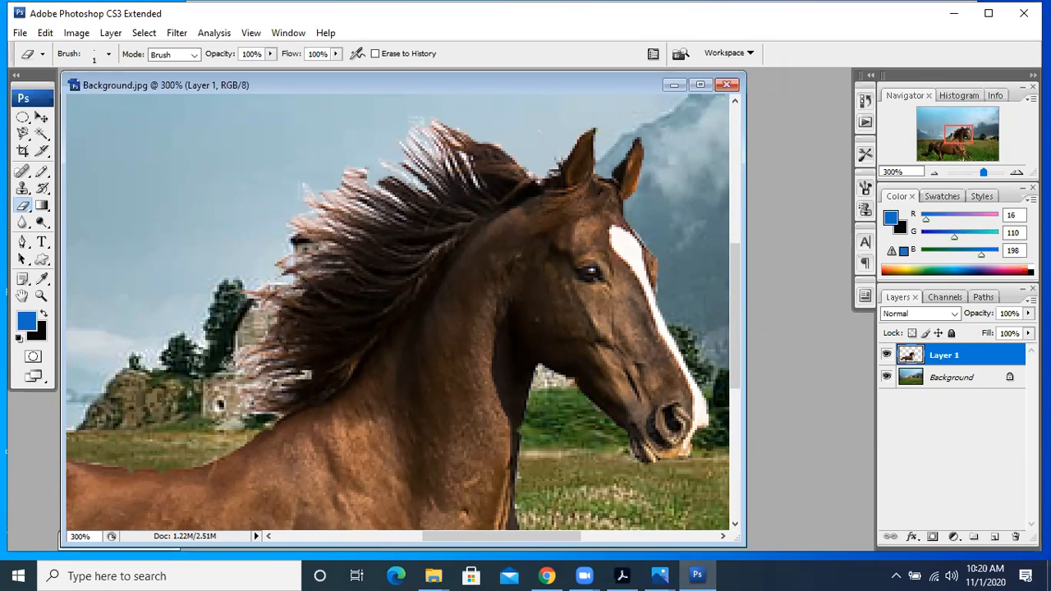
{"action": "mouse_move", "coordinate": [261, 291]}
{"action": "left_mouse_down"}
{"action": "mouse_move", "coordinate": [299, 286]}
{"action": "mouse_move", "coordinate": [265, 311]}
{"action": "mouse_move", "coordinate": [271, 346]}
{"action": "mouse_move", "coordinate": [240, 354]}
{"action": "mouse_move", "coordinate": [327, 374]}
{"action": "mouse_move", "coordinate": [264, 393]}
{"action": "mouse_move", "coordinate": [271, 414]}
{"action": "mouse_move", "coordinate": [244, 414]}
{"action": "left_mouse_up"}
{"action": "mouse_move", "coordinate": [442, 138]}
{"action": "left_mouse_down"}
{"action": "mouse_move", "coordinate": [437, 148]}
{"action": "mouse_move", "coordinate": [417, 143]}
{"action": "mouse_move", "coordinate": [417, 177]}
{"action": "mouse_move", "coordinate": [393, 186]}
{"action": "mouse_move", "coordinate": [428, 191]}
{"action": "mouse_move", "coordinate": [392, 203]}
{"action": "mouse_move", "coordinate": [384, 192]}
{"action": "mouse_move", "coordinate": [402, 205]}
{"action": "mouse_move", "coordinate": [338, 193]}
{"action": "mouse_move", "coordinate": [375, 199]}
{"action": "mouse_move", "coordinate": [348, 175]}
{"action": "mouse_move", "coordinate": [367, 185]}
{"action": "mouse_move", "coordinate": [360, 171]}
{"action": "left_mouse_up"}
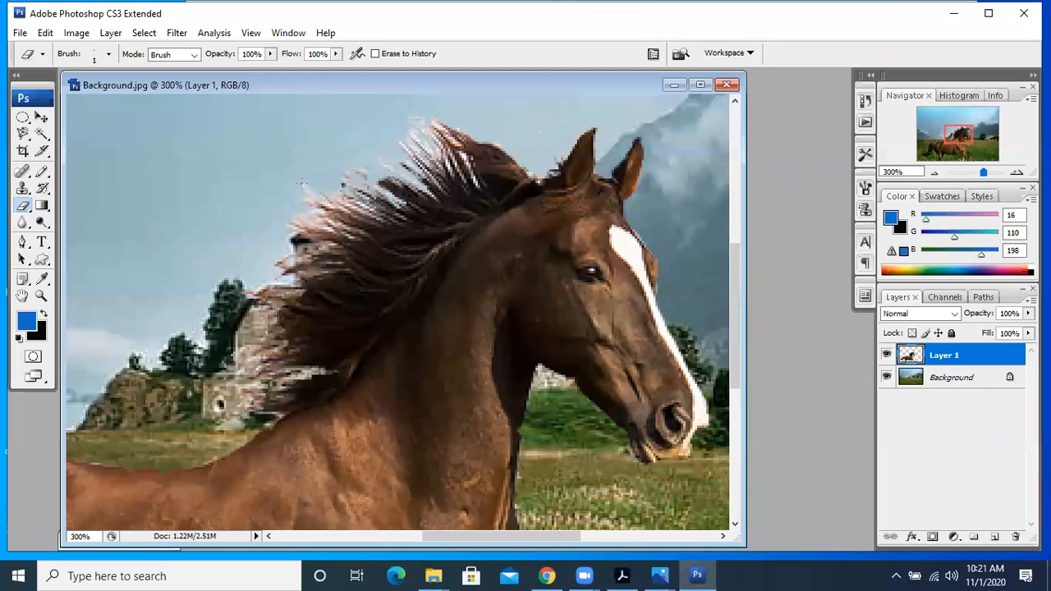
Erase the remaining pale gaps between the mane's inner strands so the sky and castle show through.
{"action": "mouse_move", "coordinate": [338, 208]}
{"action": "left_mouse_down"}
{"action": "mouse_move", "coordinate": [365, 215]}
{"action": "mouse_move", "coordinate": [341, 212]}
{"action": "left_mouse_up"}
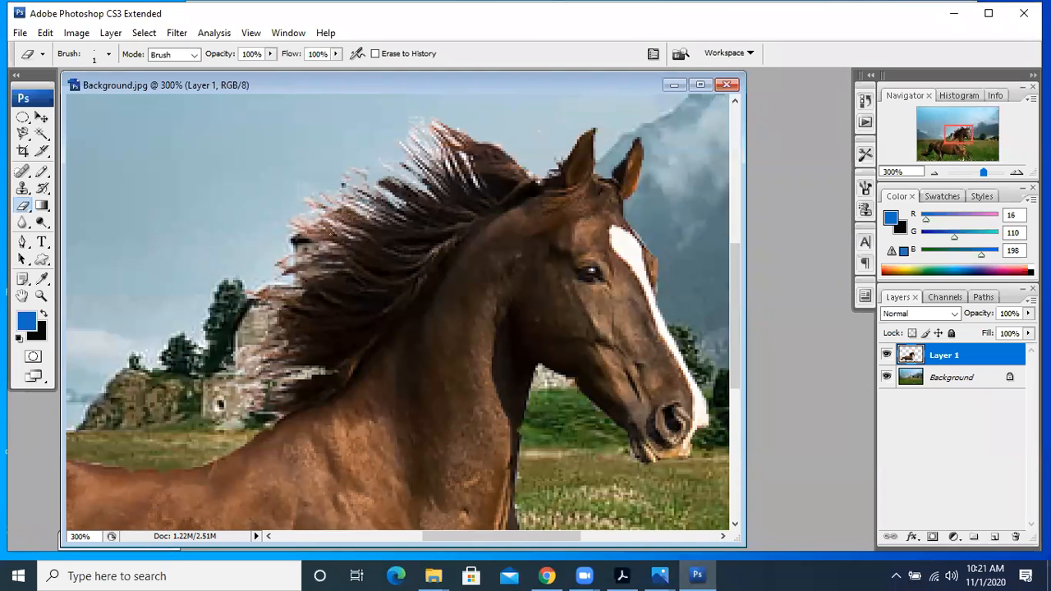
{"action": "mouse_move", "coordinate": [326, 255]}
{"action": "left_mouse_down"}
{"action": "mouse_move", "coordinate": [301, 268]}
{"action": "mouse_move", "coordinate": [307, 278]}
{"action": "left_mouse_up"}
{"action": "mouse_move", "coordinate": [457, 146]}
{"action": "left_mouse_down"}
{"action": "mouse_move", "coordinate": [456, 164]}
{"action": "mouse_move", "coordinate": [476, 181]}
{"action": "left_mouse_up"}
{"action": "mouse_move", "coordinate": [440, 148]}
{"action": "left_mouse_down"}
{"action": "mouse_move", "coordinate": [455, 179]}
{"action": "mouse_move", "coordinate": [448, 161]}
{"action": "mouse_move", "coordinate": [470, 165]}
{"action": "left_mouse_up"}
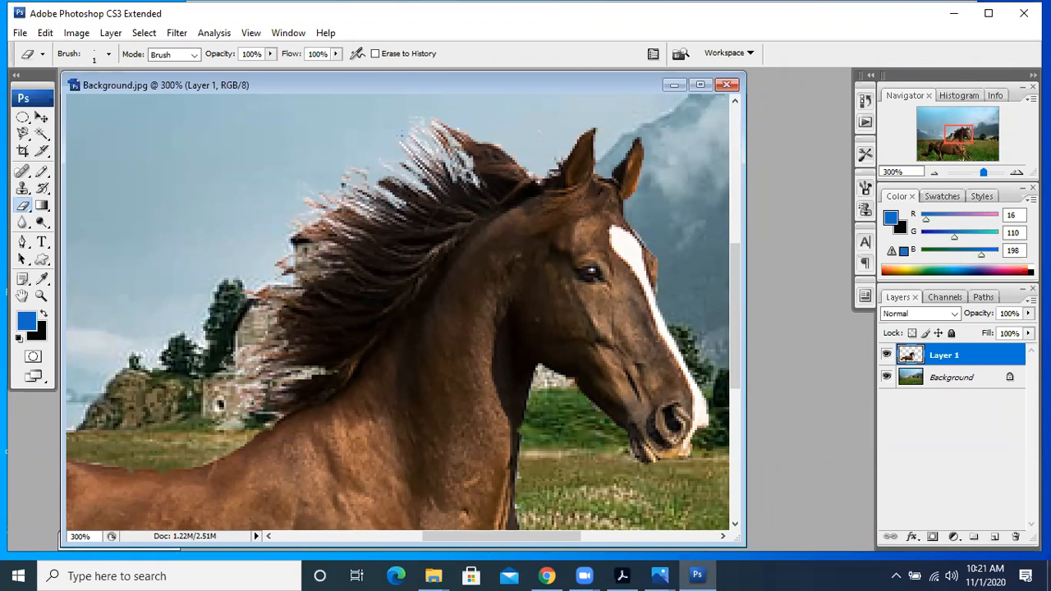
{"action": "mouse_move", "coordinate": [409, 149]}
{"action": "left_mouse_down"}
{"action": "mouse_move", "coordinate": [431, 182]}
{"action": "mouse_move", "coordinate": [412, 160]}
{"action": "mouse_move", "coordinate": [443, 147]}
{"action": "mouse_move", "coordinate": [427, 155]}
{"action": "left_mouse_up"}
{"action": "mouse_move", "coordinate": [335, 202]}
{"action": "left_mouse_down"}
{"action": "mouse_move", "coordinate": [375, 215]}
{"action": "mouse_move", "coordinate": [348, 199]}
{"action": "left_mouse_up"}
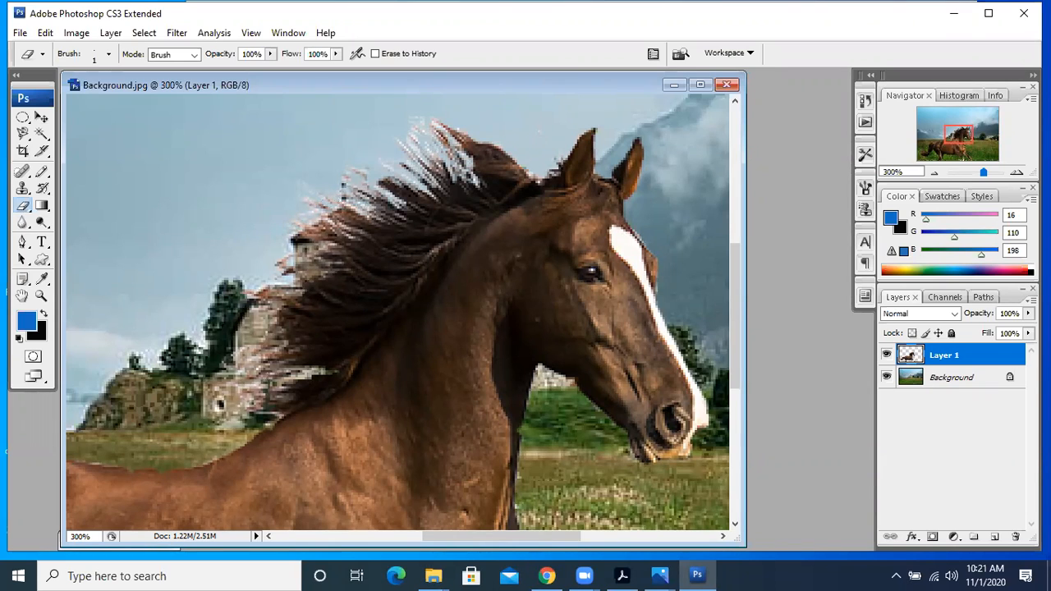
{"action": "mouse_move", "coordinate": [282, 369]}
{"action": "left_mouse_down"}
{"action": "mouse_move", "coordinate": [256, 380]}
{"action": "mouse_move", "coordinate": [261, 365]}
{"action": "left_mouse_up"}
{"action": "mouse_move", "coordinate": [284, 316]}
{"action": "left_mouse_down"}
{"action": "mouse_move", "coordinate": [272, 320]}
{"action": "mouse_move", "coordinate": [320, 276]}
{"action": "left_mouse_up"}
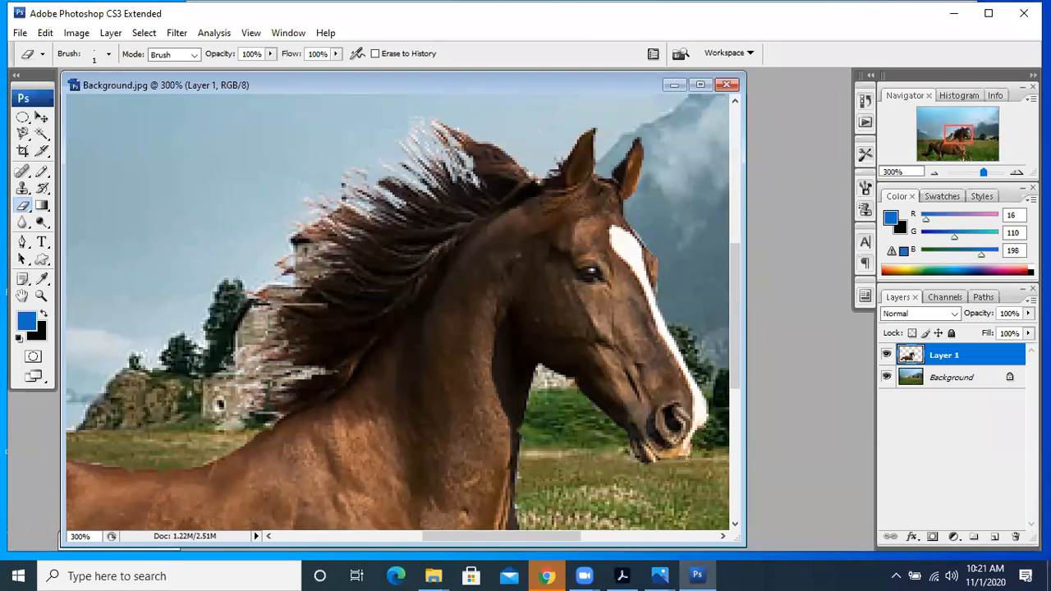
Erase the pale spot at the knee of the horse's outstretched front leg.
{"action": "left_click_drag", "start_coordinate": [738, 339], "coordinate": [736, 516]}
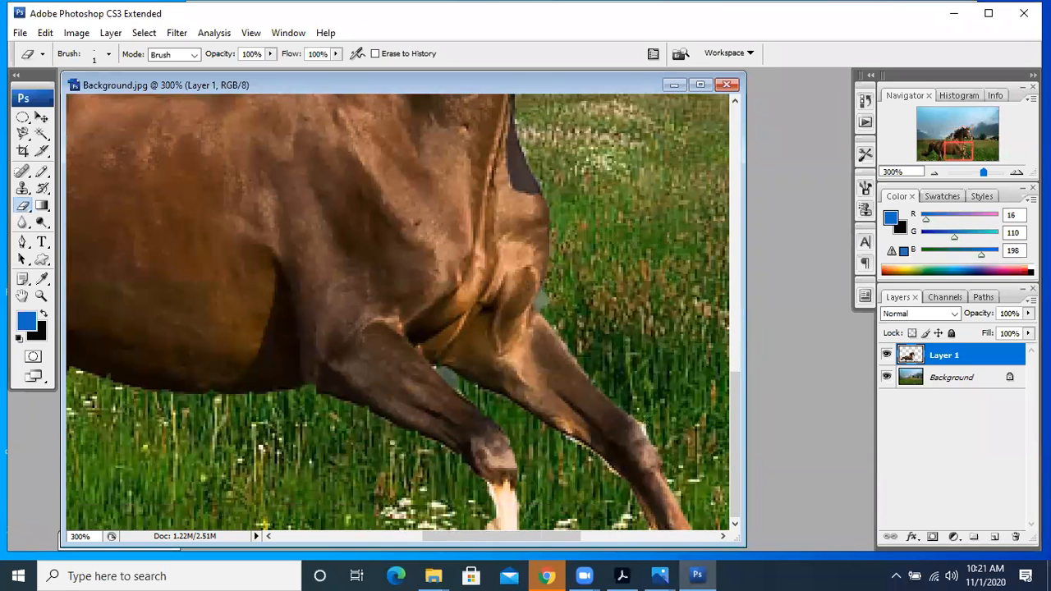
{"action": "mouse_move", "coordinate": [644, 421]}
{"action": "left_mouse_down"}
{"action": "mouse_move", "coordinate": [645, 436]}
{"action": "mouse_move", "coordinate": [645, 426]}
{"action": "left_mouse_up"}
{"action": "left_click_drag", "start_coordinate": [555, 535], "coordinate": [517, 535]}
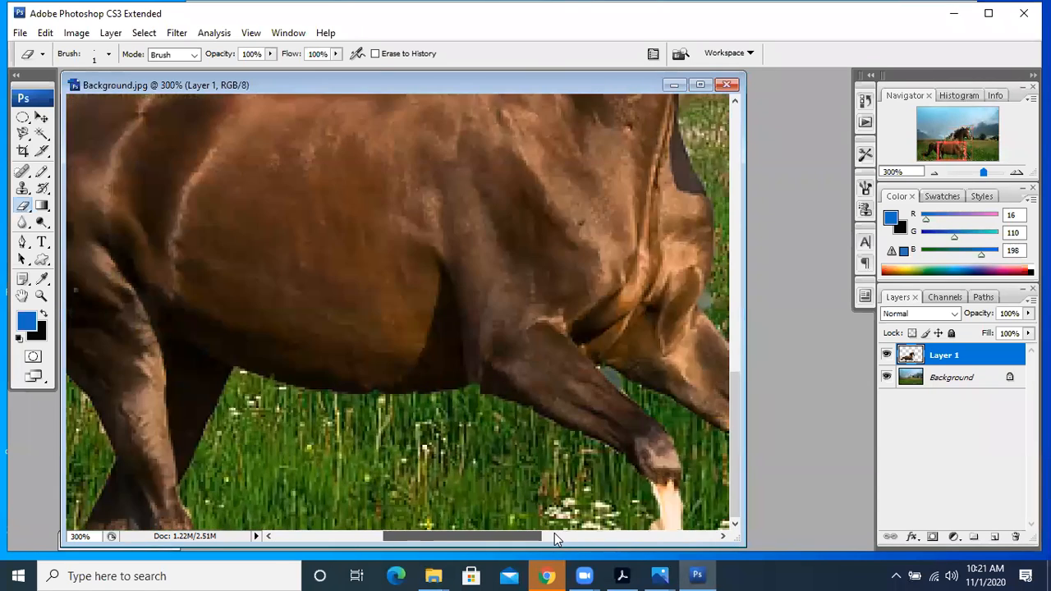
Move the horse right and up until both front hooves lie inside the picture and the castle roofs show above its back.
{"action": "left_click", "coordinate": [41, 117]}
{"action": "mouse_move", "coordinate": [331, 199]}
{"action": "left_mouse_down"}
{"action": "mouse_move", "coordinate": [307, 119]}
{"action": "mouse_move", "coordinate": [271, 61]}
{"action": "mouse_move", "coordinate": [369, 64]}
{"action": "mouse_move", "coordinate": [186, 347]}
{"action": "mouse_move", "coordinate": [264, 271]}
{"action": "mouse_move", "coordinate": [293, 206]}
{"action": "mouse_move", "coordinate": [189, 320]}
{"action": "mouse_move", "coordinate": [80, 382]}
{"action": "mouse_move", "coordinate": [105, 398]}
{"action": "mouse_move", "coordinate": [216, 369]}
{"action": "left_mouse_up"}
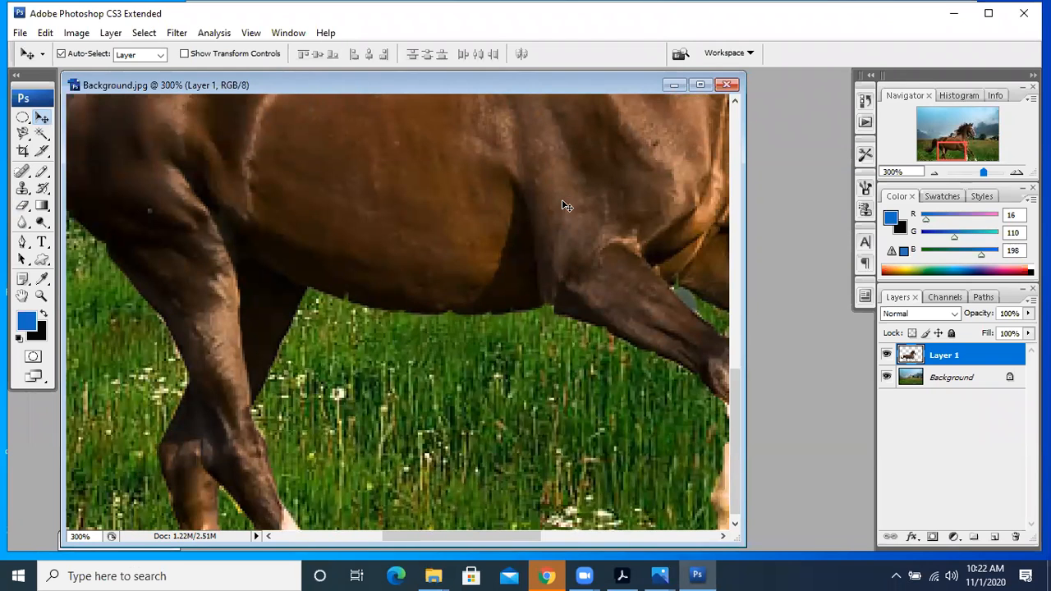
{"action": "key", "text": "ctrl+minus"}
{"action": "key", "text": "ctrl+minus"}
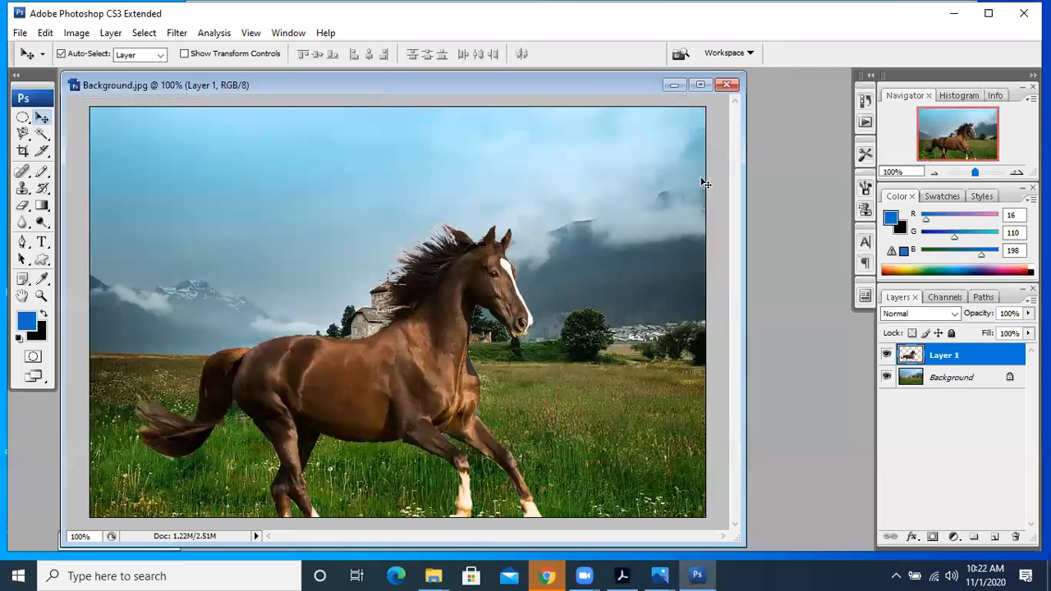
{"action": "left_click_drag", "start_coordinate": [422, 343], "coordinate": [508, 323]}
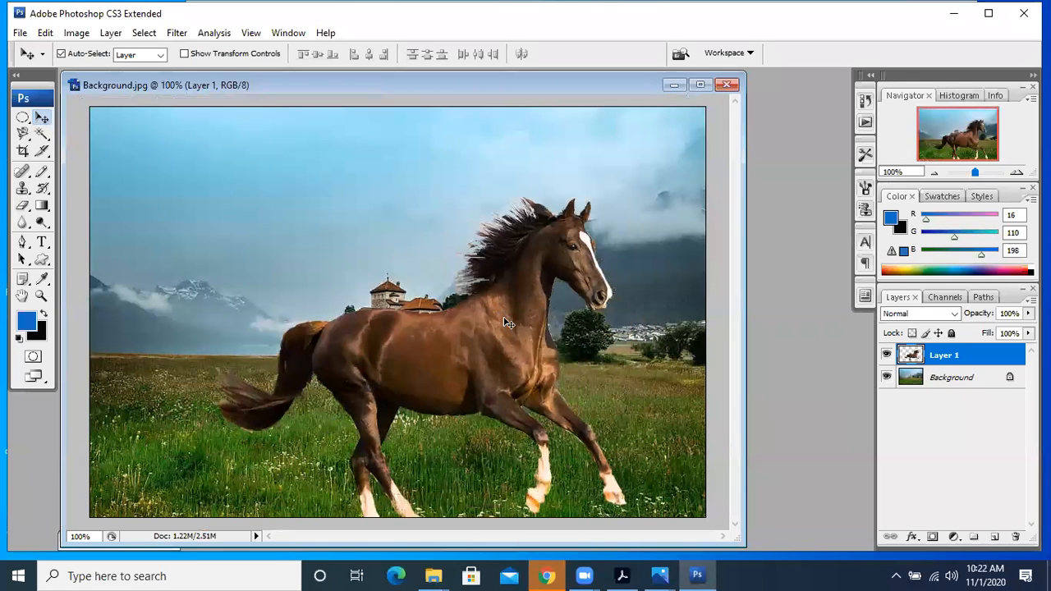
Scale the horse proportionally to about 53.8% with Free Transform and apply the transformation.
{"action": "key", "text": "ctrl+t"}
{"action": "left_click_drag", "start_coordinate": [629, 194], "coordinate": [600, 207]}
{"action": "key", "text": "ctrl+z"}
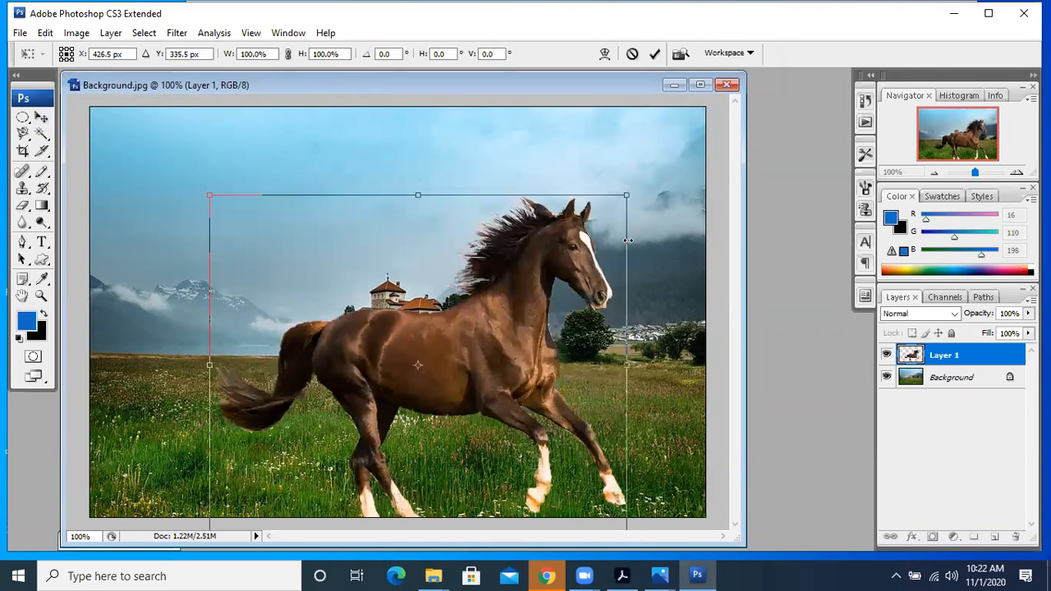
{"action": "left_click_drag", "start_coordinate": [629, 196], "coordinate": [480, 405]}
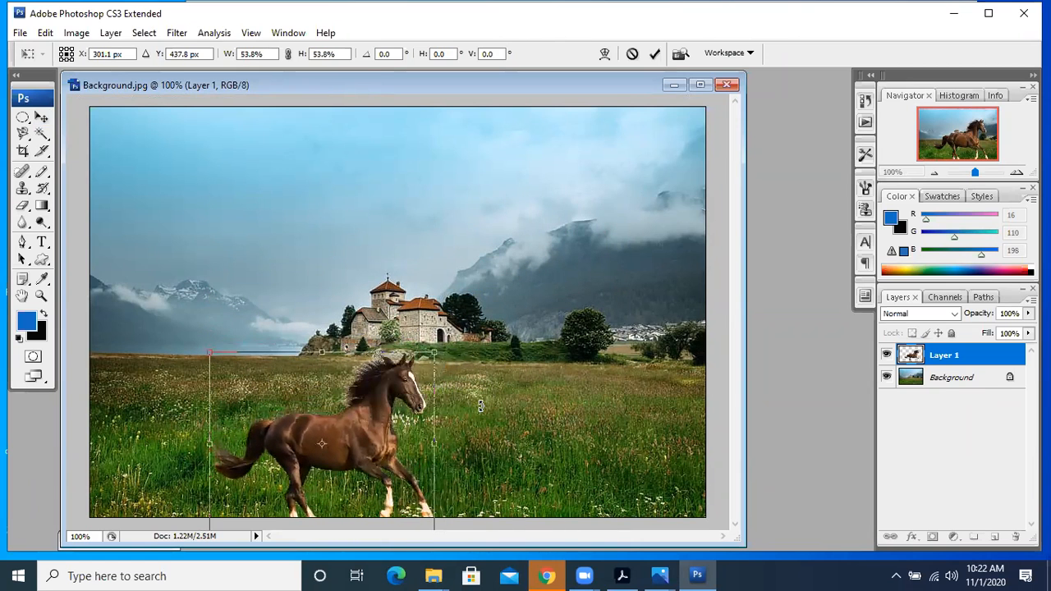
{"action": "left_click", "coordinate": [41, 117]}
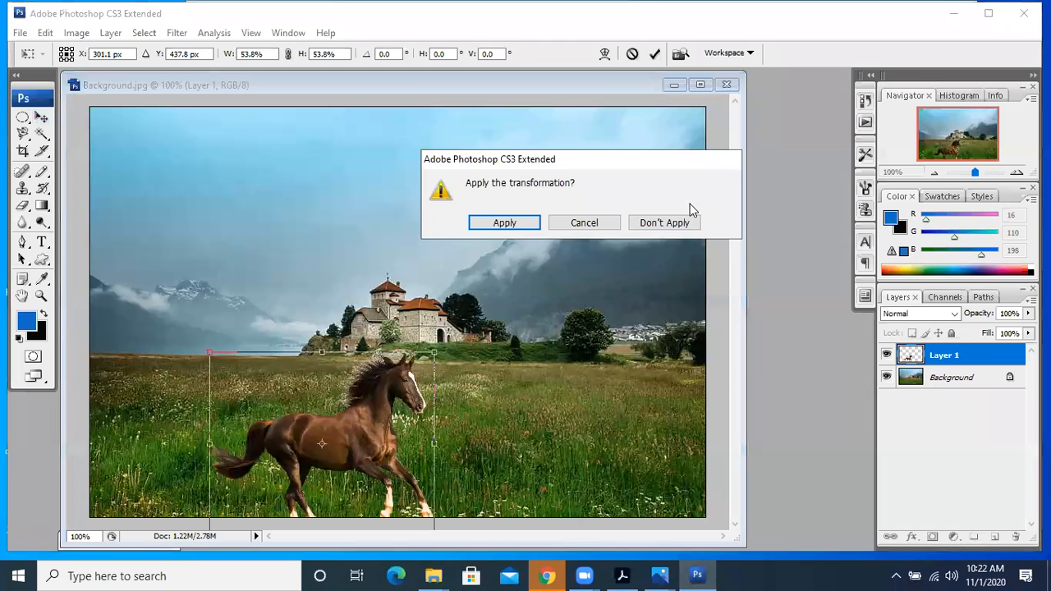
{"action": "left_click", "coordinate": [513, 225]}
Move the reduced horse onto the grass left of the castle, with its tail near the picture's left edge.
{"action": "left_click_drag", "start_coordinate": [386, 433], "coordinate": [656, 308]}
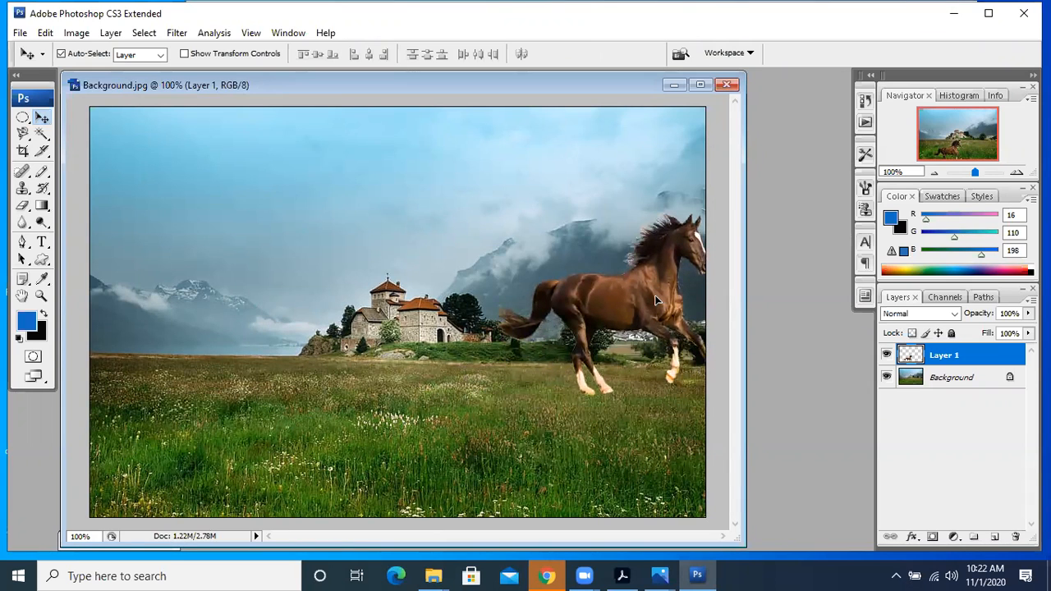
{"action": "left_click_drag", "start_coordinate": [656, 301], "coordinate": [216, 340]}
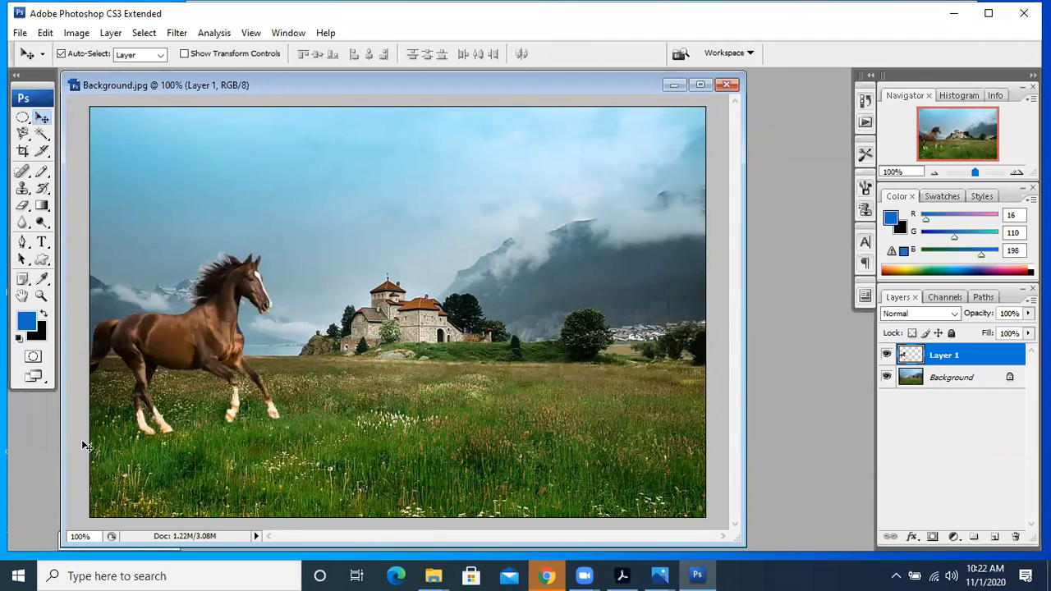
{"action": "left_click_drag", "start_coordinate": [188, 358], "coordinate": [207, 354]}
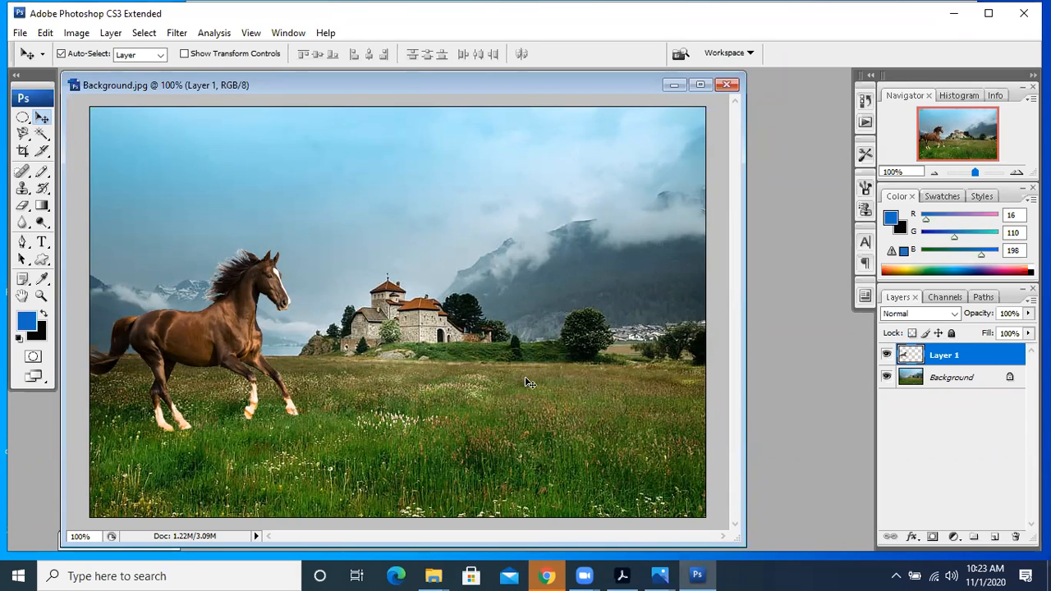
Save the composition in the Lab Activity 1 folder as the Photoshop file "Horse on a New Background" with Maximize compatibility on.
{"action": "left_click", "coordinate": [20, 32]}
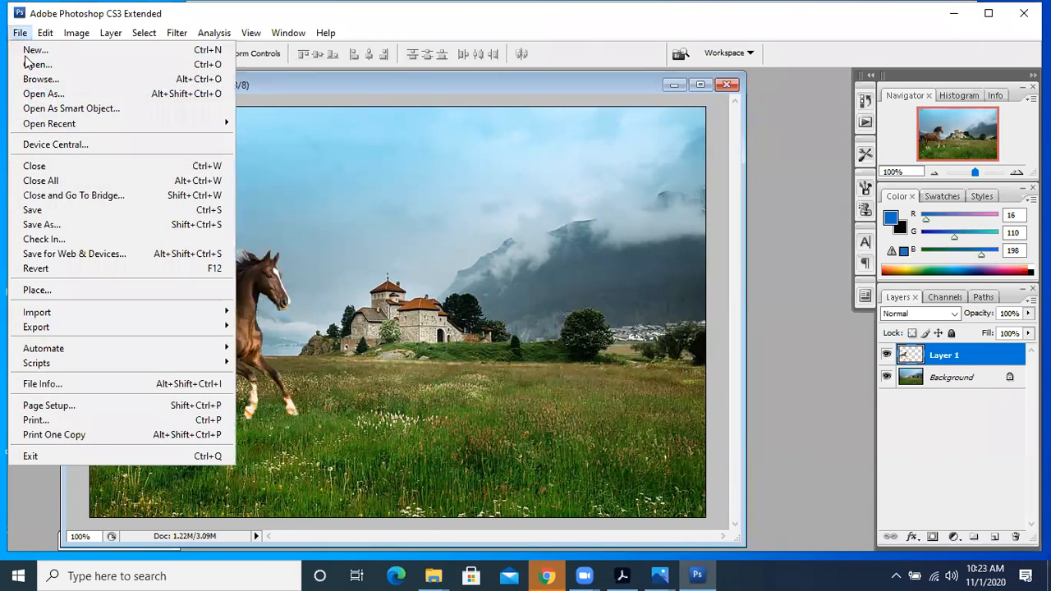
{"action": "left_click", "coordinate": [74, 223]}
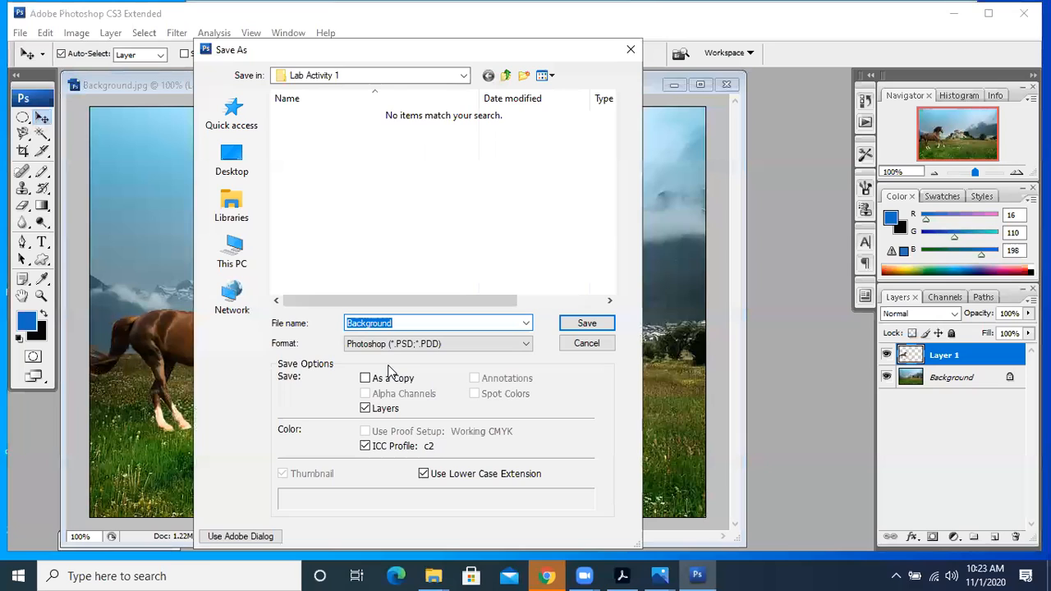
{"action": "type", "text": "Ho"}
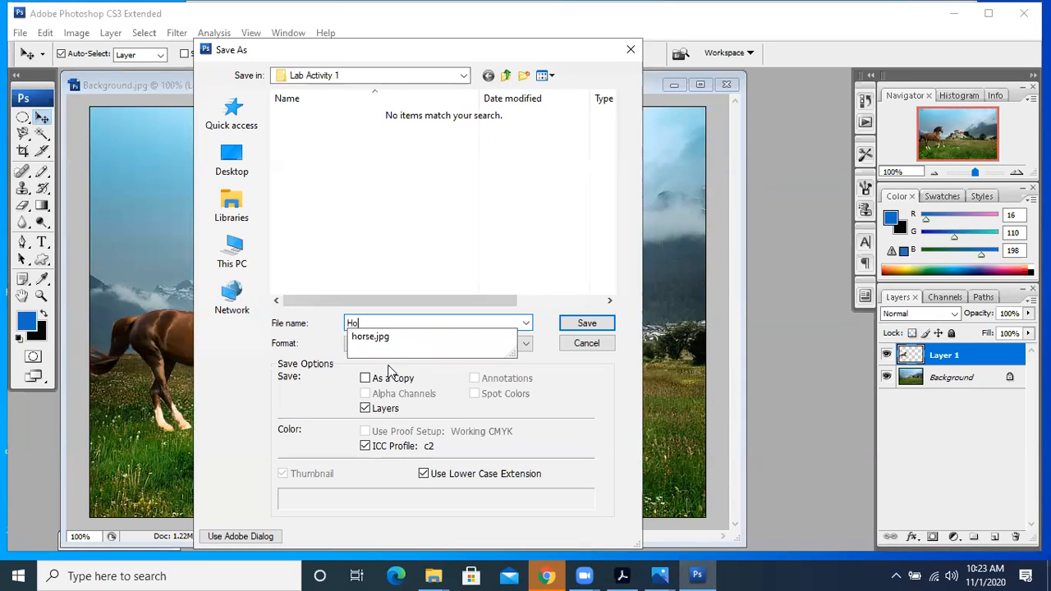
{"action": "type", "text": "rse on"}
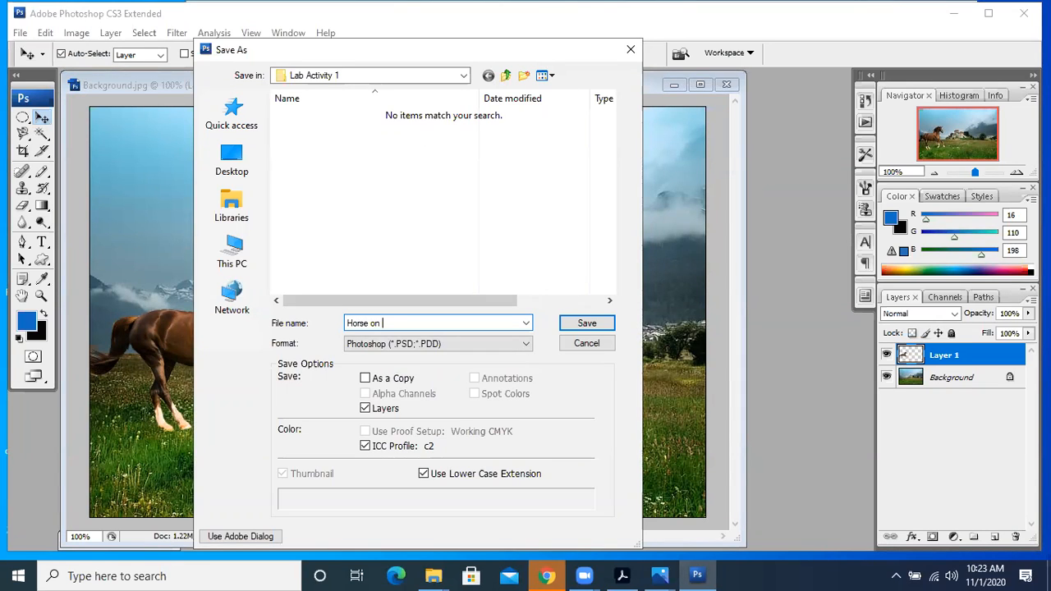
{"action": "type", "text": " a New Backg"}
{"action": "left_click", "coordinate": [588, 323]}
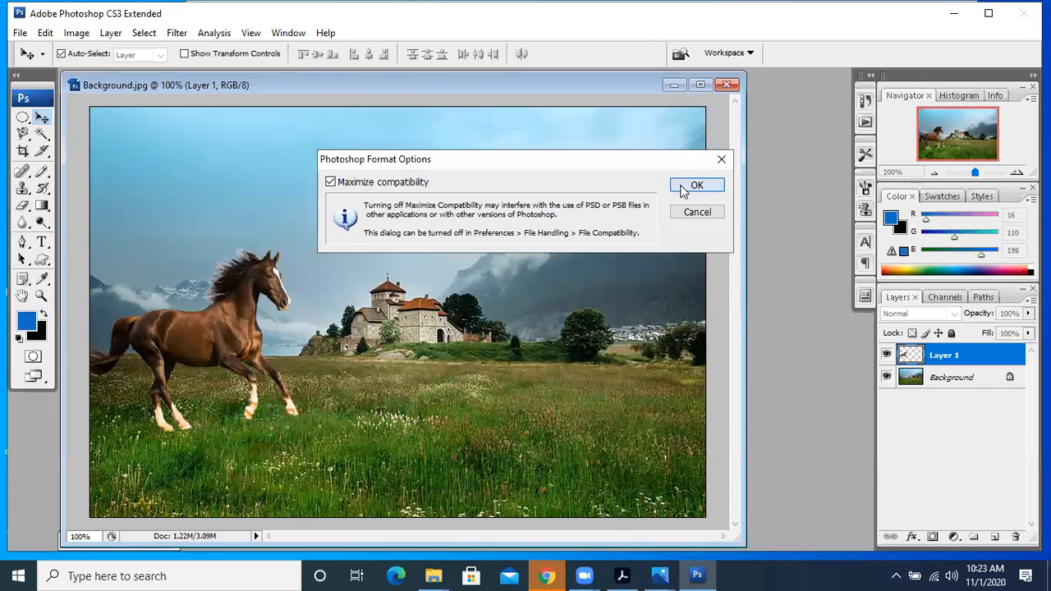
{"action": "left_click", "coordinate": [682, 185]}
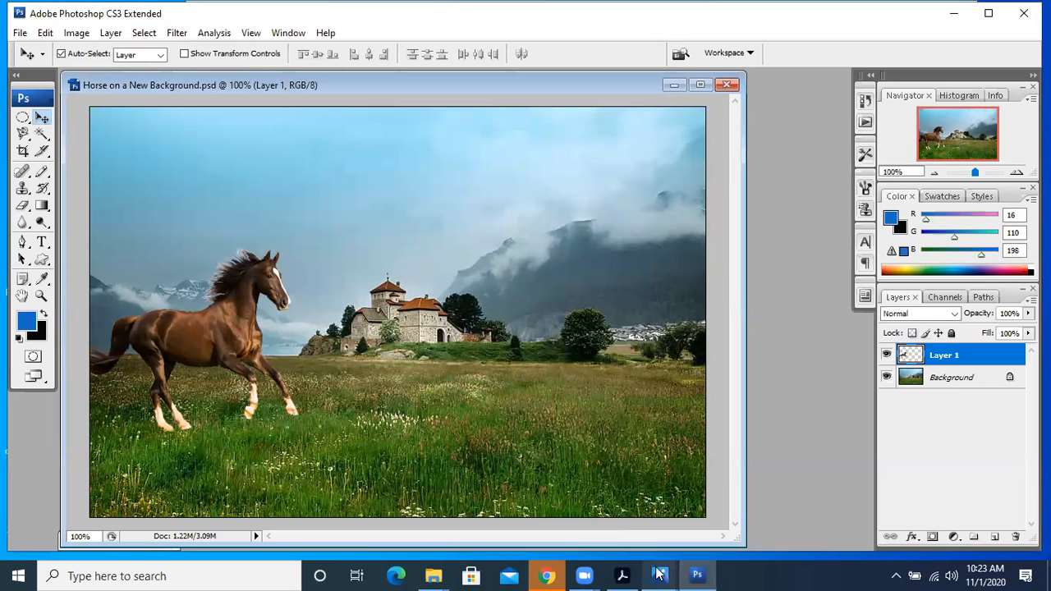
Switch to Chrome and start a recording of the entire screen with the Screen Recorder extension.
{"action": "left_click", "coordinate": [547, 575]}
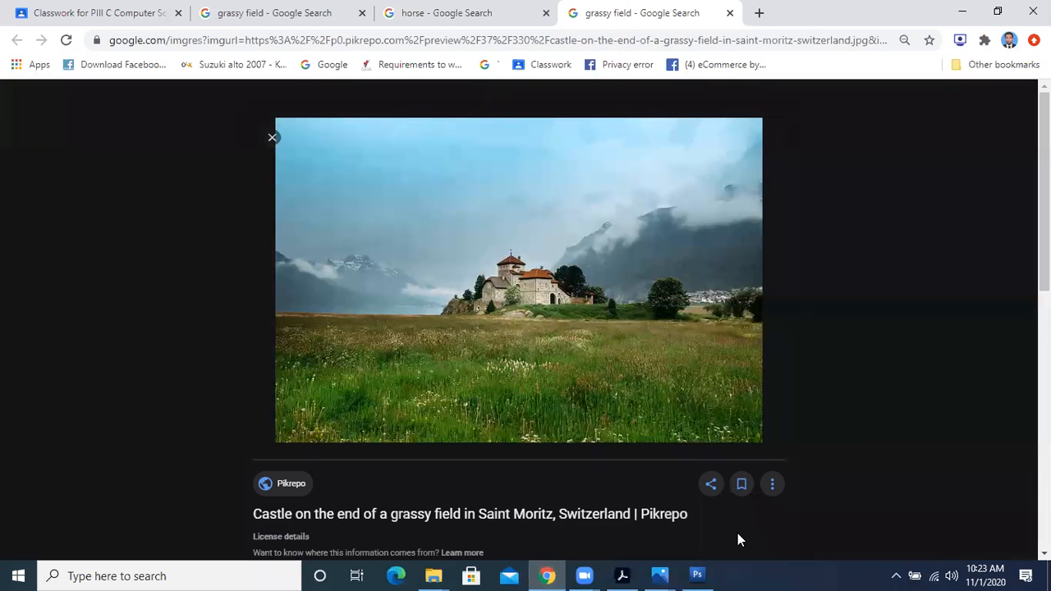
{"action": "left_click", "coordinate": [678, 26]}
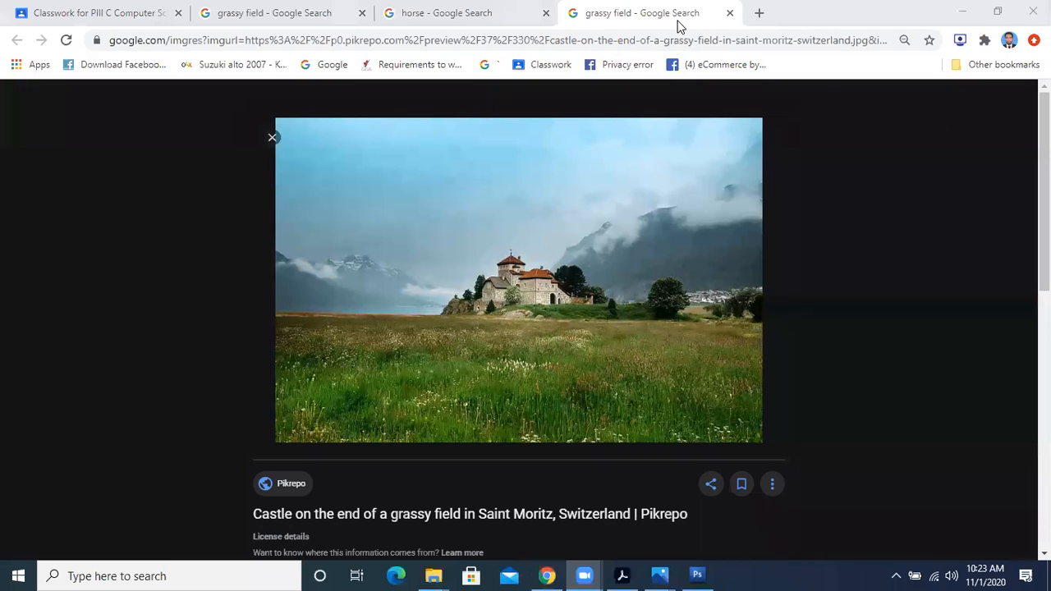
{"action": "left_click", "coordinate": [960, 40]}
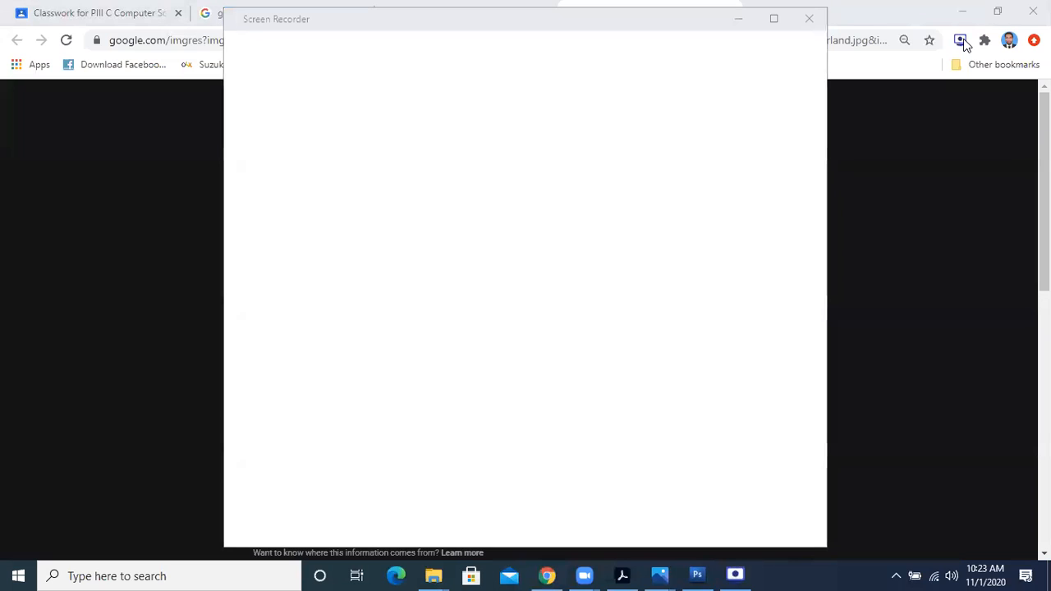
{"action": "left_click_drag", "start_coordinate": [530, 26], "coordinate": [472, 21]}
{"action": "left_click", "coordinate": [417, 267]}
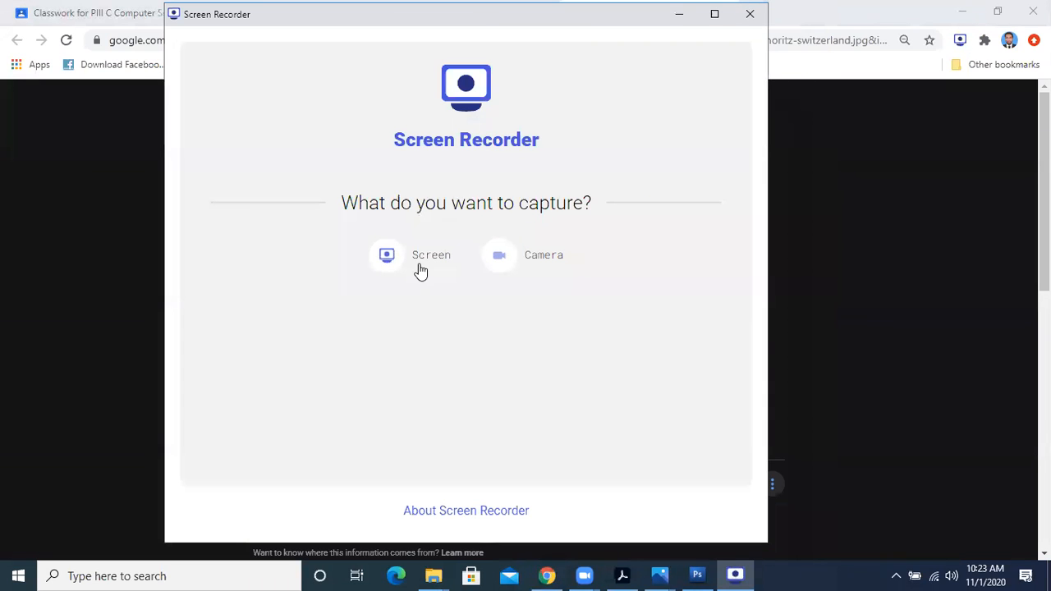
{"action": "left_click", "coordinate": [484, 372]}
{"action": "left_click", "coordinate": [492, 443]}
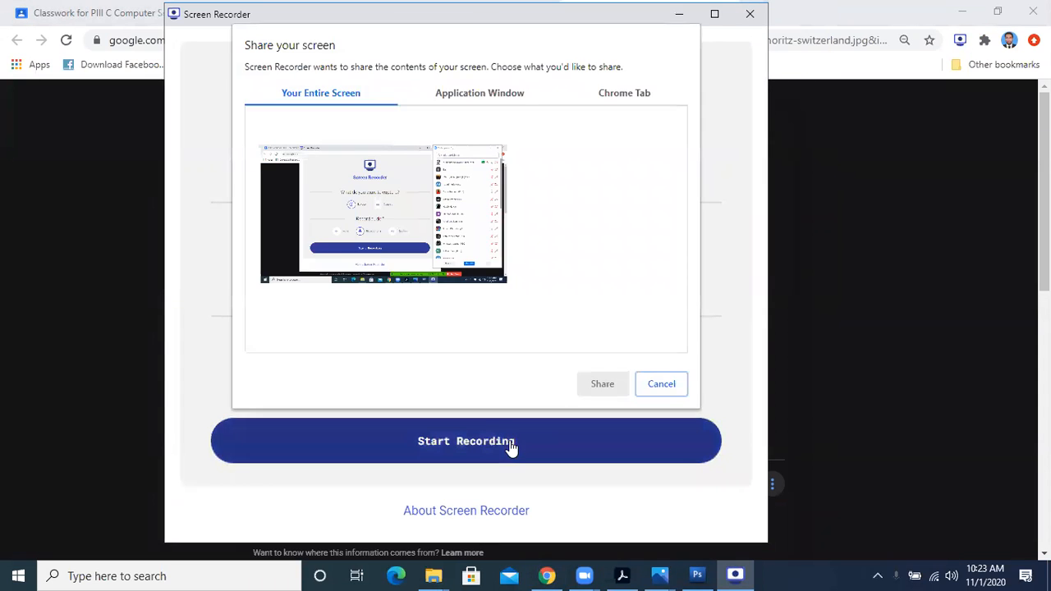
{"action": "left_click", "coordinate": [293, 244]}
{"action": "left_click", "coordinate": [595, 388]}
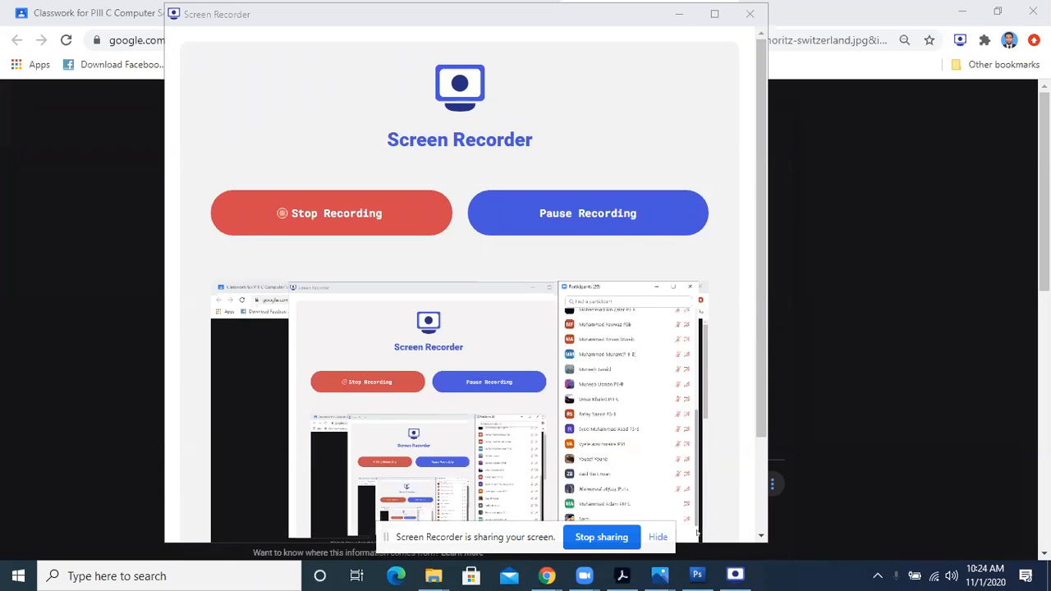
Stop the screen recording and close the Screen Recorder window without saving.
{"action": "left_click", "coordinate": [365, 221]}
{"action": "left_click", "coordinate": [365, 221]}
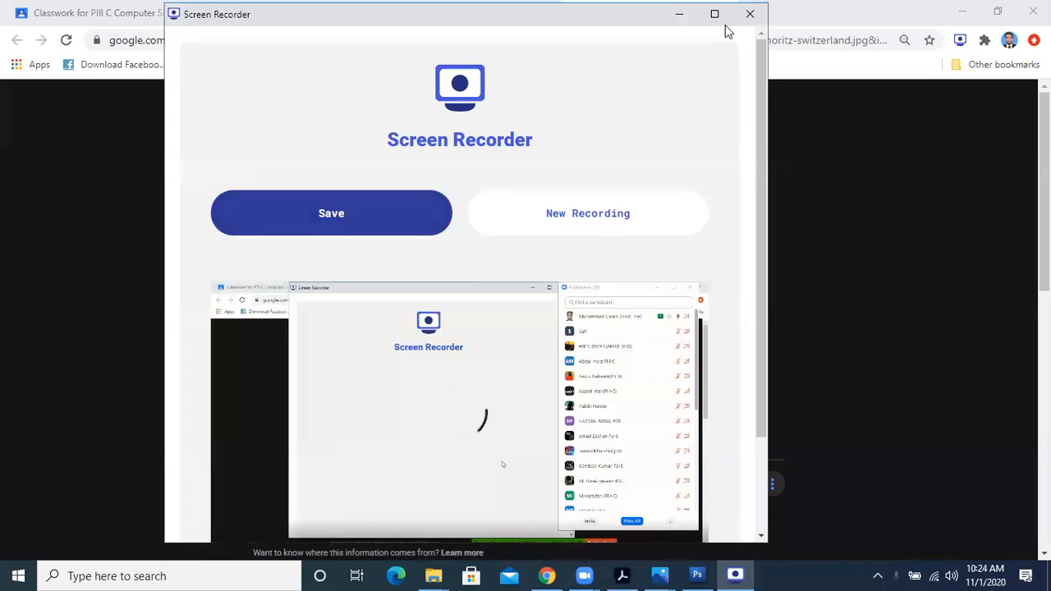
{"action": "left_click_drag", "start_coordinate": [564, 20], "coordinate": [409, 20]}
{"action": "left_click", "coordinate": [595, 14]}
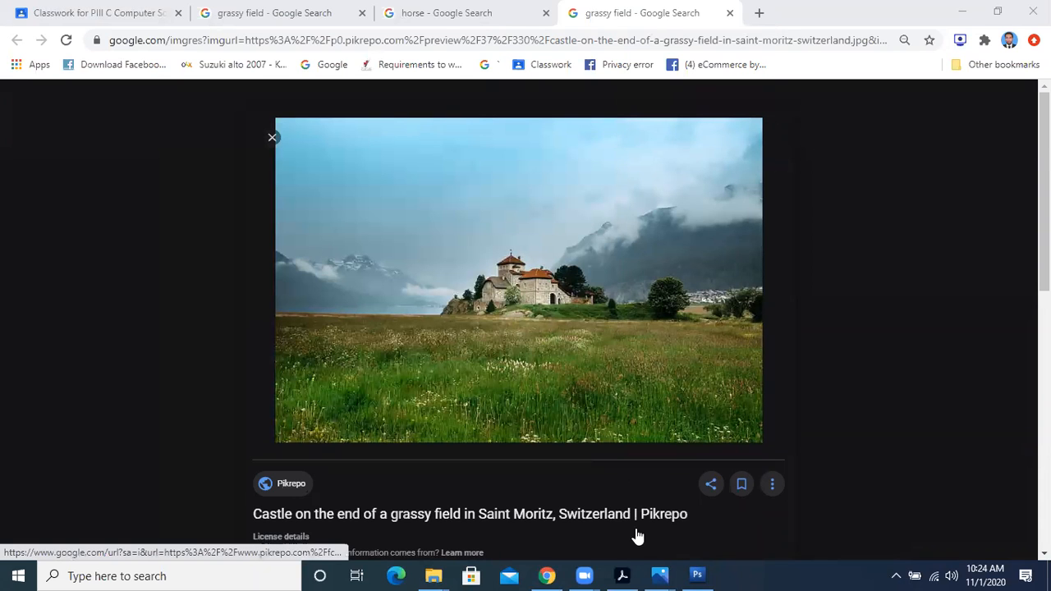
Consult the lab exercises in the Acrobat PDF, and search Google Images in Chrome for "blank acquirium".
{"action": "left_click", "coordinate": [623, 575]}
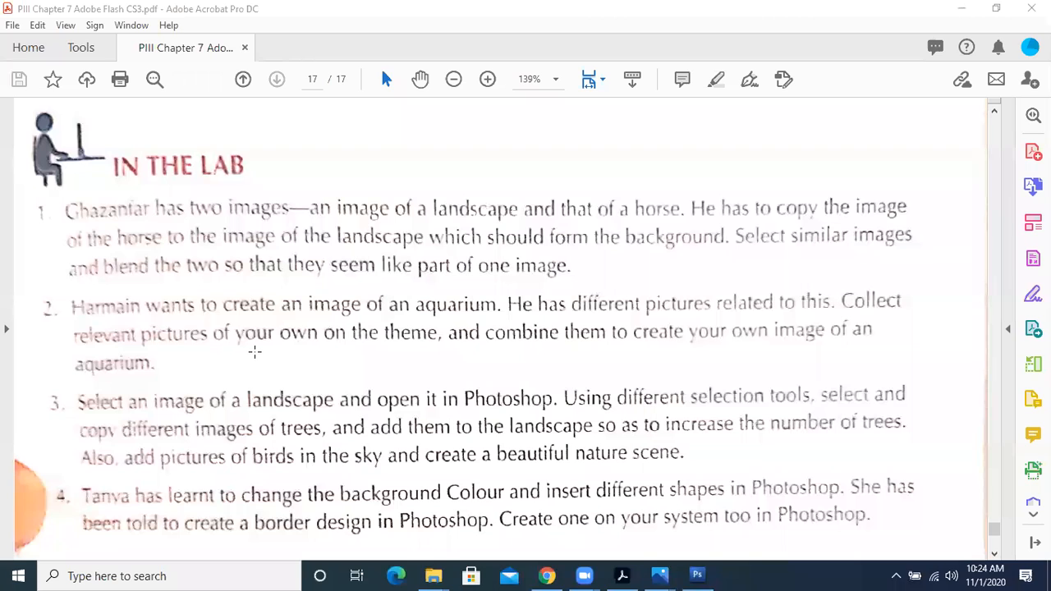
{"action": "left_click", "coordinate": [547, 576]}
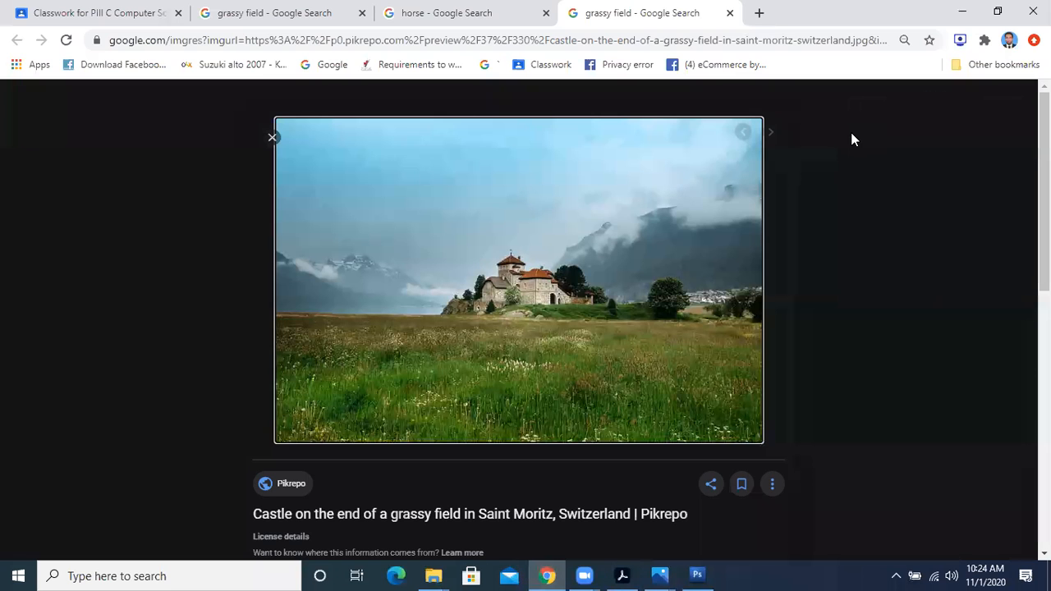
{"action": "key", "text": "ctrl+2"}
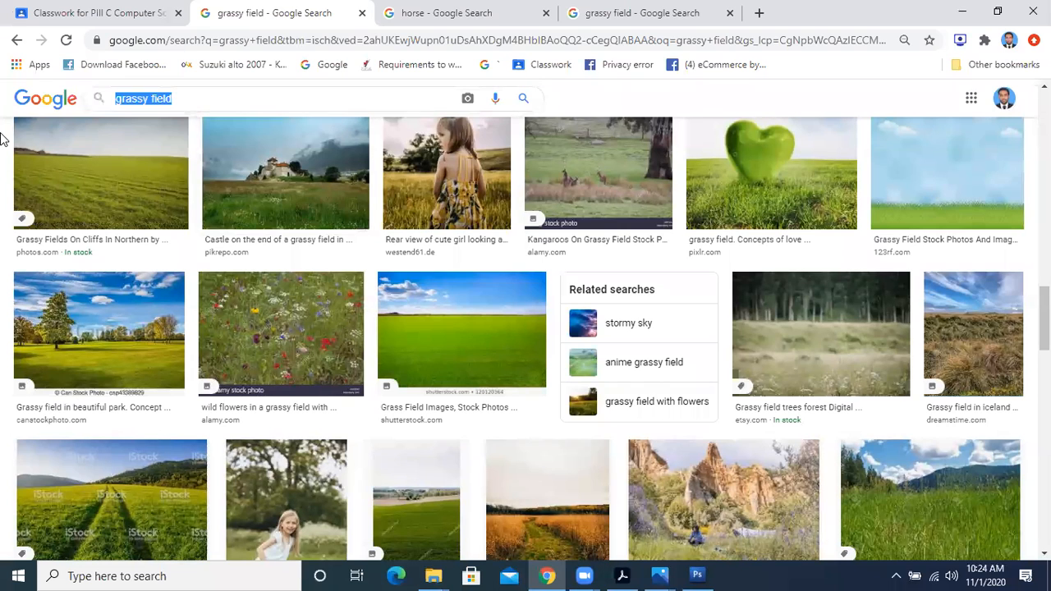
{"action": "type", "text": "blank "}
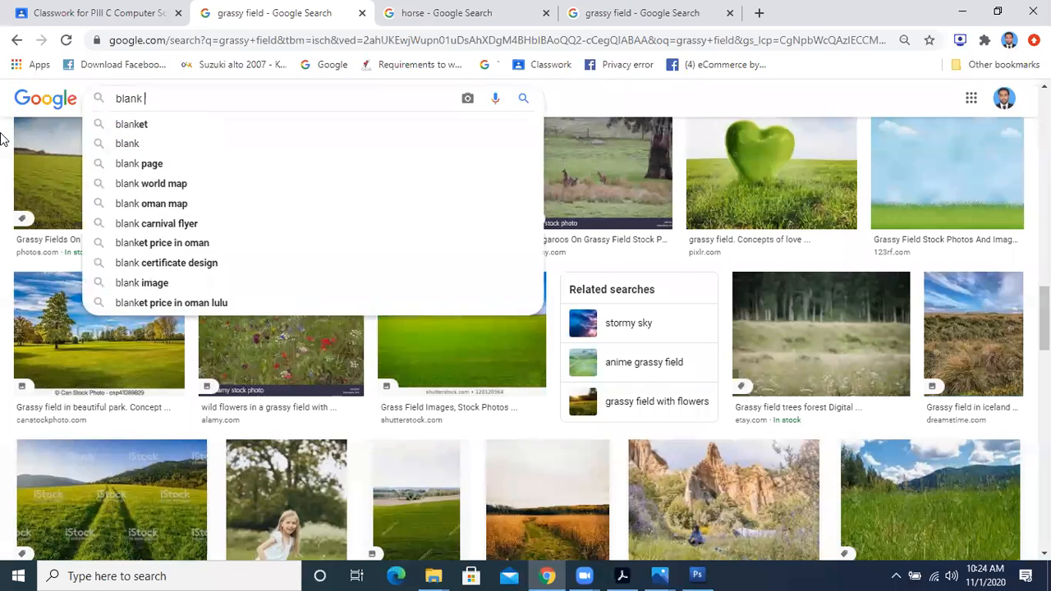
{"action": "type", "text": "acq"}
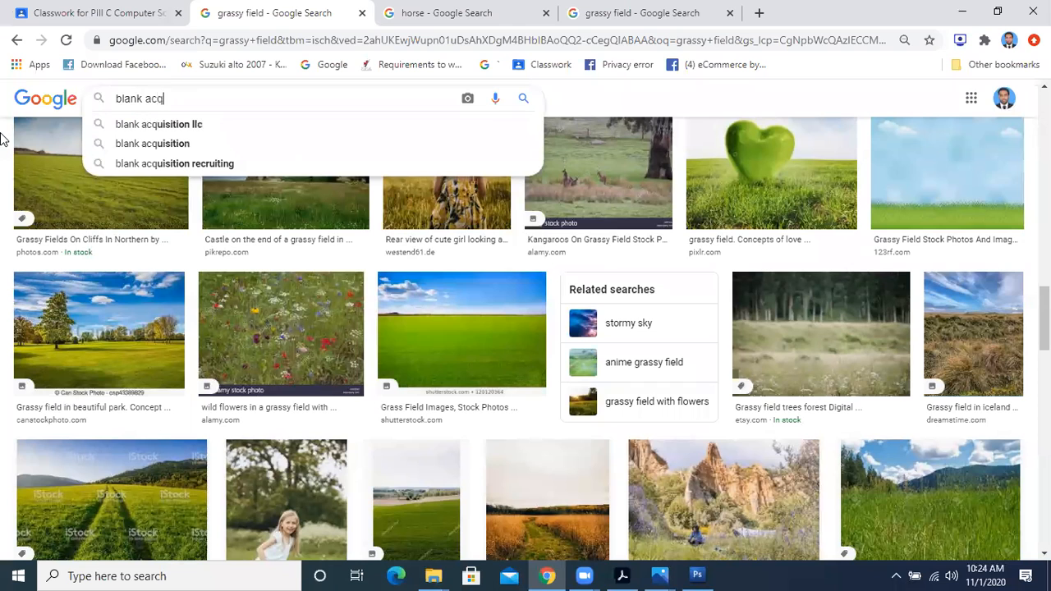
{"action": "type", "text": "uinu"}
{"action": "type", "text": "m"}
{"action": "key", "text": "Return"}
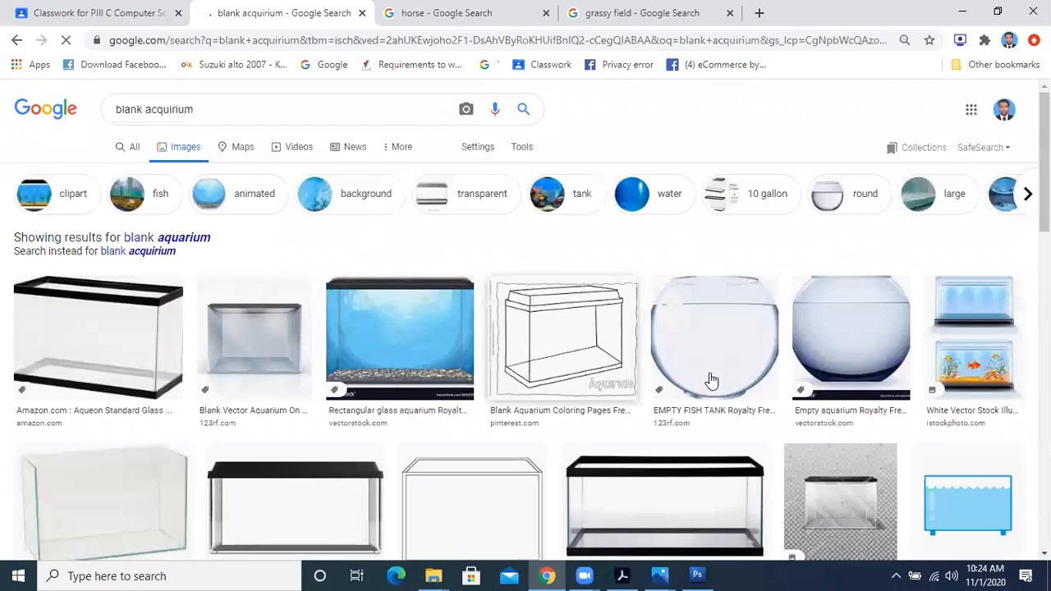
Open the image result of the rectangular glass aquarium with blue water in a new browser tab.
{"action": "scroll", "coordinate": [369, 344], "scroll_direction": "down", "scroll_amount": 1}
{"action": "right_click", "coordinate": [427, 257]}
{"action": "left_click", "coordinate": [448, 265]}
Look through the remaining aquarium image results for empty tanks, plants and fish suited to the aquarium composition.
{"action": "scroll", "coordinate": [446, 343], "scroll_direction": "down", "scroll_amount": 4}
{"action": "scroll", "coordinate": [445, 343], "scroll_direction": "down", "scroll_amount": 1}
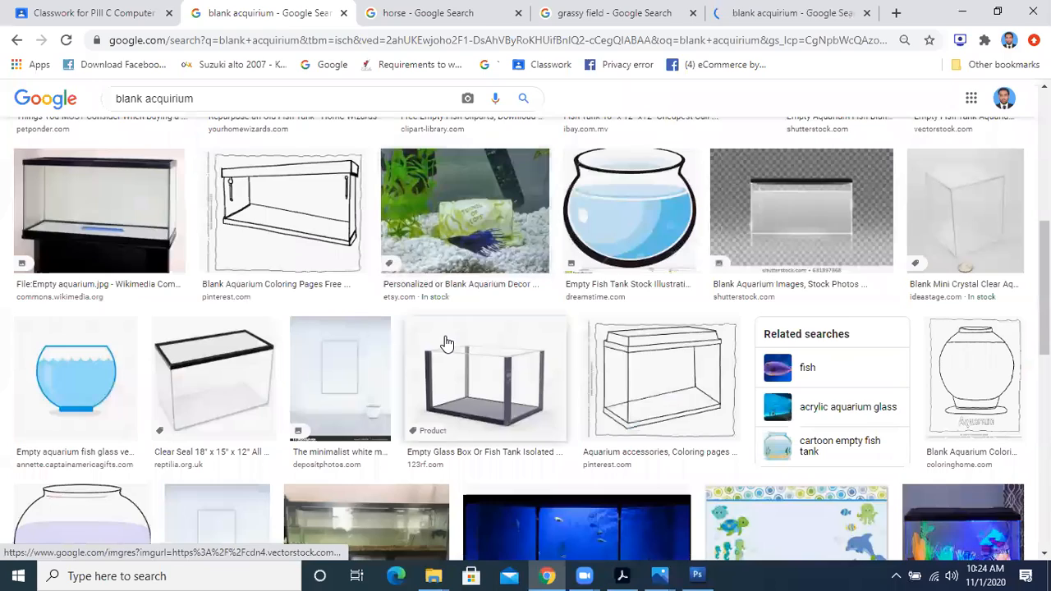
{"action": "scroll", "coordinate": [446, 343], "scroll_direction": "down", "scroll_amount": 3}
{"action": "scroll", "coordinate": [446, 344], "scroll_direction": "down", "scroll_amount": 5}
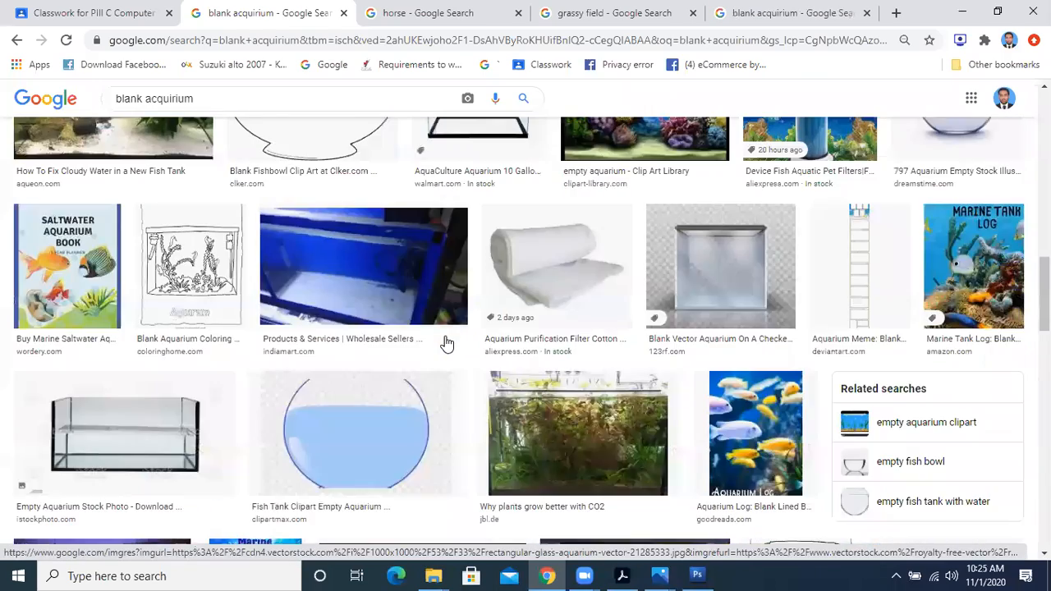
{"action": "scroll", "coordinate": [446, 344], "scroll_direction": "up", "scroll_amount": 2}
{"action": "scroll", "coordinate": [446, 343], "scroll_direction": "down", "scroll_amount": 9}
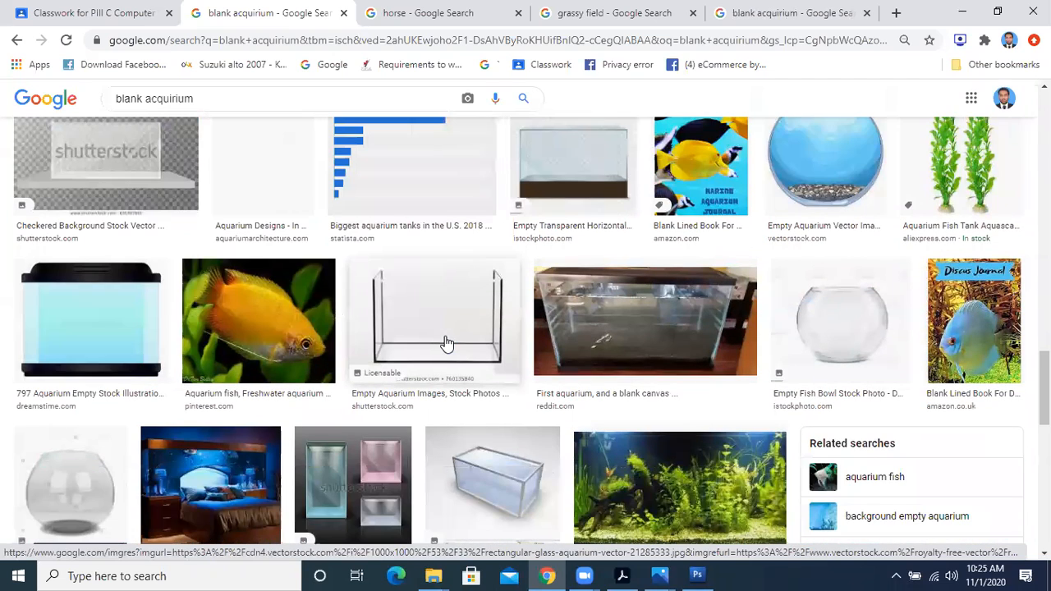
{"action": "scroll", "coordinate": [446, 343], "scroll_direction": "up", "scroll_amount": 1}
{"action": "scroll", "coordinate": [446, 343], "scroll_direction": "down", "scroll_amount": 2}
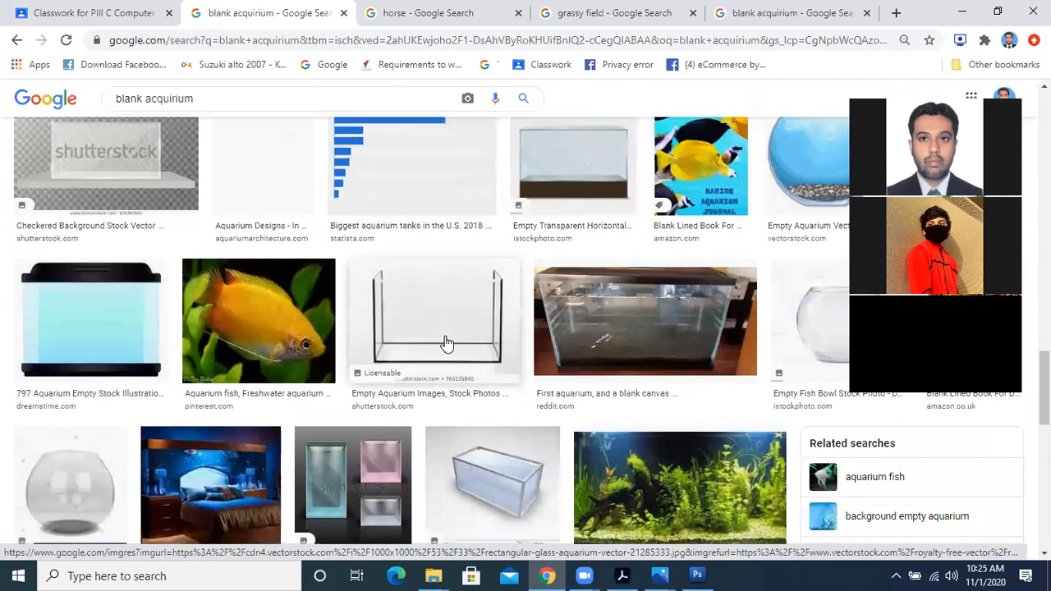
{"action": "scroll", "coordinate": [446, 344], "scroll_direction": "down", "scroll_amount": 4}
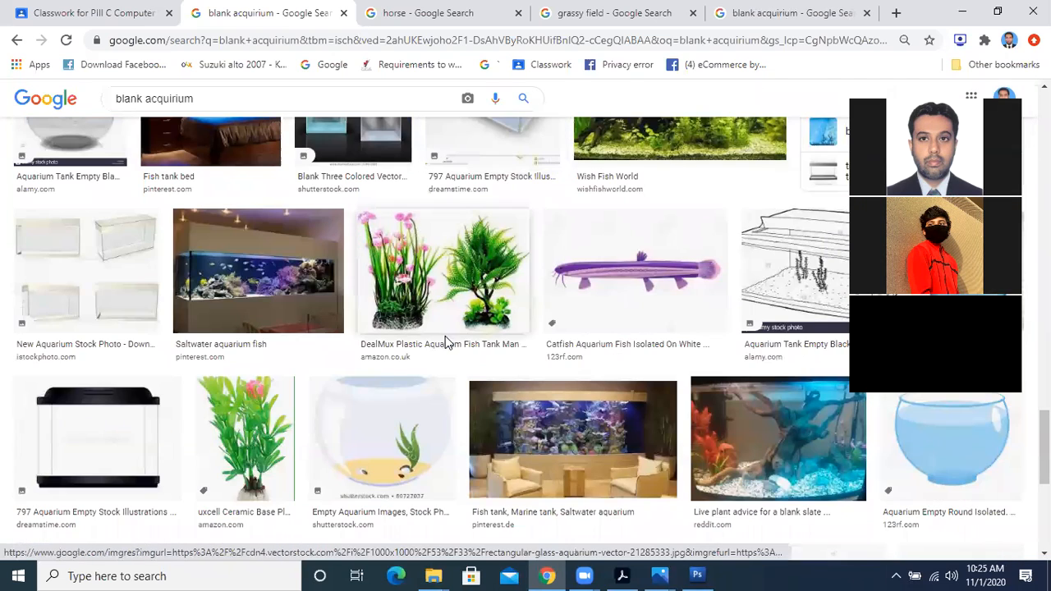
{"action": "scroll", "coordinate": [516, 364], "scroll_direction": "up", "scroll_amount": 1}
{"action": "scroll", "coordinate": [886, 513], "scroll_direction": "down", "scroll_amount": 2}
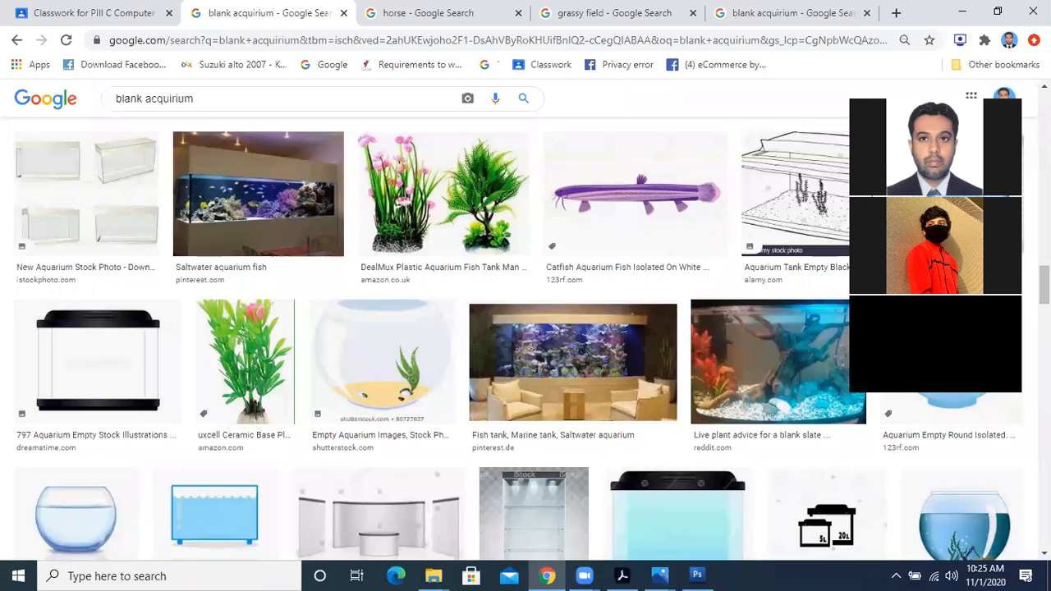
{"action": "scroll", "coordinate": [526, 329], "scroll_direction": "down", "scroll_amount": 4}
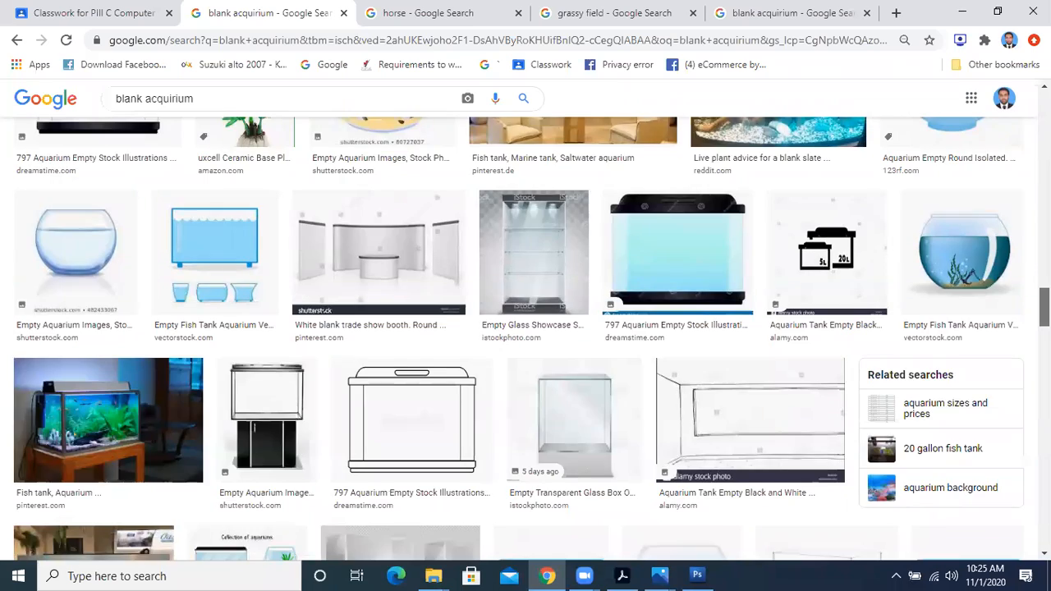
{"action": "scroll", "coordinate": [525, 328], "scroll_direction": "down", "scroll_amount": 3}
{"action": "left_click_drag", "start_coordinate": [1043, 338], "coordinate": [1043, 111]}
Search Google Images for "fishes" and open the "Underwater animals" sheet of many small fish in a new tab.
{"action": "triple_click", "coordinate": [237, 110]}
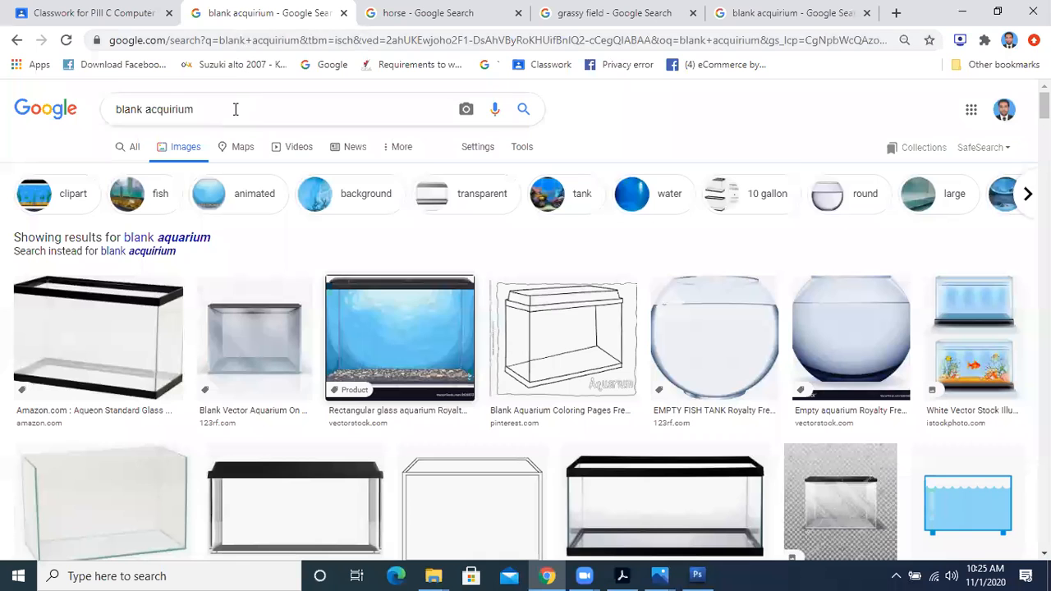
{"action": "type", "text": "fishes"}
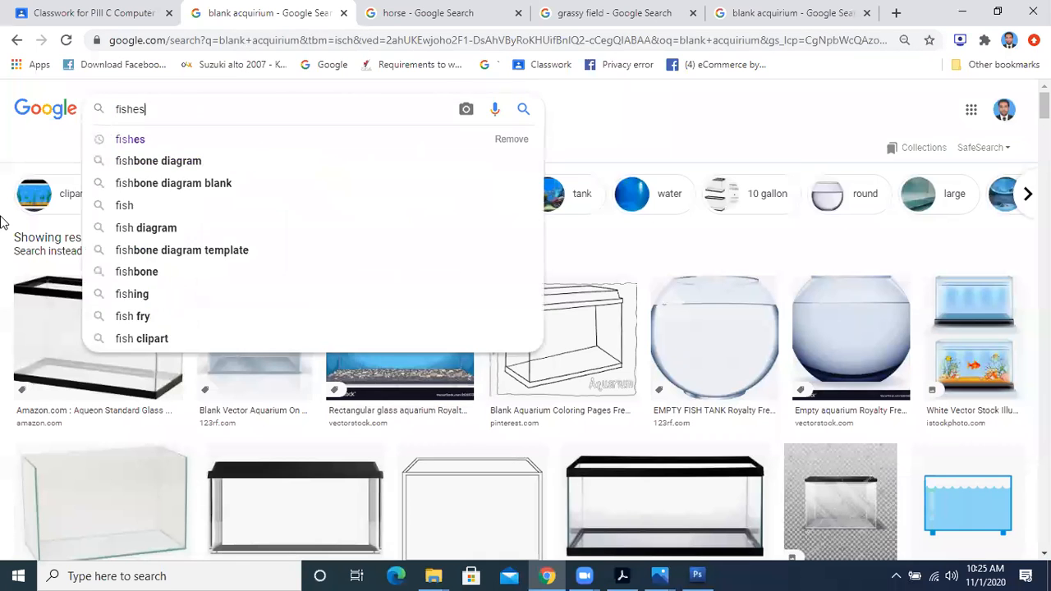
{"action": "key", "text": "Return"}
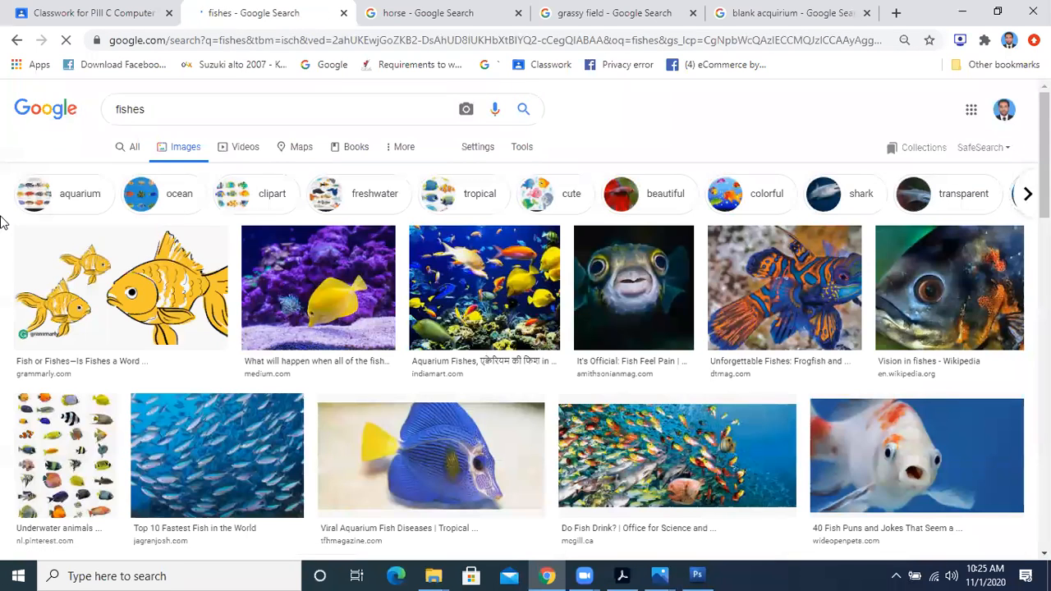
{"action": "scroll", "coordinate": [716, 397], "scroll_direction": "down", "scroll_amount": 1}
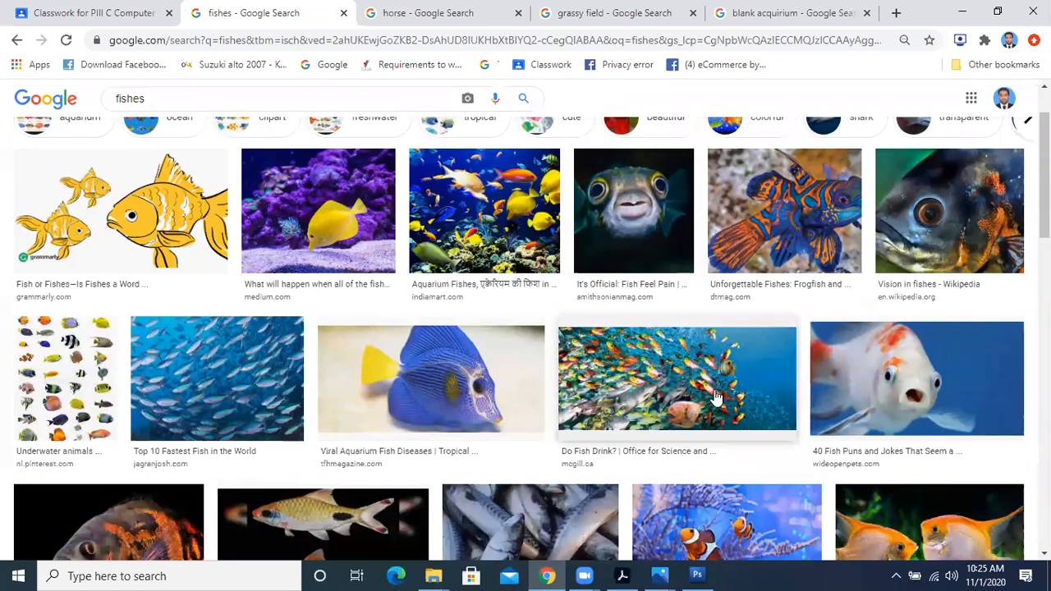
{"action": "scroll", "coordinate": [201, 460], "scroll_direction": "down", "scroll_amount": 1}
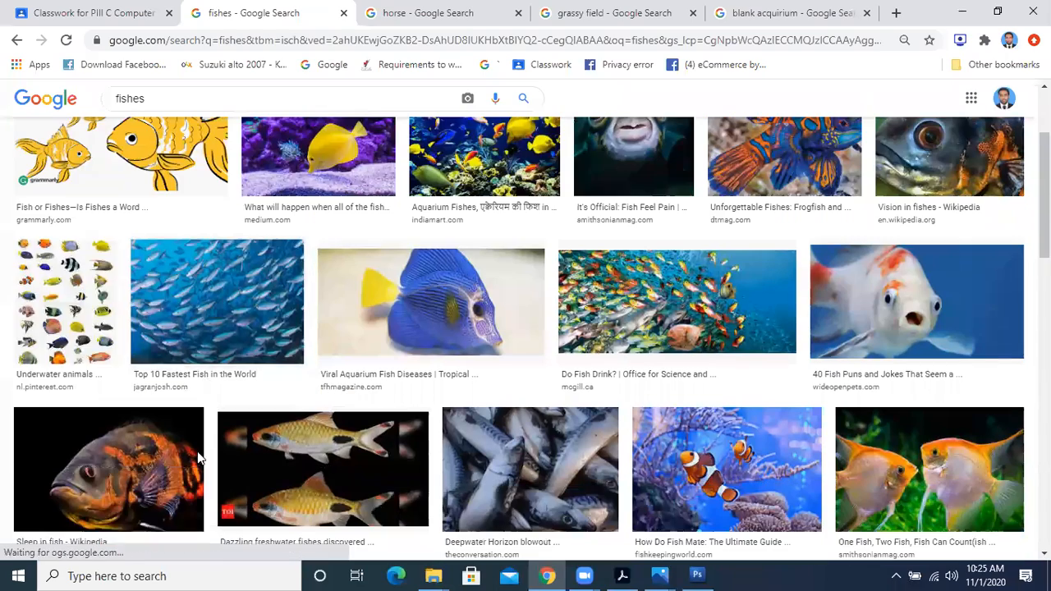
{"action": "right_click", "coordinate": [71, 240]}
{"action": "left_click", "coordinate": [82, 251]}
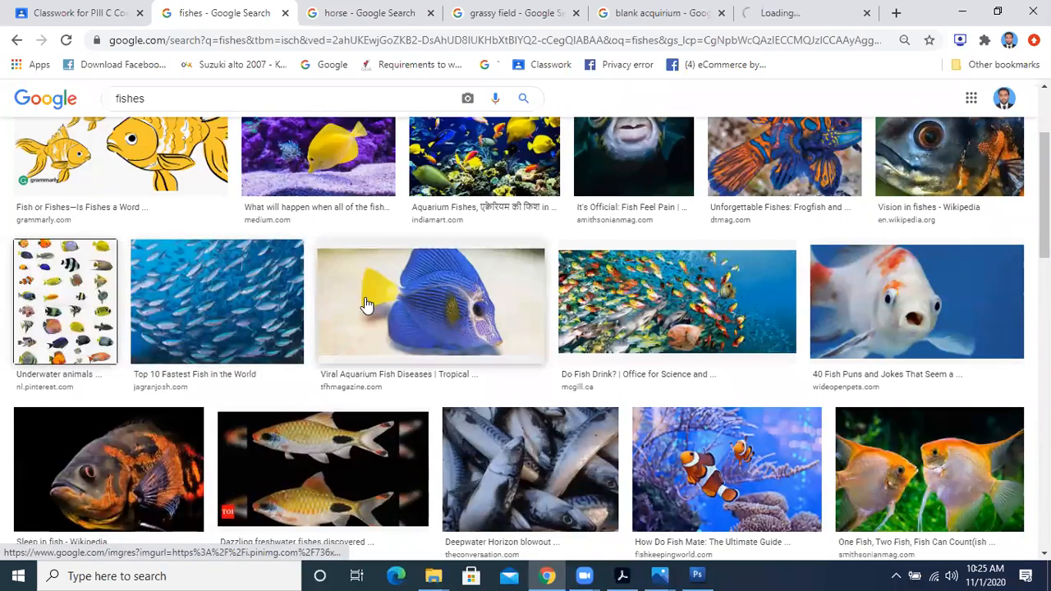
Save the fish sheet as a JPEG image in the "Lab Activity 2 Adobe Flash CS3" folder under its suggested name.
{"action": "scroll", "coordinate": [345, 366], "scroll_direction": "down", "scroll_amount": 3}
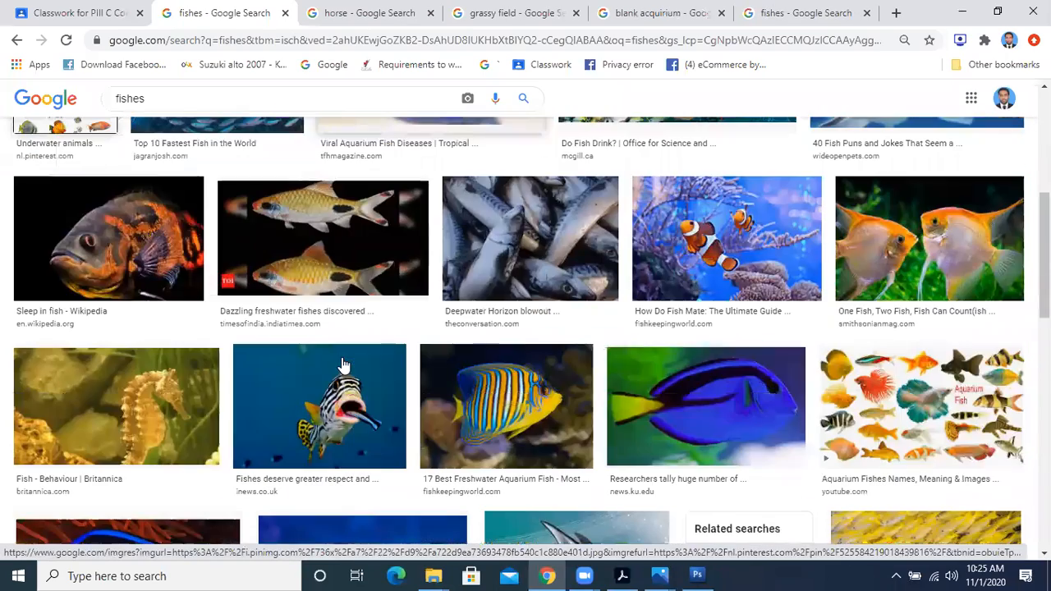
{"action": "left_click", "coordinate": [441, 8]}
{"action": "left_click", "coordinate": [537, 8]}
{"action": "left_click", "coordinate": [762, 8]}
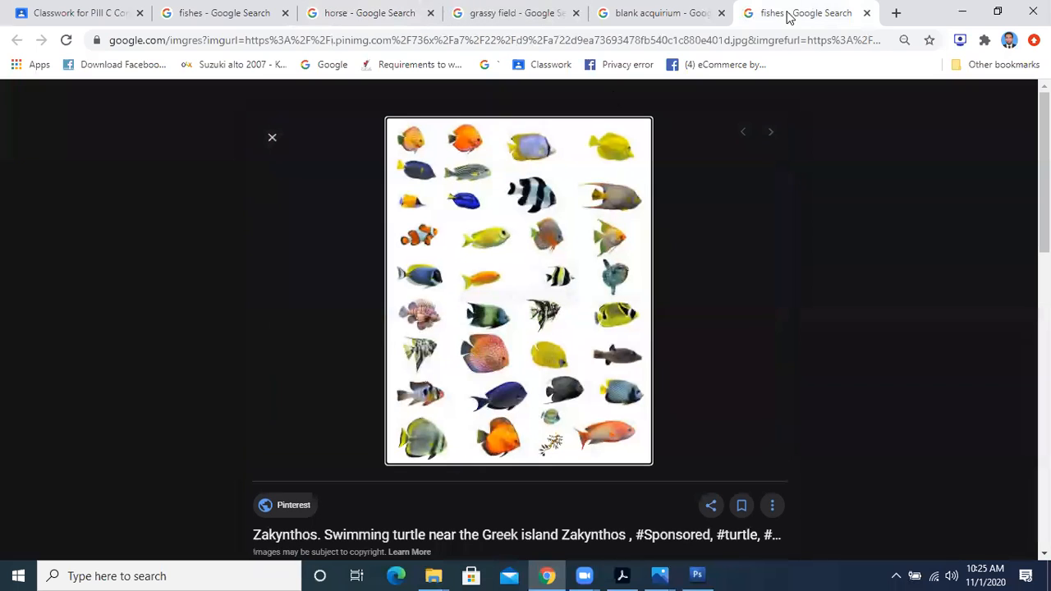
{"action": "right_click", "coordinate": [477, 235]}
{"action": "left_click", "coordinate": [571, 366]}
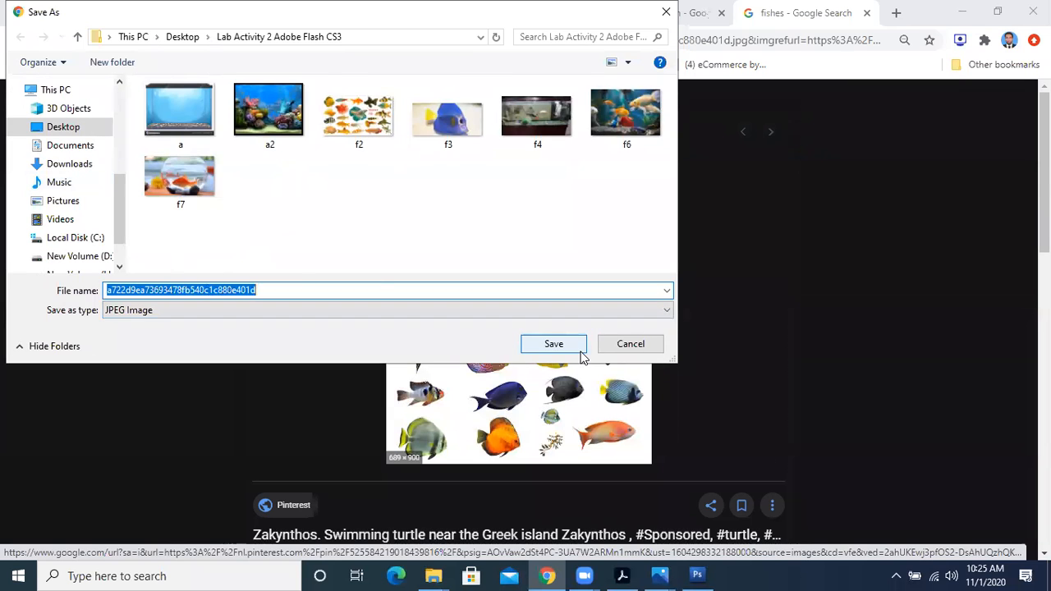
{"action": "left_click", "coordinate": [554, 344]}
Return to Photoshop and close the "Horse on a New Background.psd" document.
{"action": "left_click", "coordinate": [961, 12]}
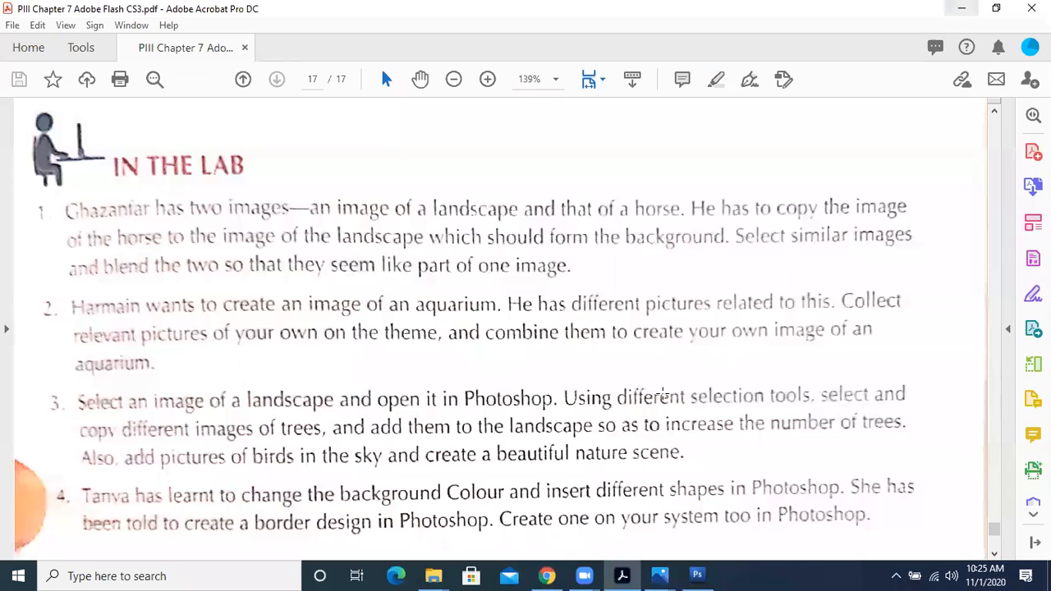
{"action": "left_click", "coordinate": [961, 8]}
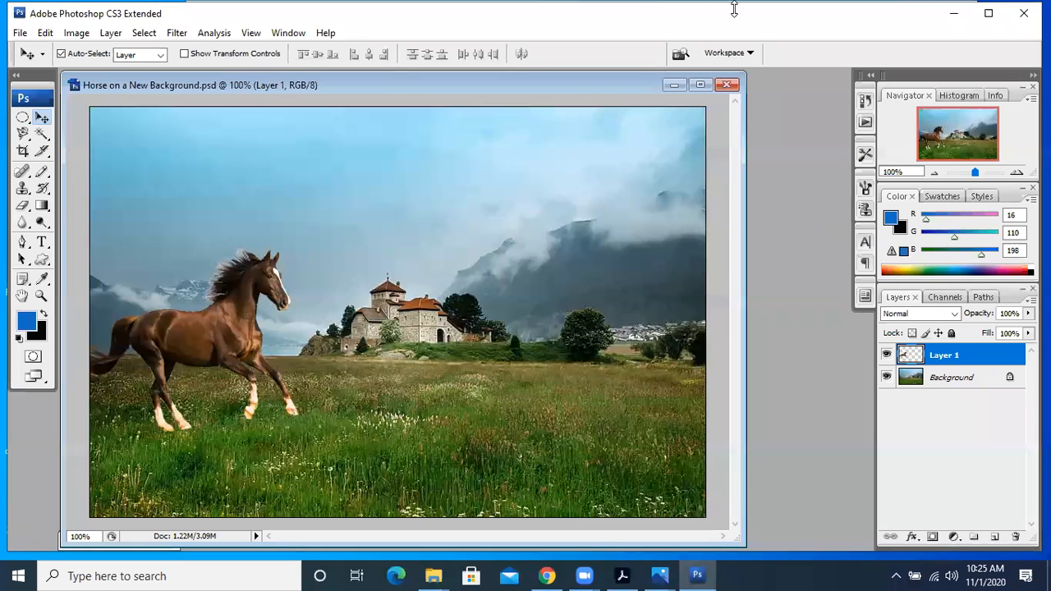
{"action": "left_click", "coordinate": [727, 85]}
Open the coral aquarium picture a2.jpg from the "Lab Activity 2 Adobe Flash CS3" folder and reposition its window.
{"action": "double_click", "coordinate": [356, 241]}
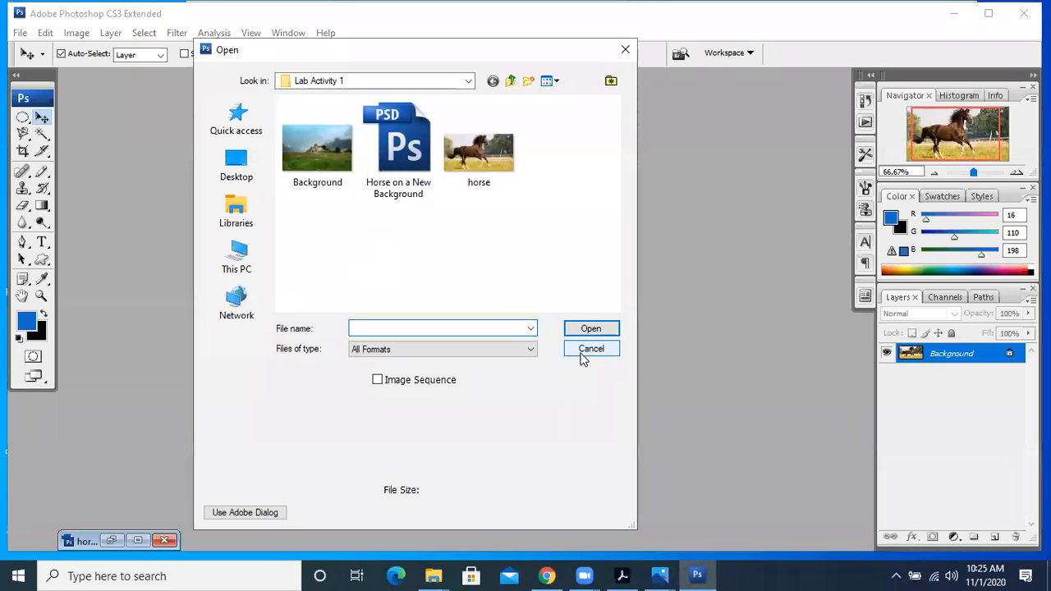
{"action": "left_click", "coordinate": [510, 81]}
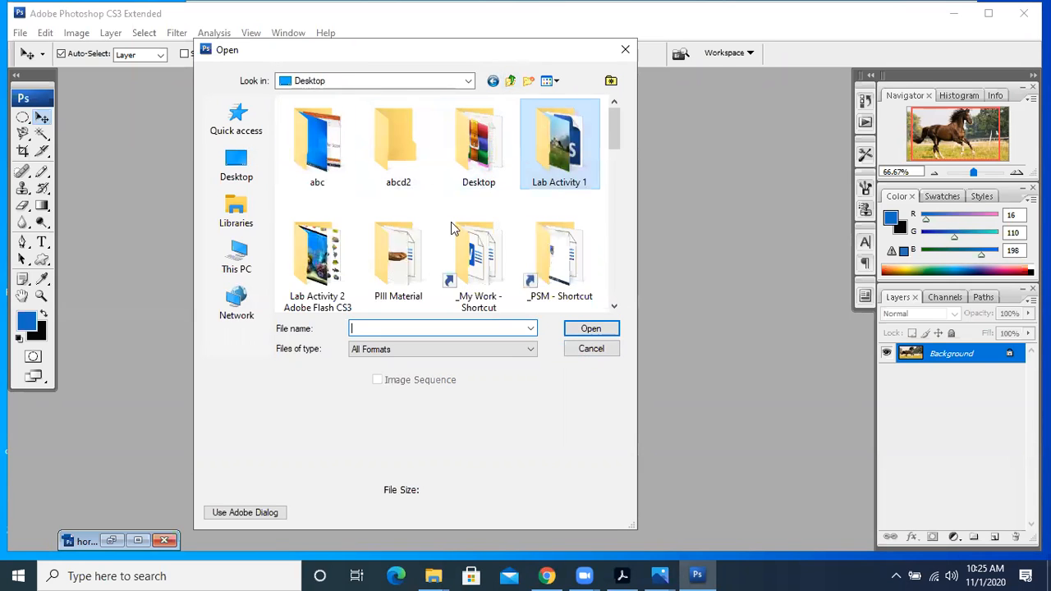
{"action": "double_click", "coordinate": [324, 255]}
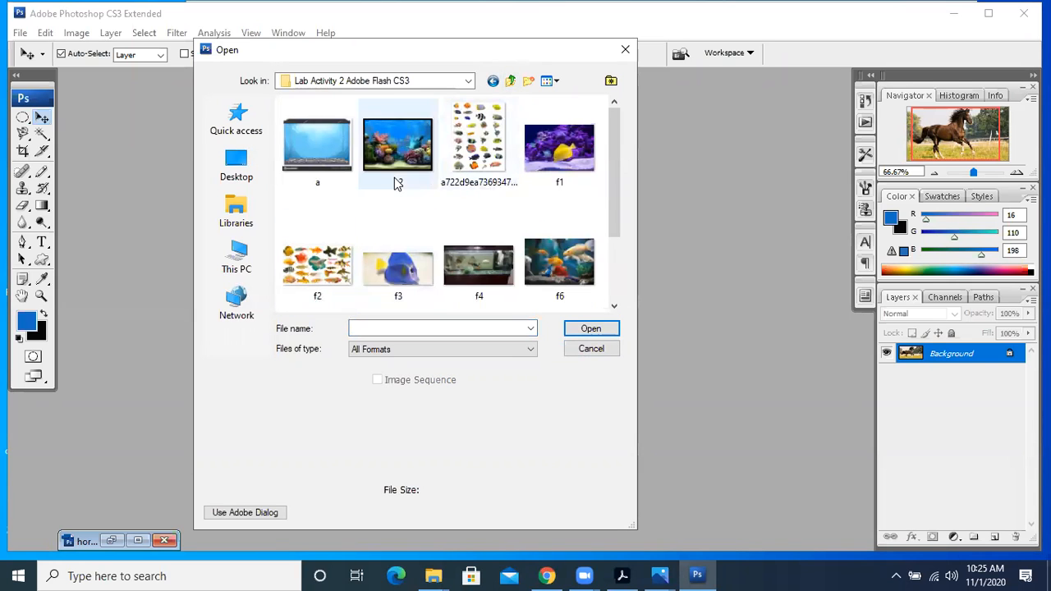
{"action": "left_click_drag", "start_coordinate": [383, 211], "coordinate": [303, 155]}
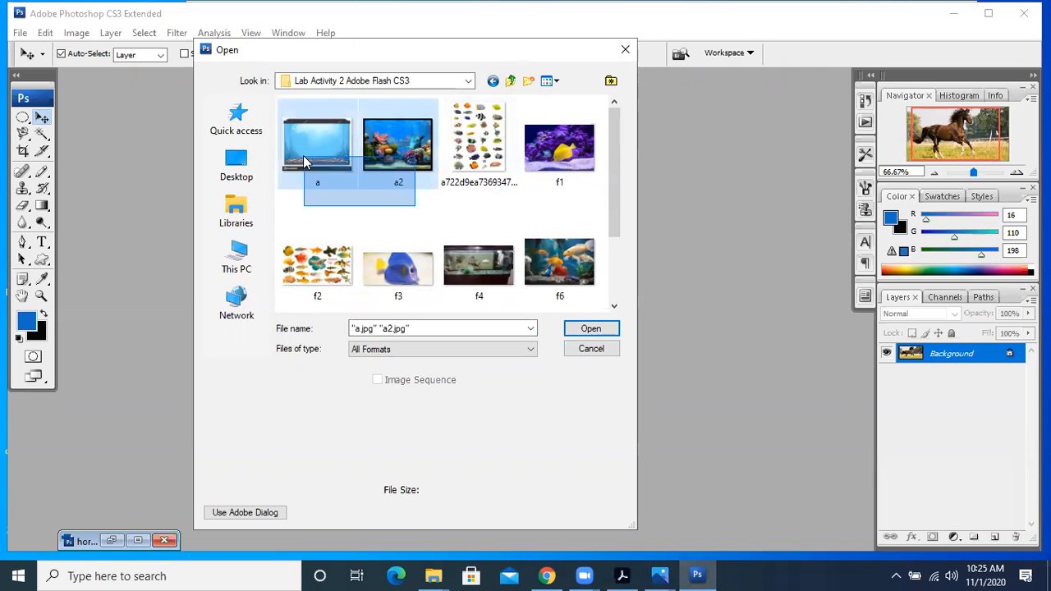
{"action": "double_click", "coordinate": [390, 153]}
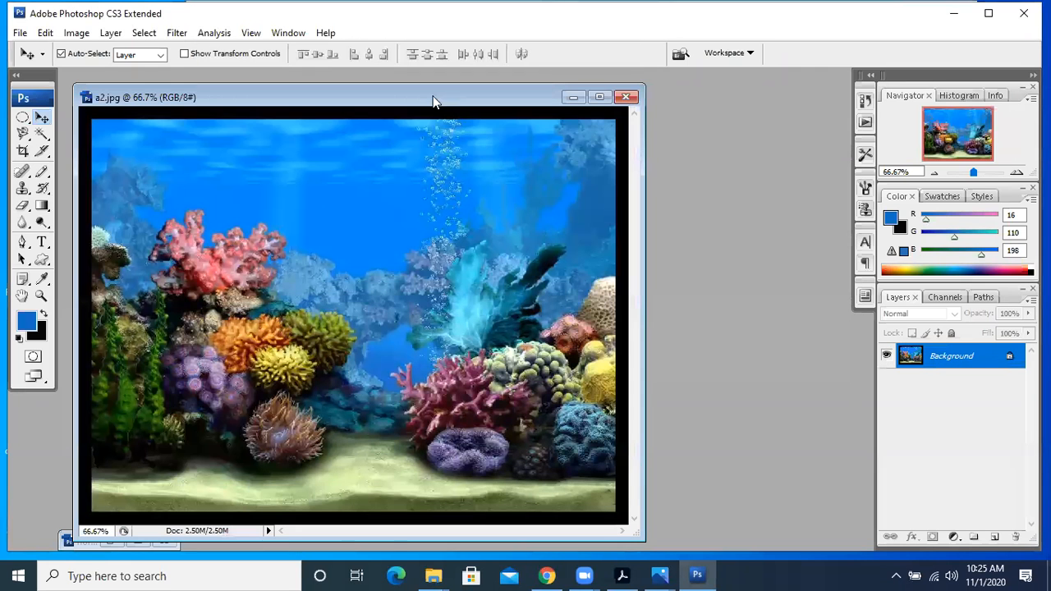
{"action": "left_click_drag", "start_coordinate": [434, 100], "coordinate": [352, 113]}
Open the empty-tank picture a.jpg and arrange the a2.jpg window fully visible in front of it.
{"action": "double_click", "coordinate": [636, 246]}
{"action": "double_click", "coordinate": [300, 147]}
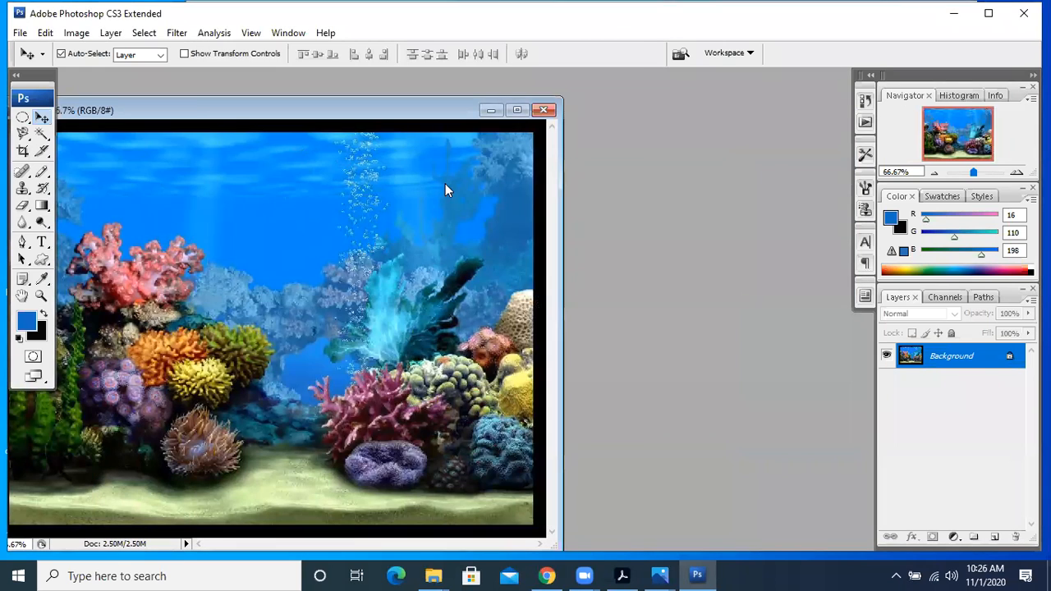
{"action": "left_click", "coordinate": [542, 286]}
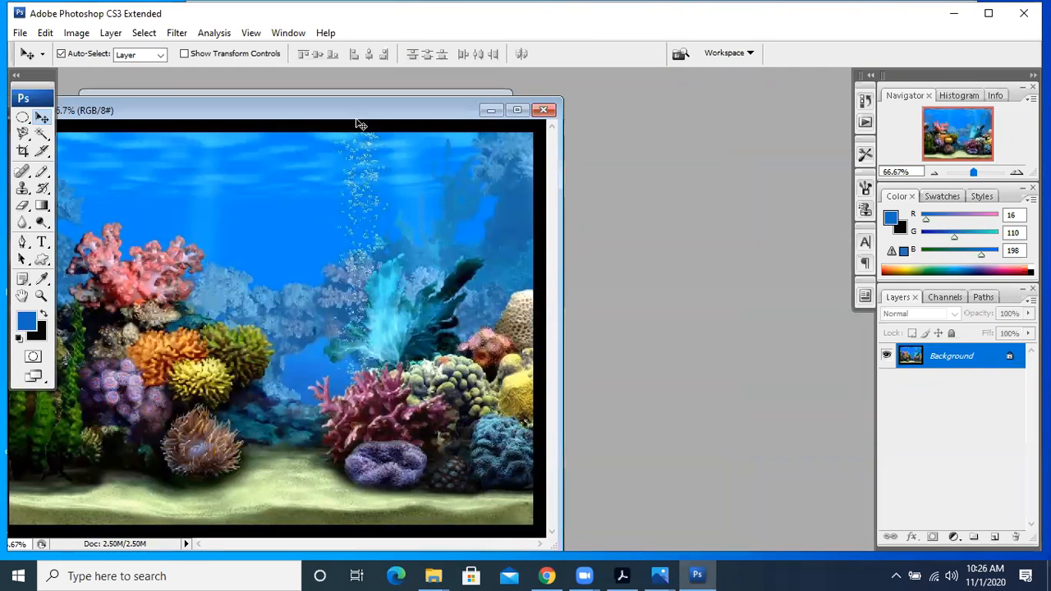
{"action": "left_click", "coordinate": [460, 122]}
{"action": "left_click", "coordinate": [546, 222]}
{"action": "left_click", "coordinate": [473, 121]}
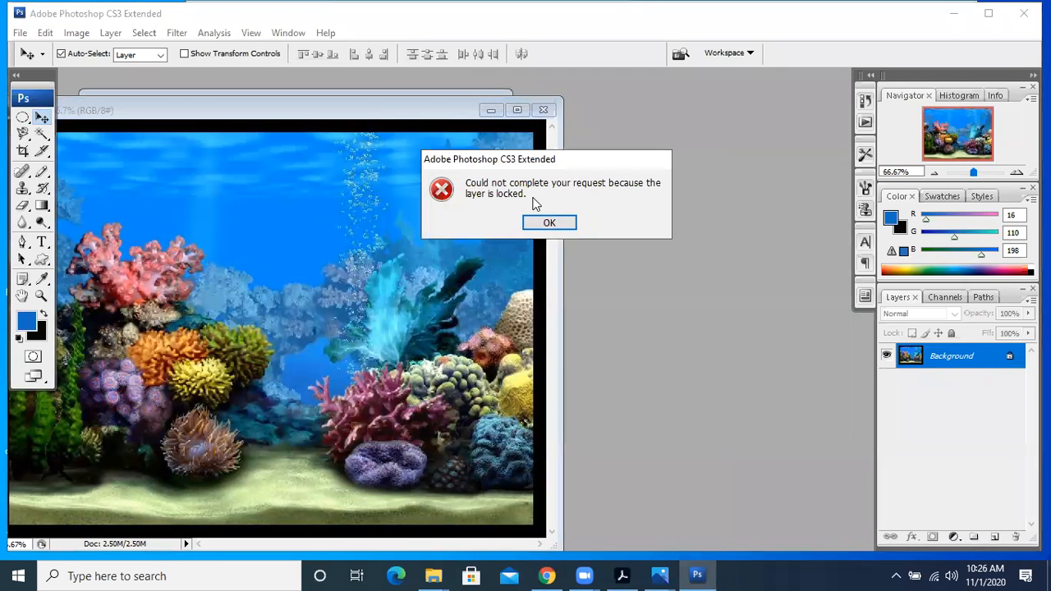
{"action": "left_click", "coordinate": [546, 223]}
{"action": "left_click_drag", "start_coordinate": [345, 117], "coordinate": [436, 93]}
Open the fish sheet JPEG from the Lab Activity 2 folder and place its window over the right part of the aquarium picture.
{"action": "double_click", "coordinate": [794, 222]}
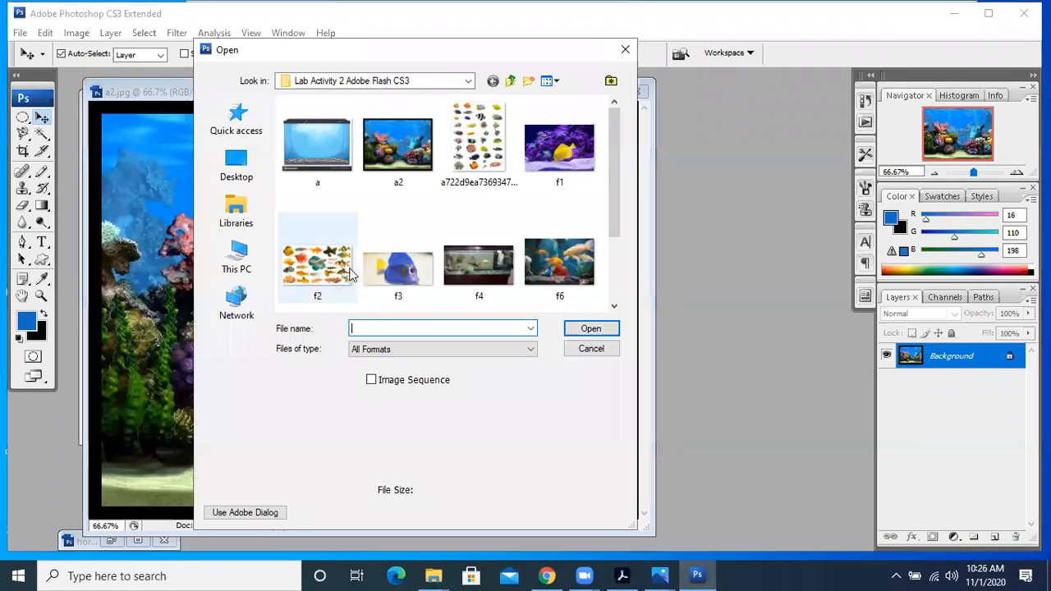
{"action": "double_click", "coordinate": [470, 153]}
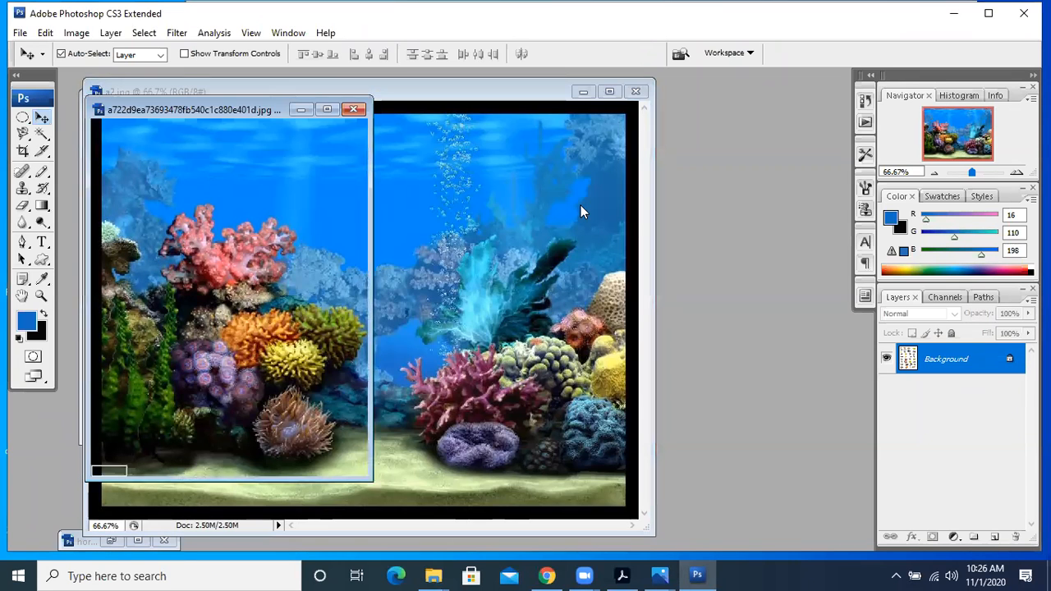
{"action": "left_click_drag", "start_coordinate": [225, 111], "coordinate": [681, 121]}
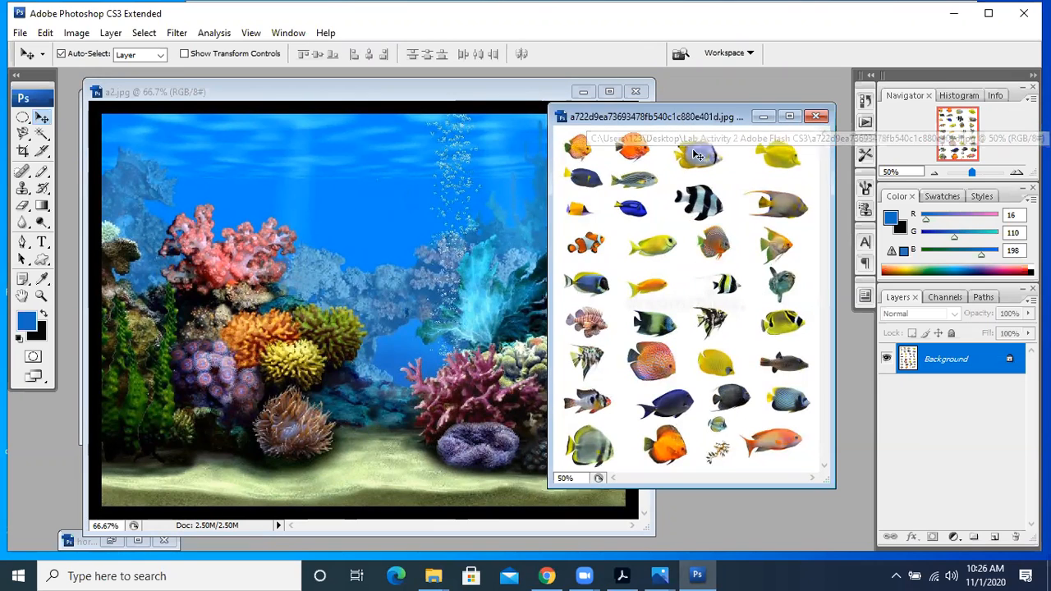
{"action": "left_click_drag", "start_coordinate": [690, 76], "coordinate": [690, 75]}
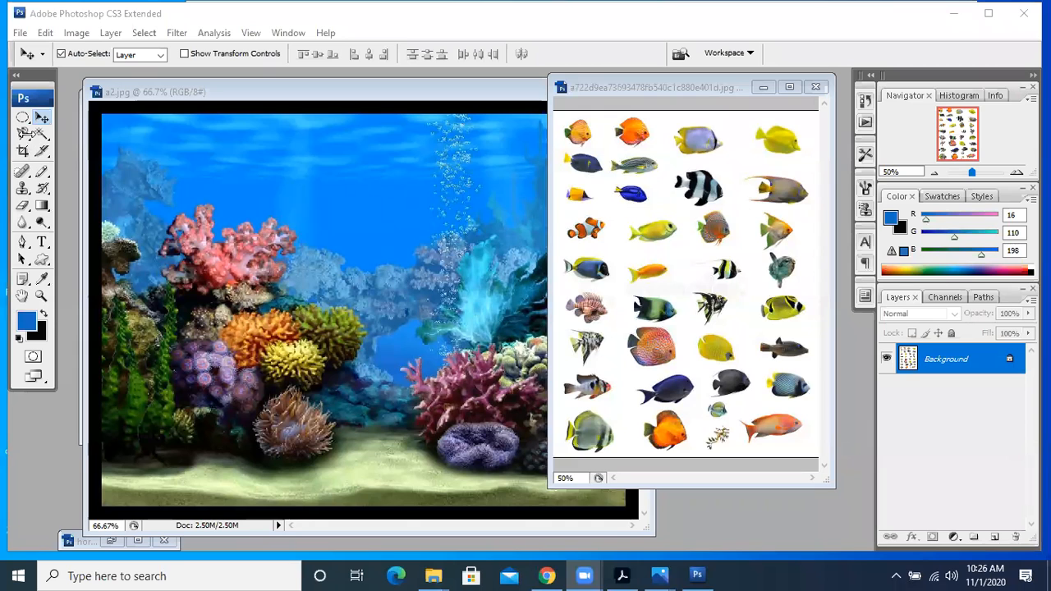
{"action": "left_click", "coordinate": [605, 90]}
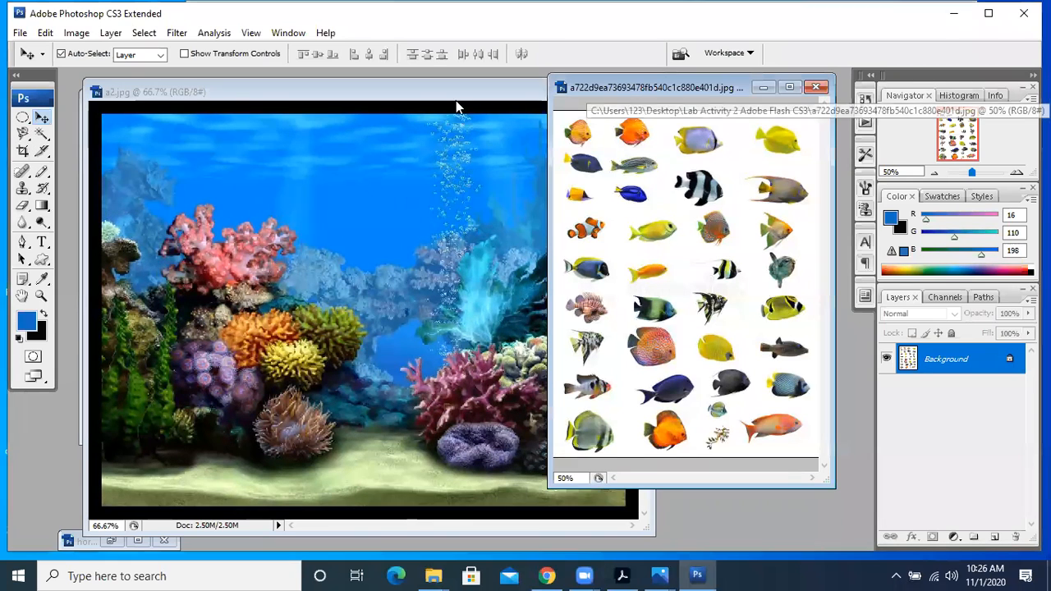
{"action": "left_click", "coordinate": [26, 136]}
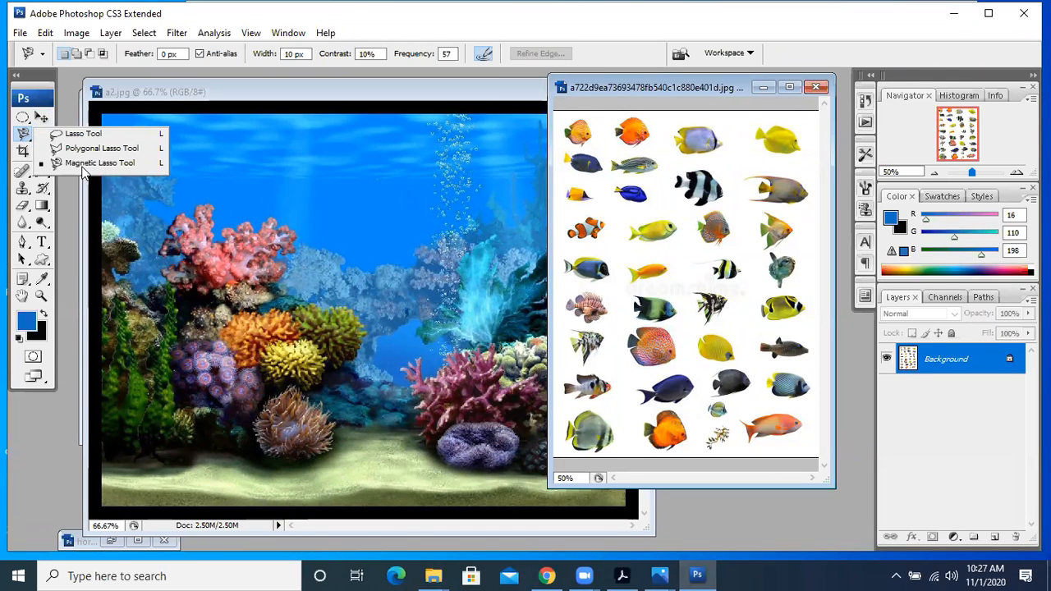
{"action": "left_click", "coordinate": [68, 192]}
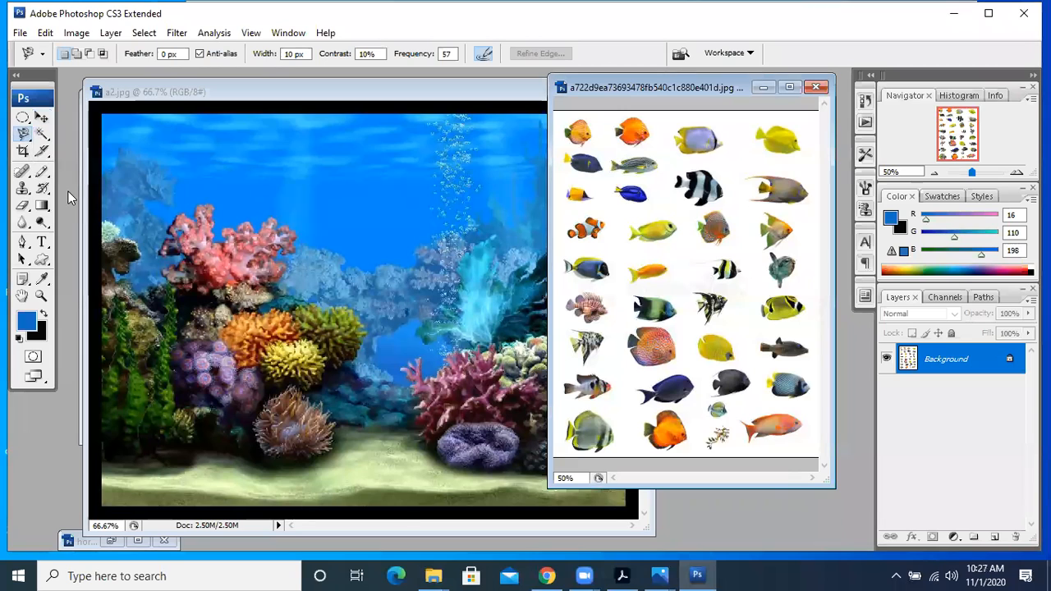
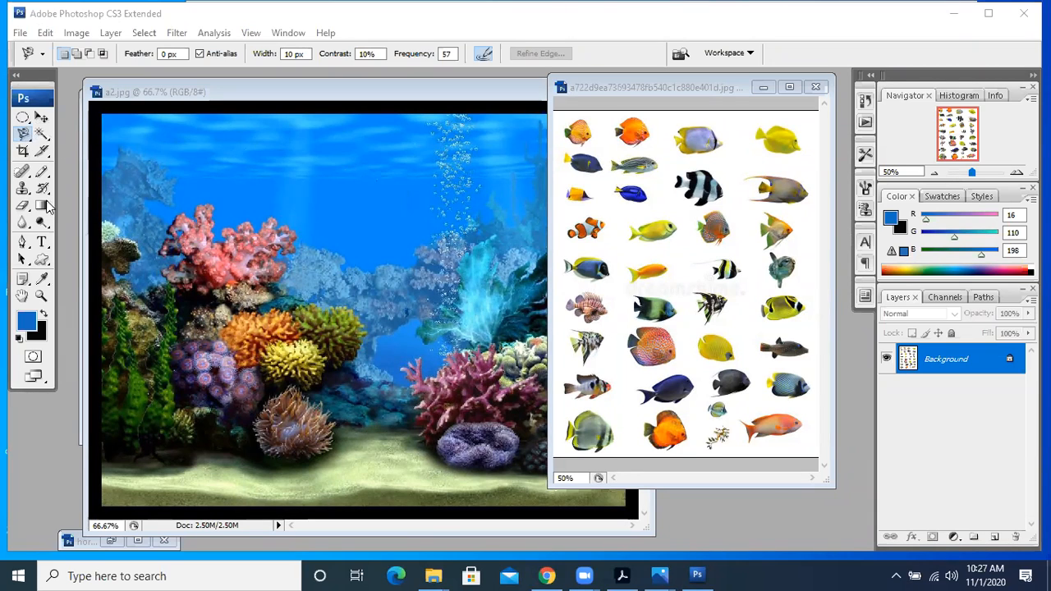
{"action": "left_click", "coordinate": [24, 133]}
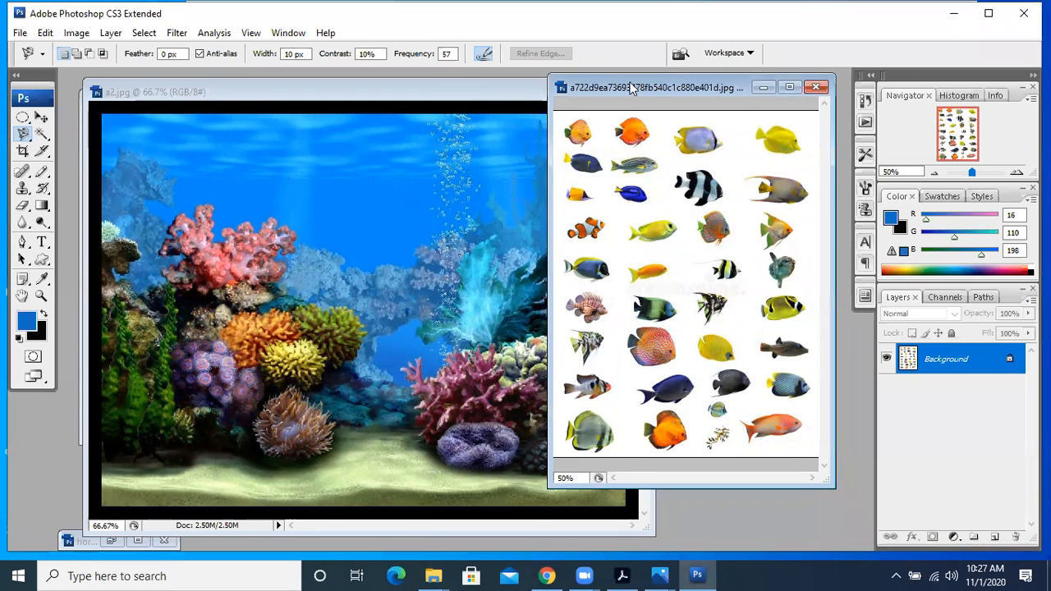
{"action": "left_click", "coordinate": [22, 134]}
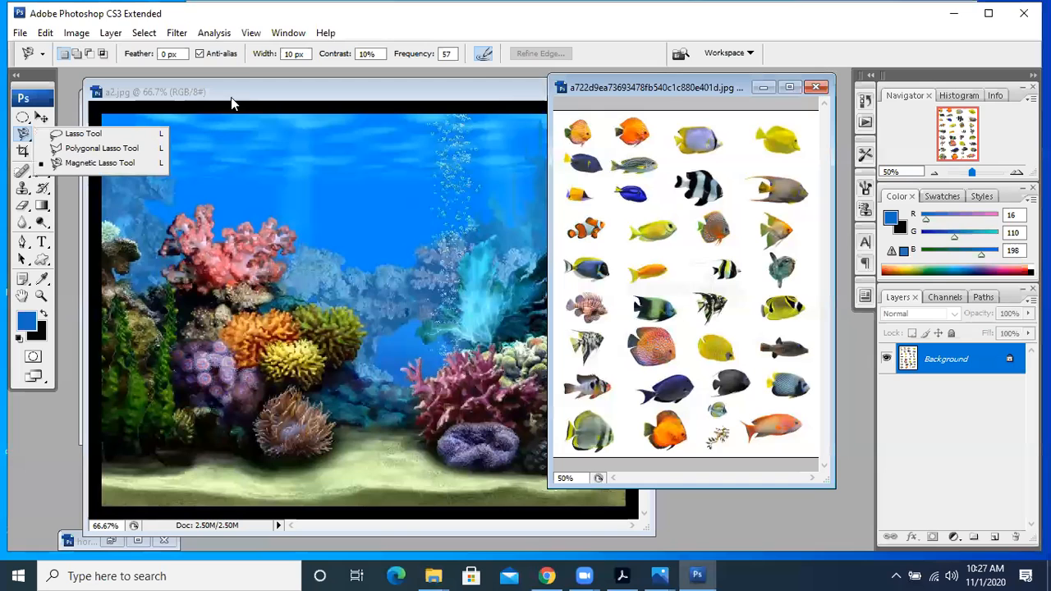
{"action": "left_click", "coordinate": [663, 91]}
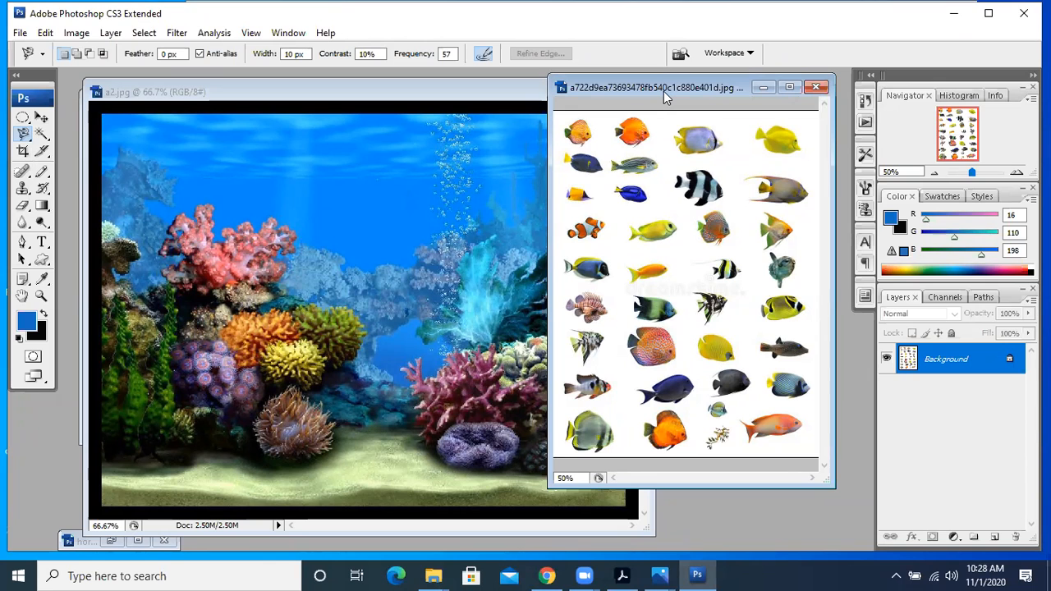
Select the white background around the fish on the fish sheet with the Magic Wand and delete it.
{"action": "left_click_drag", "start_coordinate": [664, 91], "coordinate": [533, 92]}
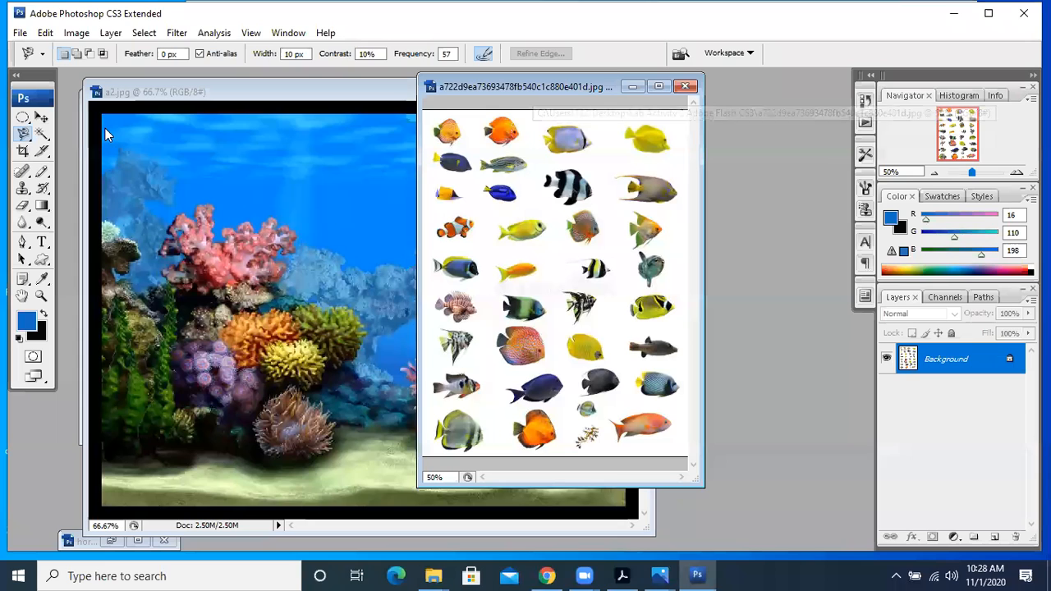
{"action": "left_click", "coordinate": [40, 133]}
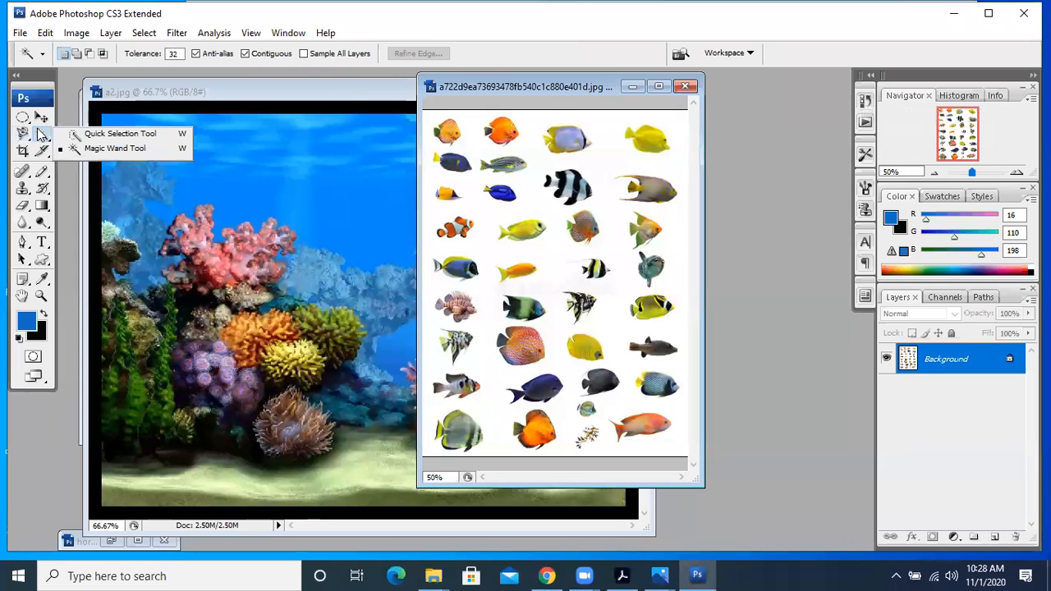
{"action": "left_click", "coordinate": [120, 150]}
{"action": "left_click", "coordinate": [680, 214]}
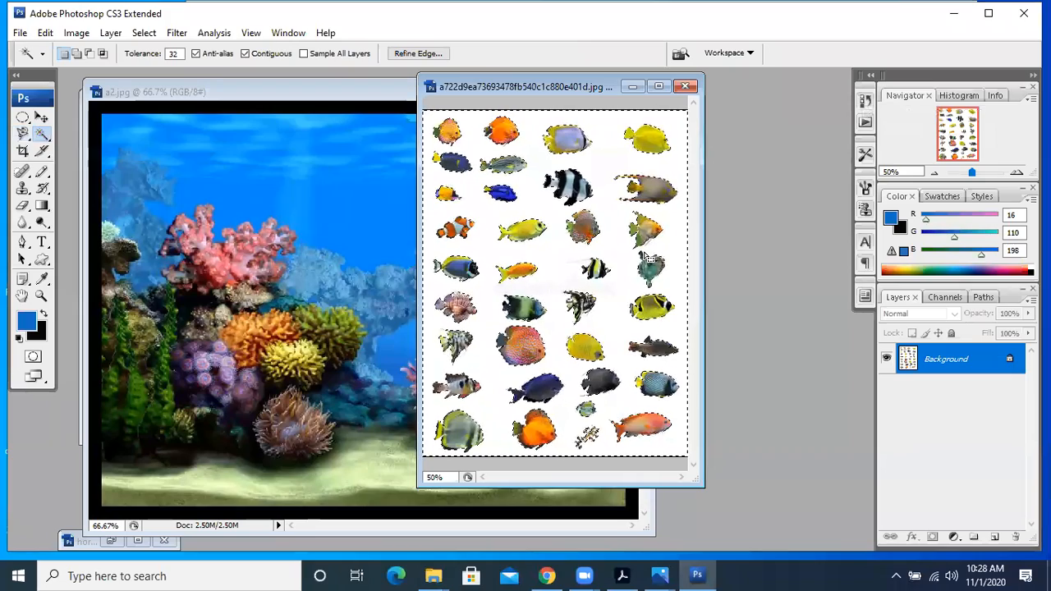
{"action": "key", "text": "Delete"}
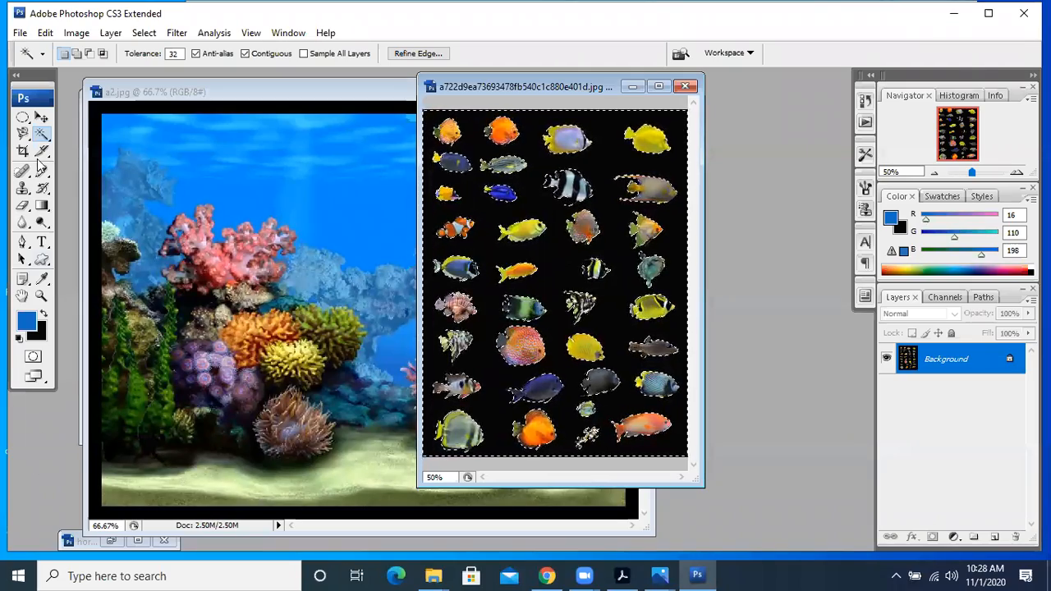
Copy the fish sheet content into the a2.jpg aquarium document with the Move tool.
{"action": "left_click", "coordinate": [41, 117]}
{"action": "left_click_drag", "start_coordinate": [593, 156], "coordinate": [368, 184]}
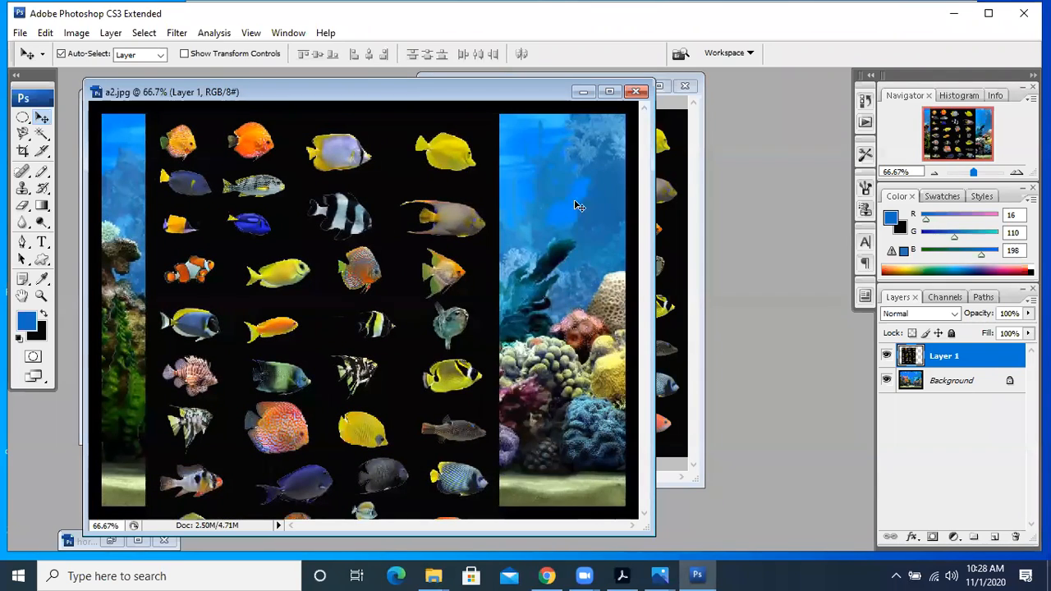
{"action": "left_click", "coordinate": [685, 200]}
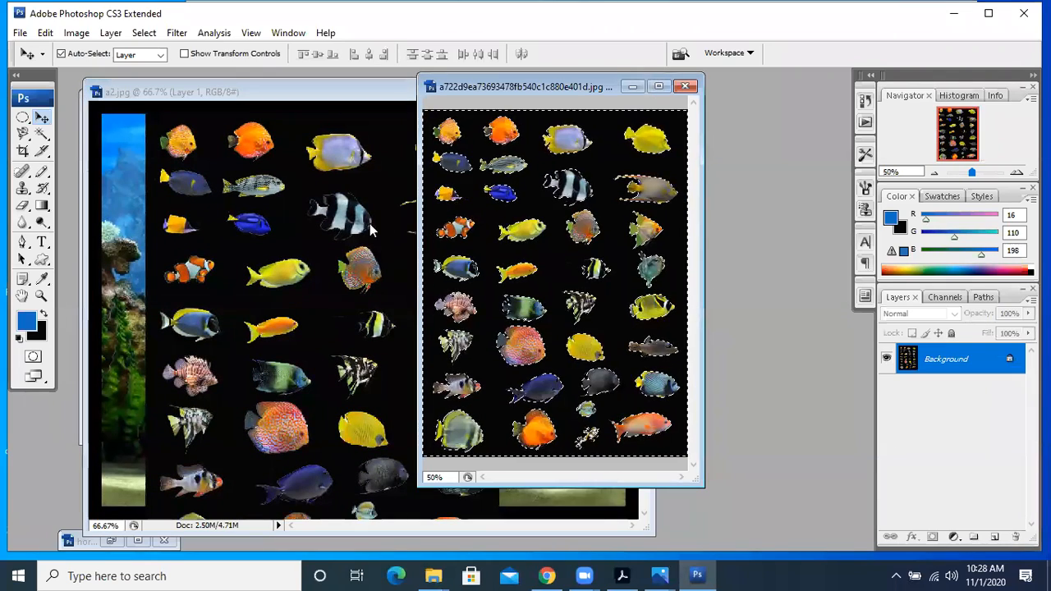
{"action": "left_click", "coordinate": [332, 163]}
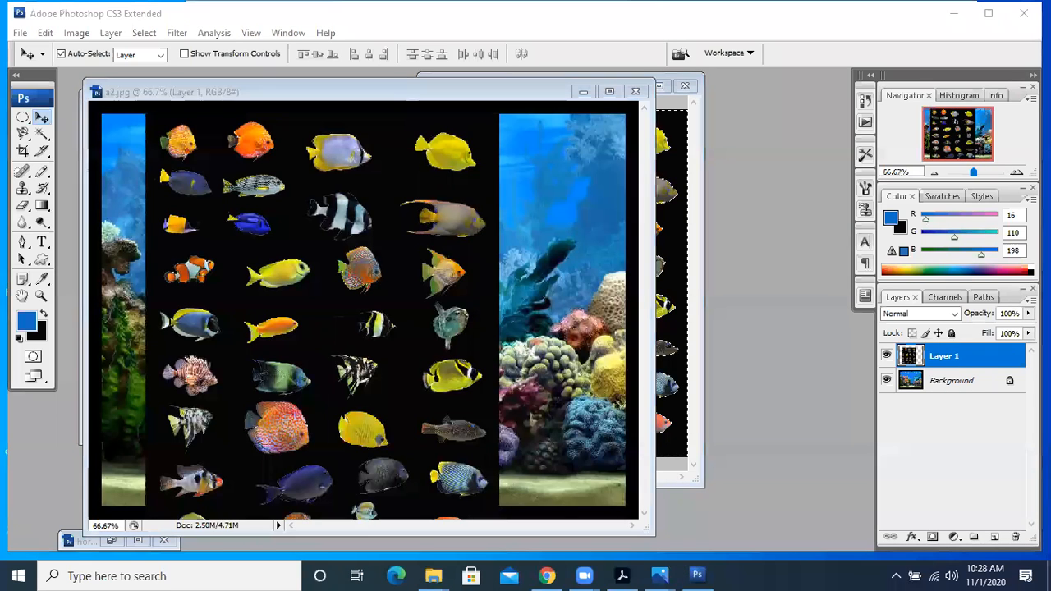
Delete Layer 1 with the copied fish sheet from a2.jpg.
{"action": "left_click", "coordinate": [969, 365]}
{"action": "right_click", "coordinate": [962, 366]}
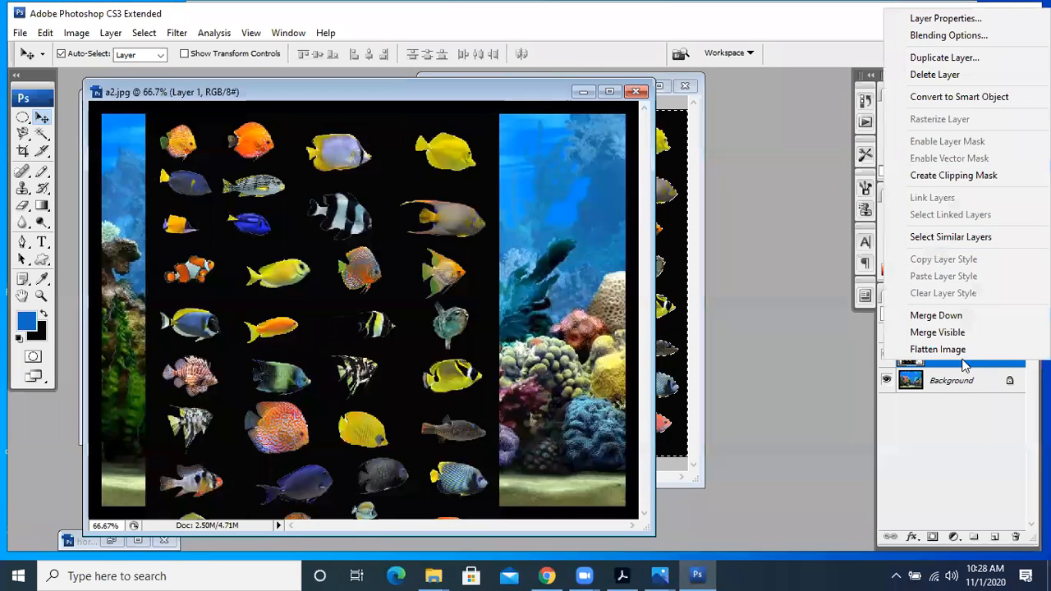
{"action": "left_click", "coordinate": [935, 74]}
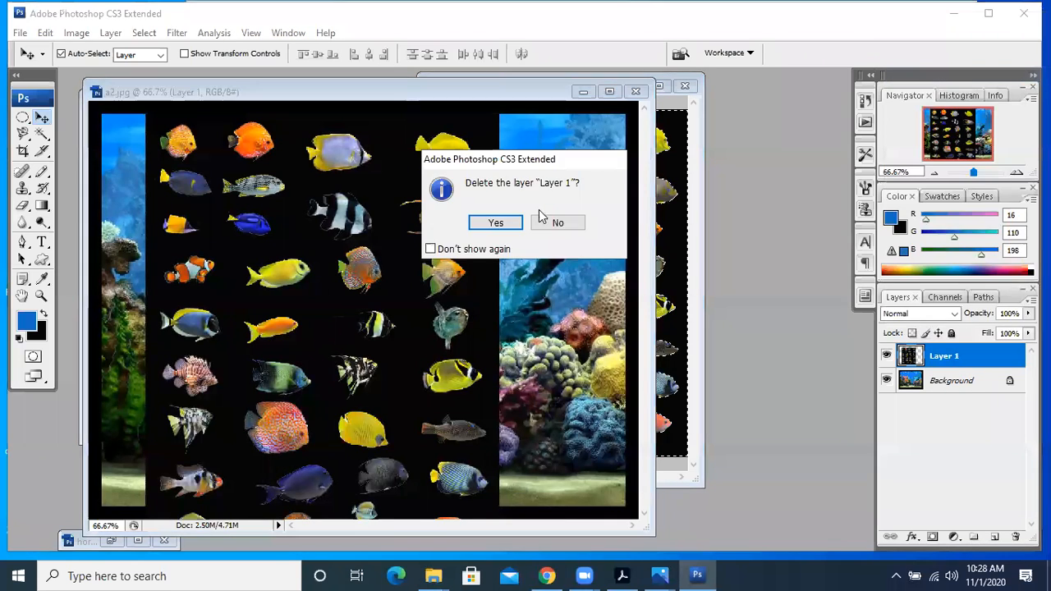
{"action": "left_click", "coordinate": [452, 223]}
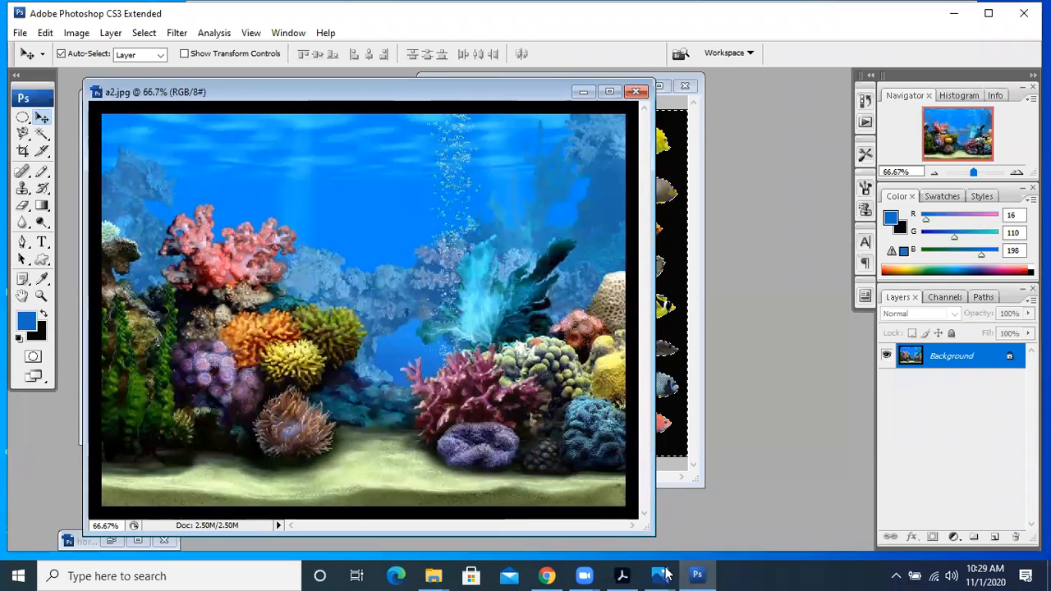
Bring the fish sheet window to the front and reposition it beside the aquarium's corals.
{"action": "mouse_move", "coordinate": [660, 575]}
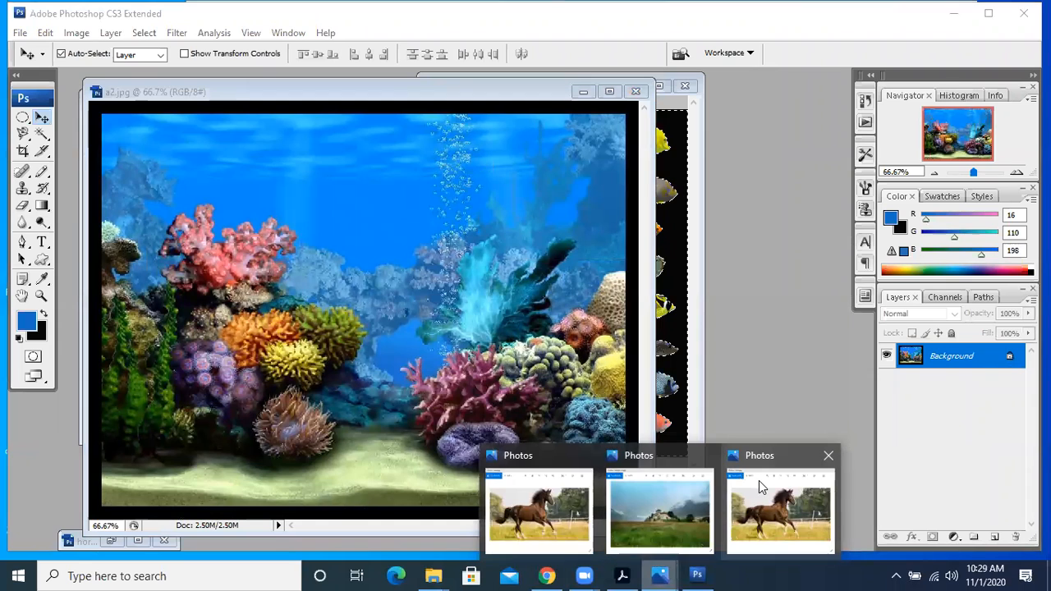
{"action": "left_click", "coordinate": [563, 153]}
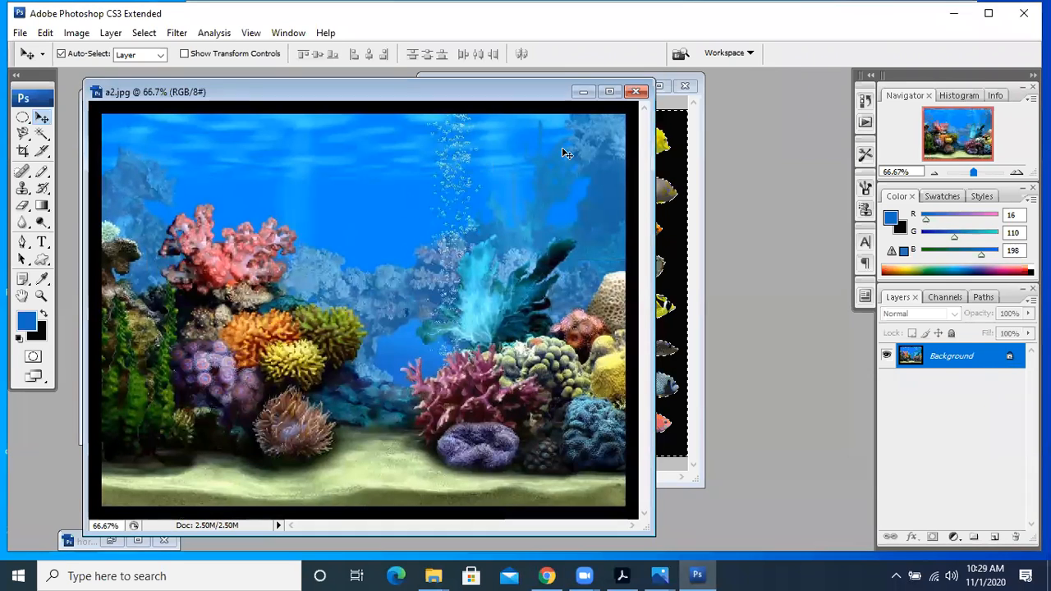
{"action": "key", "text": "ctrl+o"}
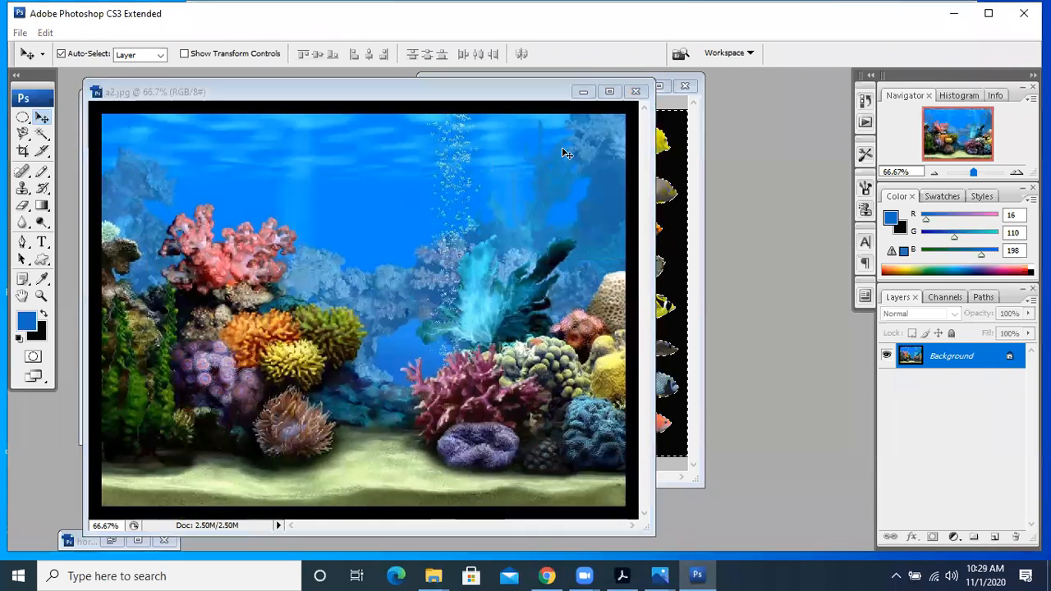
{"action": "mouse_move", "coordinate": [563, 100]}
{"action": "left_mouse_down"}
{"action": "mouse_move", "coordinate": [618, 105]}
{"action": "mouse_move", "coordinate": [561, 93]}
{"action": "left_mouse_up"}
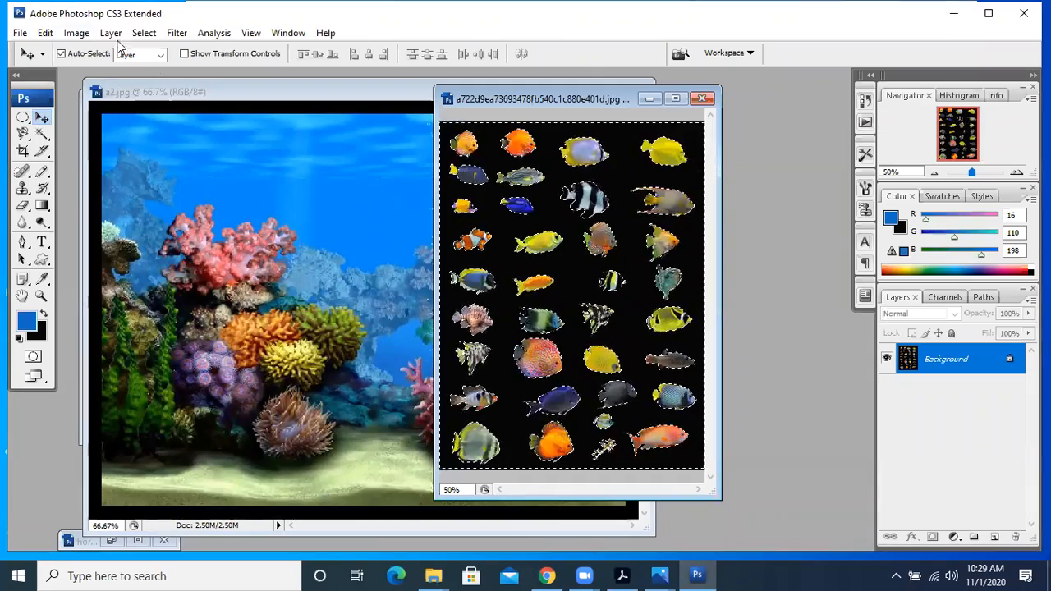
Switch to the Magic Wand tool and go through its selection modes, ending on Add to selection.
{"action": "left_click", "coordinate": [48, 101]}
{"action": "left_click", "coordinate": [44, 134]}
{"action": "left_click", "coordinate": [71, 149]}
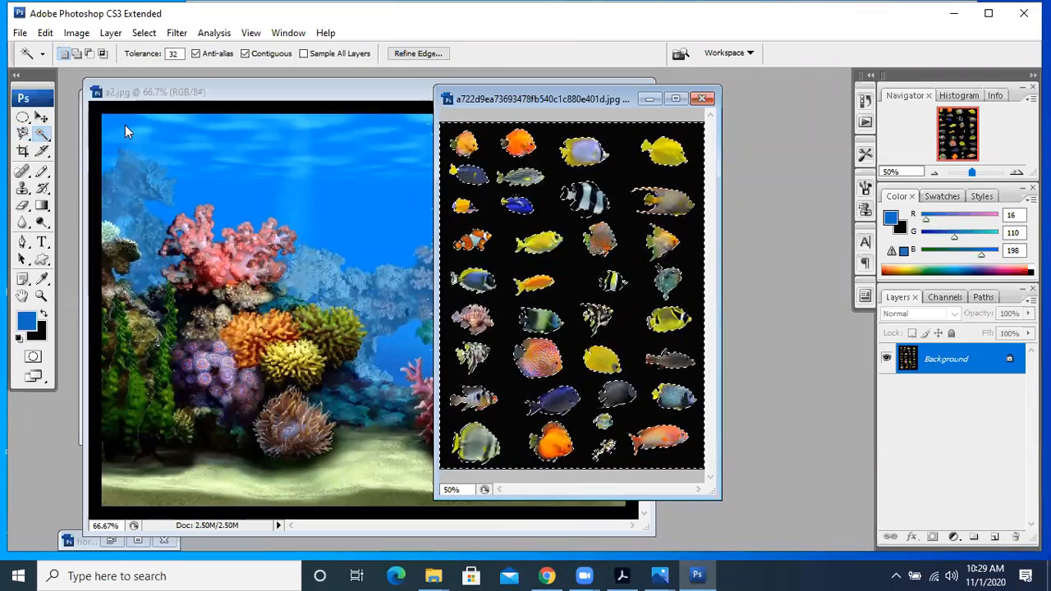
{"action": "left_click", "coordinate": [78, 53]}
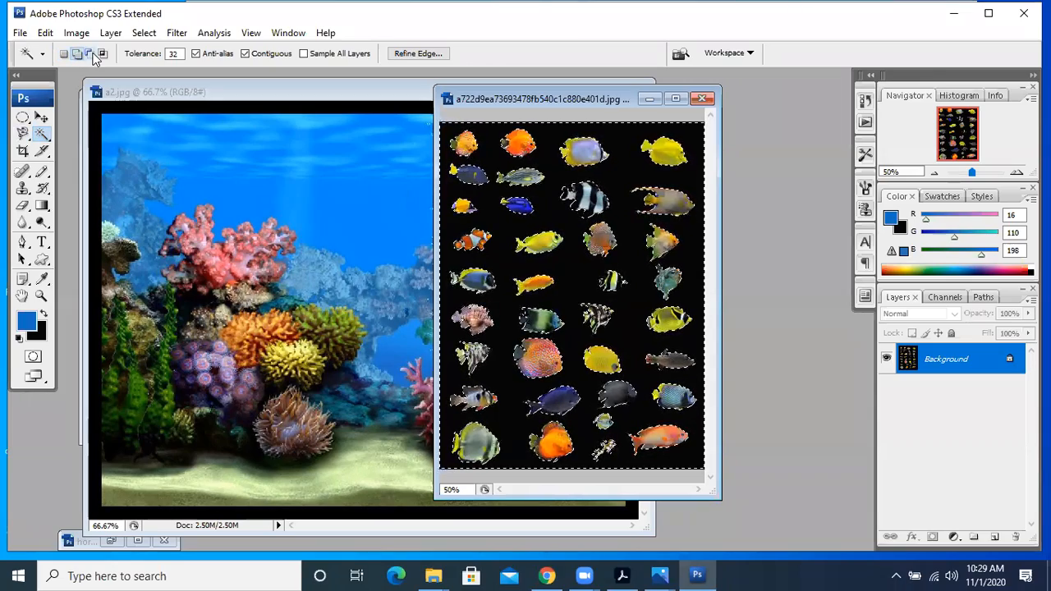
{"action": "left_click", "coordinate": [90, 53]}
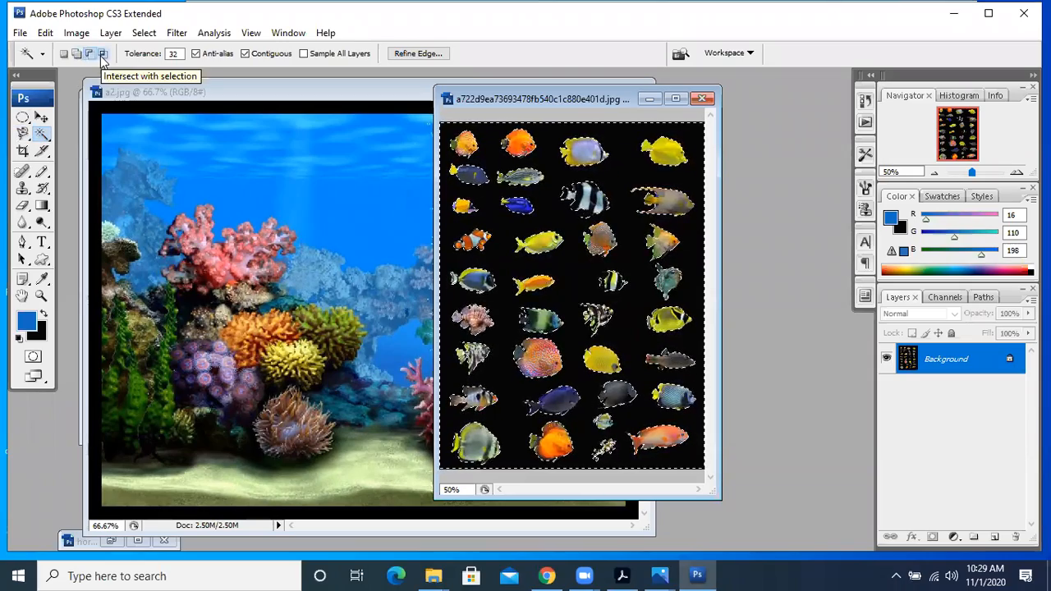
{"action": "left_click", "coordinate": [103, 54]}
{"action": "left_click", "coordinate": [64, 57]}
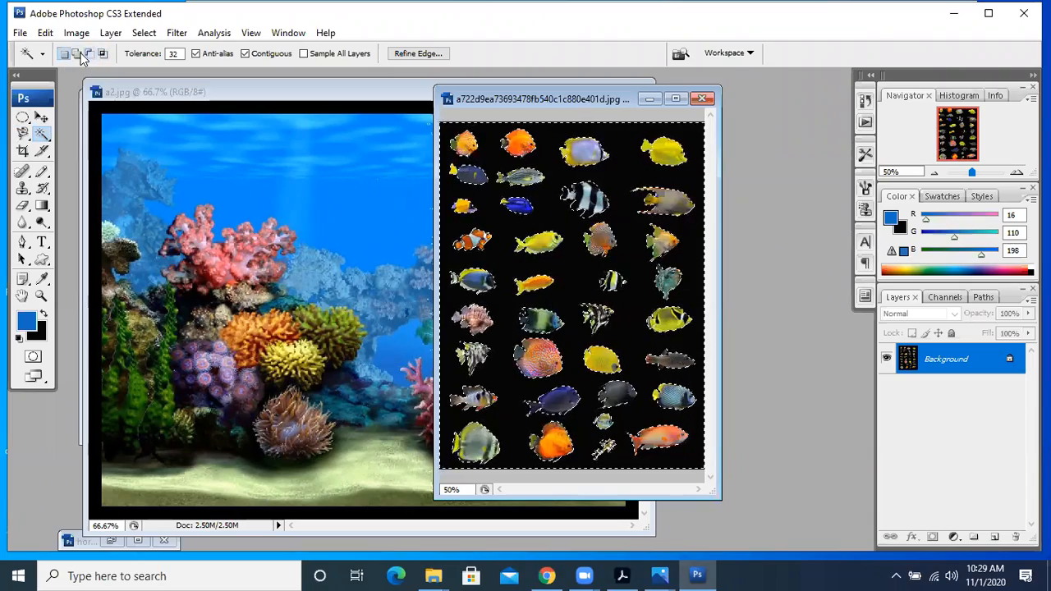
{"action": "left_click", "coordinate": [76, 54]}
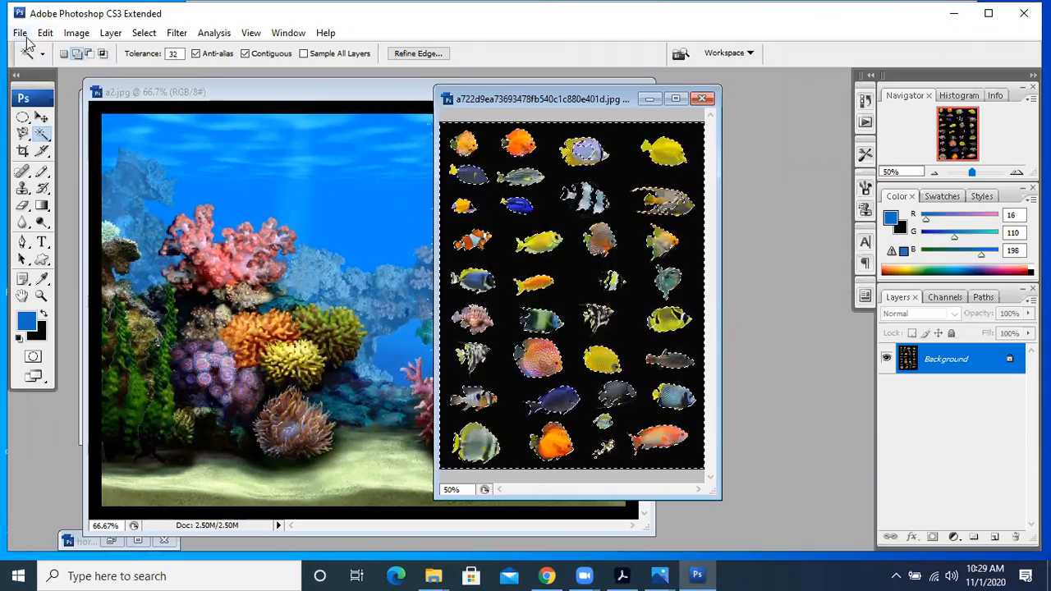
Deselect the fish sheet's background and draw an elliptical marquee around the yellow fish at the end of the first row.
{"action": "left_click", "coordinate": [41, 118]}
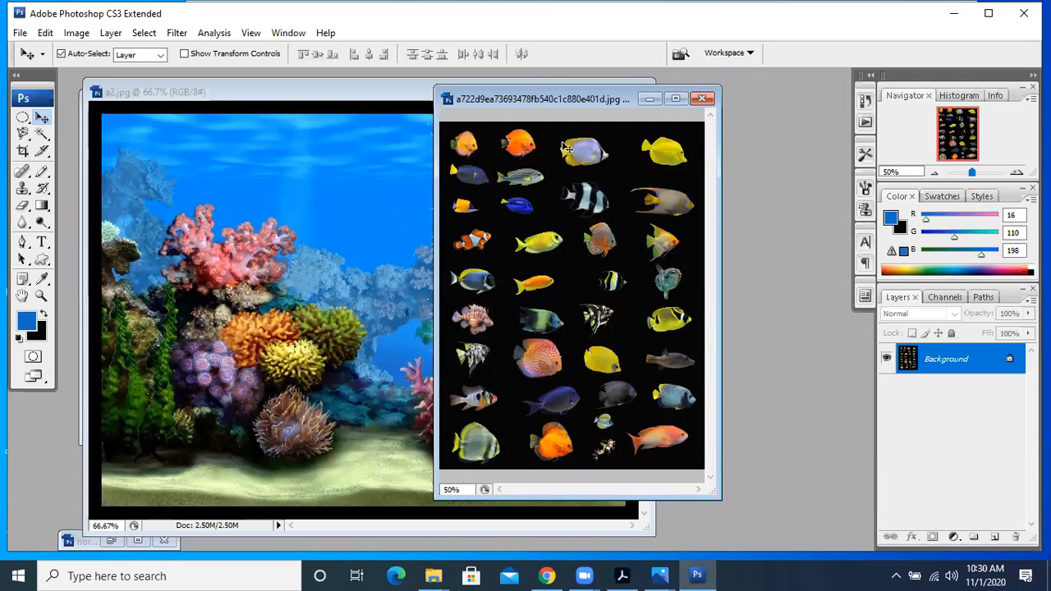
{"action": "left_click", "coordinate": [23, 117]}
{"action": "left_click_drag", "start_coordinate": [556, 176], "coordinate": [621, 220]}
{"action": "left_click_drag", "start_coordinate": [623, 125], "coordinate": [692, 180]}
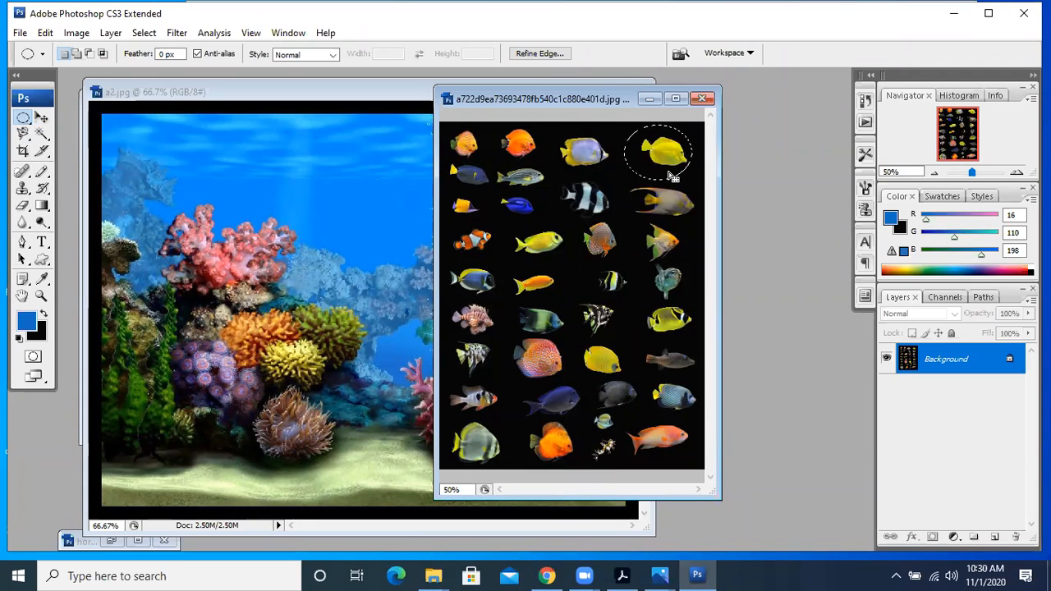
Copy the selected yellow fish into a2.jpg with the Move tool and place it above the pink coral.
{"action": "left_click", "coordinate": [41, 118]}
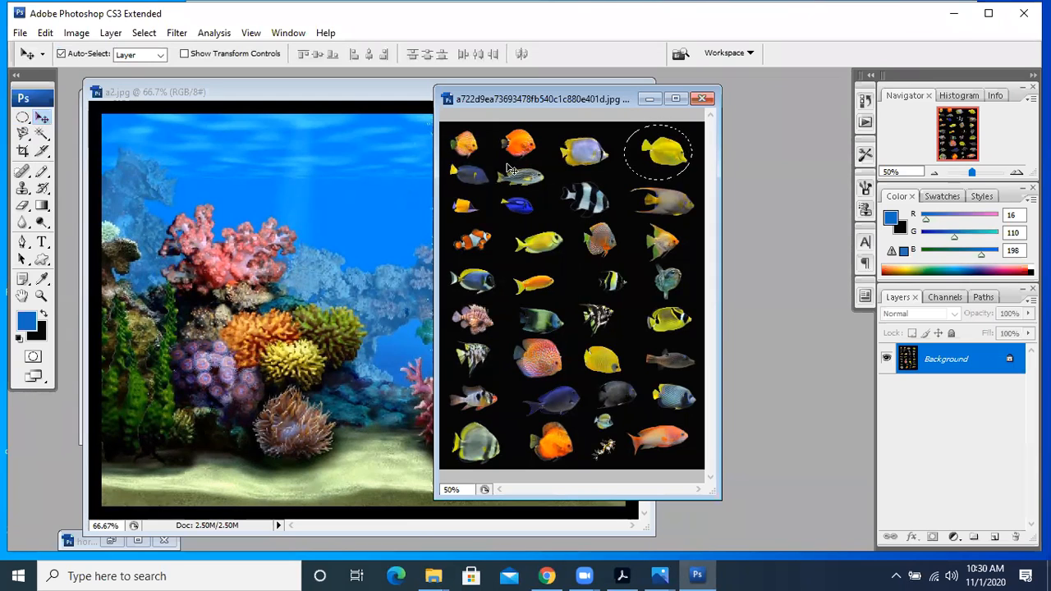
{"action": "left_click_drag", "start_coordinate": [654, 169], "coordinate": [266, 196]}
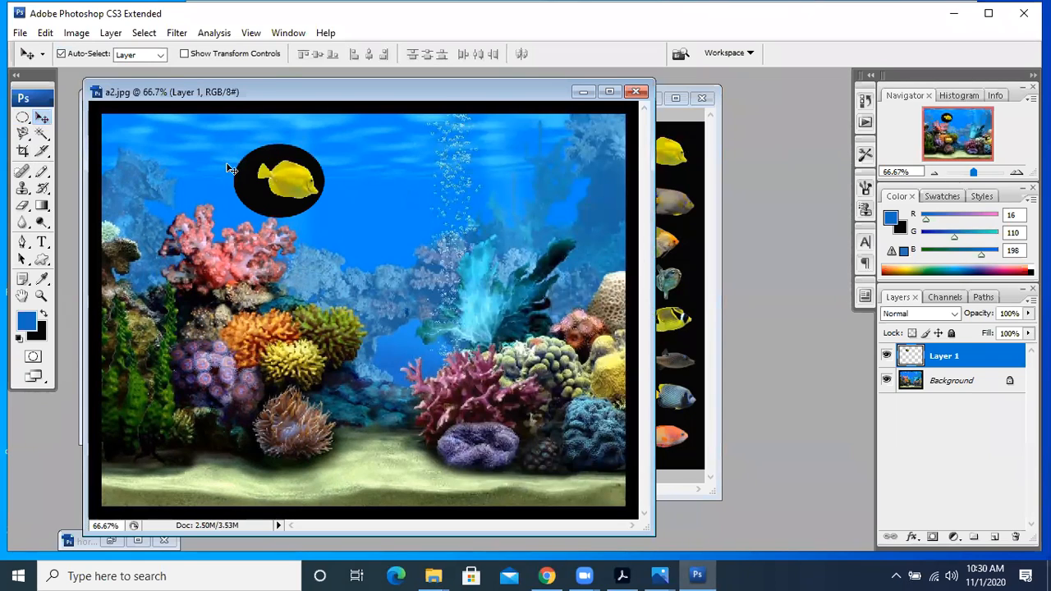
{"action": "left_click_drag", "start_coordinate": [271, 194], "coordinate": [283, 202]}
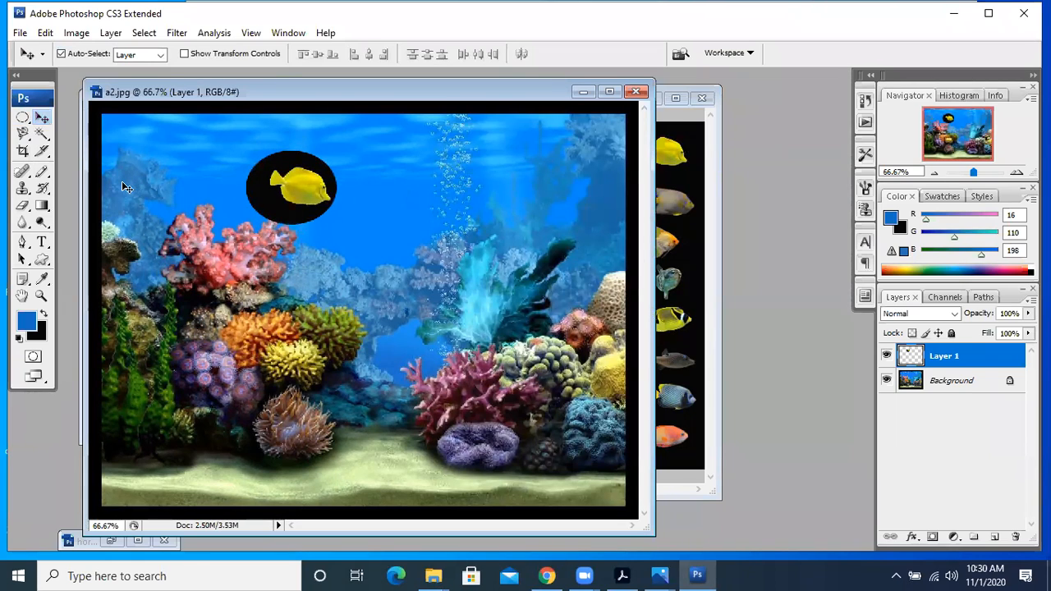
Delete the black area around the yellow fish with the Magic Wand, deselect, and move the fish above the turquoise coral.
{"action": "left_click", "coordinate": [39, 138]}
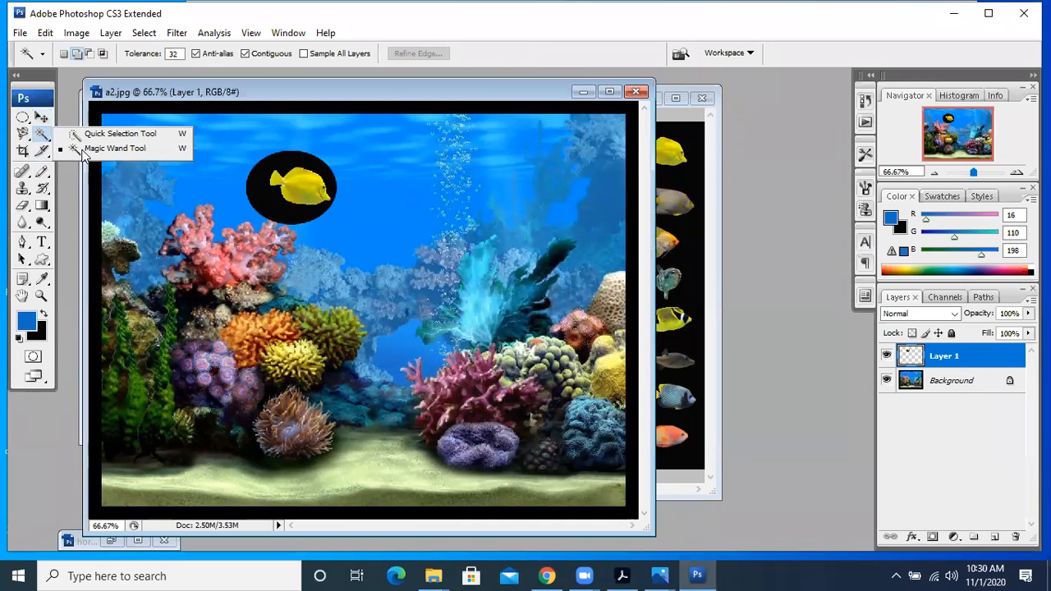
{"action": "left_click", "coordinate": [72, 146]}
{"action": "left_click", "coordinate": [291, 164]}
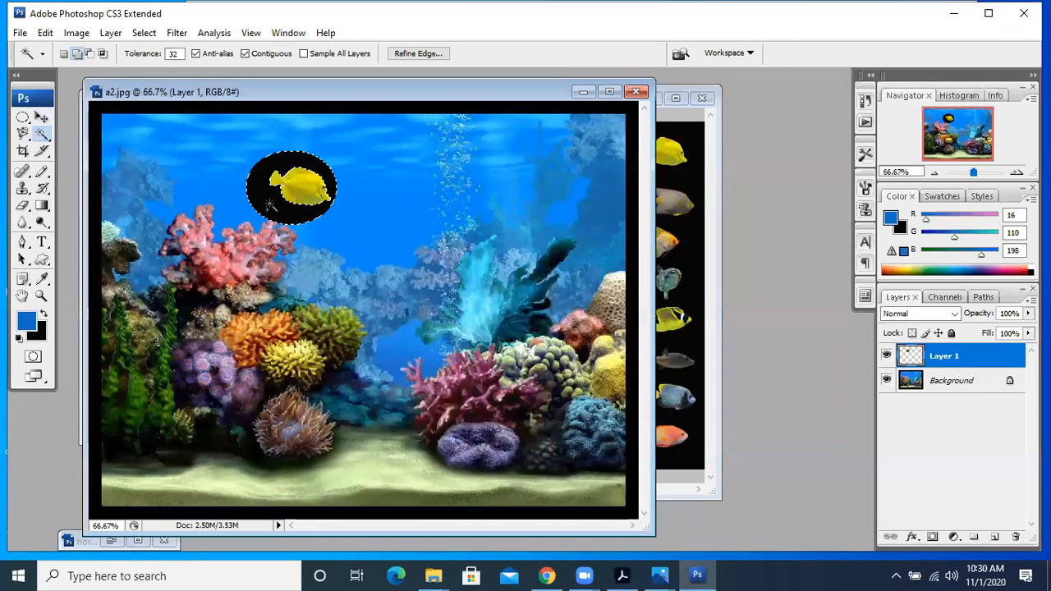
{"action": "key", "text": "Delete"}
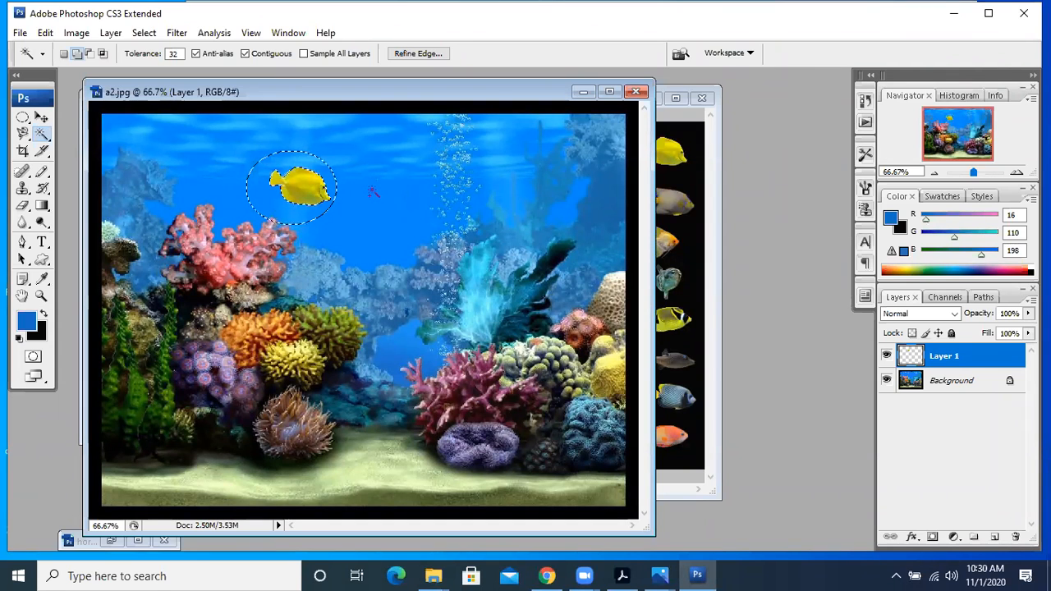
{"action": "key", "text": "ctrl+d"}
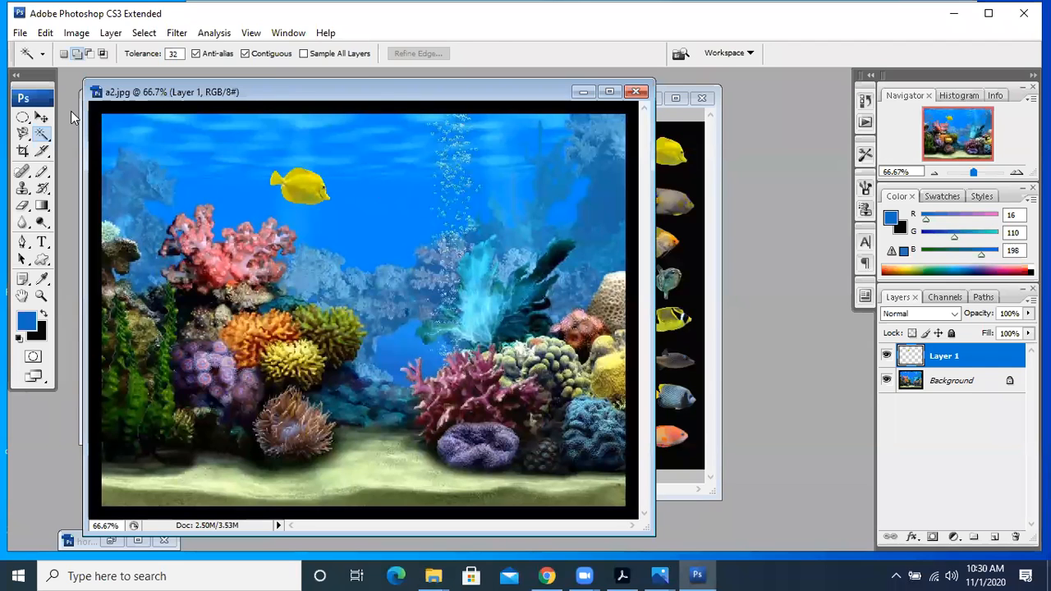
{"action": "left_click", "coordinate": [41, 118]}
{"action": "left_click_drag", "start_coordinate": [307, 189], "coordinate": [515, 223]}
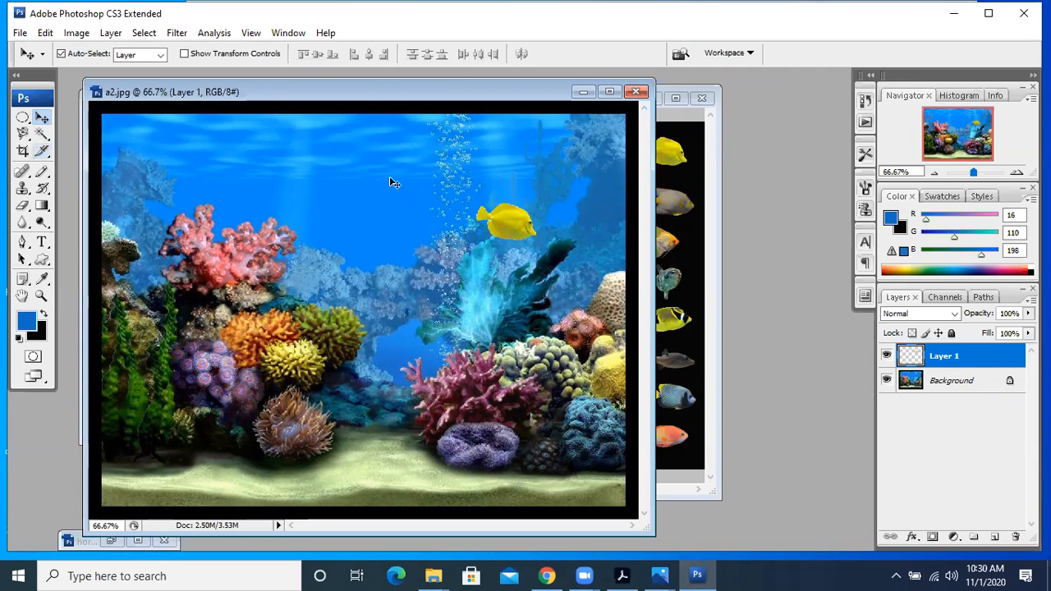
Bring the fish sheet to the front and add its black background to the selection with the Magic Wand.
{"action": "left_click", "coordinate": [710, 156]}
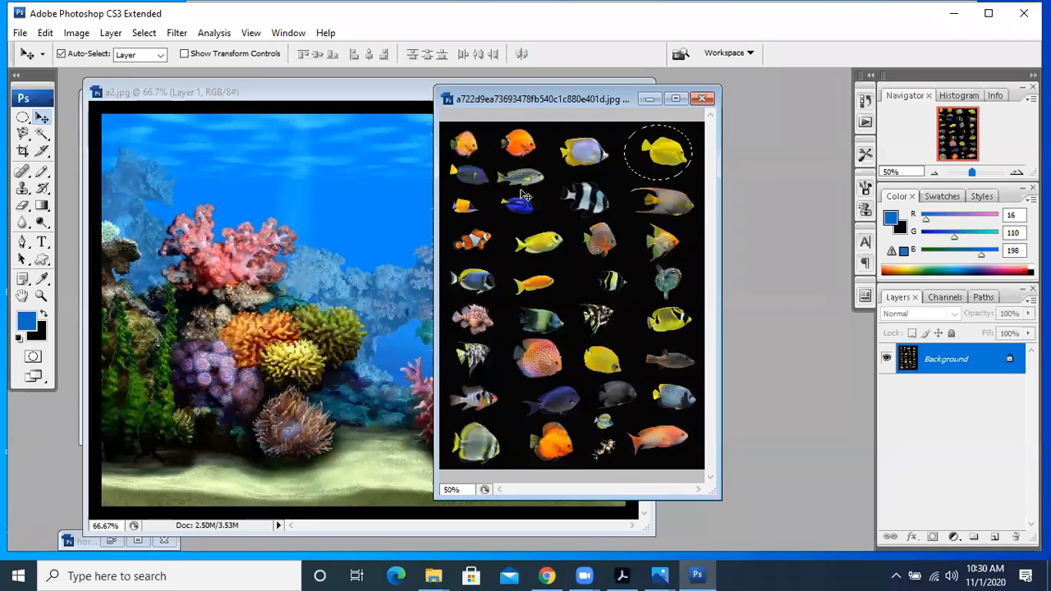
{"action": "left_click", "coordinate": [41, 133]}
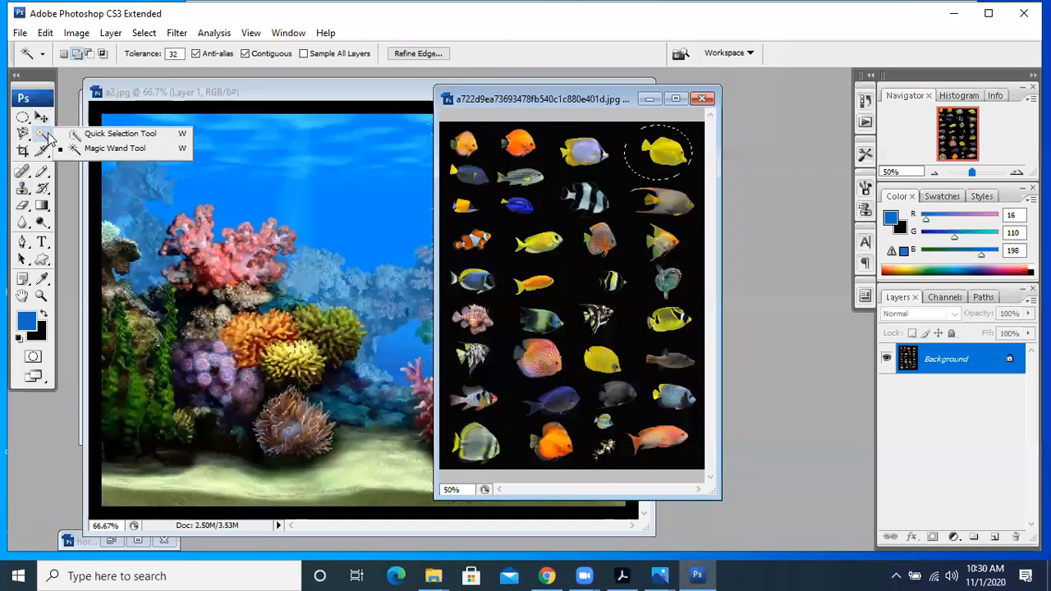
{"action": "left_click", "coordinate": [107, 147]}
{"action": "left_click", "coordinate": [622, 126]}
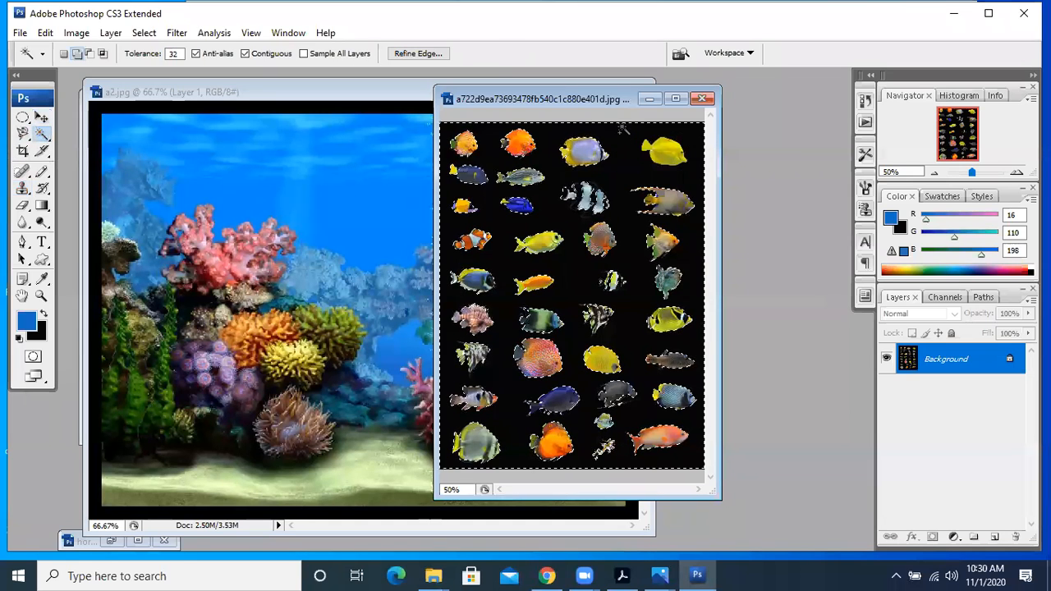
Set the foreground color to the near-white f8f8f8.
{"action": "left_click", "coordinate": [42, 279]}
{"action": "left_click", "coordinate": [26, 320]}
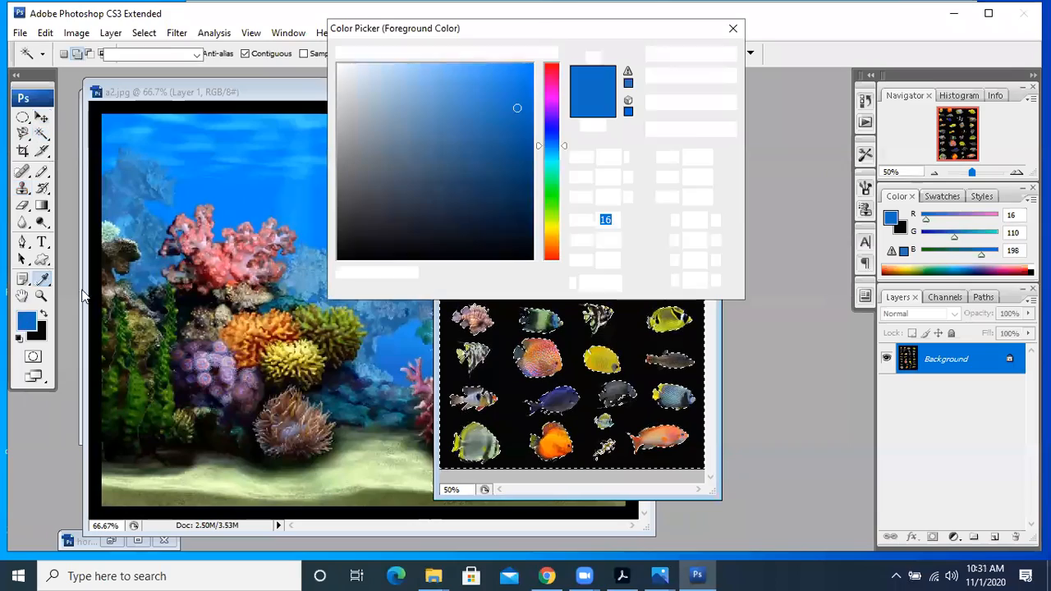
{"action": "left_click", "coordinate": [338, 68]}
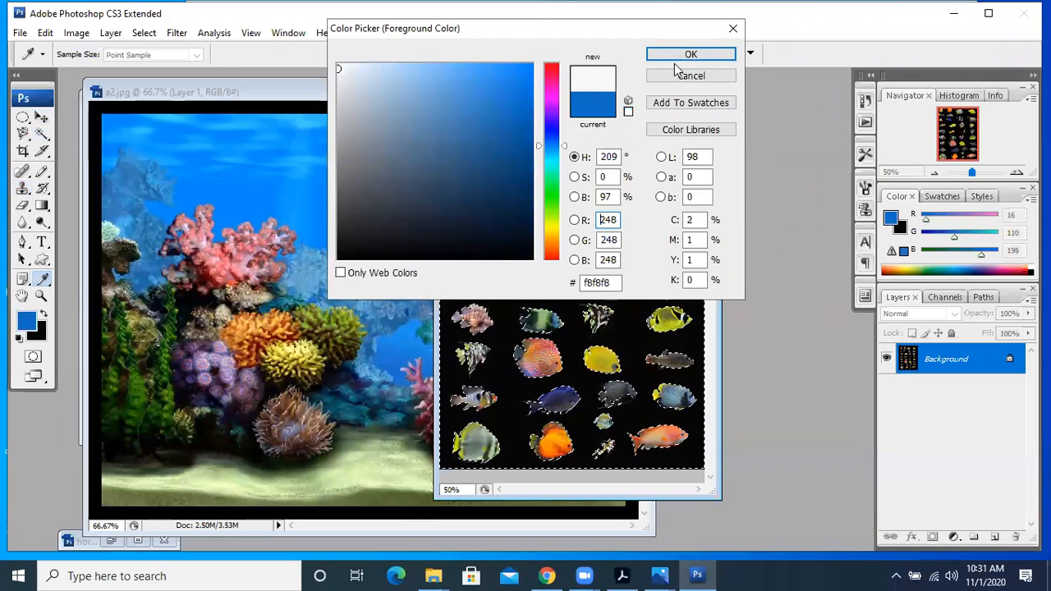
{"action": "left_click", "coordinate": [713, 55]}
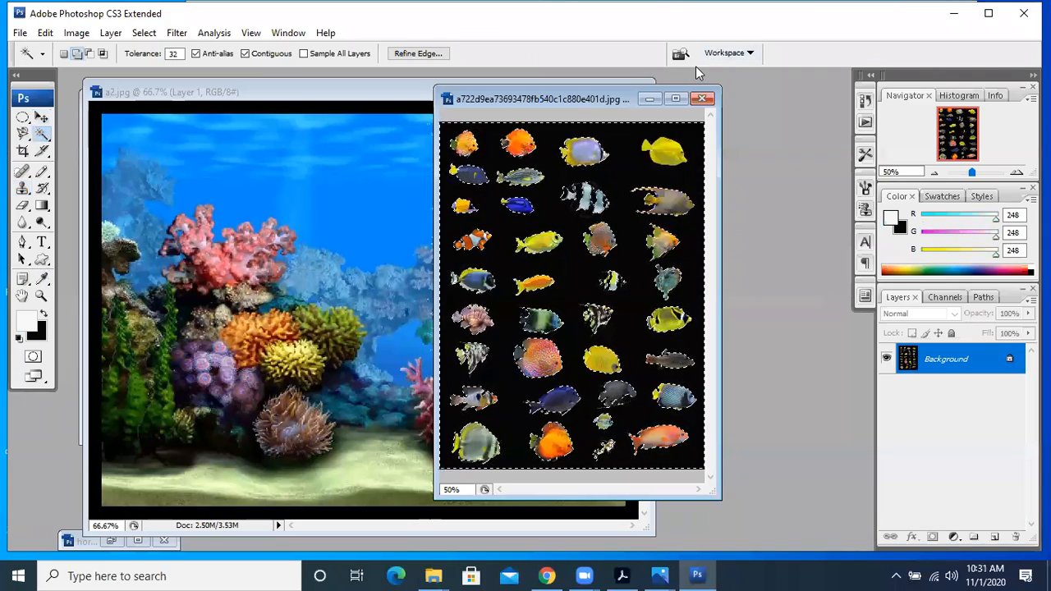
Fill the selected background of the fish sheet with the foreground color and deselect.
{"action": "key", "text": "alt+BackSpace"}
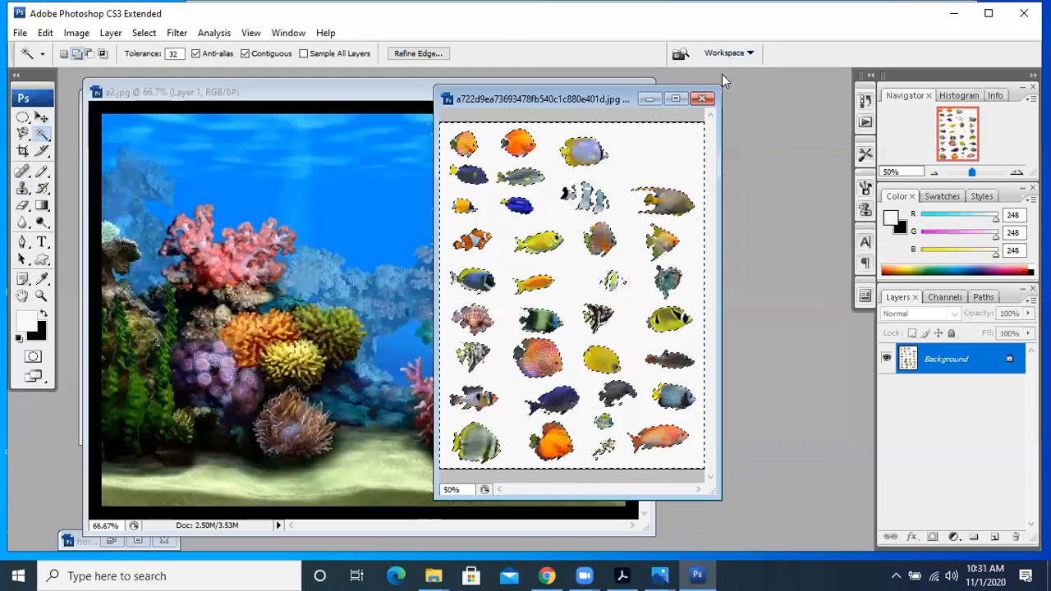
{"action": "left_click", "coordinate": [41, 118]}
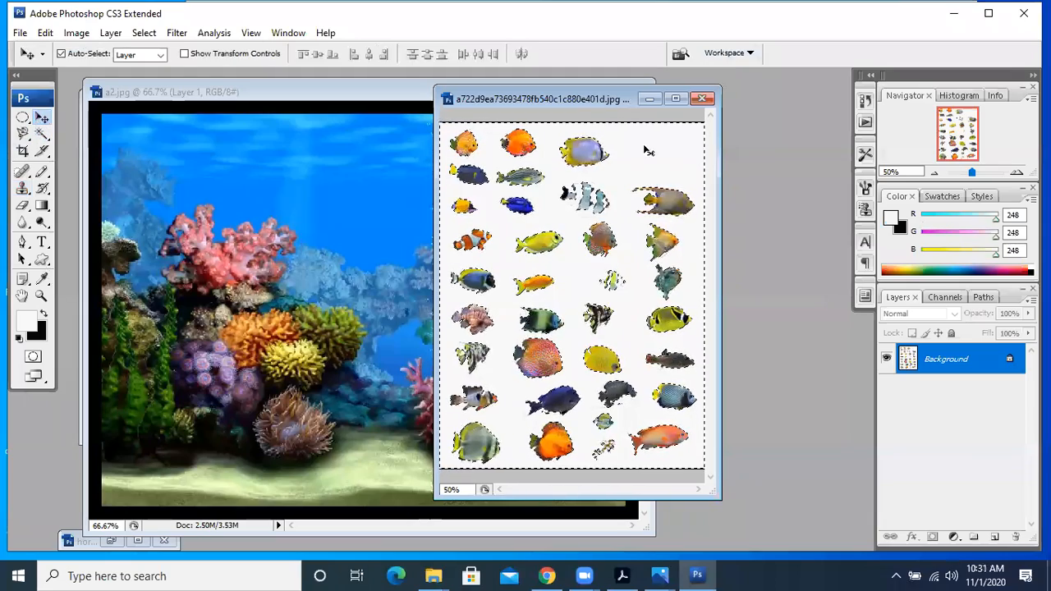
{"action": "key", "text": "ctrl+d"}
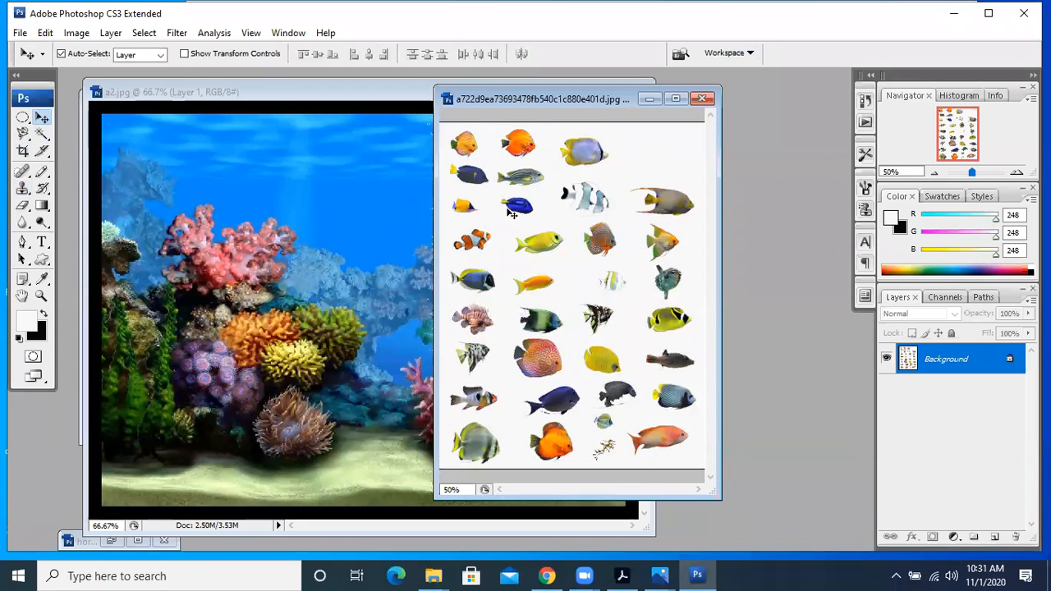
Select the orange fish in the sheet's first row with an elliptical marquee and copy it into a2.jpg above the pink coral.
{"action": "right_click", "coordinate": [23, 117]}
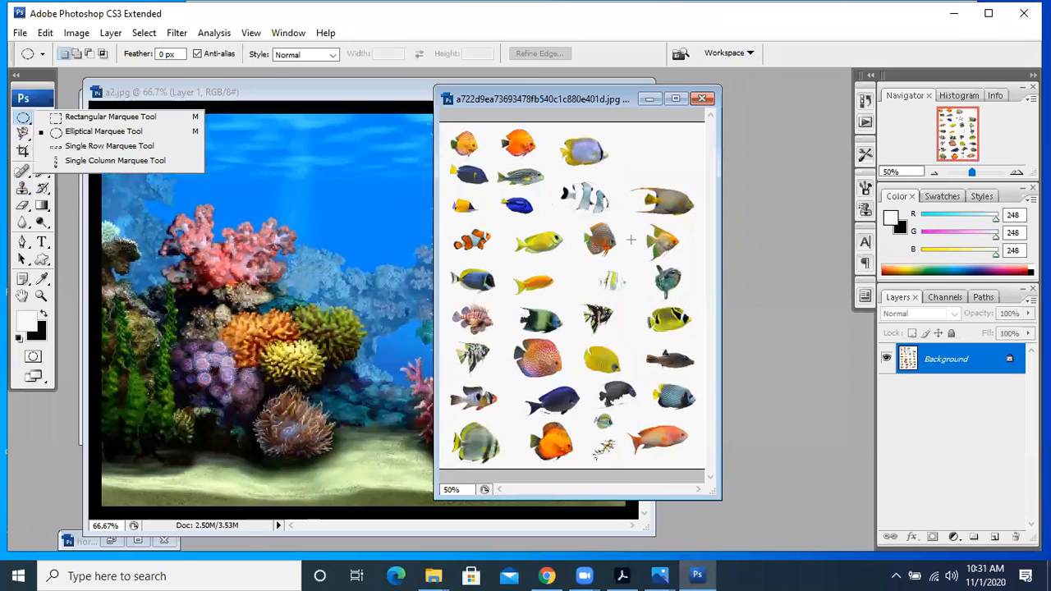
{"action": "left_click", "coordinate": [56, 136]}
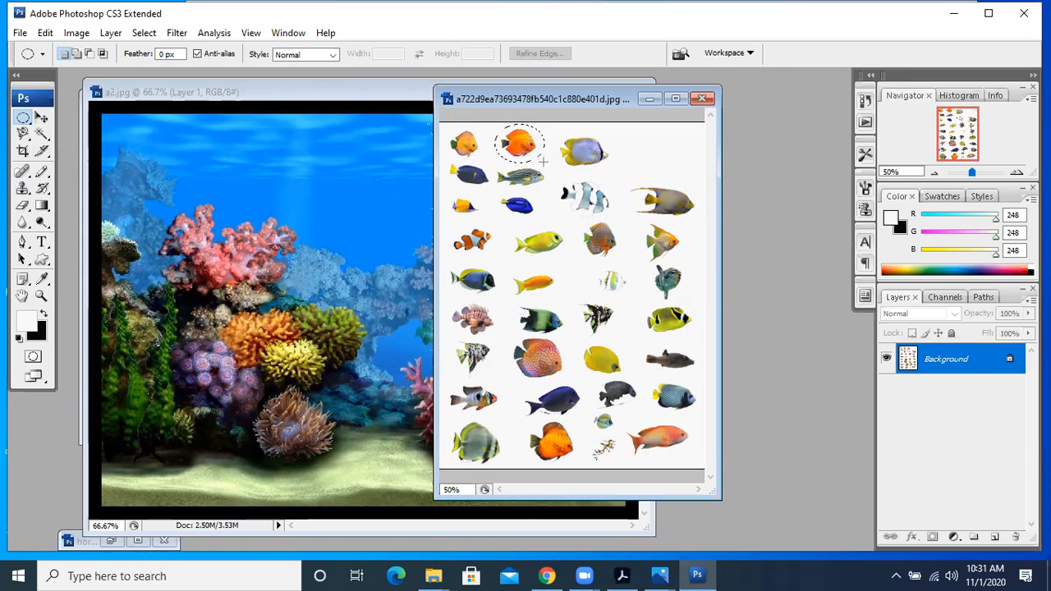
{"action": "key", "text": "v"}
{"action": "left_click_drag", "start_coordinate": [520, 156], "coordinate": [298, 184]}
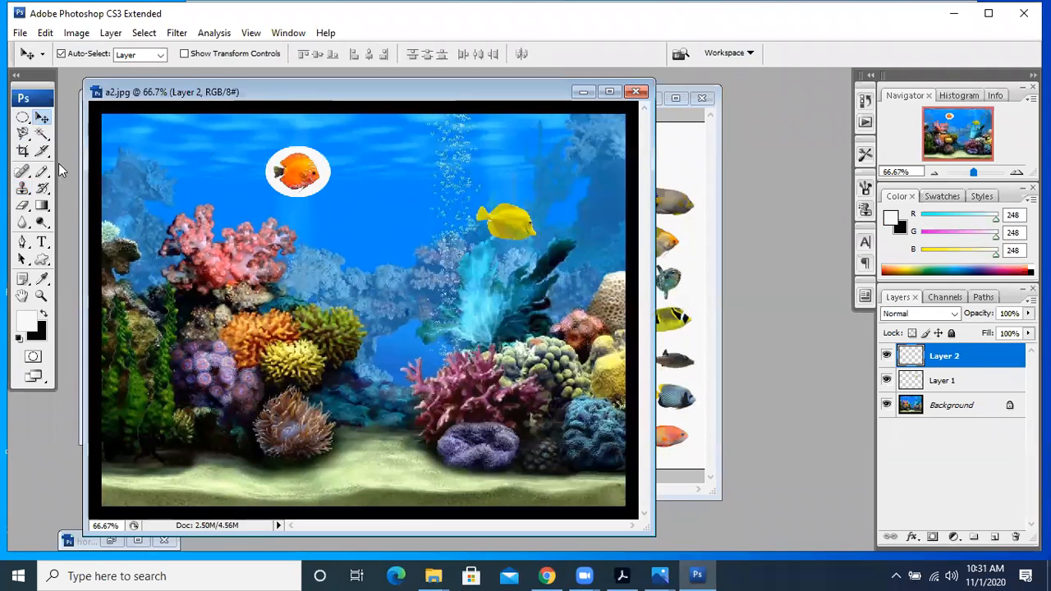
Delete the white area around the orange fish with the Magic Wand and deselect.
{"action": "left_click", "coordinate": [42, 134]}
{"action": "left_click", "coordinate": [96, 146]}
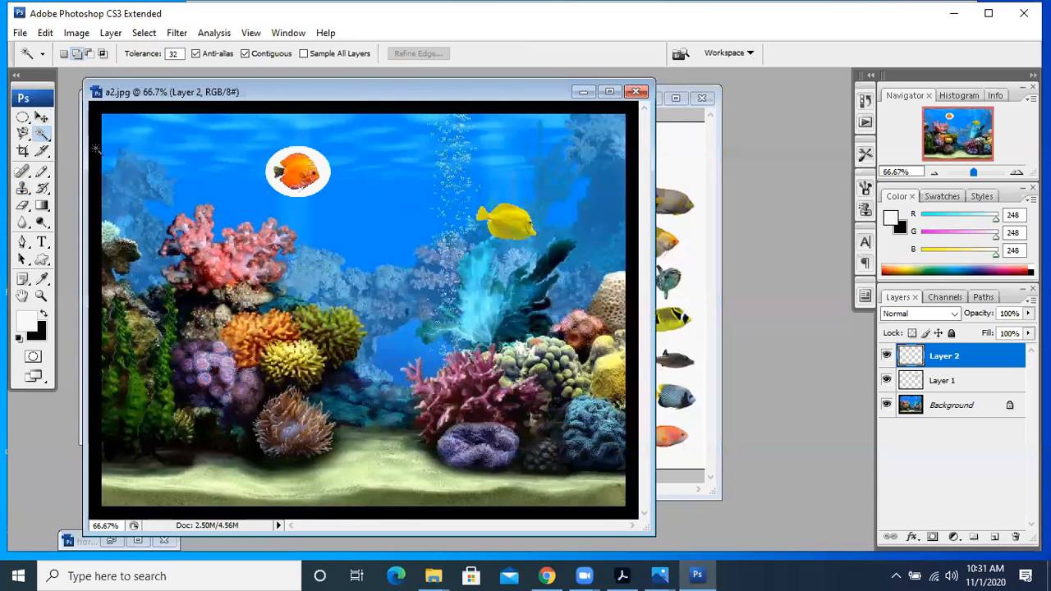
{"action": "left_click", "coordinate": [323, 169]}
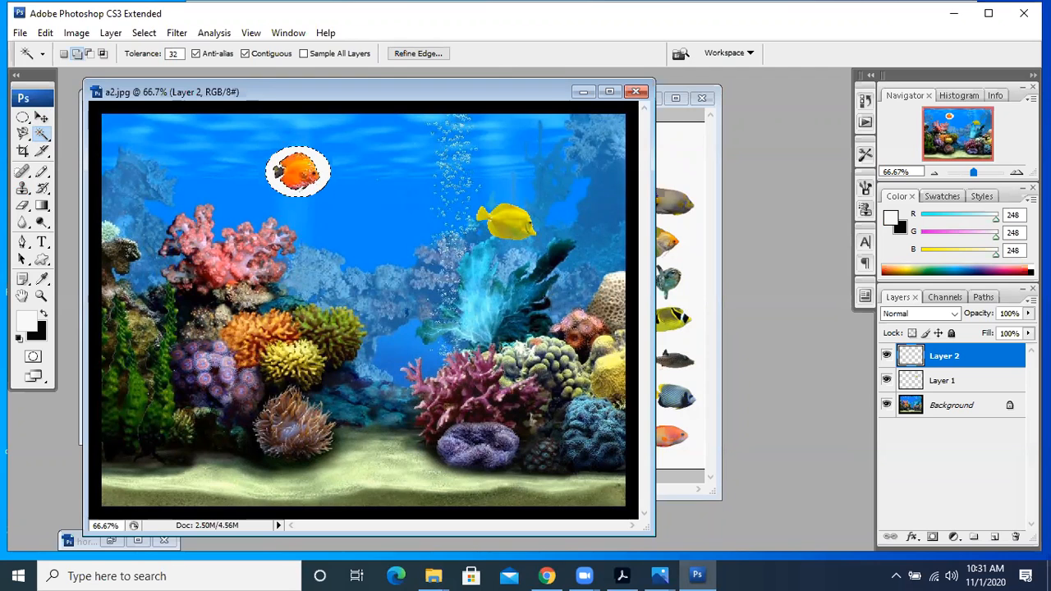
{"action": "key", "text": "Delete"}
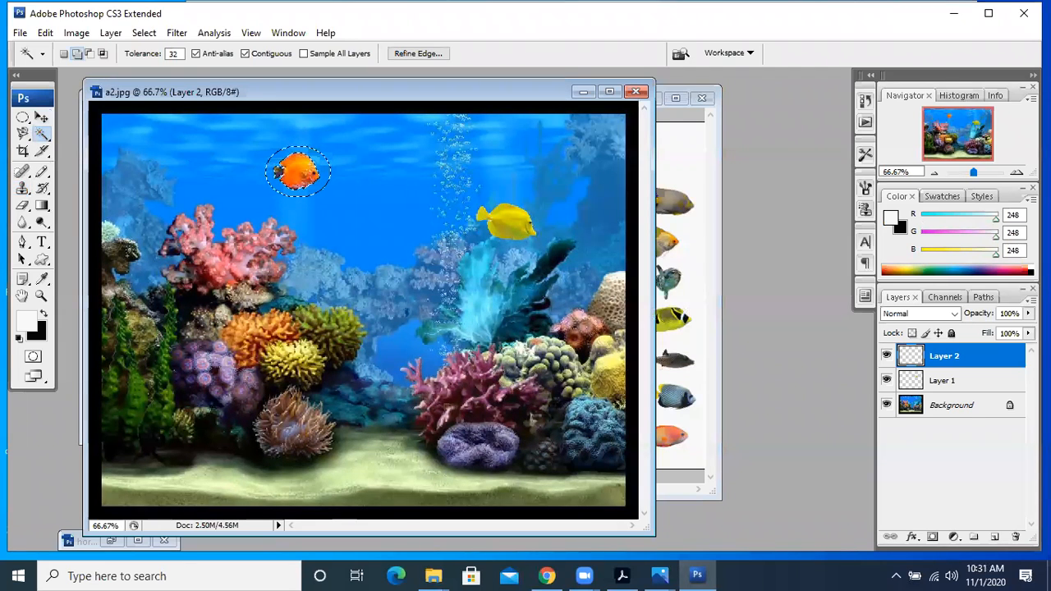
{"action": "key", "text": "ctrl+d"}
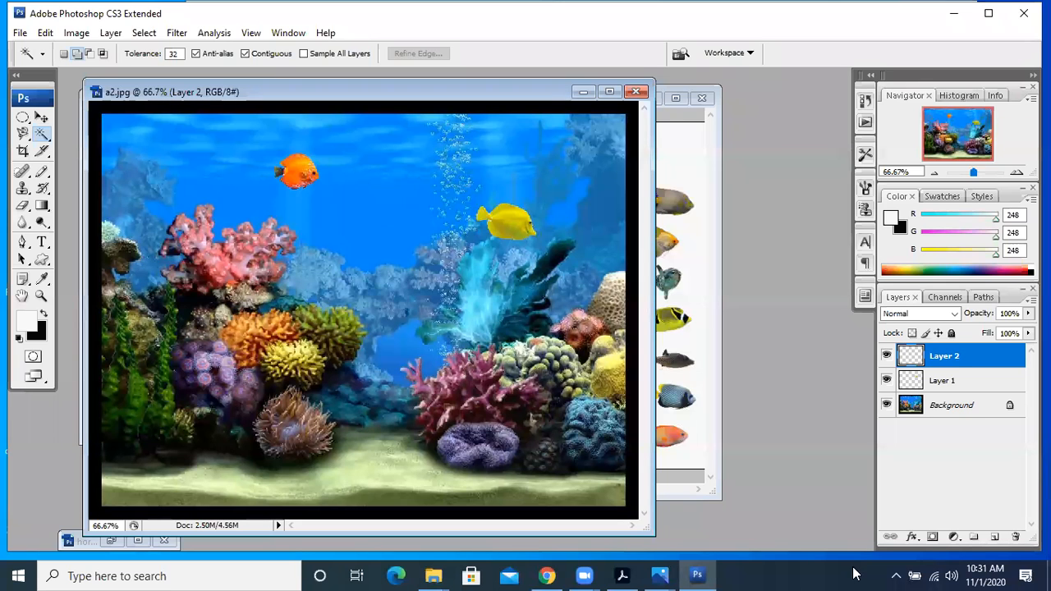
Select the blue-and-yellow fish in the sheet's fifth row with an elliptical marquee and copy it into a2.jpg over the corals.
{"action": "left_click", "coordinate": [622, 576]}
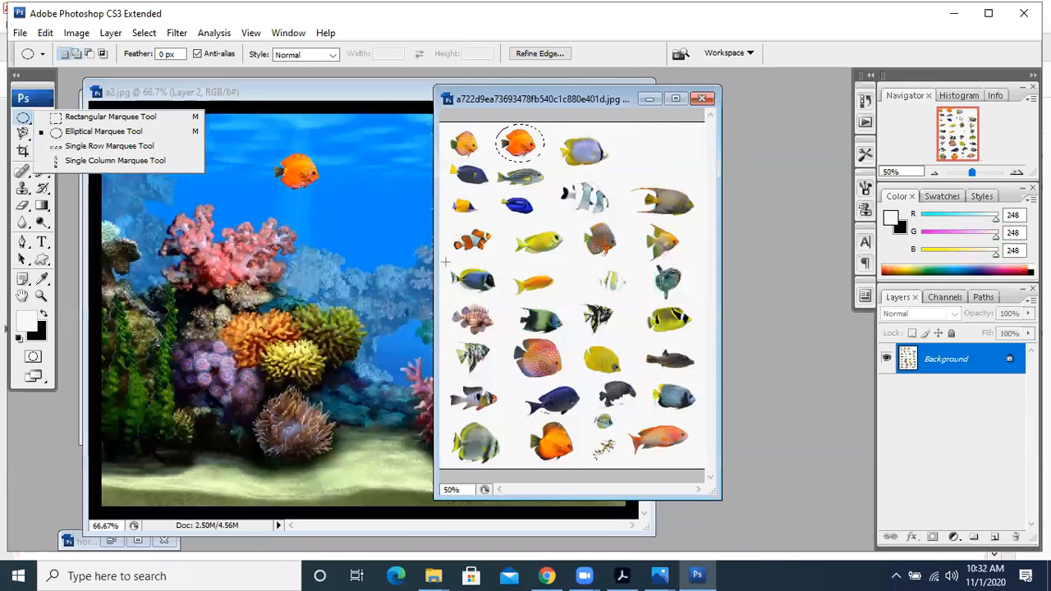
{"action": "left_click", "coordinate": [90, 131]}
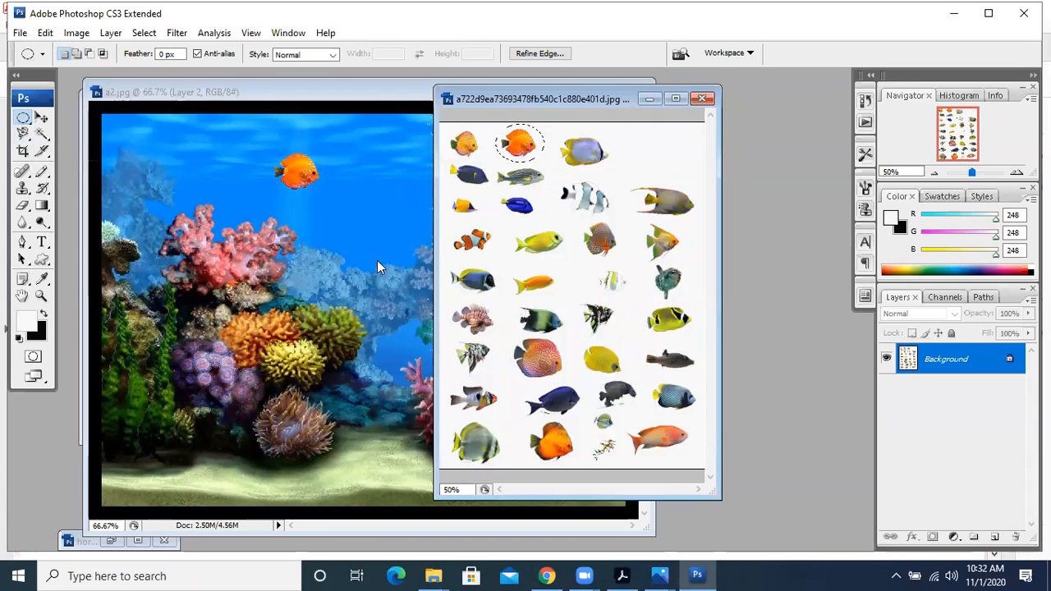
{"action": "left_click_drag", "start_coordinate": [499, 285], "coordinate": [249, 310]}
{"action": "left_click", "coordinate": [42, 118]}
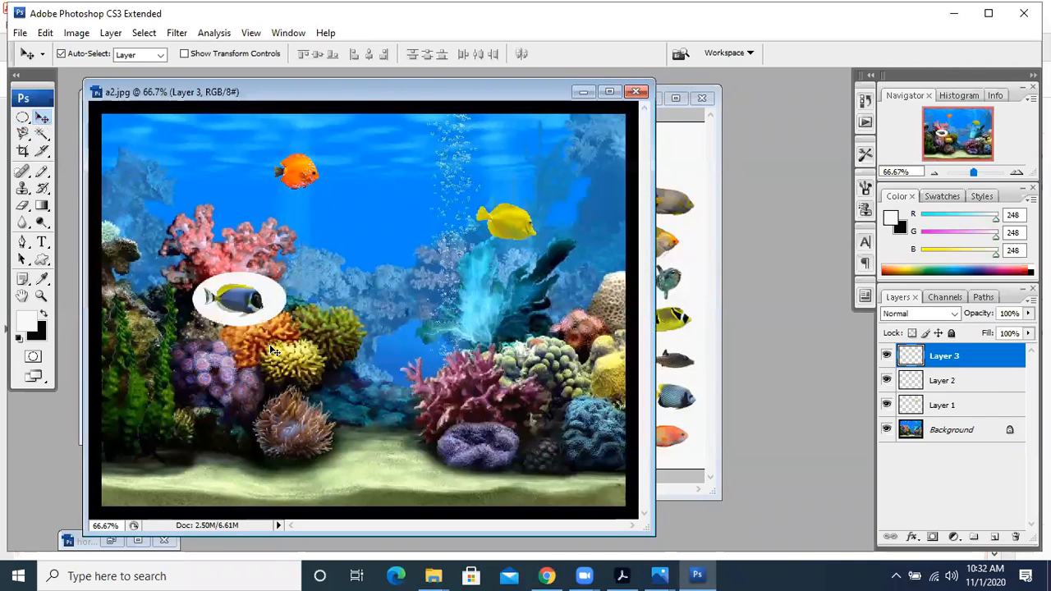
Delete the white area around the blue-and-yellow fish with the Magic Wand and deselect.
{"action": "left_click", "coordinate": [42, 134]}
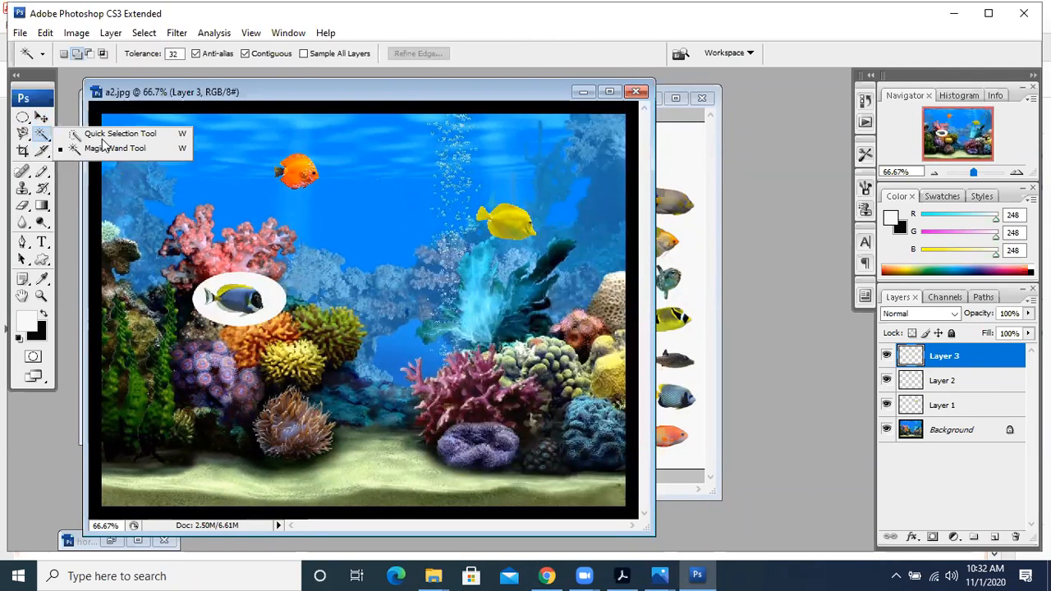
{"action": "left_click", "coordinate": [105, 148]}
{"action": "left_click", "coordinate": [261, 279]}
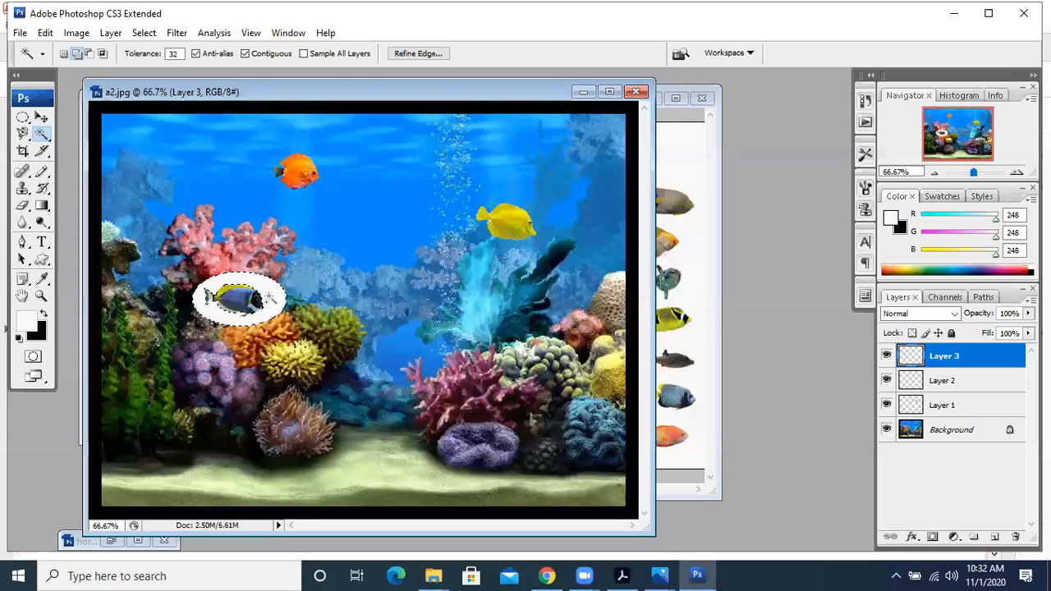
{"action": "key", "text": "Delete"}
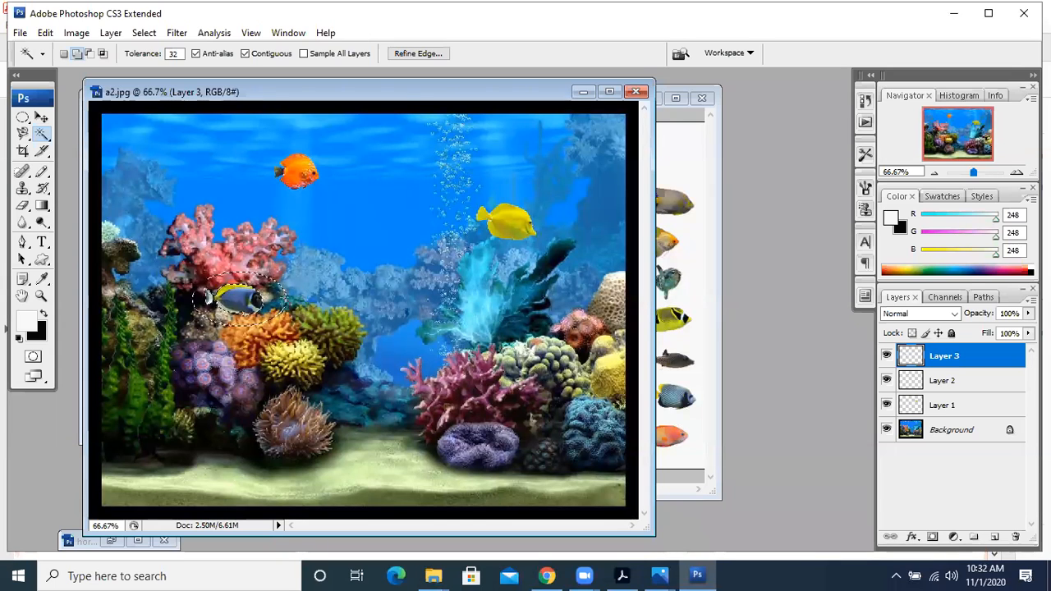
{"action": "key", "text": "ctrl+d"}
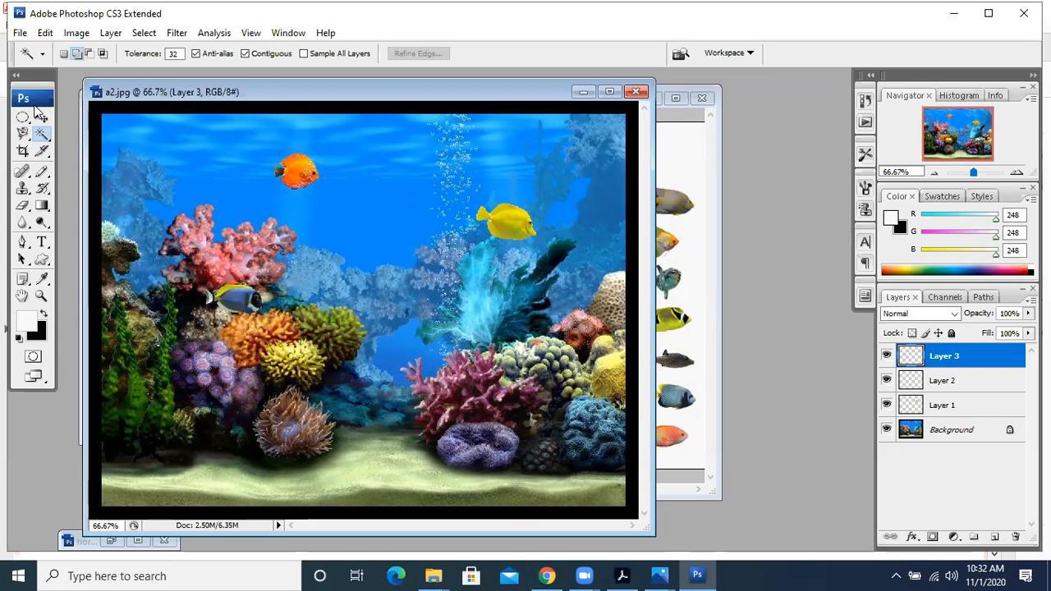
Mirror the blue-and-yellow fish horizontally with Free Transform, scaled to -97.8% width and 81.5% height, and place it above the magenta coral.
{"action": "left_click", "coordinate": [41, 116]}
{"action": "left_click_drag", "start_coordinate": [221, 294], "coordinate": [396, 320]}
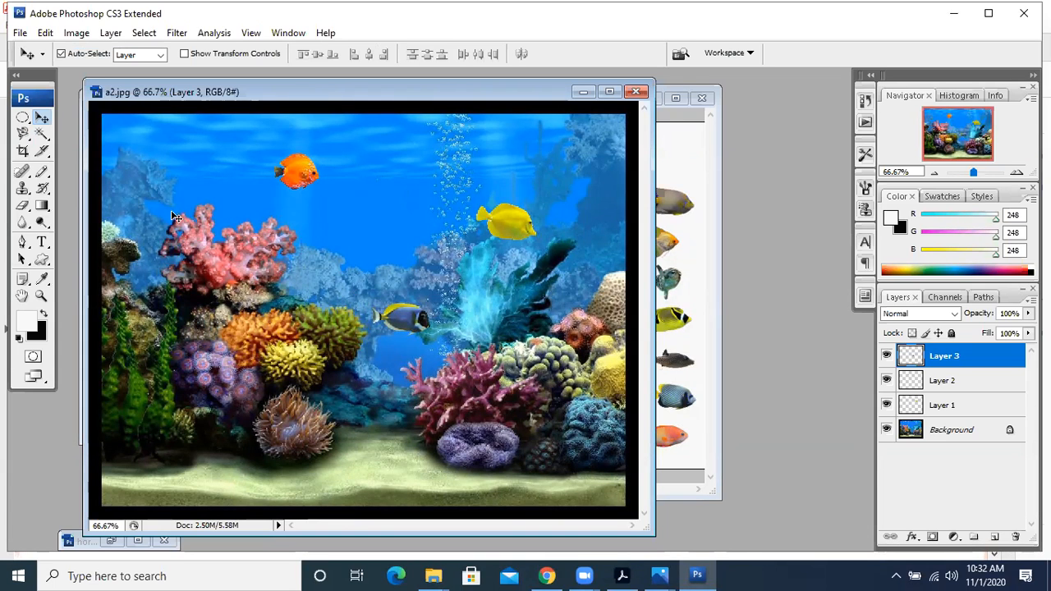
{"action": "key", "text": "ctrl+t"}
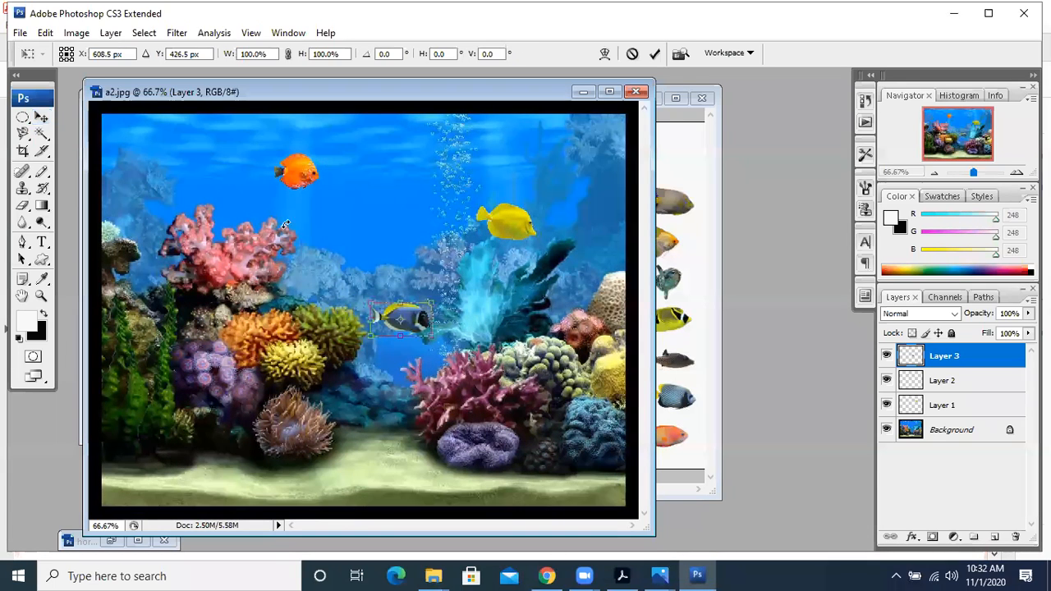
{"action": "mouse_move", "coordinate": [431, 317]}
{"action": "left_mouse_down"}
{"action": "mouse_move", "coordinate": [293, 316]}
{"action": "mouse_move", "coordinate": [339, 338]}
{"action": "mouse_move", "coordinate": [436, 314]}
{"action": "left_mouse_up"}
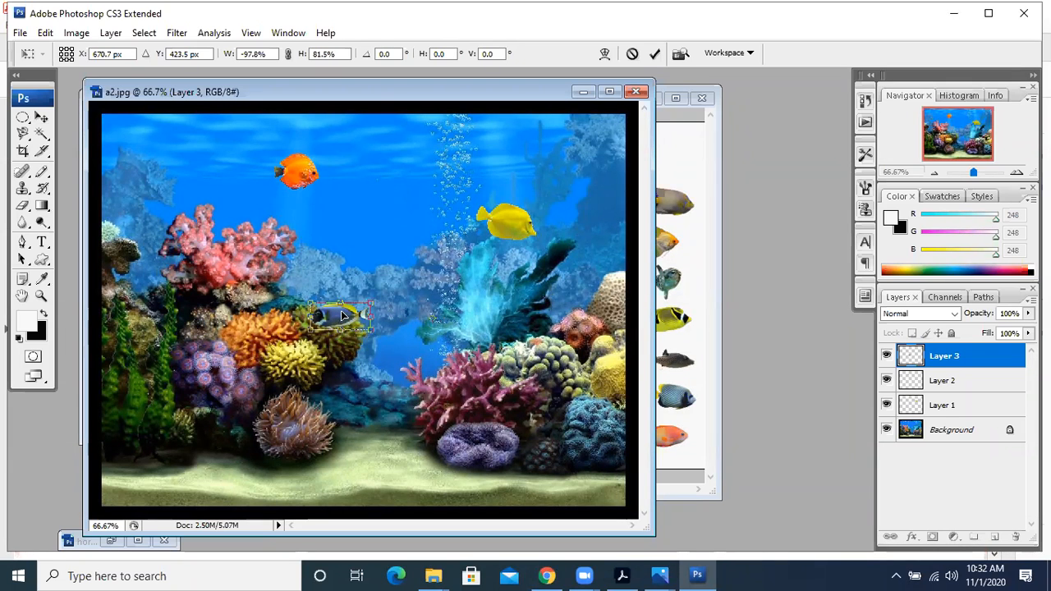
{"action": "left_click", "coordinate": [41, 117]}
{"action": "left_click", "coordinate": [485, 221]}
{"action": "left_click_drag", "start_coordinate": [349, 320], "coordinate": [426, 329]}
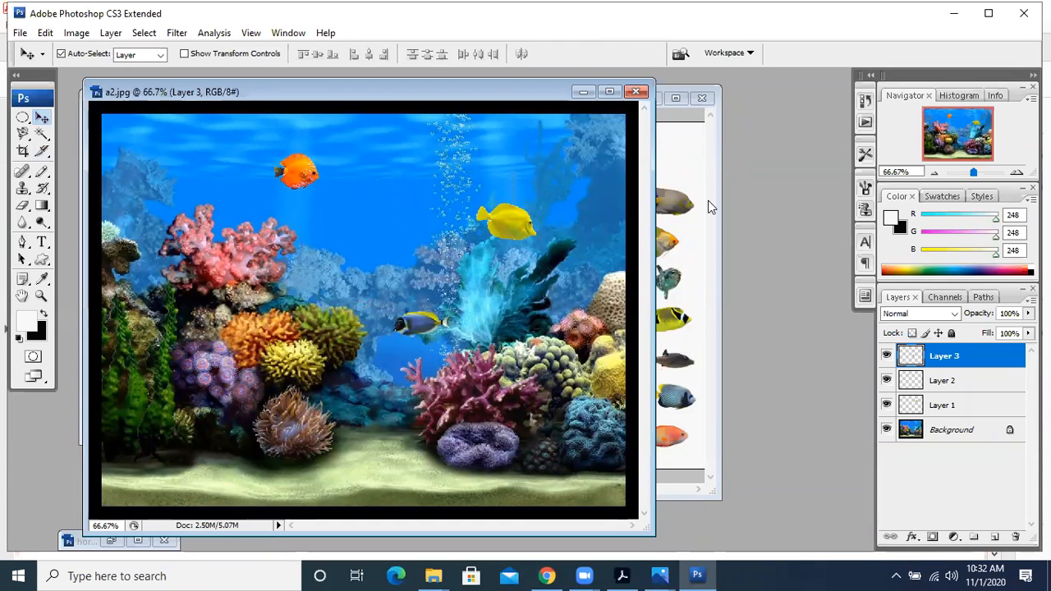
Select the yellow-and-black fish in the sheet's sixth row with an elliptical marquee and copy it into a2.jpg beside the pink coral.
{"action": "left_click", "coordinate": [693, 251]}
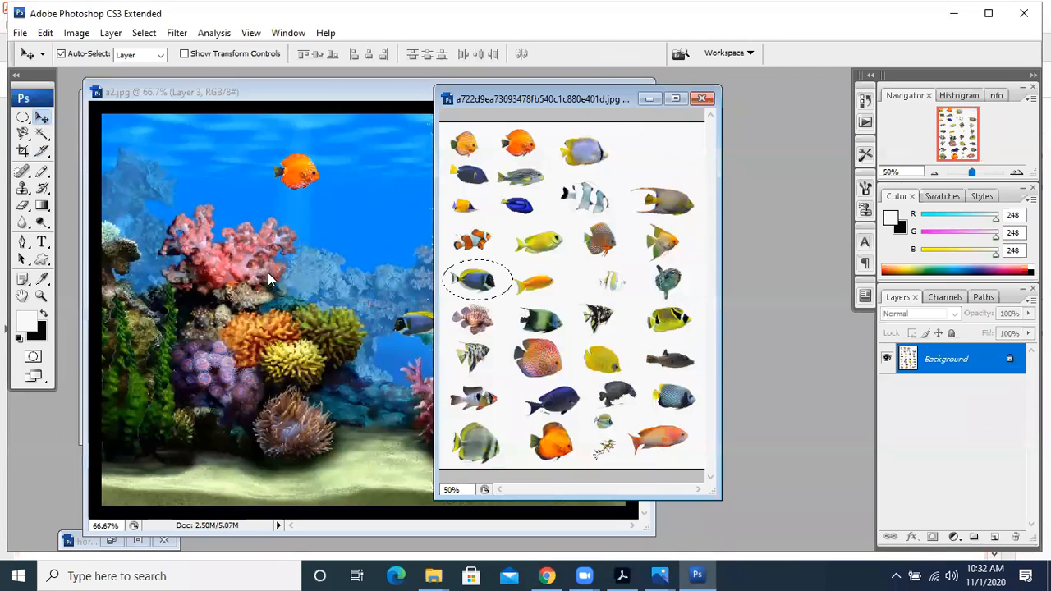
{"action": "left_click", "coordinate": [23, 118]}
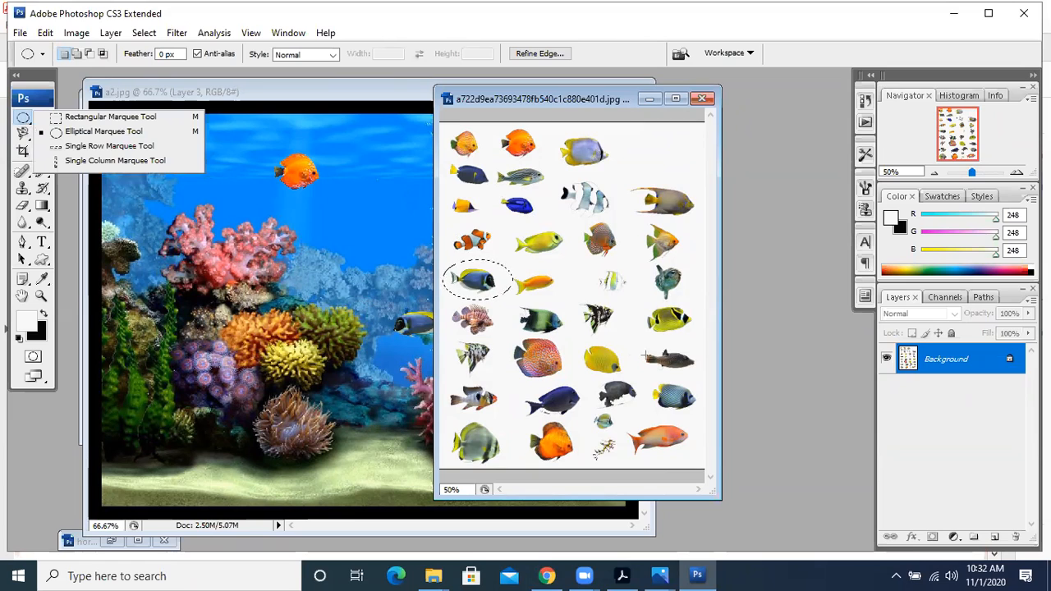
{"action": "left_click_drag", "start_coordinate": [637, 299], "coordinate": [333, 255]}
{"action": "left_click", "coordinate": [41, 118]}
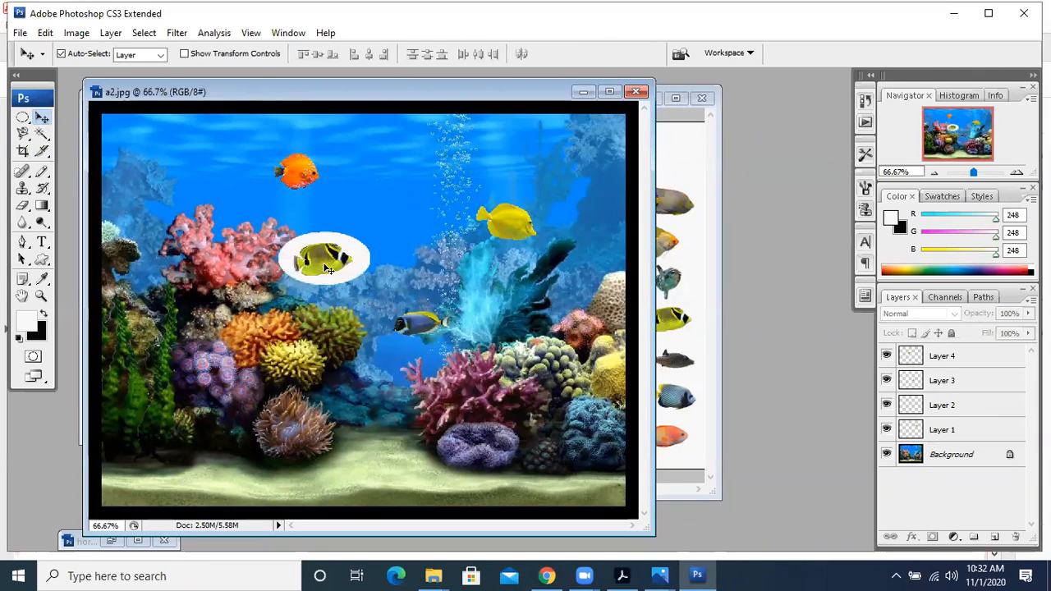
Delete the white area around the yellow-and-black fish with the Magic Wand, deselect, and move the fish farther from the pink coral.
{"action": "left_click", "coordinate": [41, 134]}
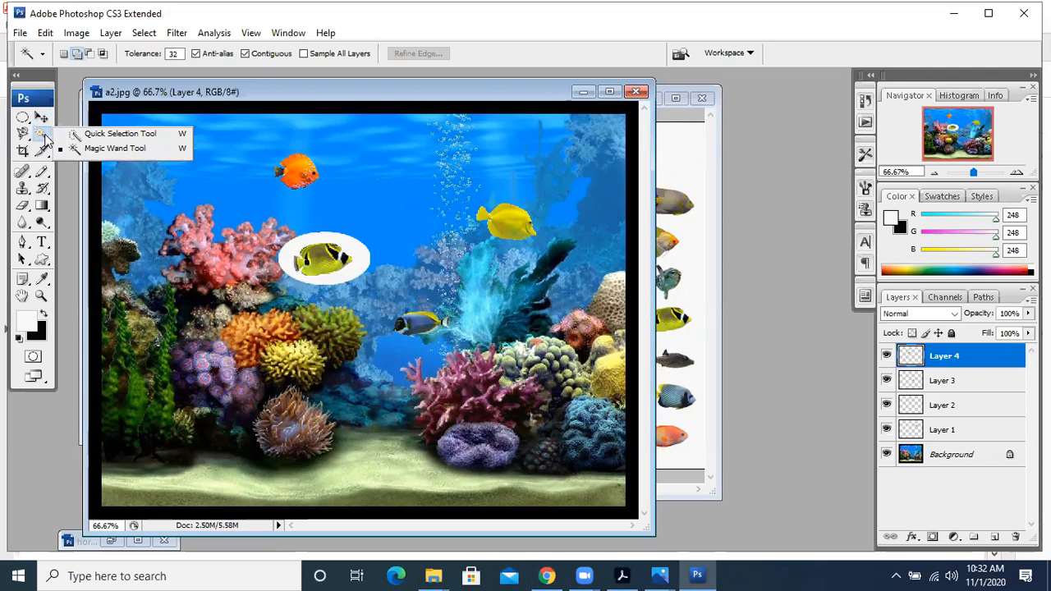
{"action": "left_click", "coordinate": [115, 148]}
{"action": "left_click", "coordinate": [318, 240]}
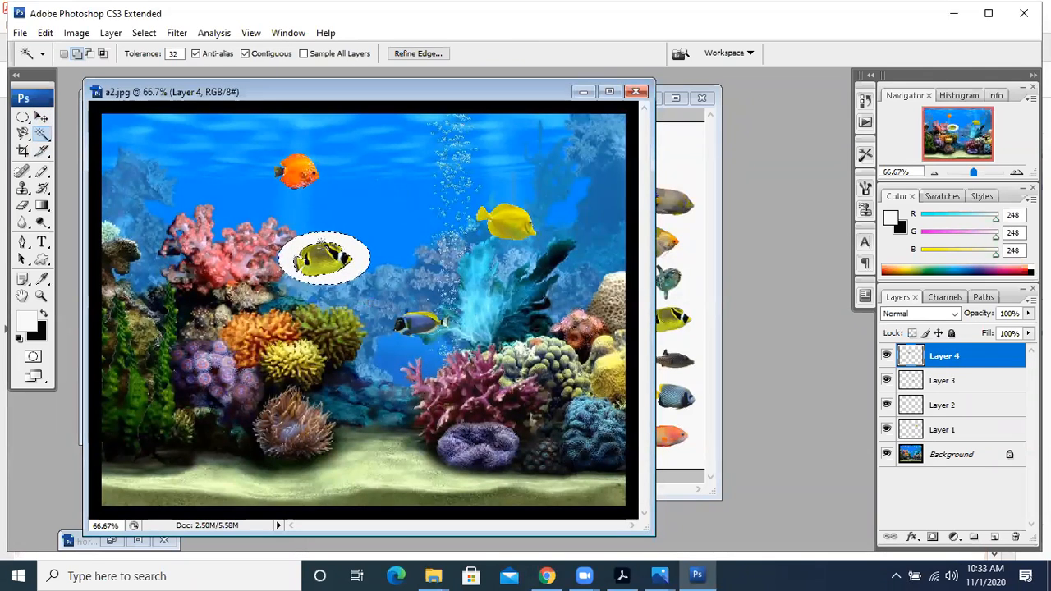
{"action": "key", "text": "Delete"}
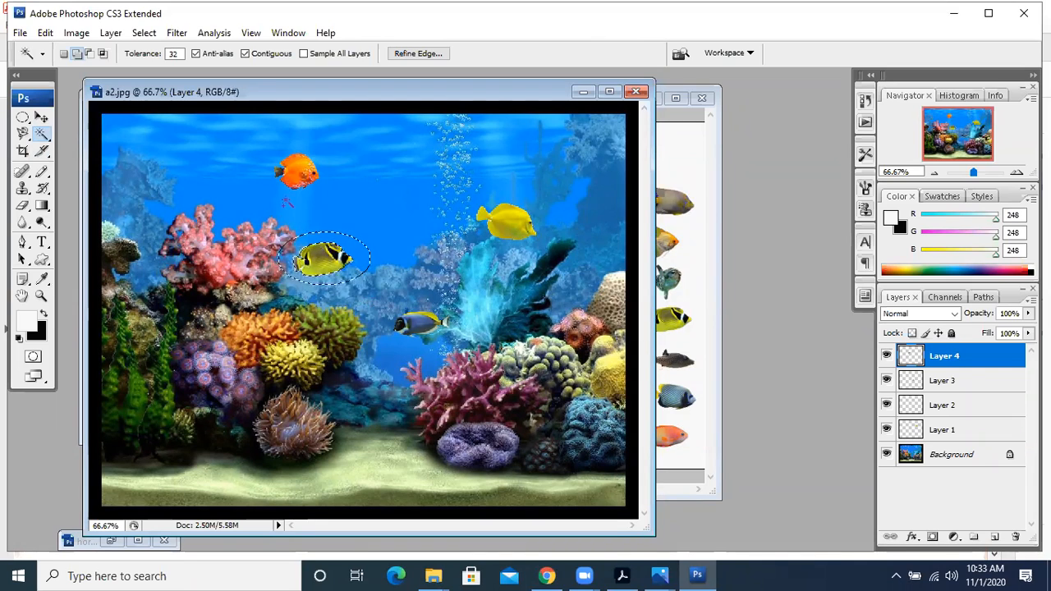
{"action": "key", "text": "ctrl+d"}
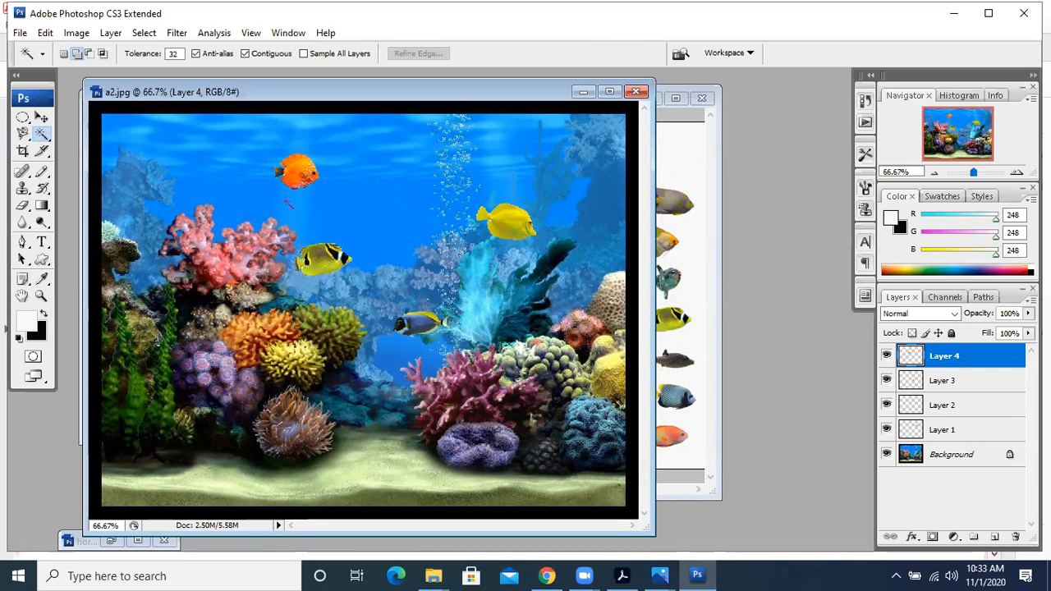
{"action": "left_click", "coordinate": [41, 120]}
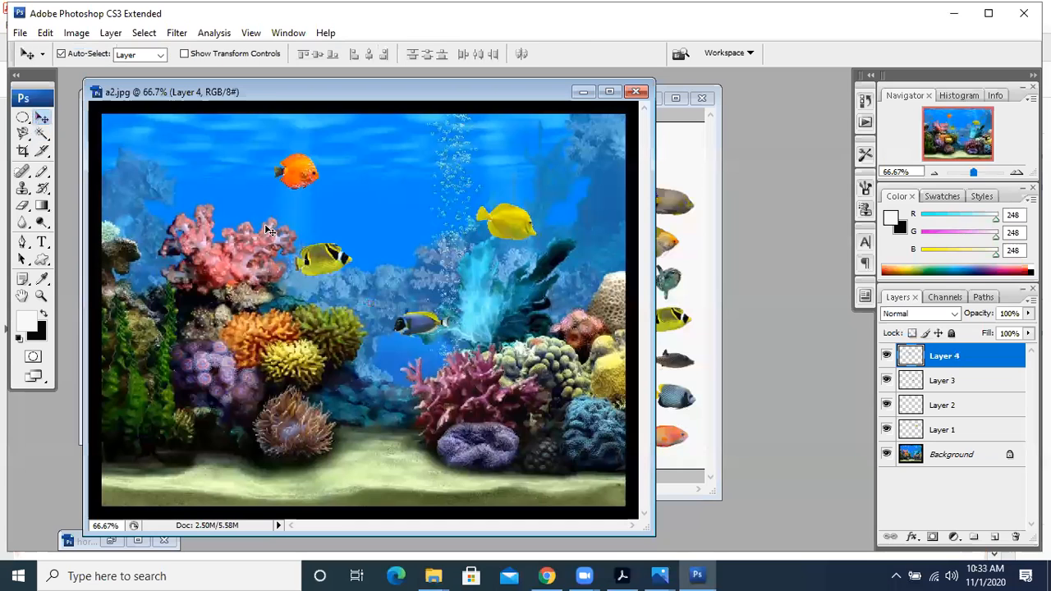
{"action": "left_click_drag", "start_coordinate": [326, 272], "coordinate": [365, 272]}
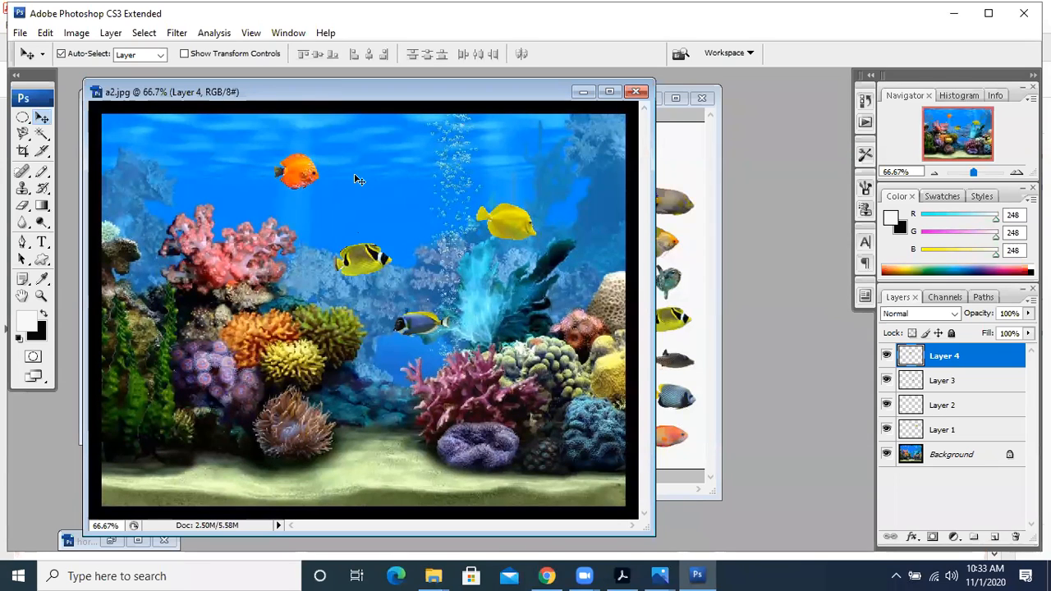
Move the a2.jpg window aside to view the empty aquarium picture a.jpg, and bring a2.jpg back to the front.
{"action": "double_click", "coordinate": [352, 75]}
{"action": "left_click_drag", "start_coordinate": [334, 90], "coordinate": [479, 169]}
{"action": "left_click", "coordinate": [347, 131]}
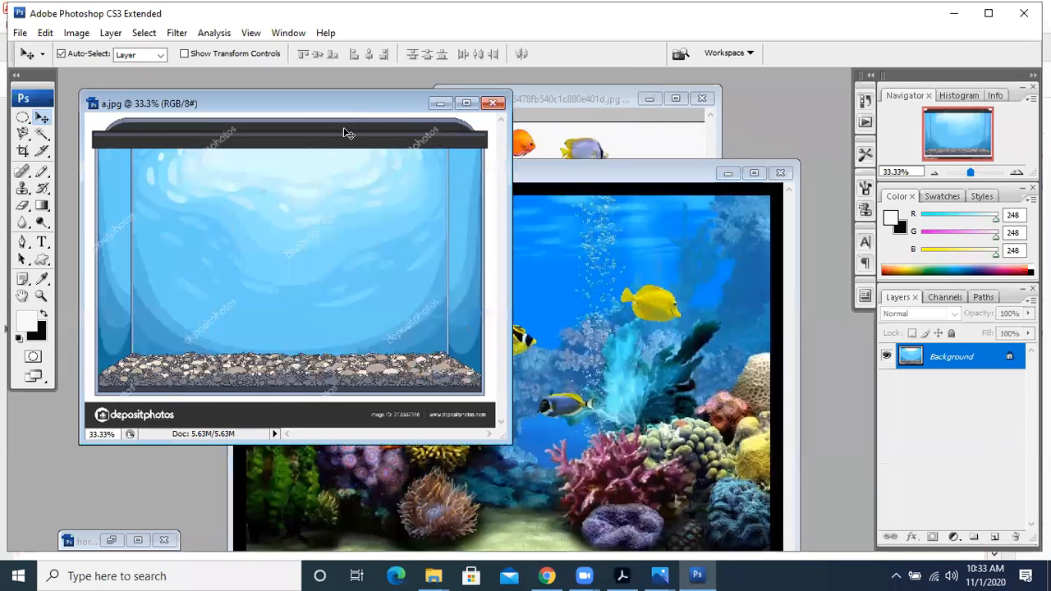
{"action": "left_click_drag", "start_coordinate": [361, 108], "coordinate": [399, 113]}
{"action": "left_click", "coordinate": [399, 116]}
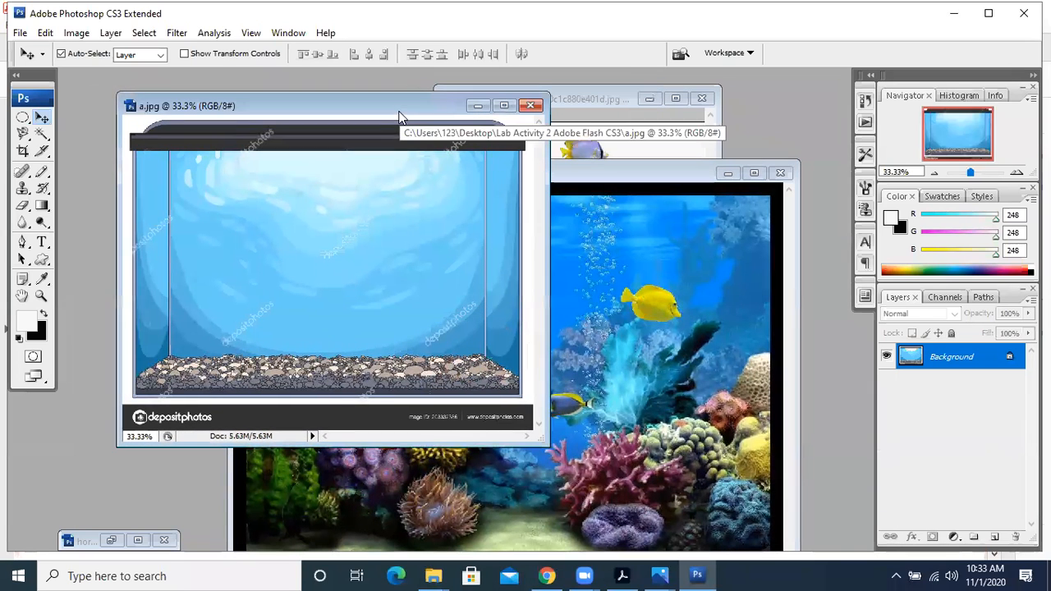
{"action": "left_click", "coordinate": [462, 168]}
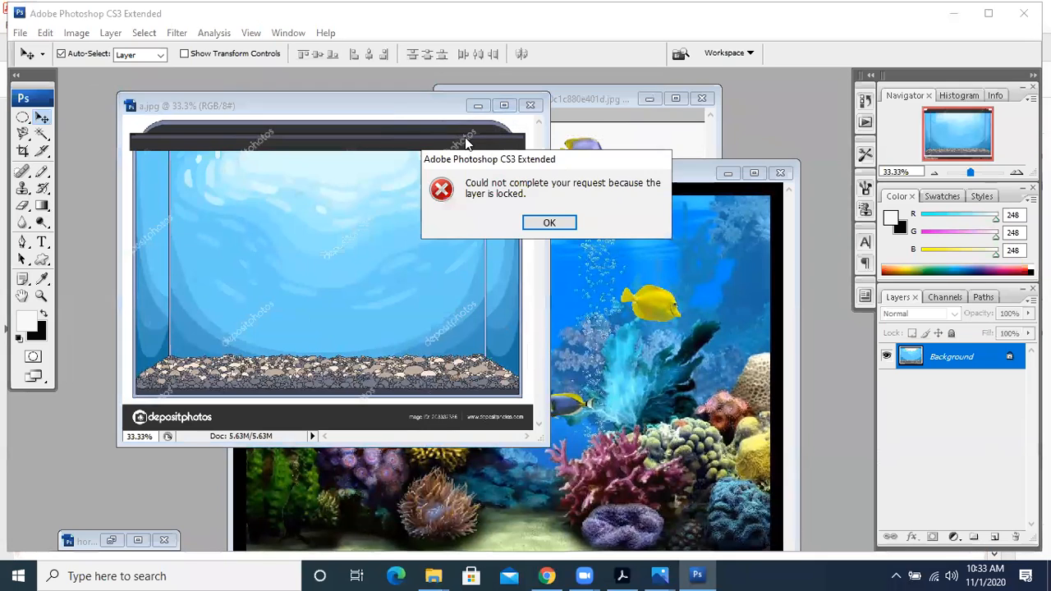
{"action": "left_click", "coordinate": [544, 221]}
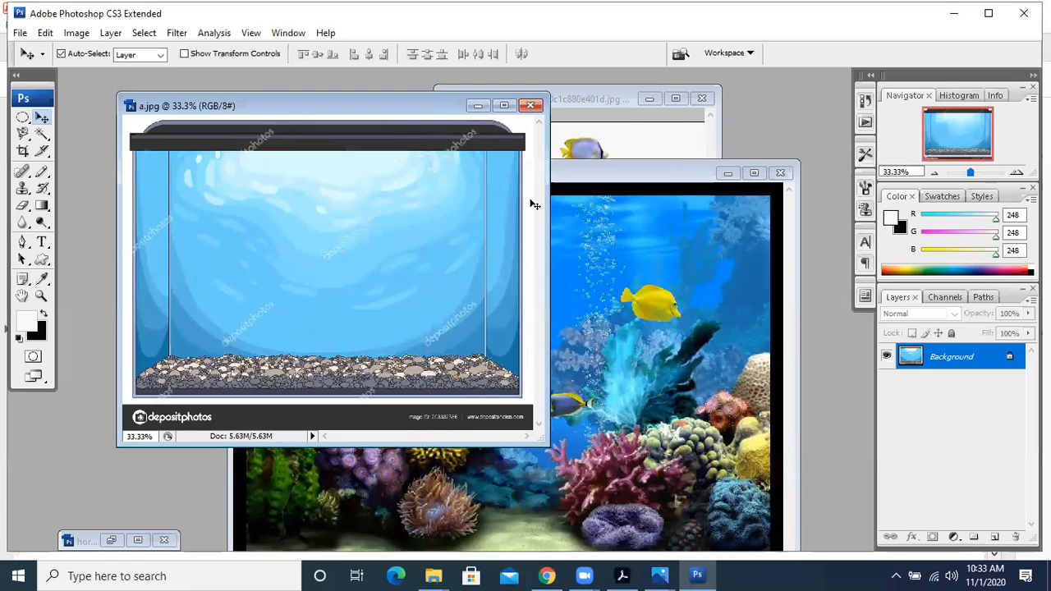
{"action": "left_click", "coordinate": [654, 209]}
{"action": "left_click_drag", "start_coordinate": [647, 179], "coordinate": [495, 115]}
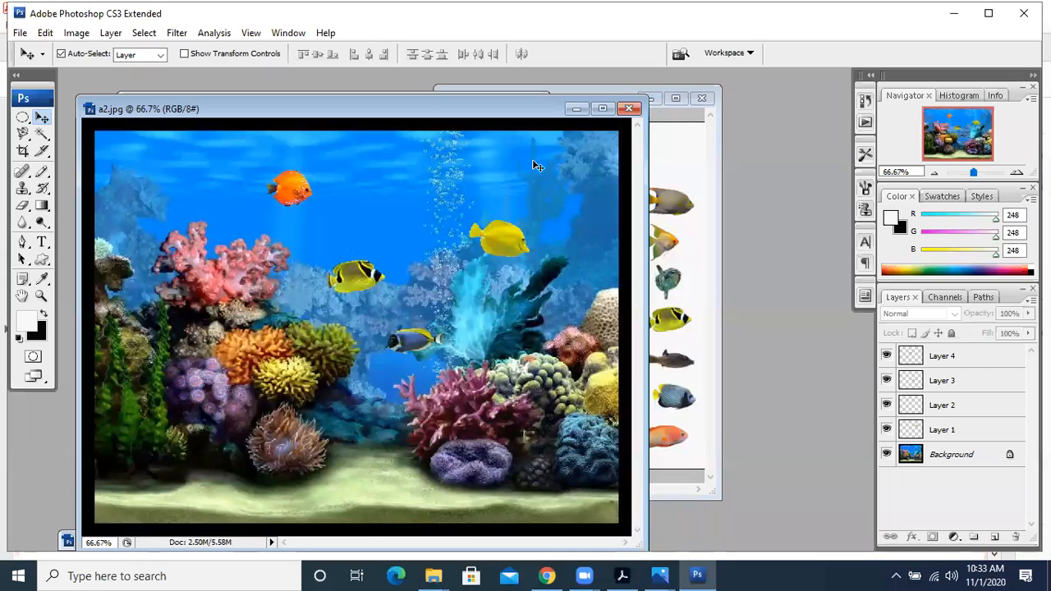
Select the spotted round fish in the sheet's fourth row with an elliptical marquee and copy it into a2.jpg between the corals above the sand.
{"action": "left_click", "coordinate": [672, 177]}
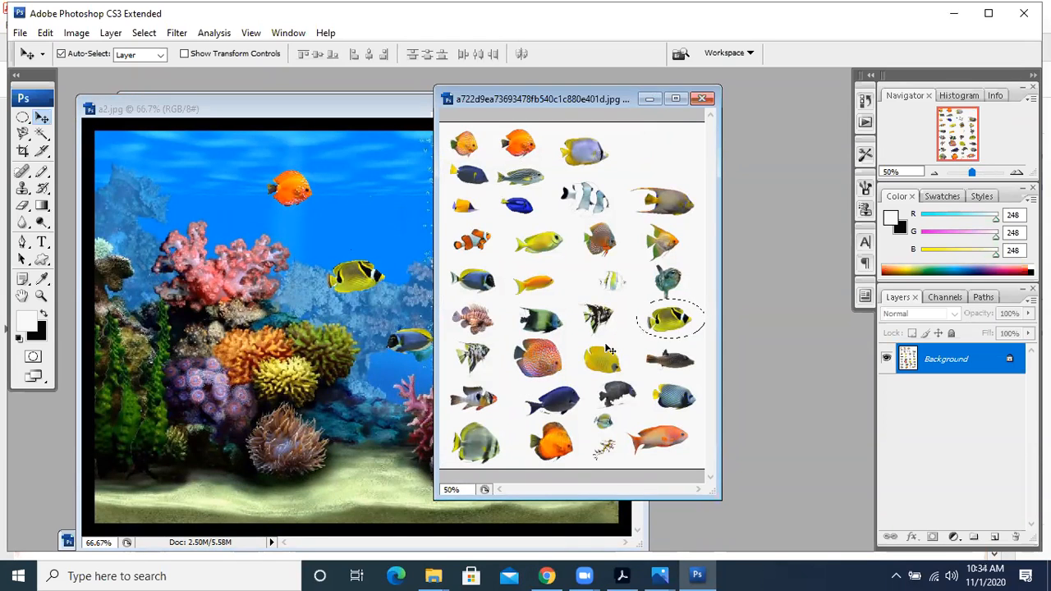
{"action": "key", "text": "ctrl+d"}
{"action": "left_click", "coordinate": [23, 117]}
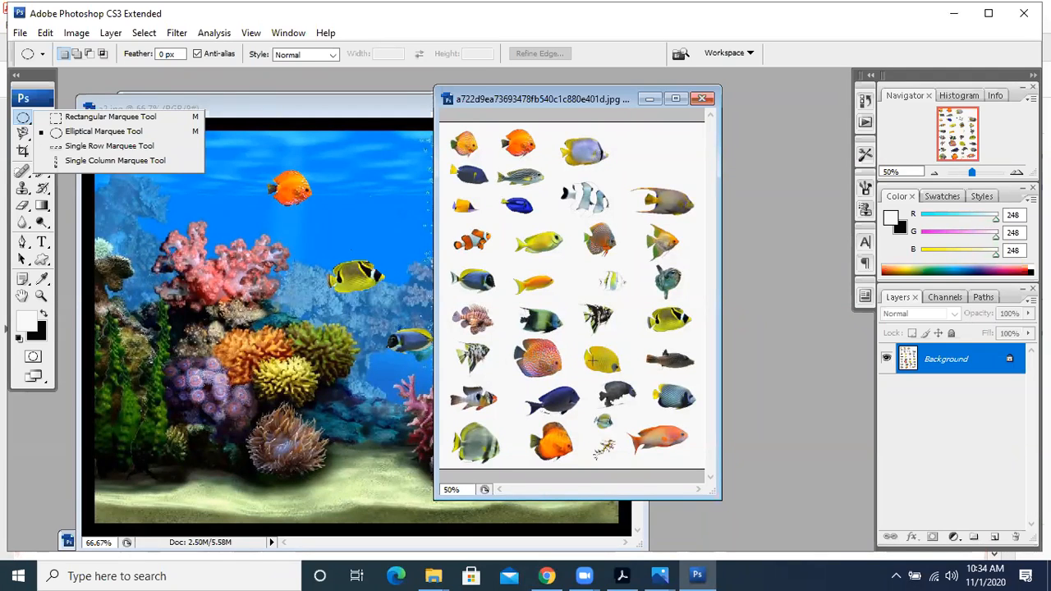
{"action": "left_click_drag", "start_coordinate": [581, 214], "coordinate": [280, 211]}
{"action": "left_click", "coordinate": [42, 117]}
{"action": "left_click_drag", "start_coordinate": [336, 395], "coordinate": [358, 430]}
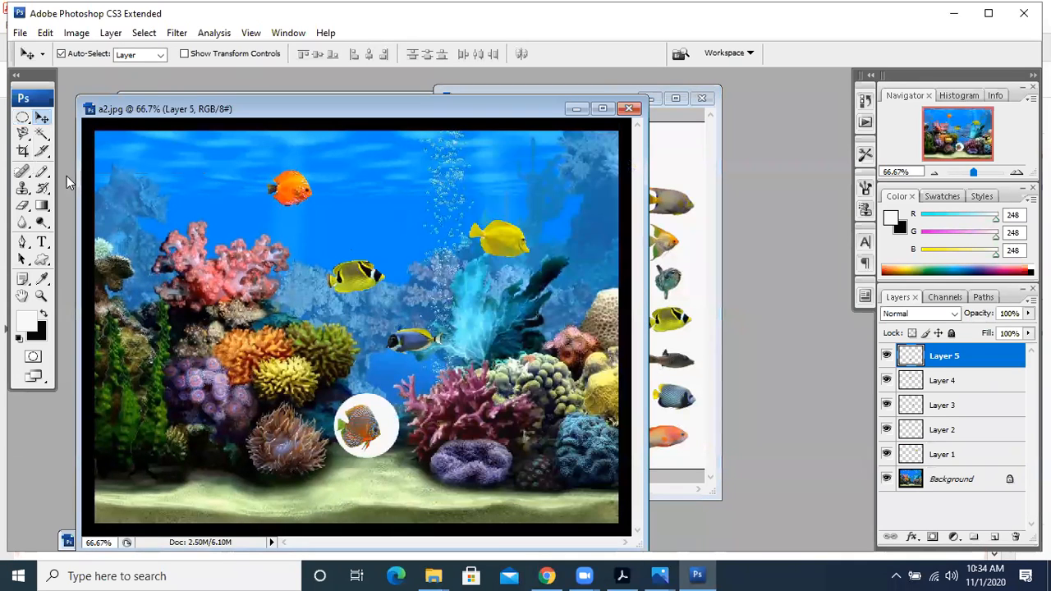
Delete the white area around the spotted round fish with the Magic Wand and deselect.
{"action": "left_click", "coordinate": [42, 134]}
{"action": "left_click", "coordinate": [99, 147]}
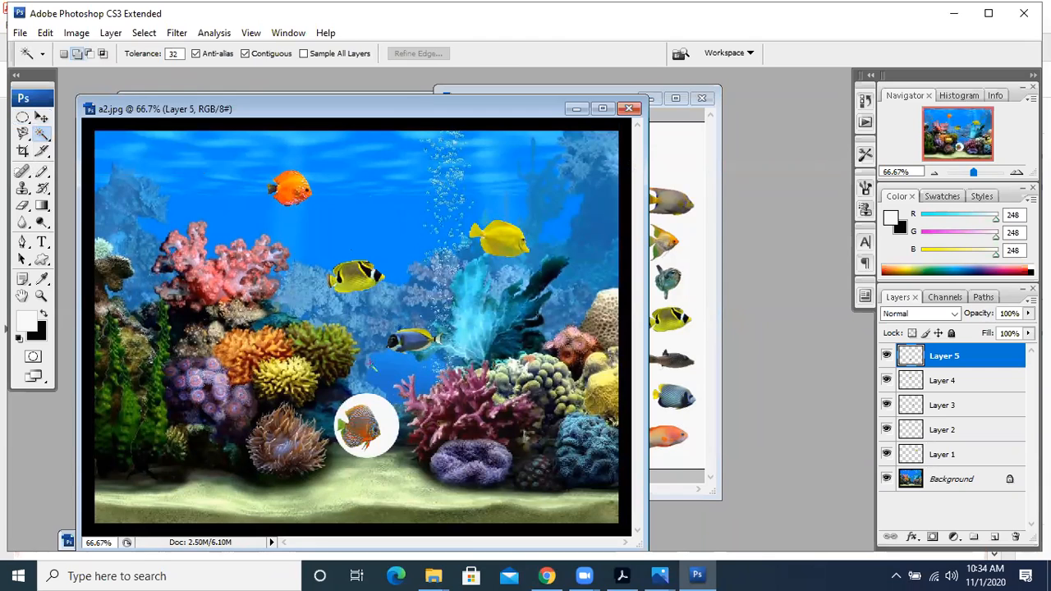
{"action": "left_click", "coordinate": [394, 431]}
{"action": "key", "text": "Delete"}
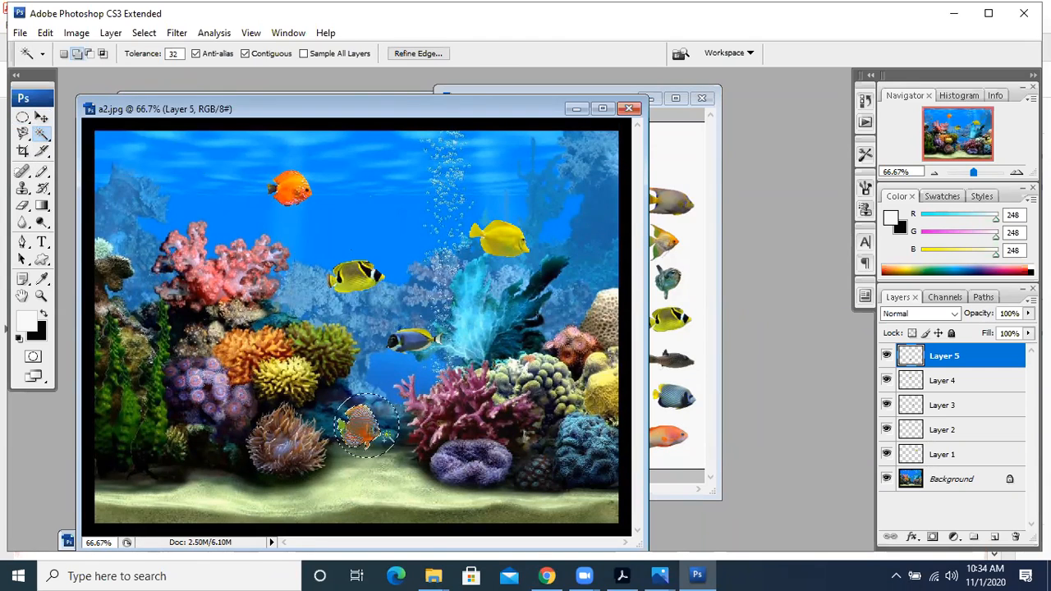
{"action": "key", "text": "ctrl+d"}
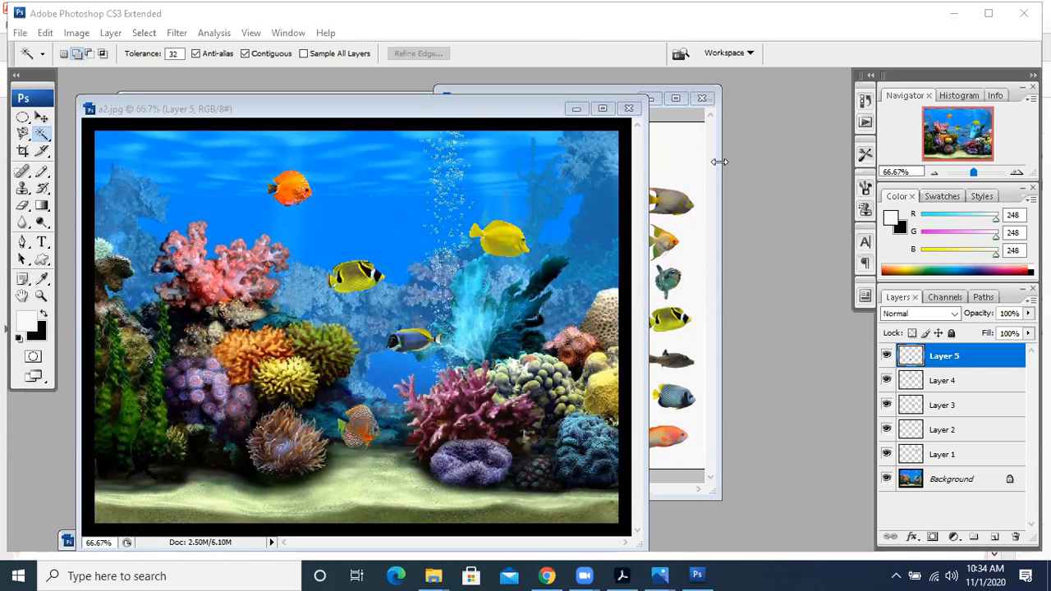
Select the slender orange fish in the sheet's fifth row with an elliptical marquee and copy it into a2.jpg over the pink coral.
{"action": "left_click", "coordinate": [688, 157]}
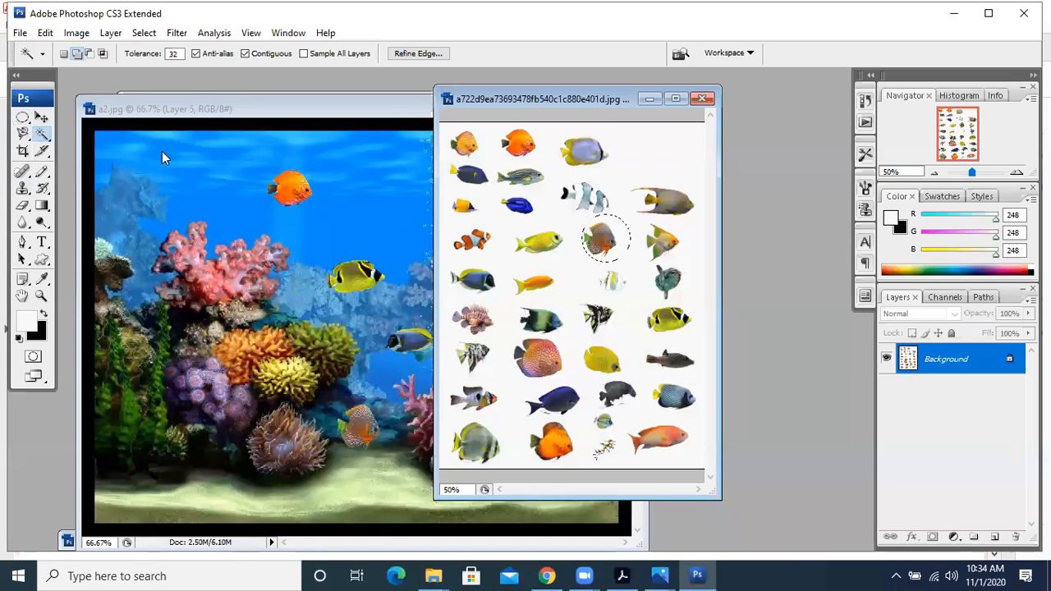
{"action": "left_click", "coordinate": [23, 117]}
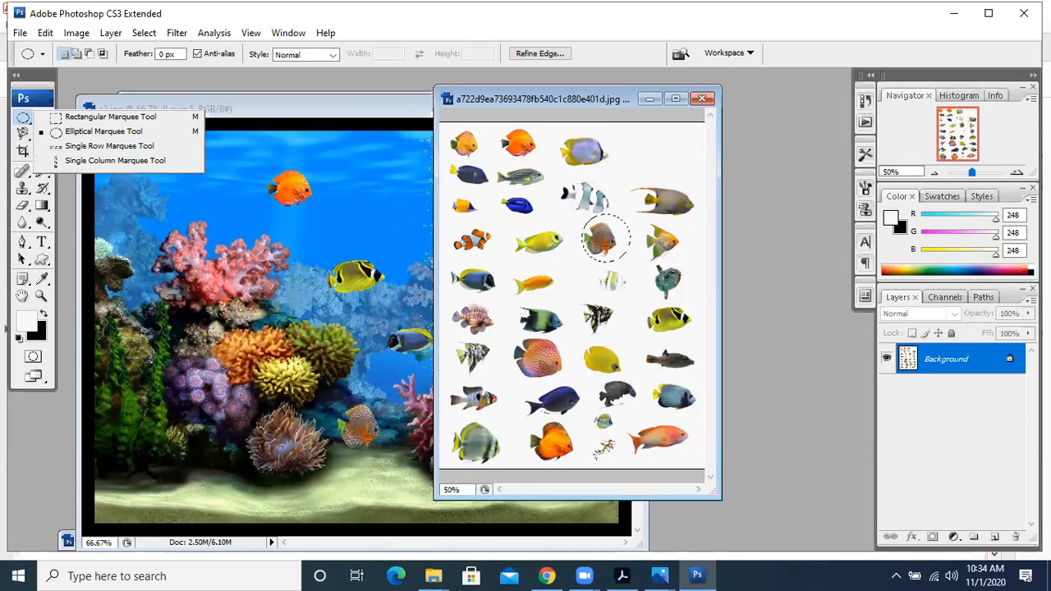
{"action": "left_click_drag", "start_coordinate": [511, 268], "coordinate": [563, 307]}
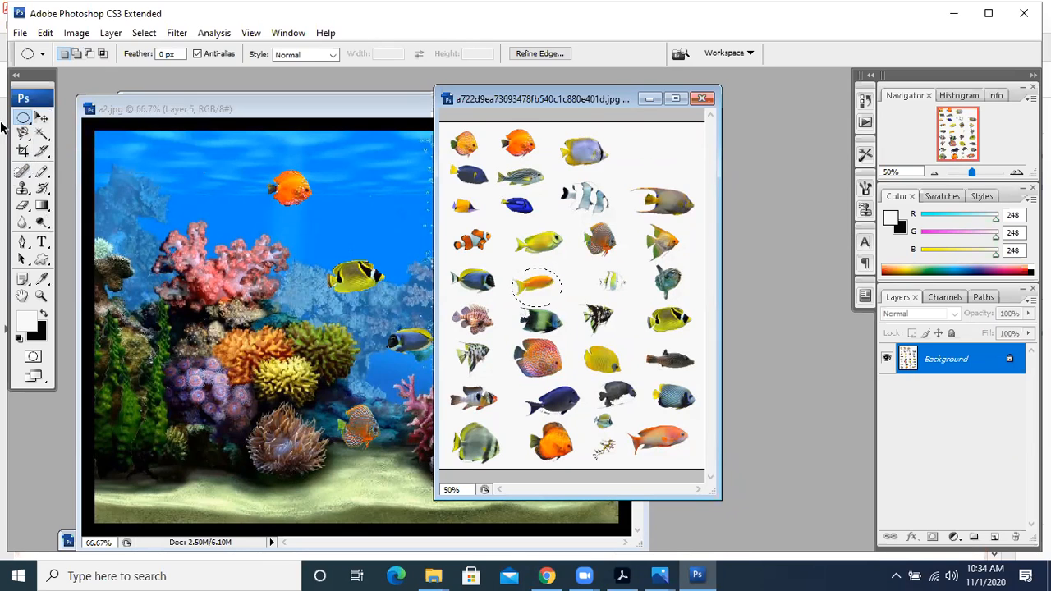
{"action": "left_click", "coordinate": [42, 119]}
{"action": "left_click_drag", "start_coordinate": [538, 286], "coordinate": [263, 302]}
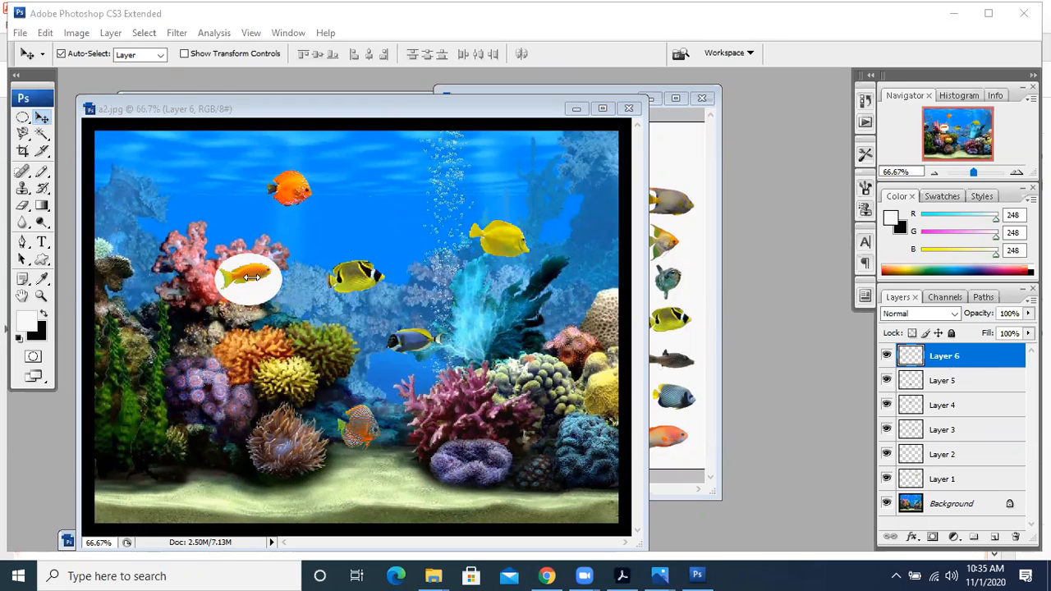
Delete the white area around the slender orange fish with the Magic Wand and deselect.
{"action": "left_click", "coordinate": [37, 116]}
{"action": "left_click_drag", "start_coordinate": [42, 136], "coordinate": [82, 147]}
{"action": "left_click", "coordinate": [245, 304]}
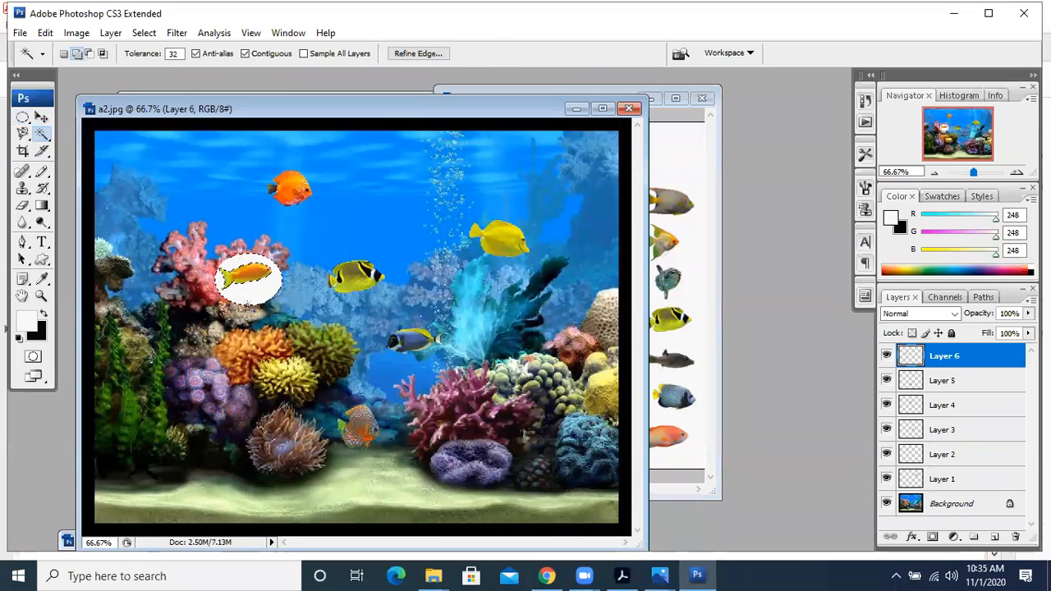
{"action": "key", "text": "Delete"}
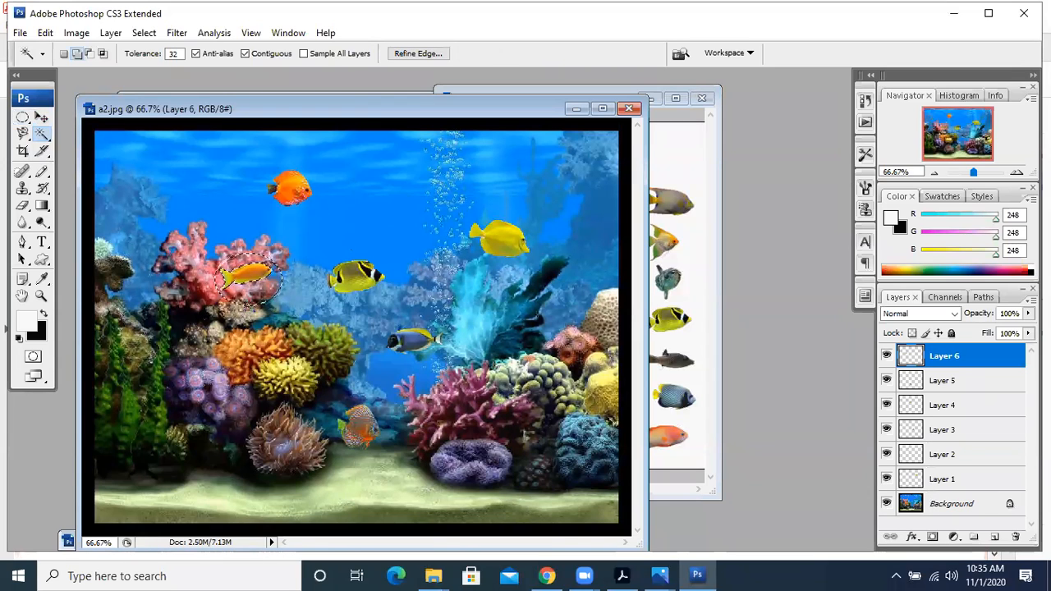
{"action": "key", "text": "ctrl+d"}
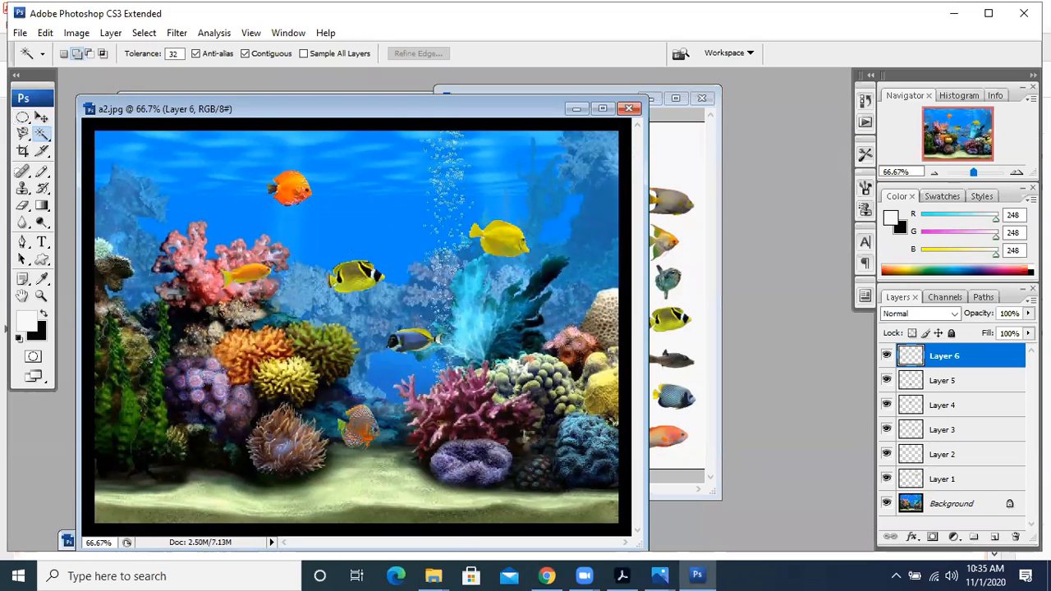
Move the slender orange fish from the pink coral down over the purple coral and reposition the a2.jpg document window.
{"action": "left_click", "coordinate": [41, 119]}
{"action": "left_click_drag", "start_coordinate": [243, 281], "coordinate": [222, 410]}
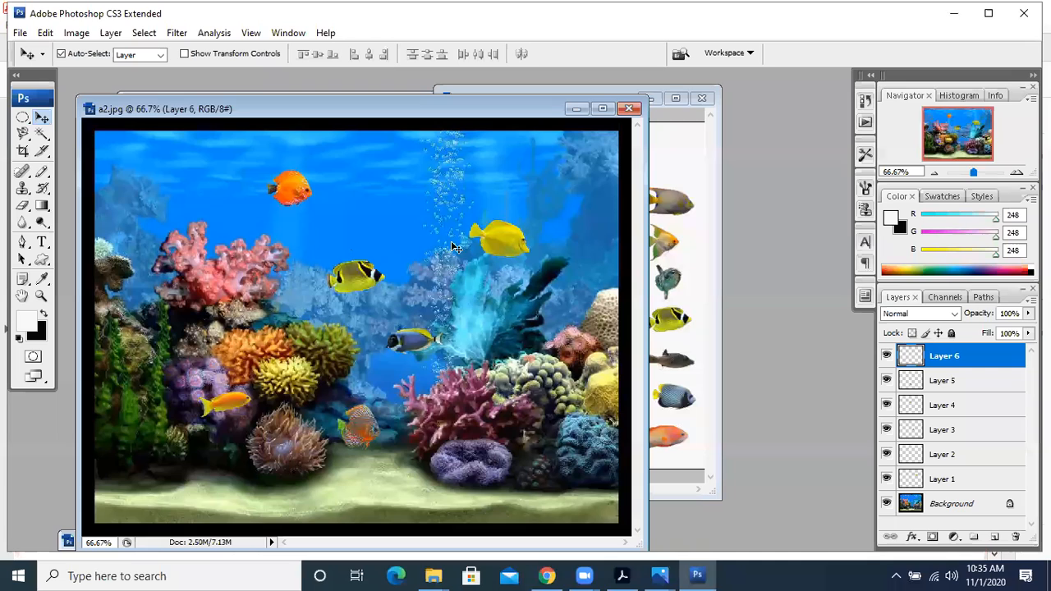
{"action": "left_click", "coordinate": [332, 568]}
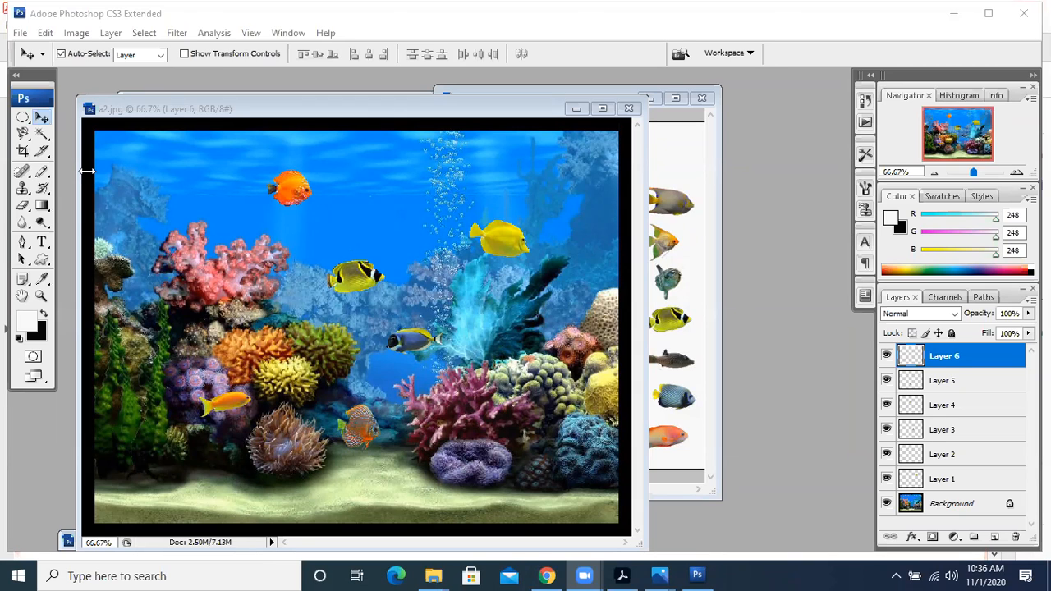
{"action": "left_click_drag", "start_coordinate": [344, 111], "coordinate": [379, 100]}
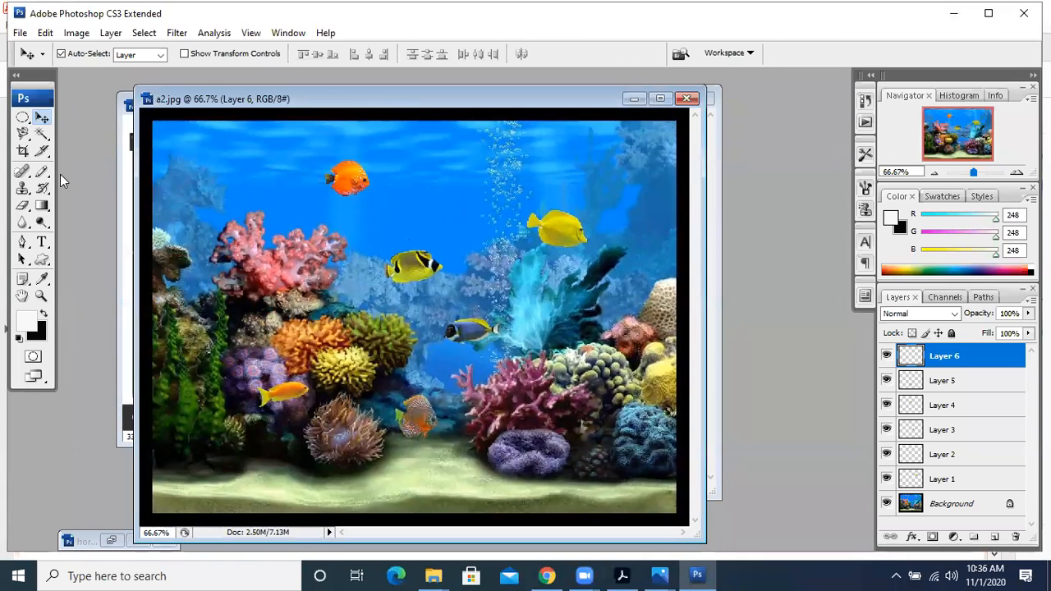
Add the horizontal text "Lab Activity 2" and move it fully into the water area along the picture's upper edge.
{"action": "left_click", "coordinate": [41, 242]}
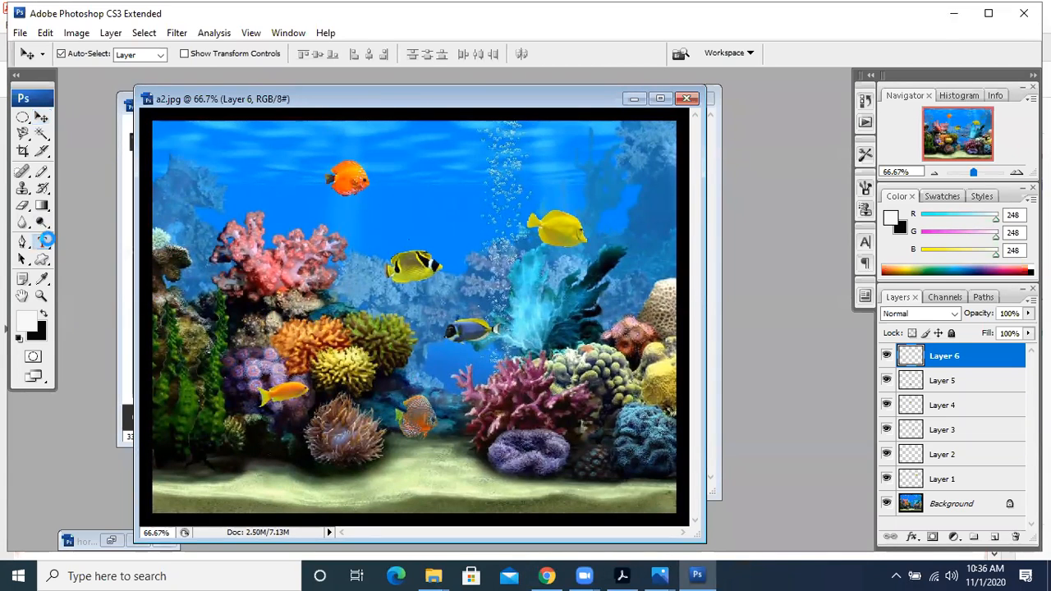
{"action": "left_click", "coordinate": [261, 128]}
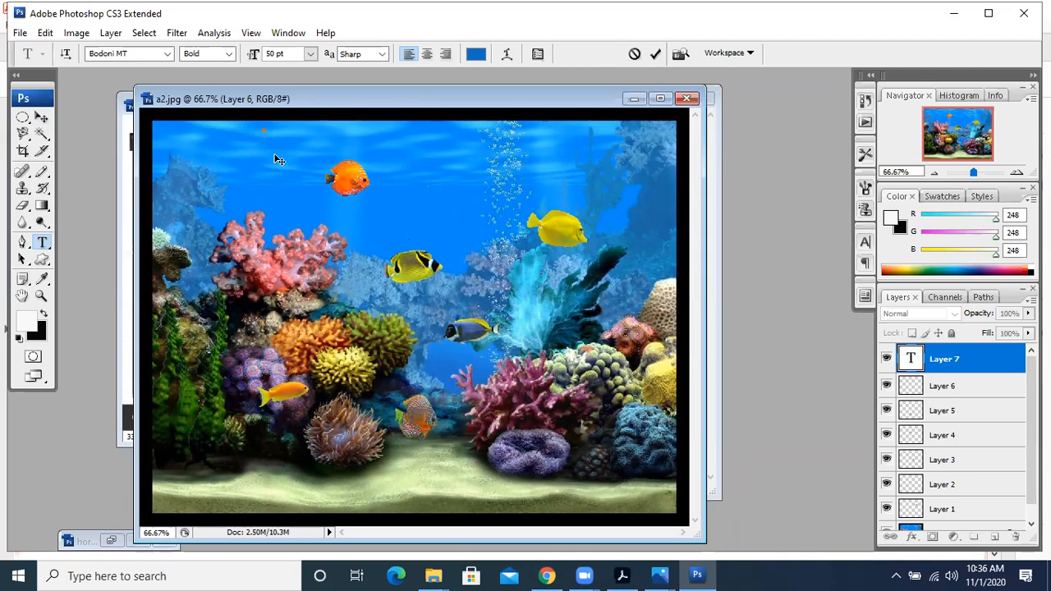
{"action": "type", "text": "Lab"}
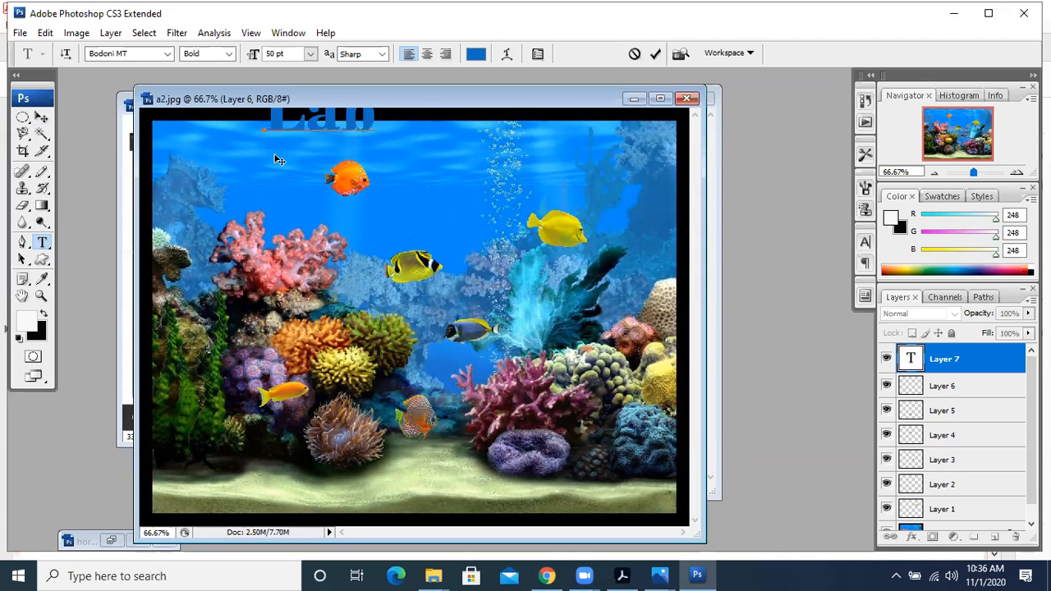
{"action": "type", "text": " Act"}
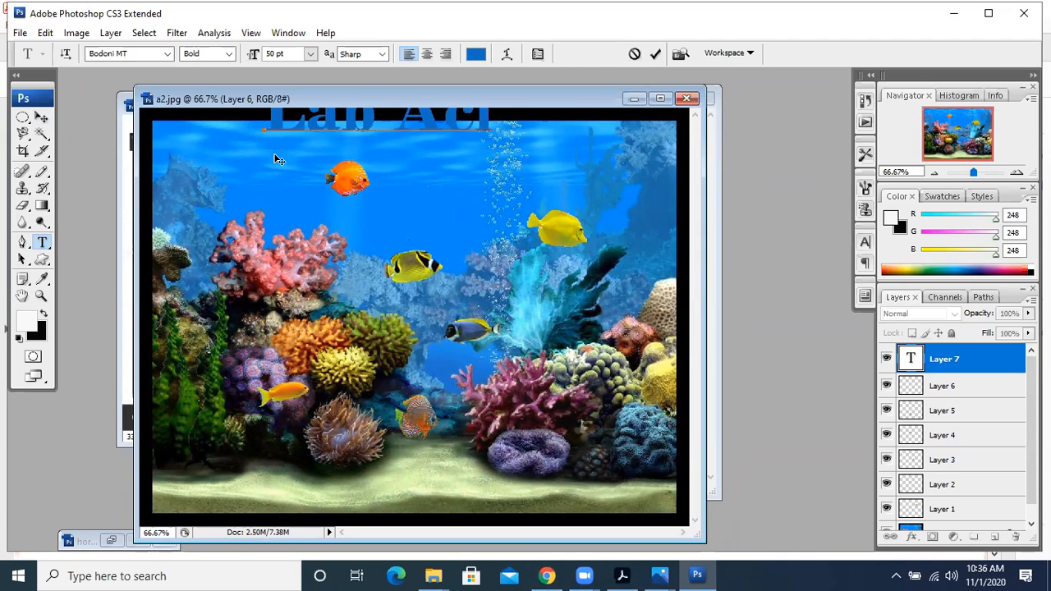
{"action": "type", "text": "ivitry"}
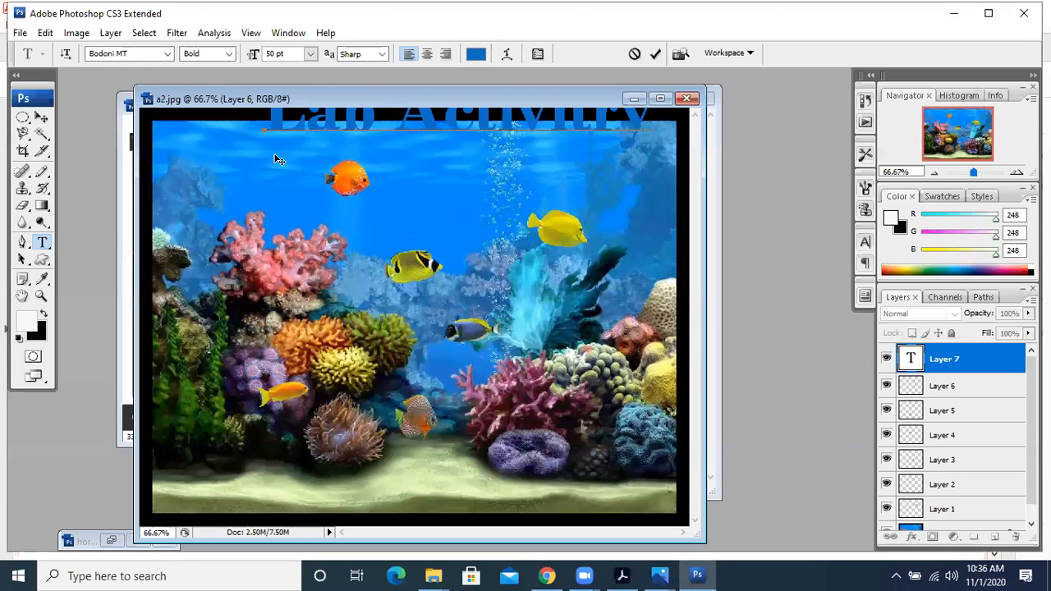
{"action": "key", "text": "BackSpace"}
{"action": "key", "text": "BackSpace"}
{"action": "type", "text": "y"}
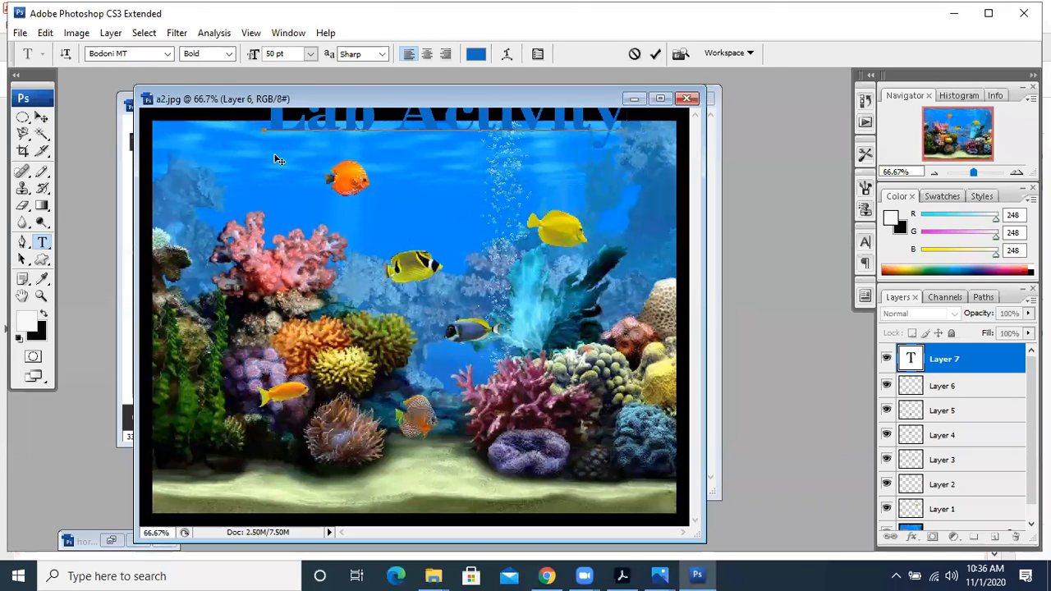
{"action": "type", "text": " 2"}
{"action": "left_click", "coordinate": [41, 118]}
{"action": "left_click_drag", "start_coordinate": [399, 131], "coordinate": [345, 157]}
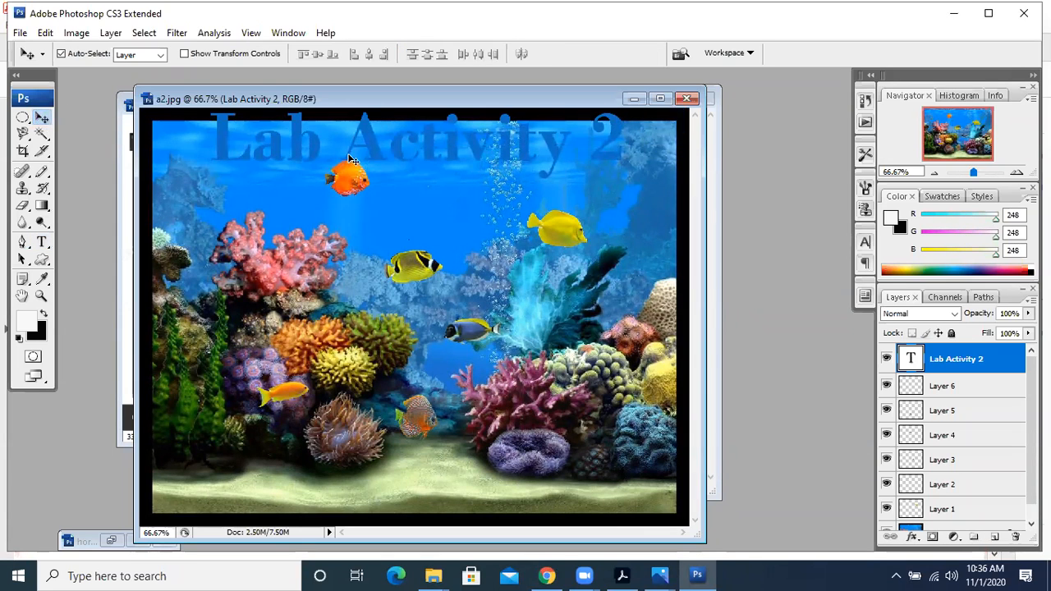
Set the size of the "Lab Activity 2" text to 15 pt.
{"action": "left_click", "coordinate": [42, 242]}
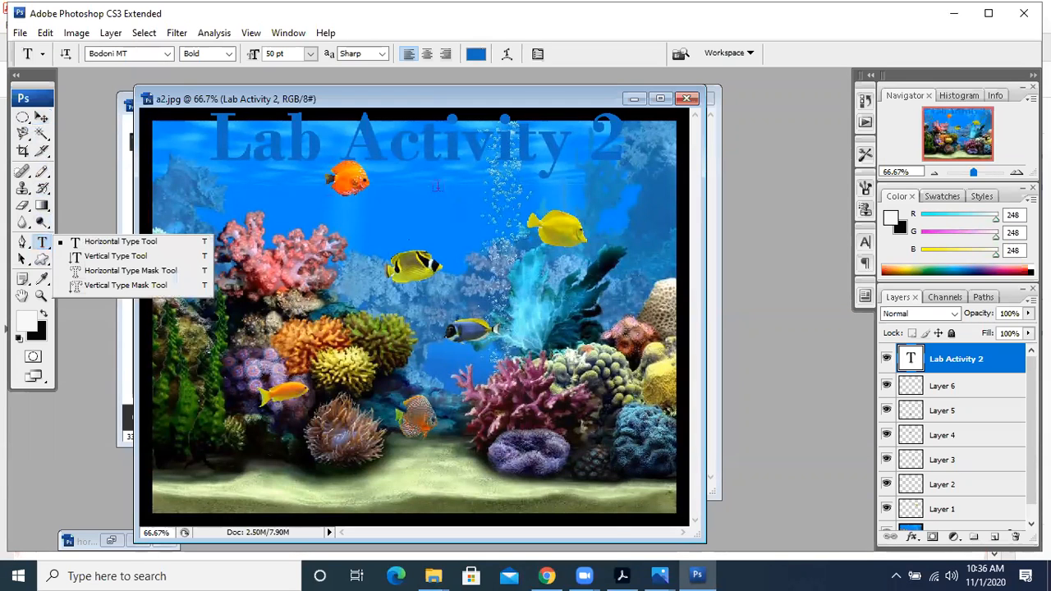
{"action": "left_click", "coordinate": [117, 241]}
{"action": "left_click_drag", "start_coordinate": [218, 148], "coordinate": [627, 147]}
{"action": "left_click", "coordinate": [279, 54]}
{"action": "type", "text": "20"}
{"action": "key", "text": "Return"}
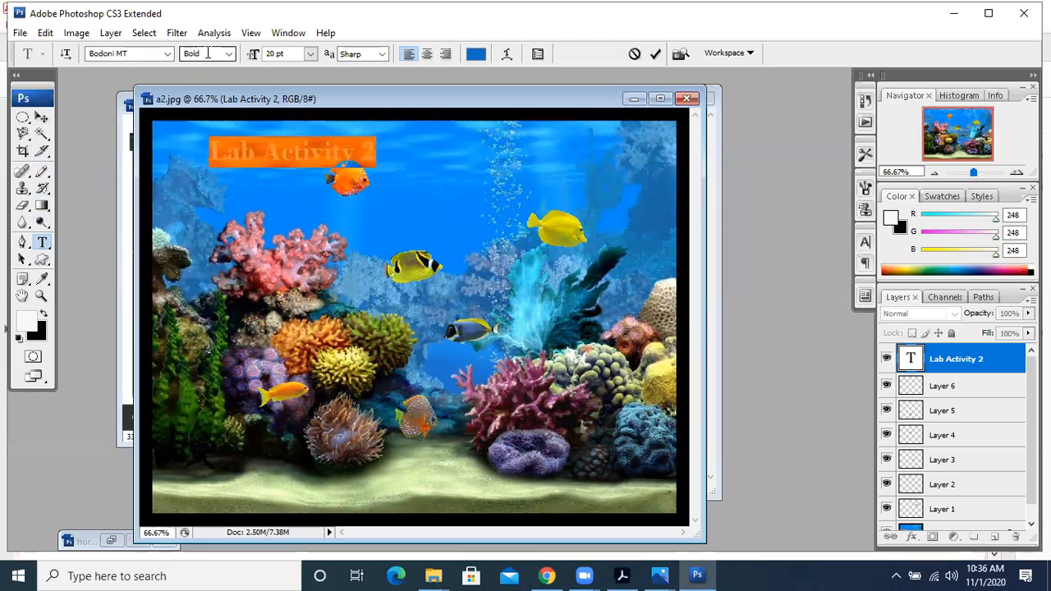
{"action": "left_click_drag", "start_coordinate": [292, 53], "coordinate": [226, 55]}
{"action": "type", "text": "15"}
{"action": "key", "text": "Return"}
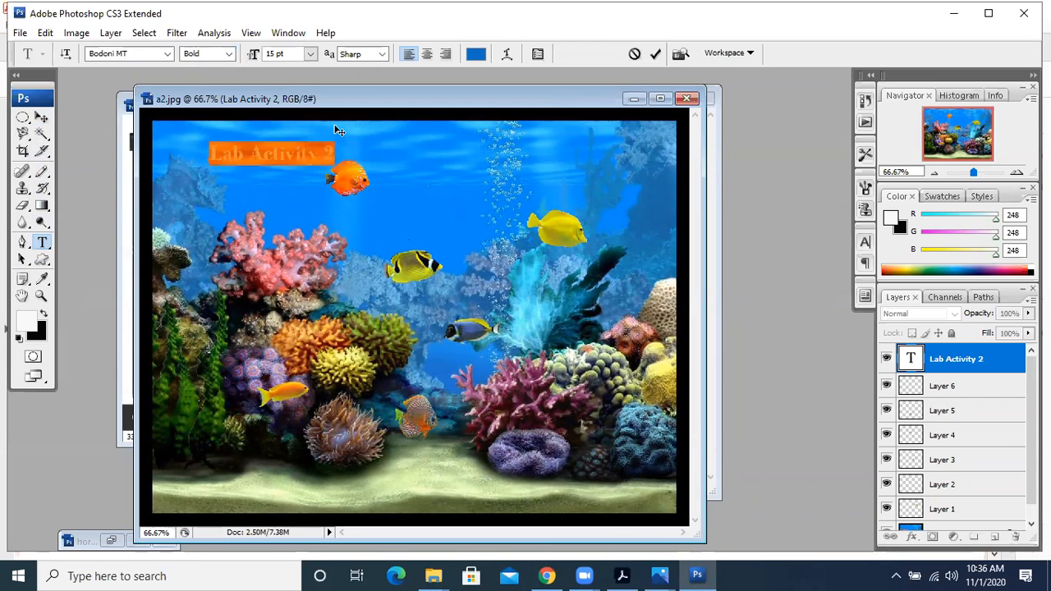
Colour the "Lab Activity 2" text orange-red (f84109) and move it into the picture's upper-left corner.
{"action": "left_click", "coordinate": [476, 55]}
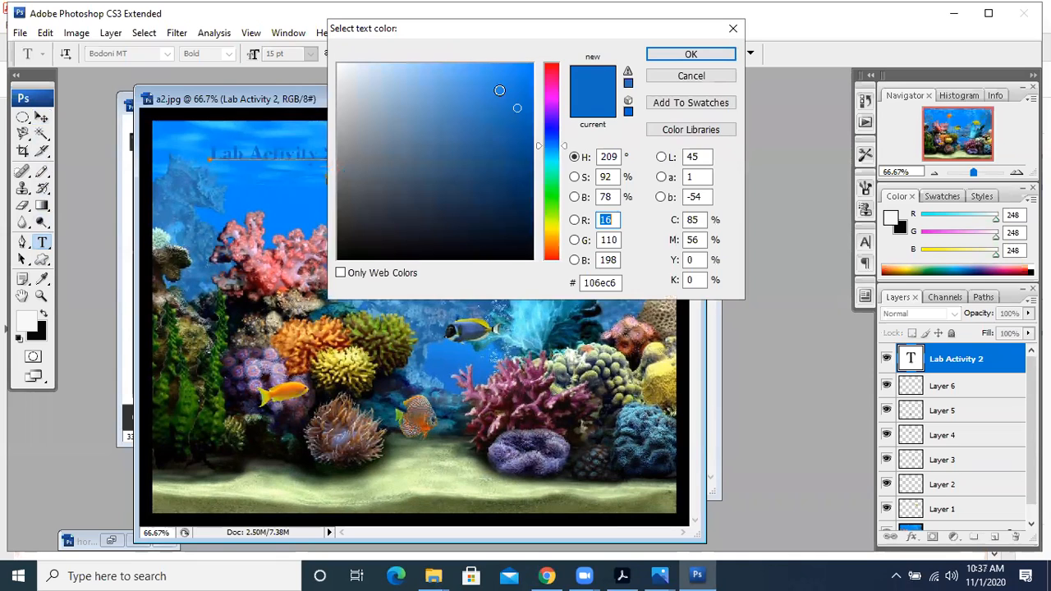
{"action": "left_click", "coordinate": [549, 255]}
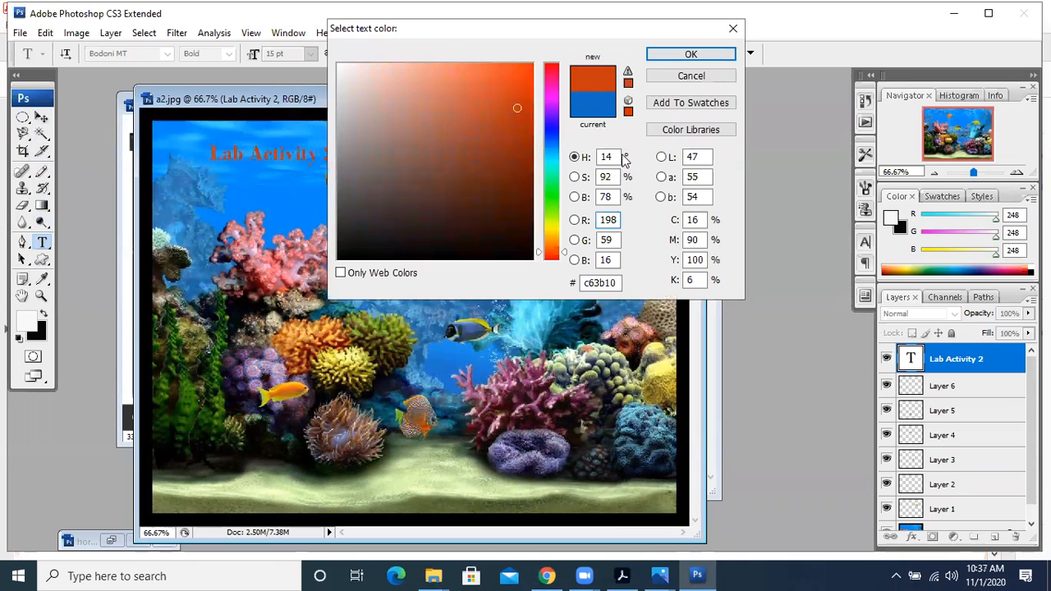
{"action": "left_click_drag", "start_coordinate": [526, 77], "coordinate": [531, 66]}
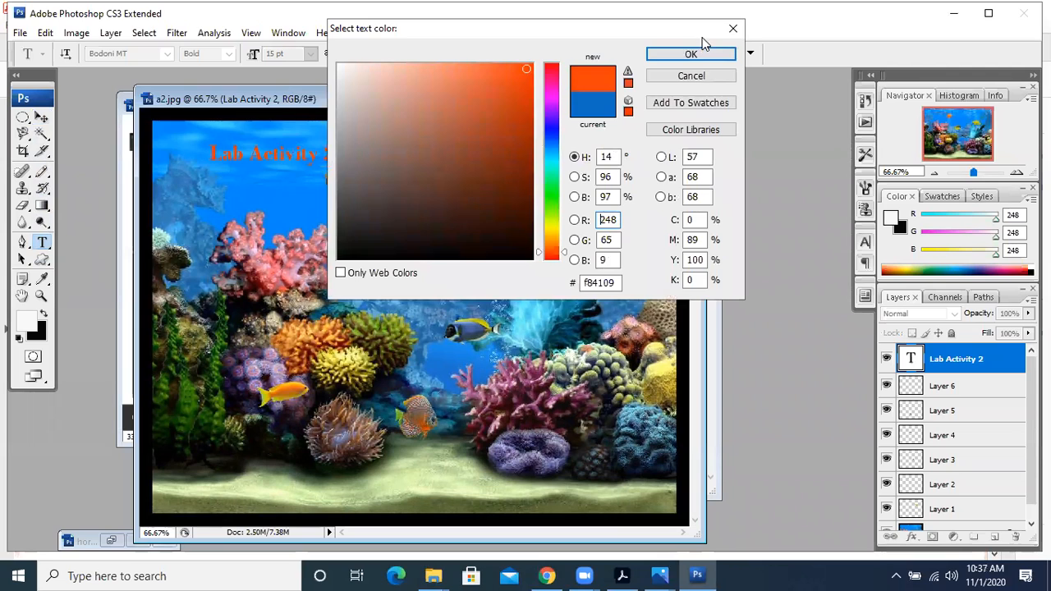
{"action": "left_click", "coordinate": [690, 54]}
{"action": "left_click", "coordinate": [41, 117]}
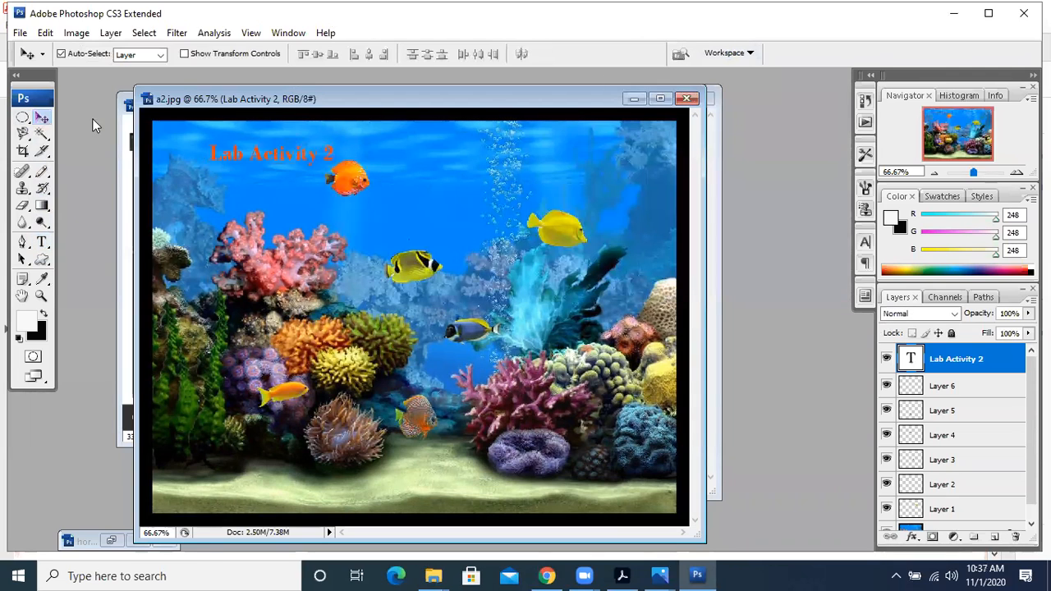
{"action": "left_click_drag", "start_coordinate": [270, 159], "coordinate": [222, 141]}
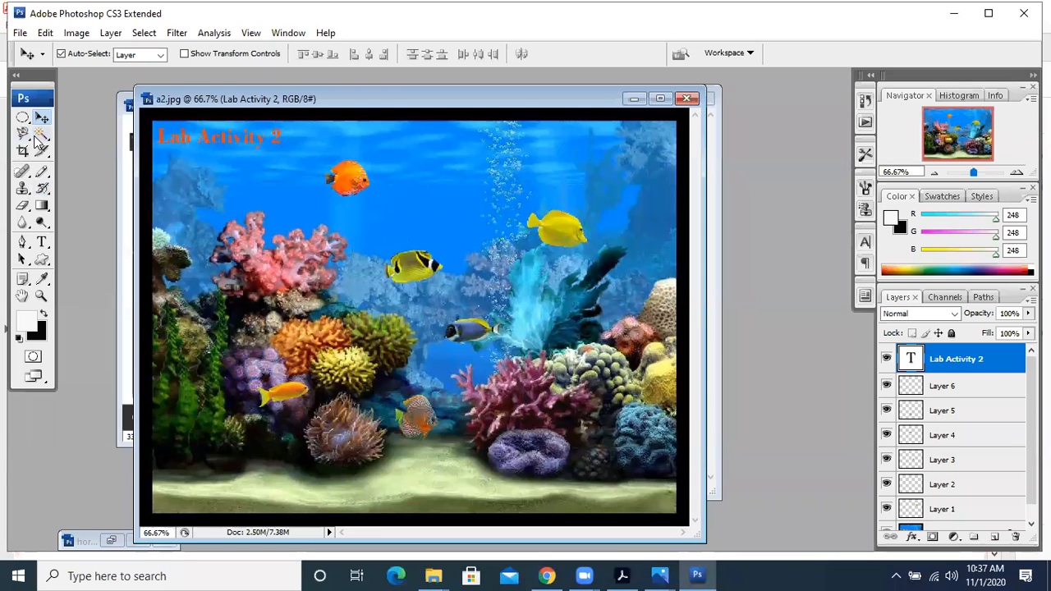
Try a Magic Wand selection on the picture's black border, make the Background layer active and deselect.
{"action": "left_click_drag", "start_coordinate": [41, 133], "coordinate": [68, 140]}
{"action": "left_click", "coordinate": [82, 150]}
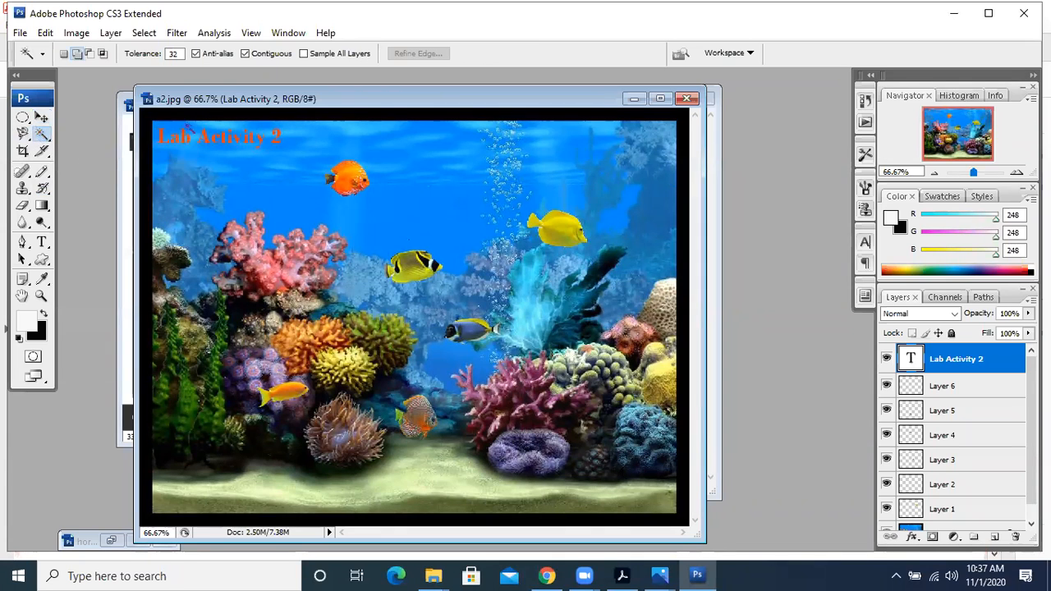
{"action": "left_click", "coordinate": [195, 113]}
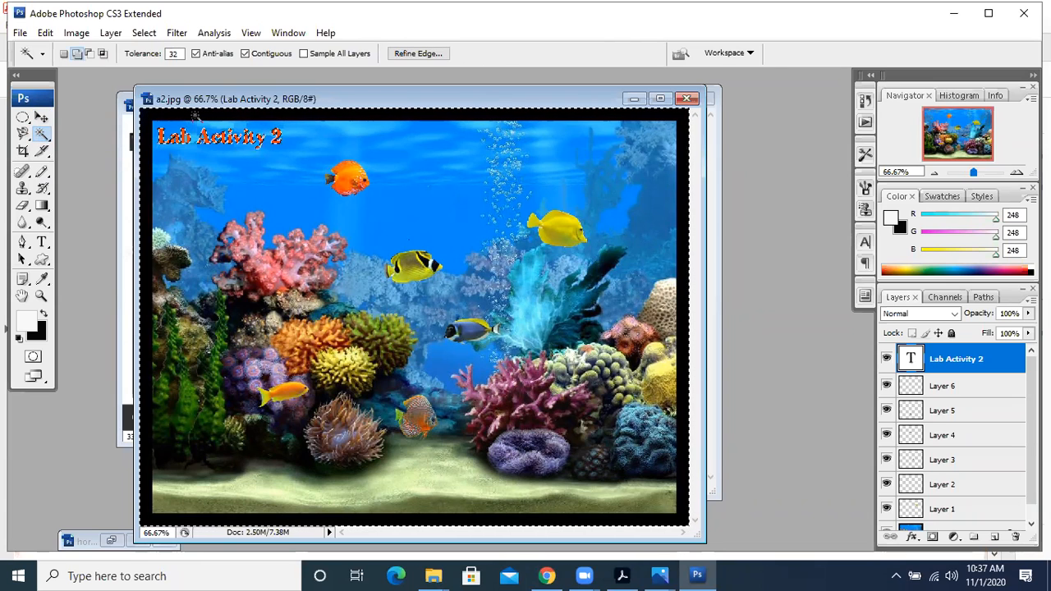
{"action": "left_click", "coordinate": [954, 13]}
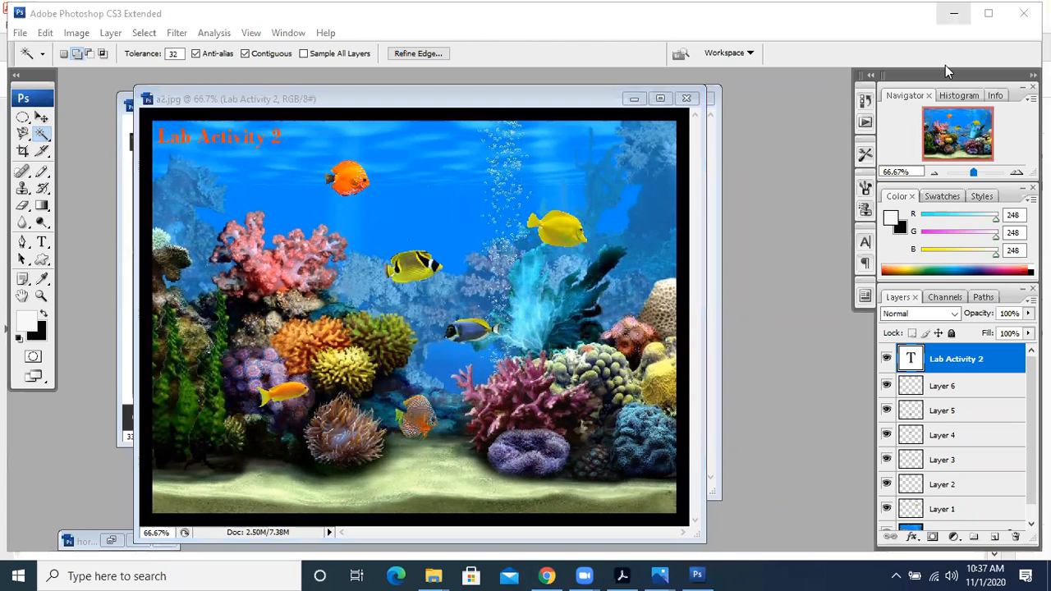
{"action": "key", "text": "alt+Tab"}
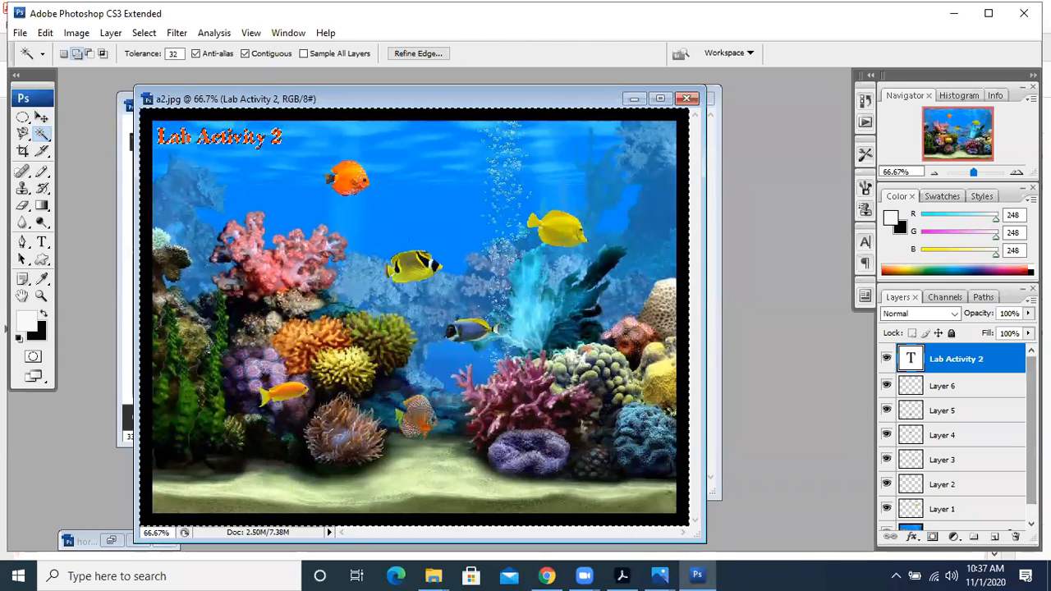
{"action": "scroll", "coordinate": [955, 460], "scroll_direction": "down", "scroll_amount": 1}
{"action": "left_click", "coordinate": [952, 518]}
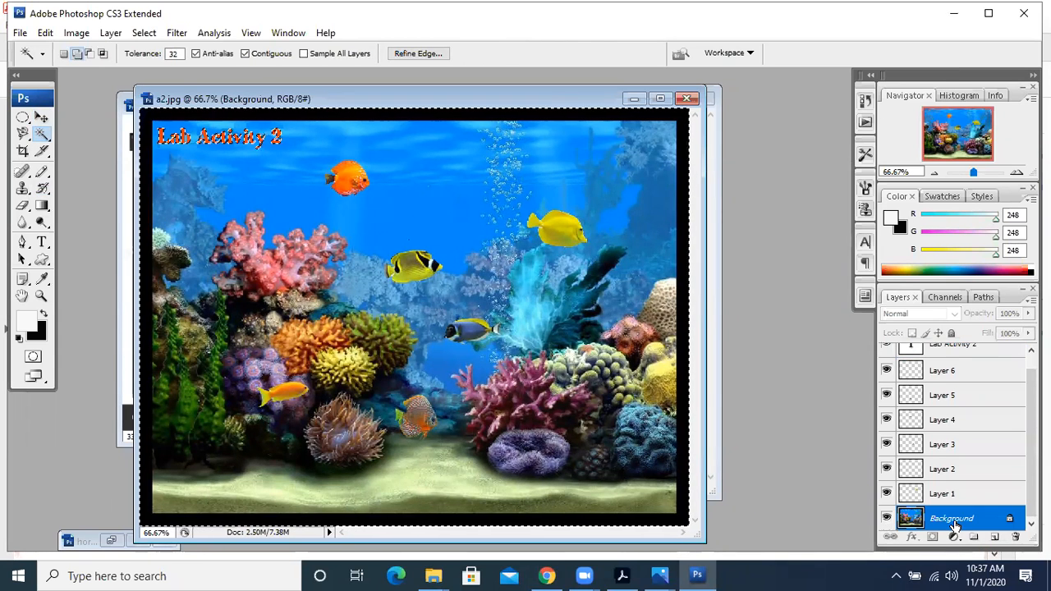
{"action": "key", "text": "ctrl+d"}
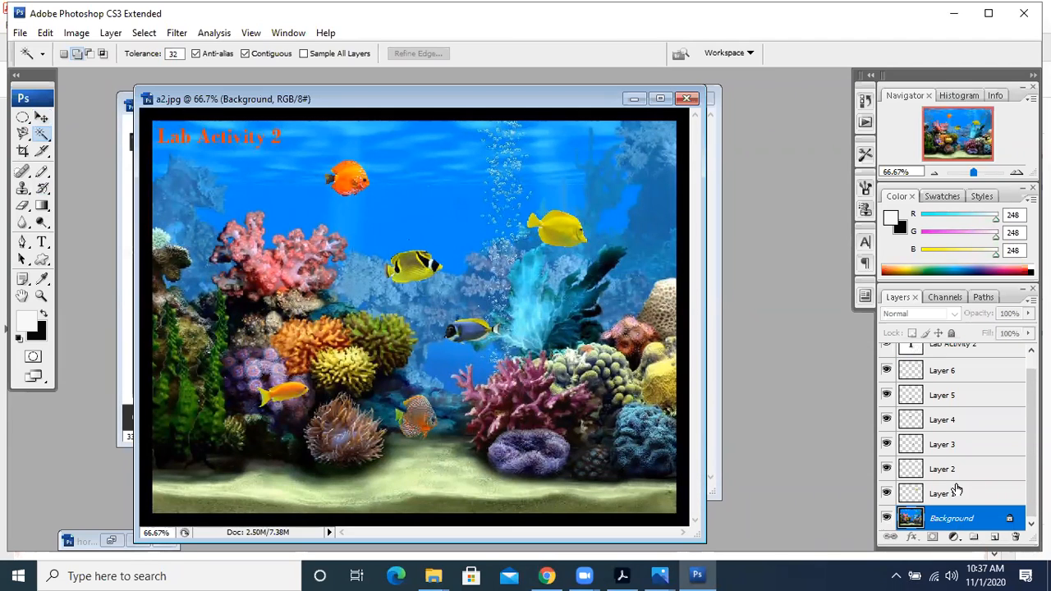
Switch to Quick Selection and back to the Magic Wand, select the border and blue water on the Background layer, and deselect.
{"action": "right_click", "coordinate": [44, 134]}
{"action": "left_click", "coordinate": [142, 134]}
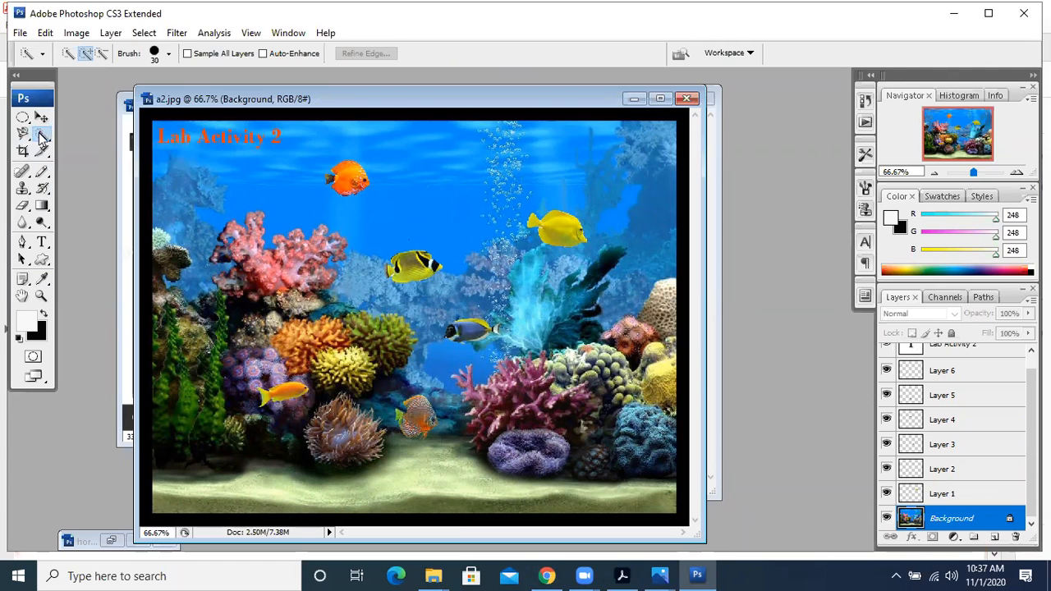
{"action": "right_click", "coordinate": [41, 136]}
{"action": "left_click", "coordinate": [89, 149]}
{"action": "left_click", "coordinate": [149, 164]}
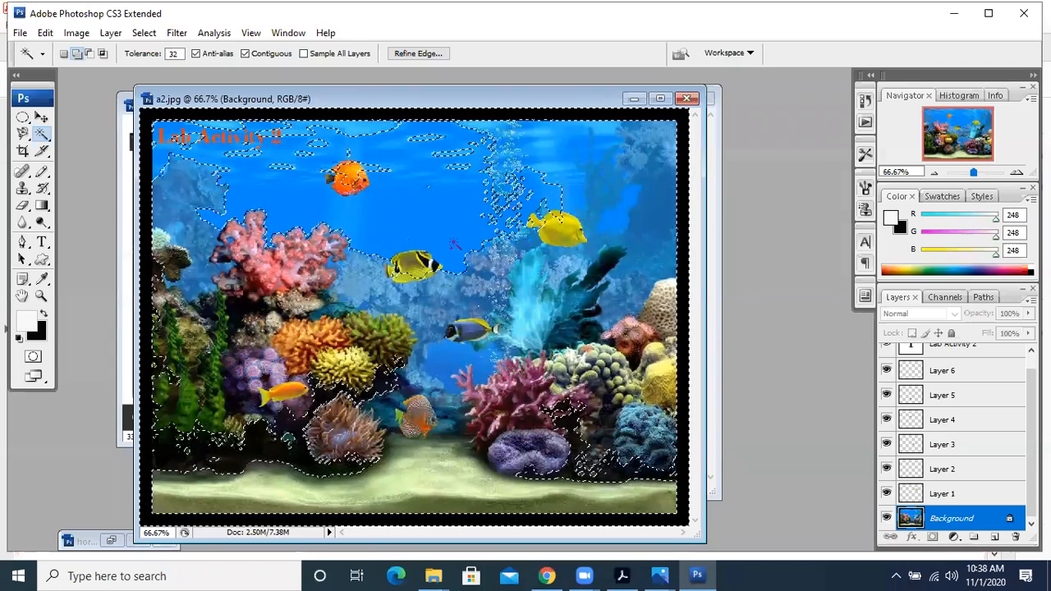
{"action": "key", "text": "ctrl+d"}
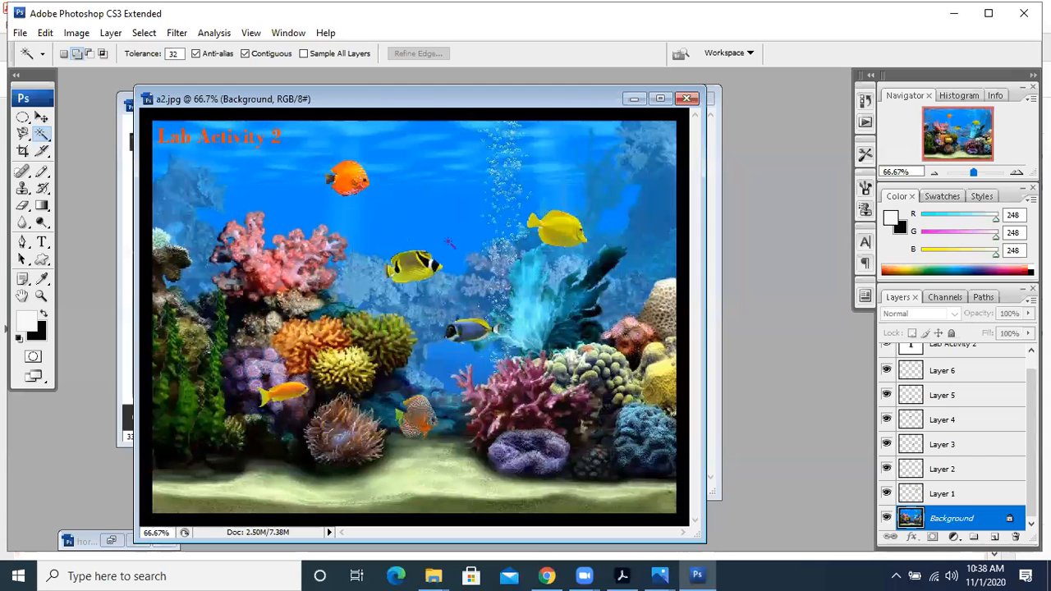
Select the blue water with the Magic Wand, fill it with light blue (acd1f3), undo the fill and deselect.
{"action": "left_click", "coordinate": [402, 147]}
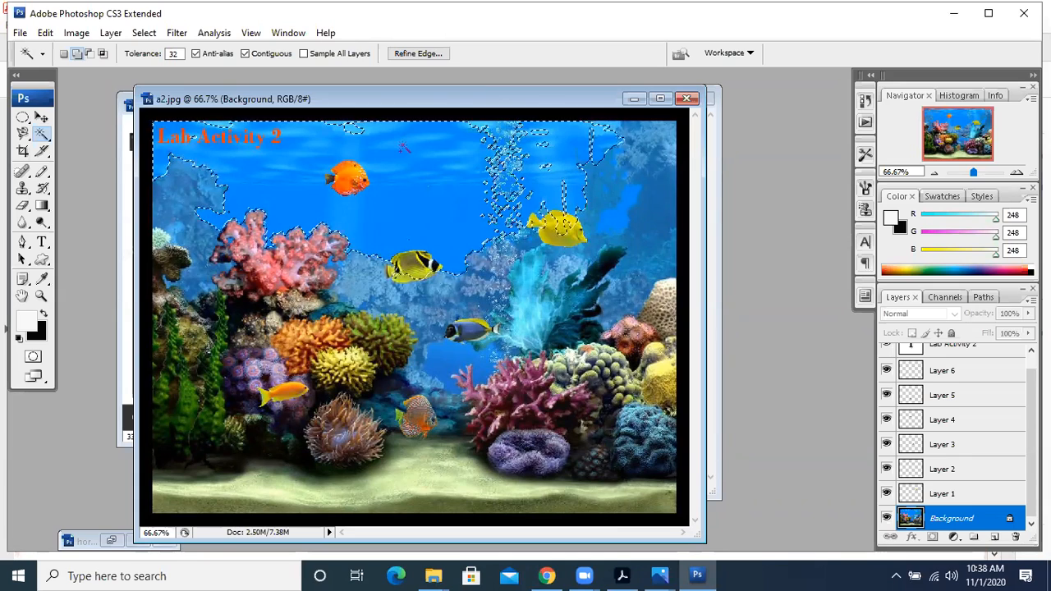
{"action": "left_click", "coordinate": [29, 319]}
{"action": "left_click", "coordinate": [455, 110]}
{"action": "left_click", "coordinate": [417, 78]}
{"action": "left_click", "coordinate": [392, 73]}
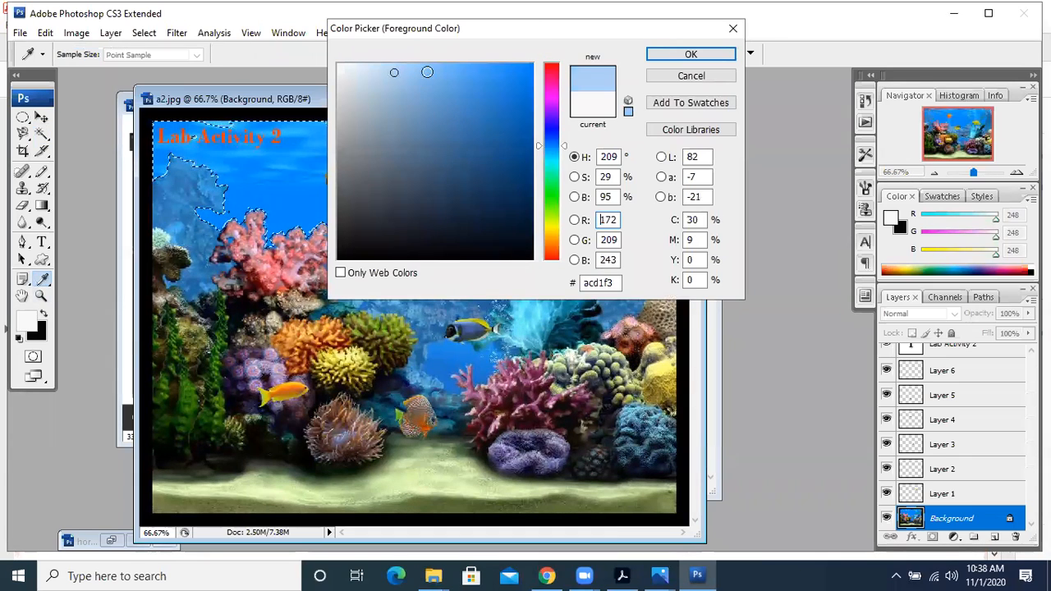
{"action": "left_click", "coordinate": [676, 54]}
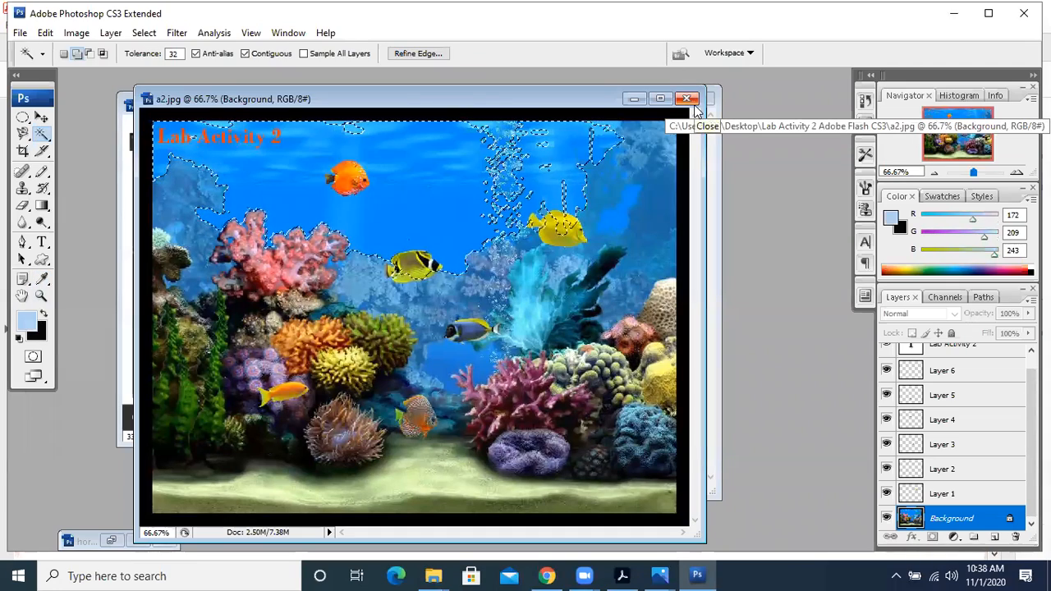
{"action": "key", "text": "alt+BackSpace"}
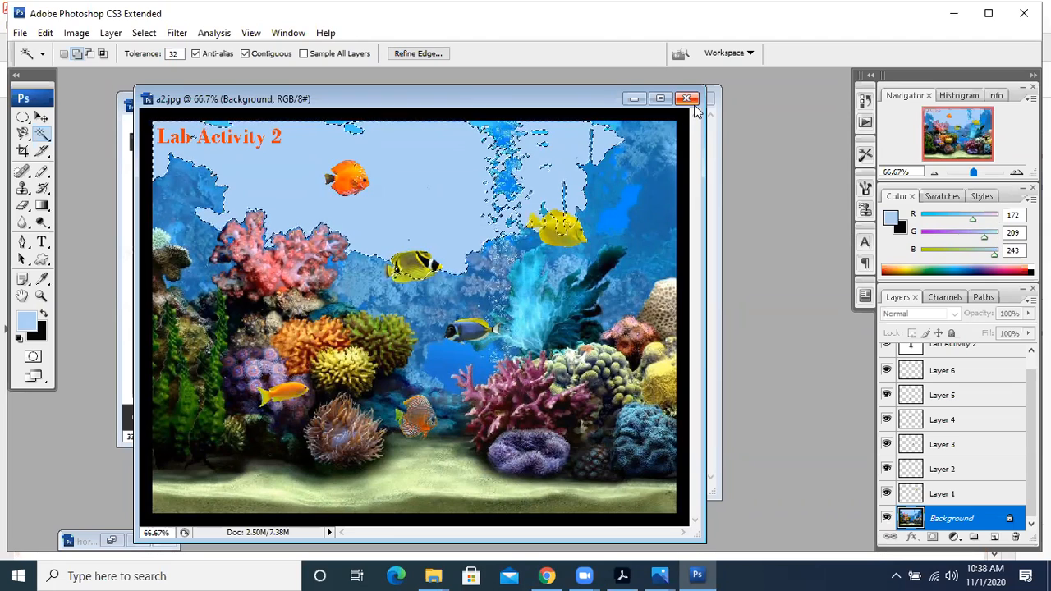
{"action": "key", "text": "ctrl+z"}
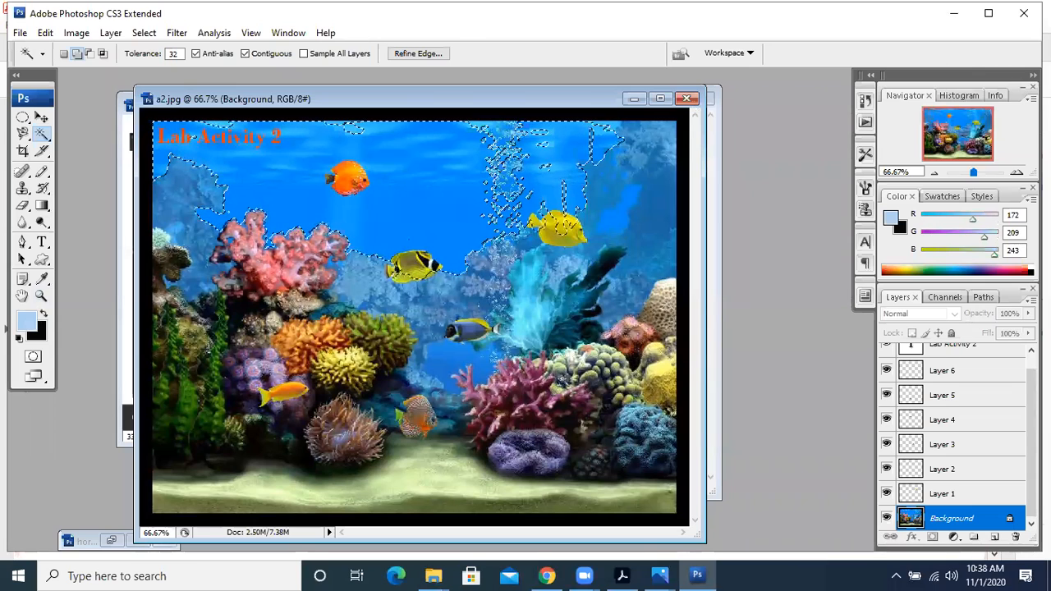
{"action": "key", "text": "ctrl+d"}
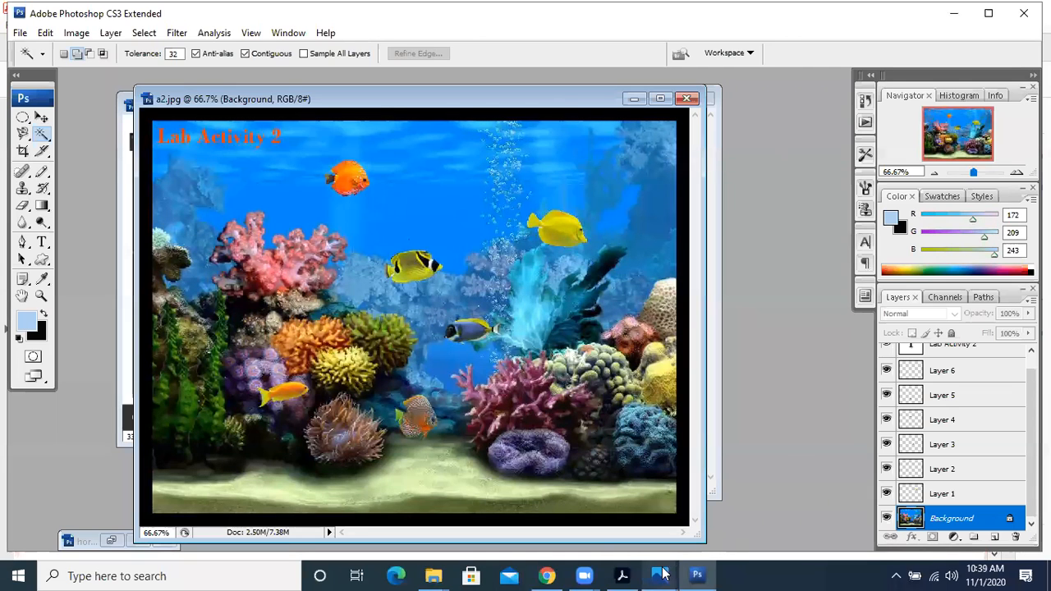
Close a2.jpg and save its changes as a Photoshop (PSD) file named "Lab Activity 2" in the Lab Activity 2 Adobe Flash CS3 folder.
{"action": "left_click", "coordinate": [584, 576]}
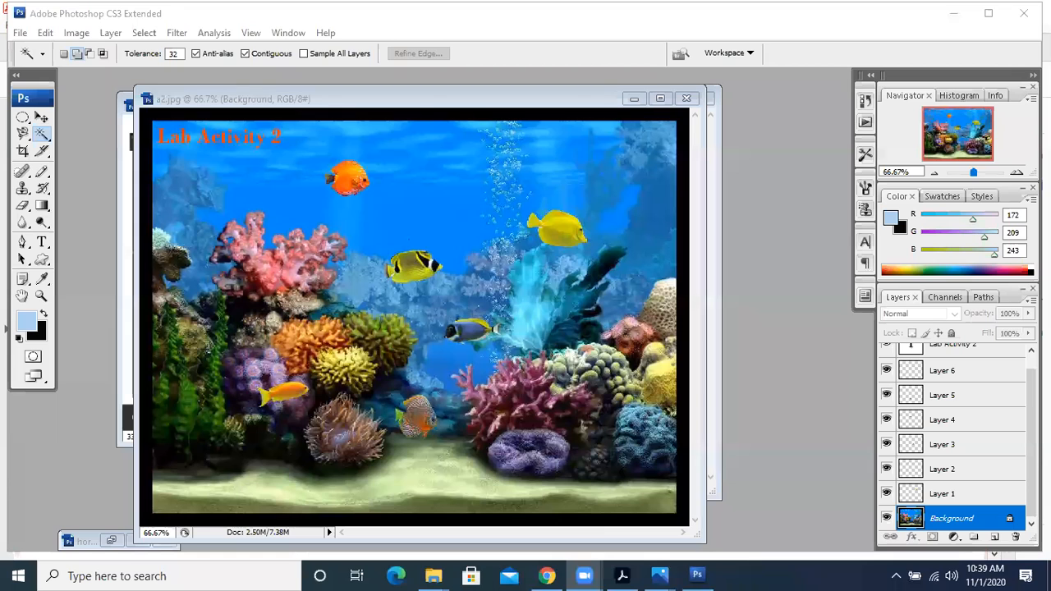
{"action": "left_click", "coordinate": [688, 98]}
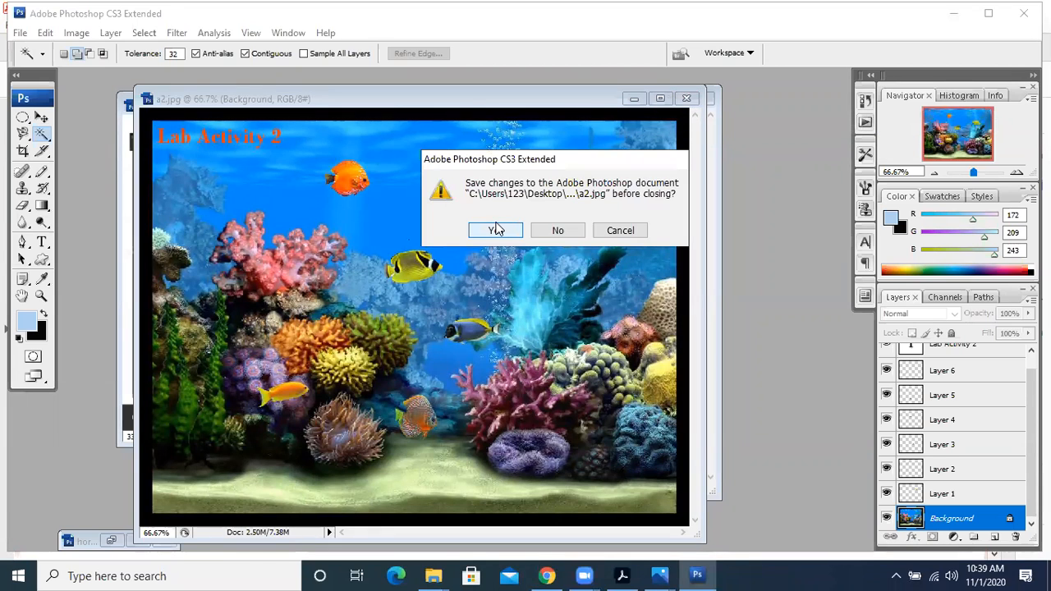
{"action": "left_click", "coordinate": [496, 229]}
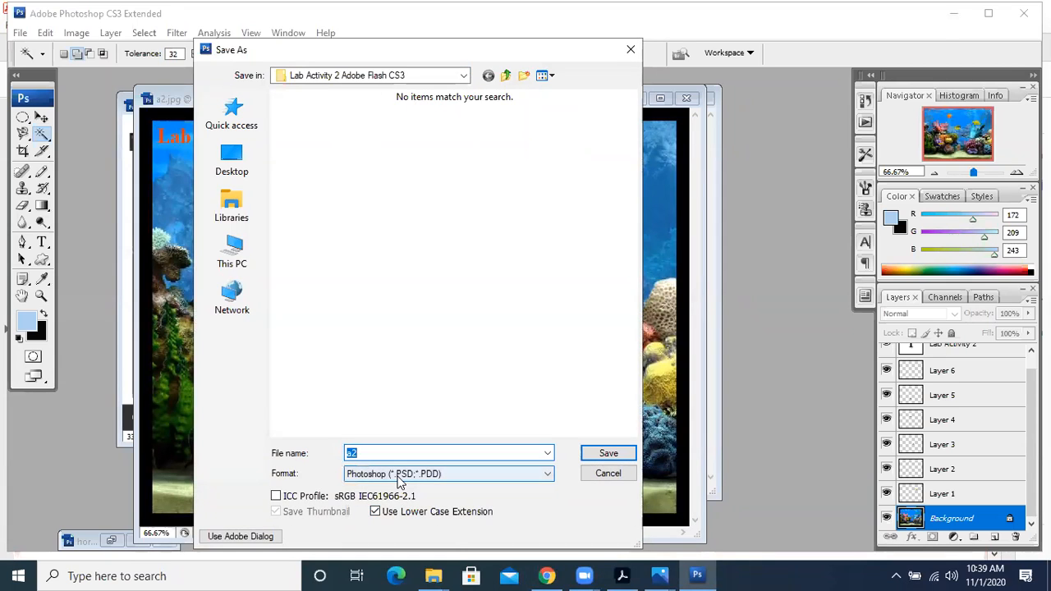
{"action": "type", "text": "Lab Acc"}
{"action": "key", "text": "BackSpace"}
{"action": "type", "text": "tiviyt"}
{"action": "key", "text": "BackSpace"}
{"action": "key", "text": "BackSpace"}
{"action": "key", "text": "BackSpace"}
{"action": "type", "text": "ty "}
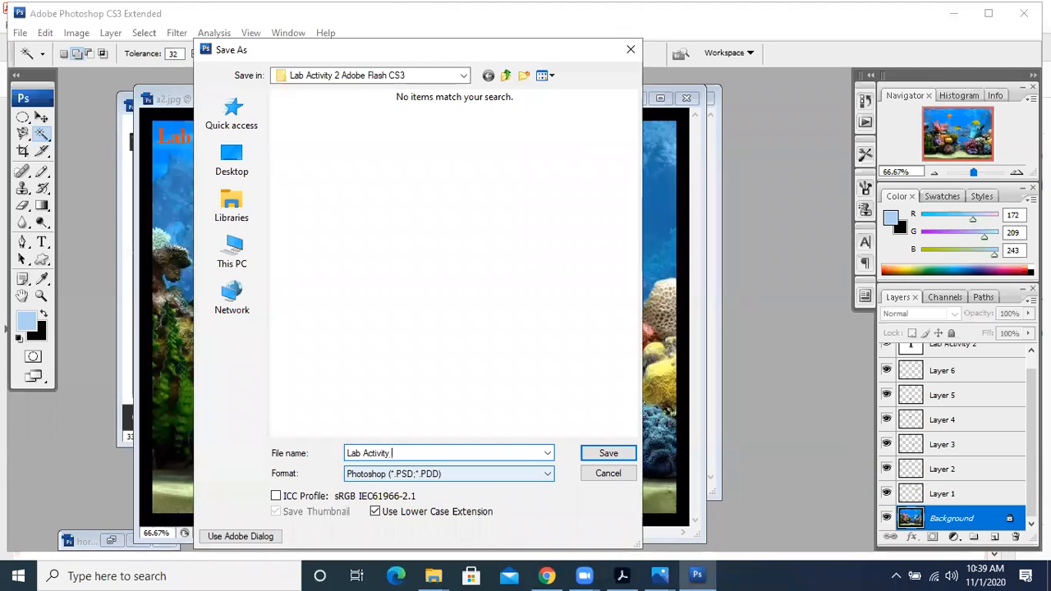
{"action": "type", "text": "2"}
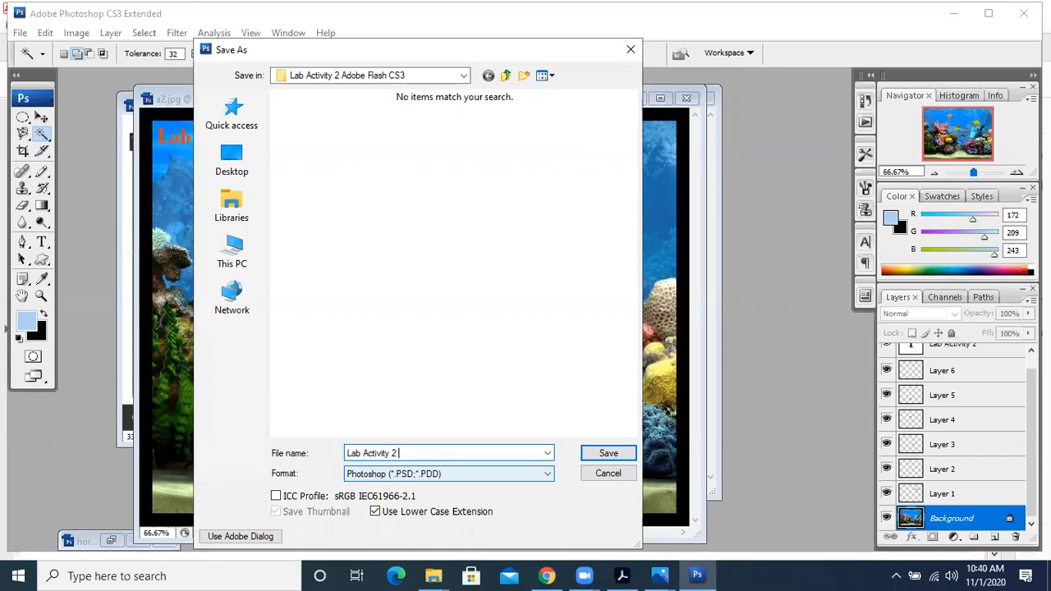
{"action": "left_click", "coordinate": [595, 459]}
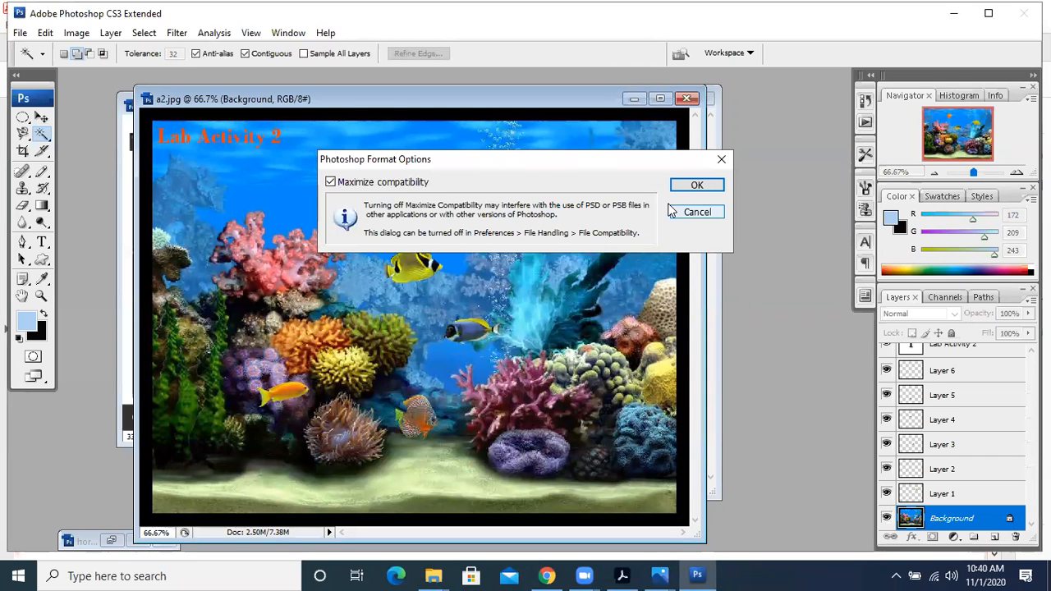